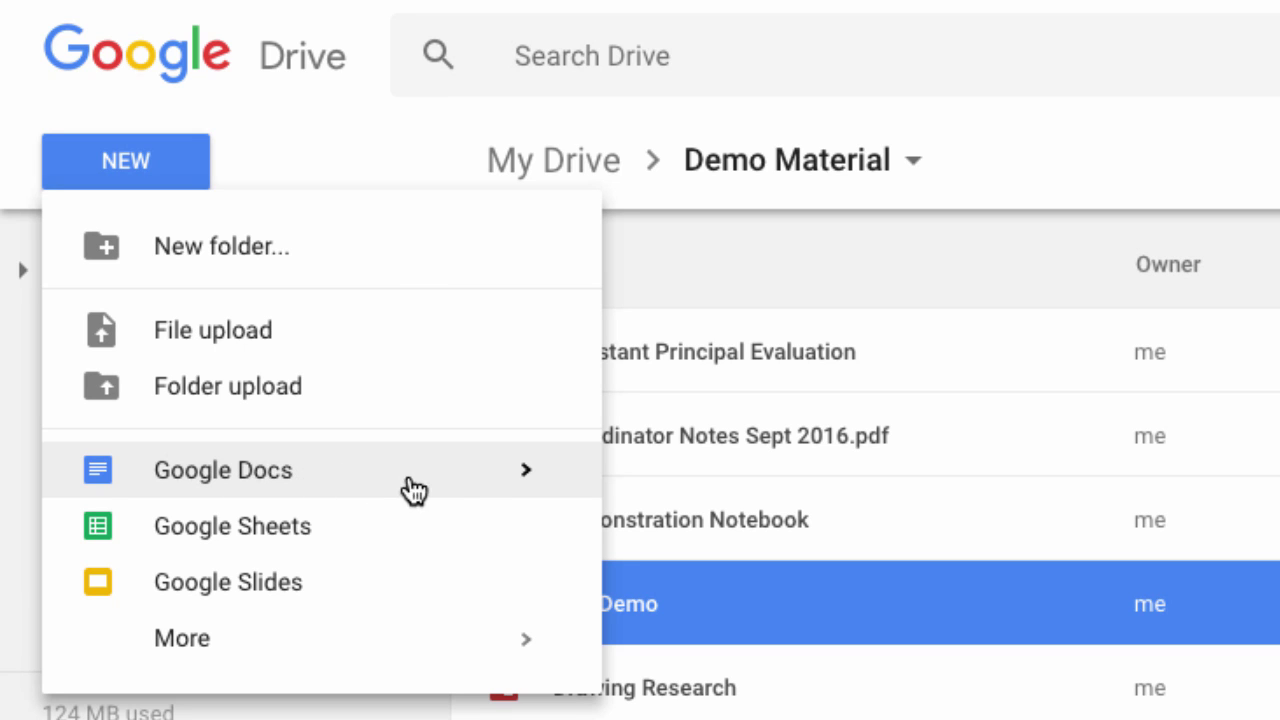
Open the Google Docs template gallery from Drive's NEW menu
left_click(527, 482)
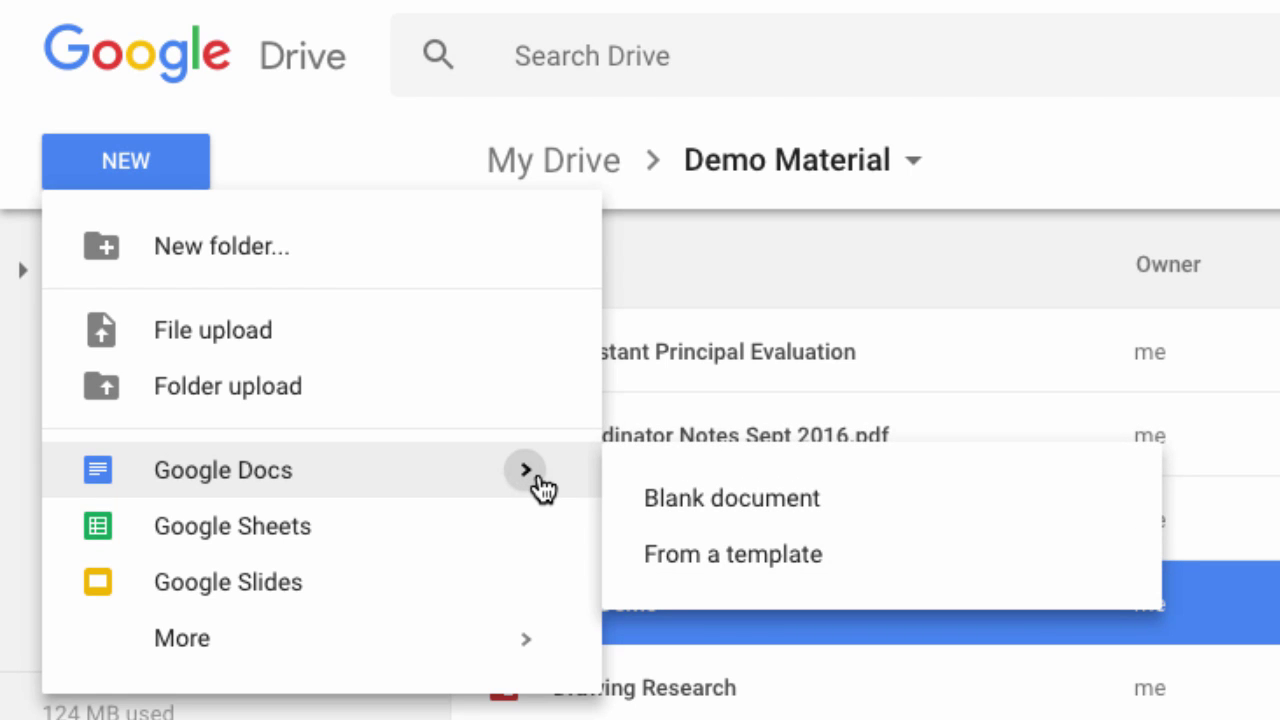
left_click(680, 556)
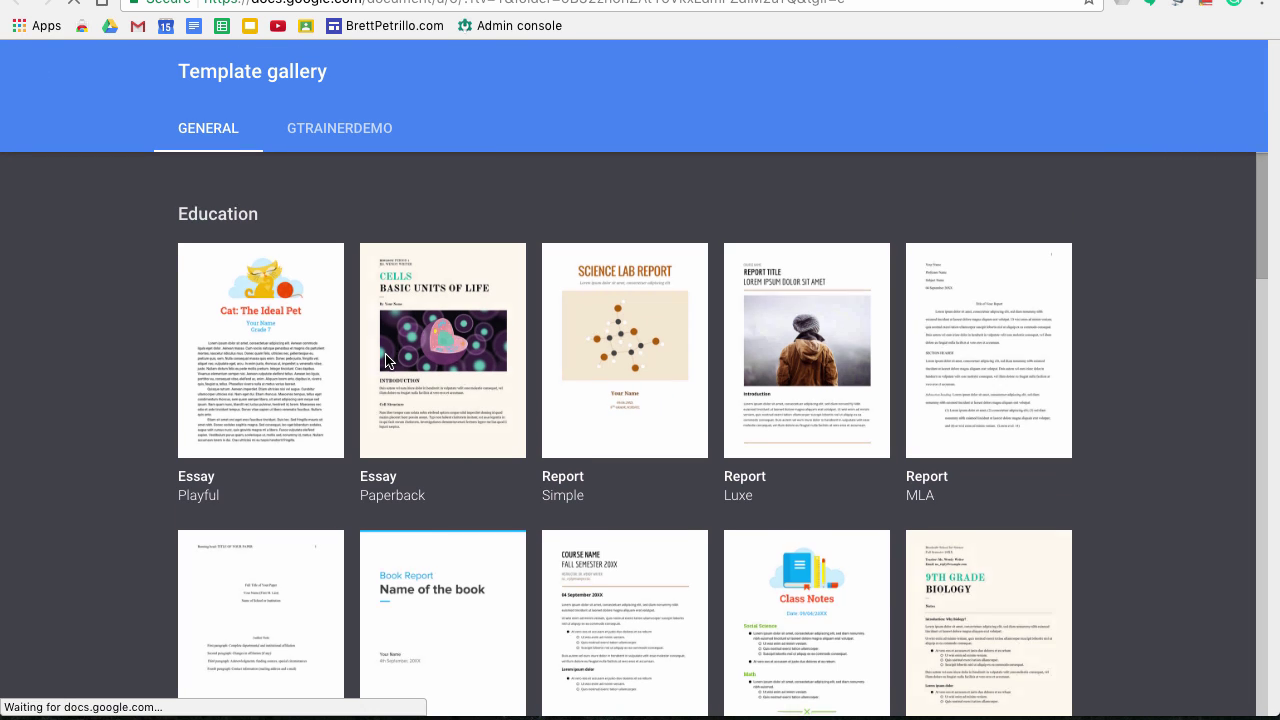
Scroll the template gallery down to the Newsletter templates and back up
scroll(386, 356, "down", 1)
scroll(388, 360, "down", 1)
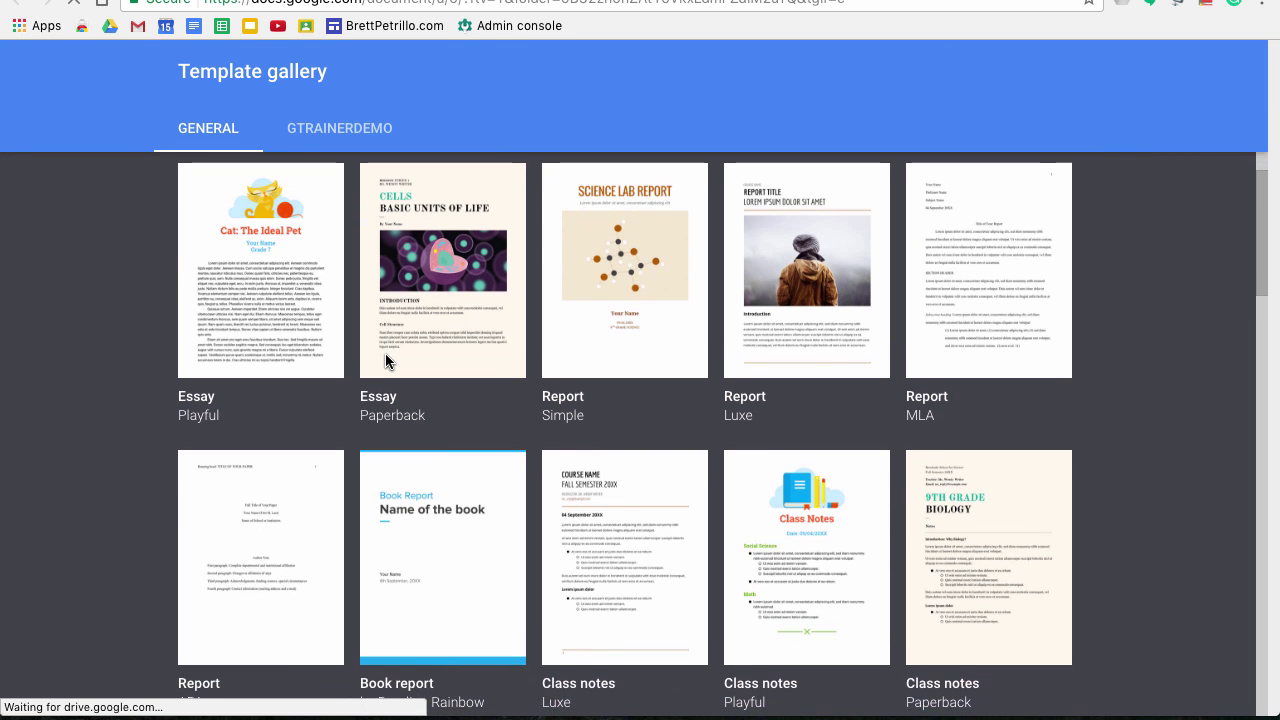
scroll(388, 360, "down", 1)
scroll(386, 361, "down", 4)
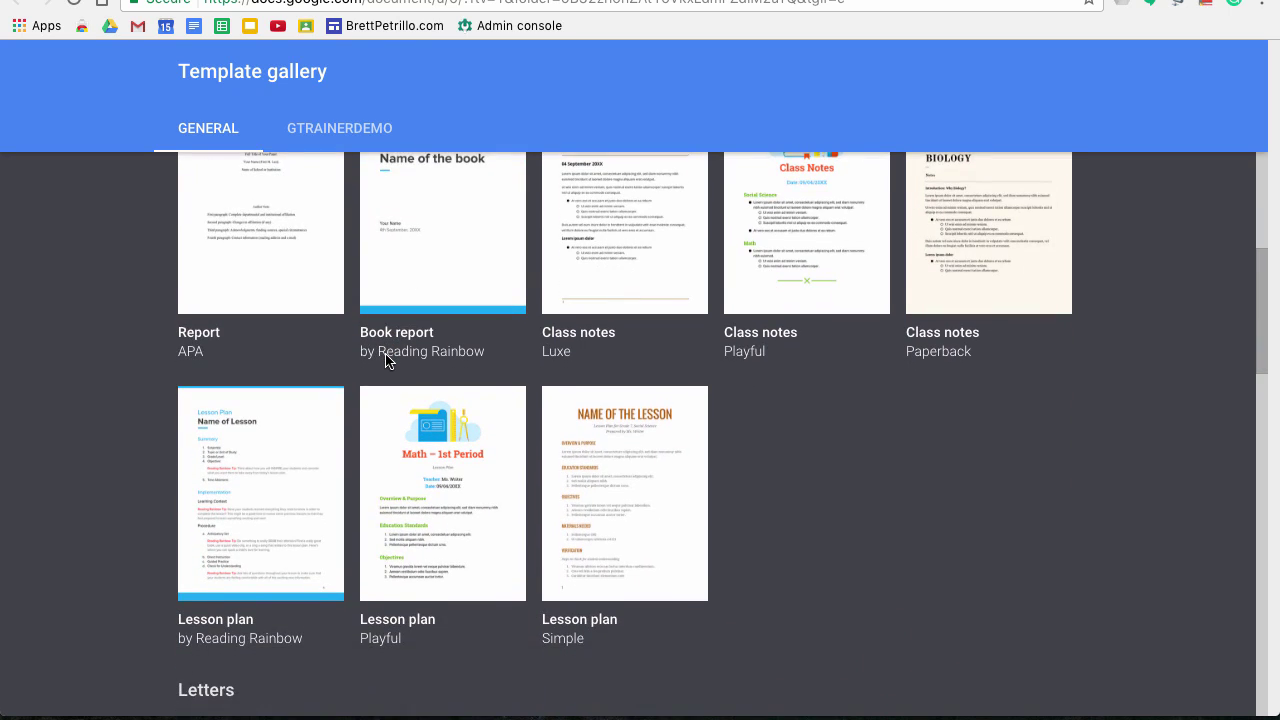
scroll(386, 361, "down", 6)
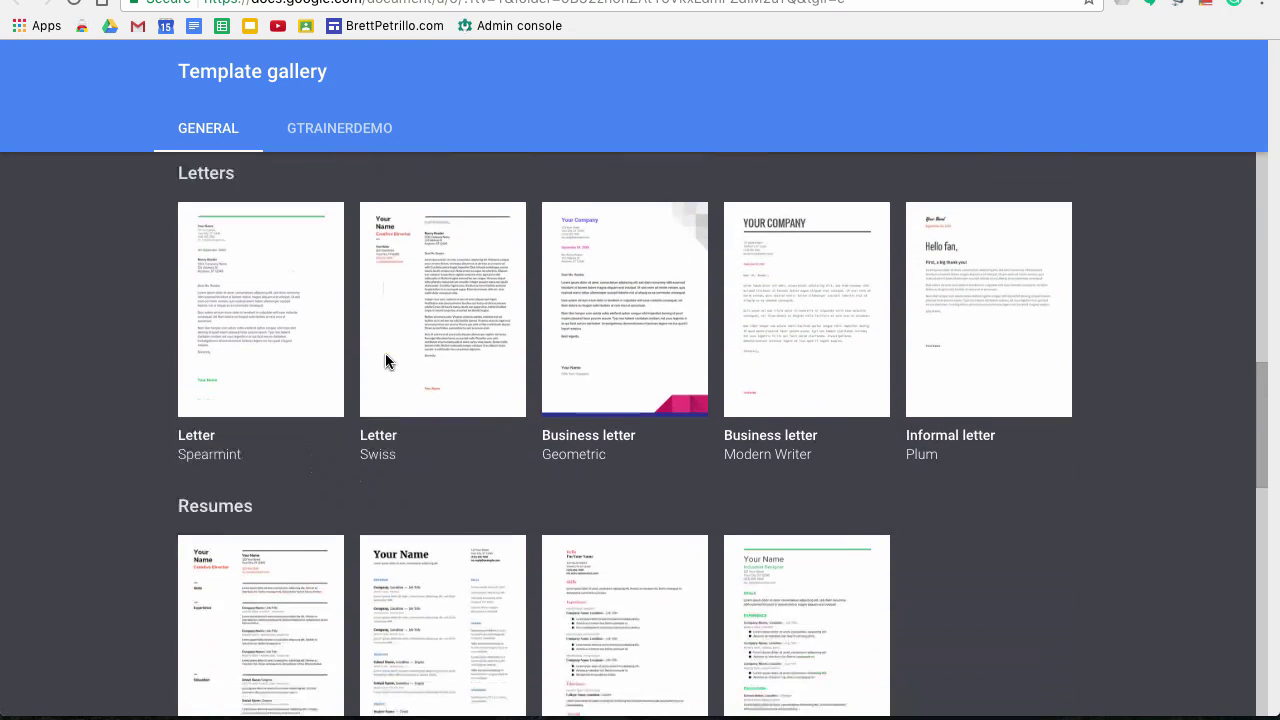
scroll(386, 361, "down", 3)
scroll(386, 361, "down", 2)
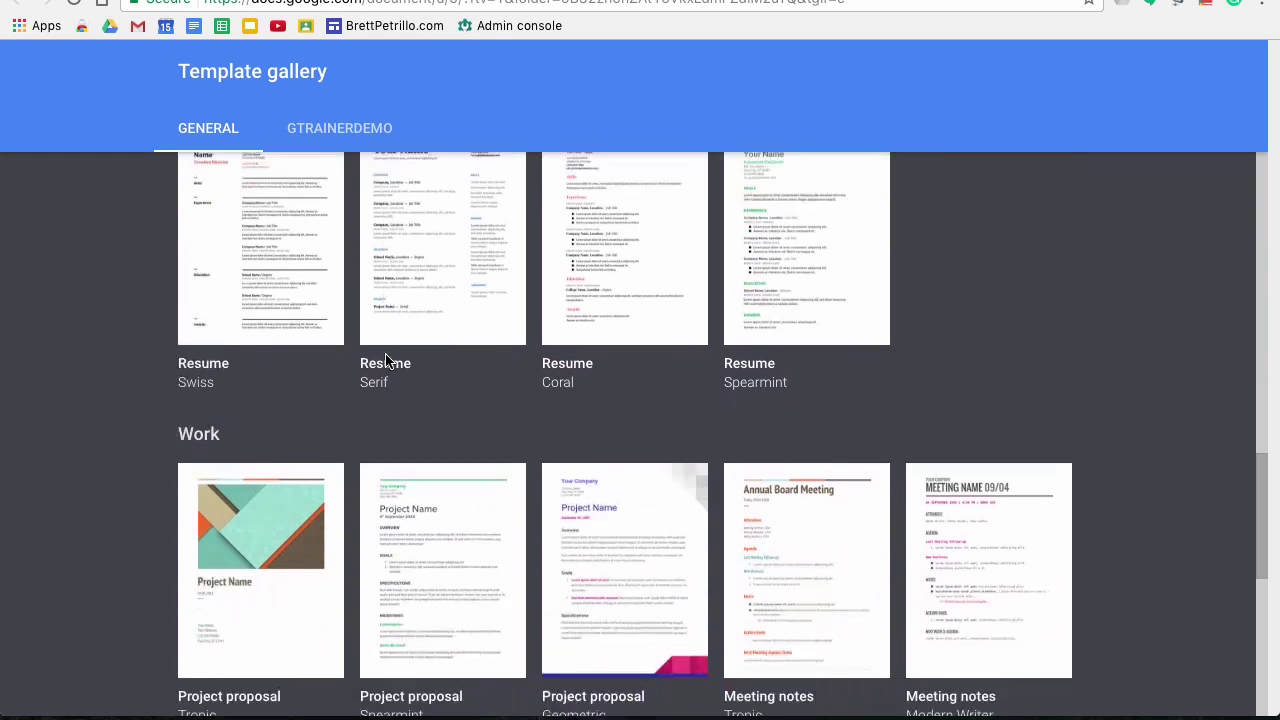
scroll(386, 361, "down", 5)
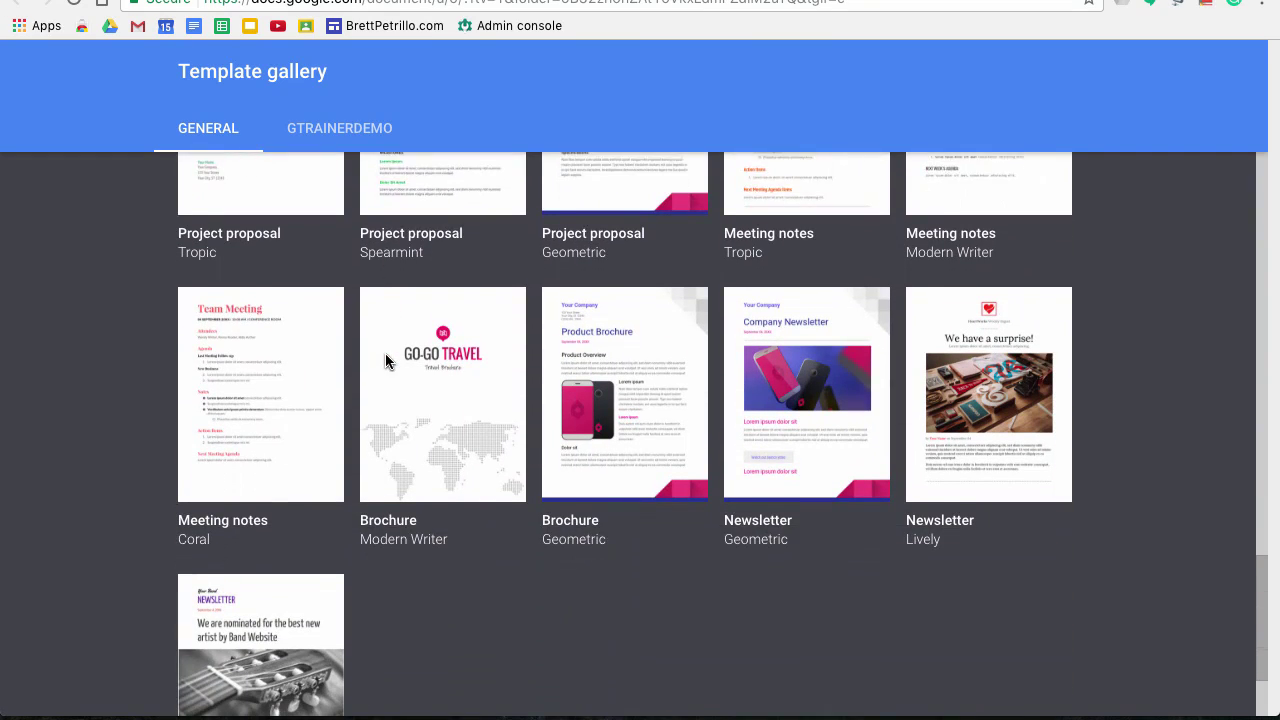
scroll(386, 361, "down", 2)
scroll(386, 361, "up", 10)
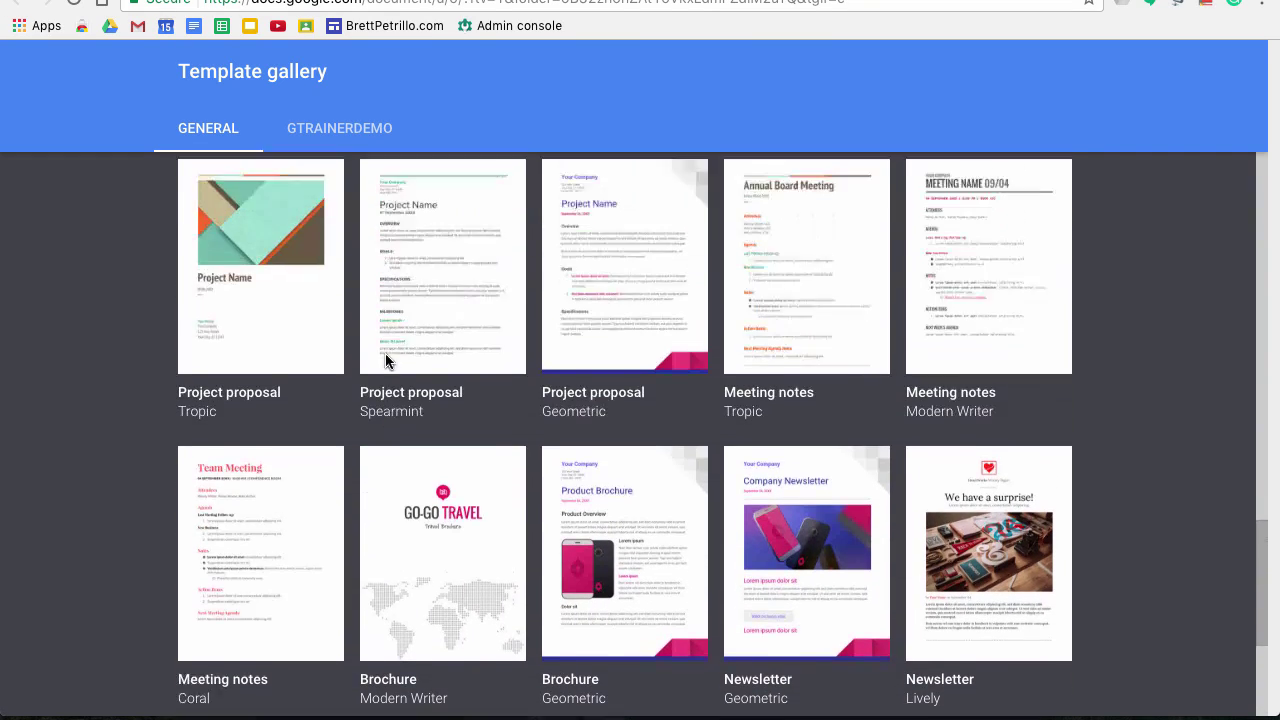
scroll(385, 353, "up", 12)
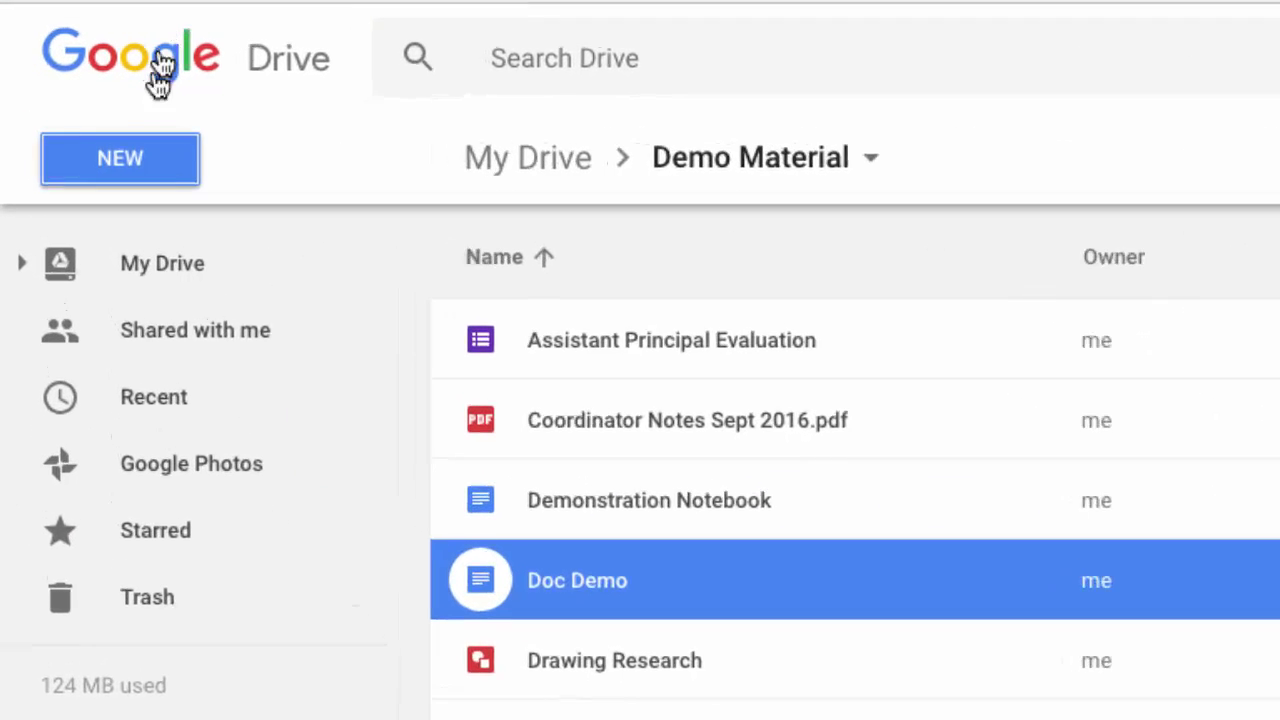
Create a blank Google Docs document in the Demo Material folder
left_click(142, 157)
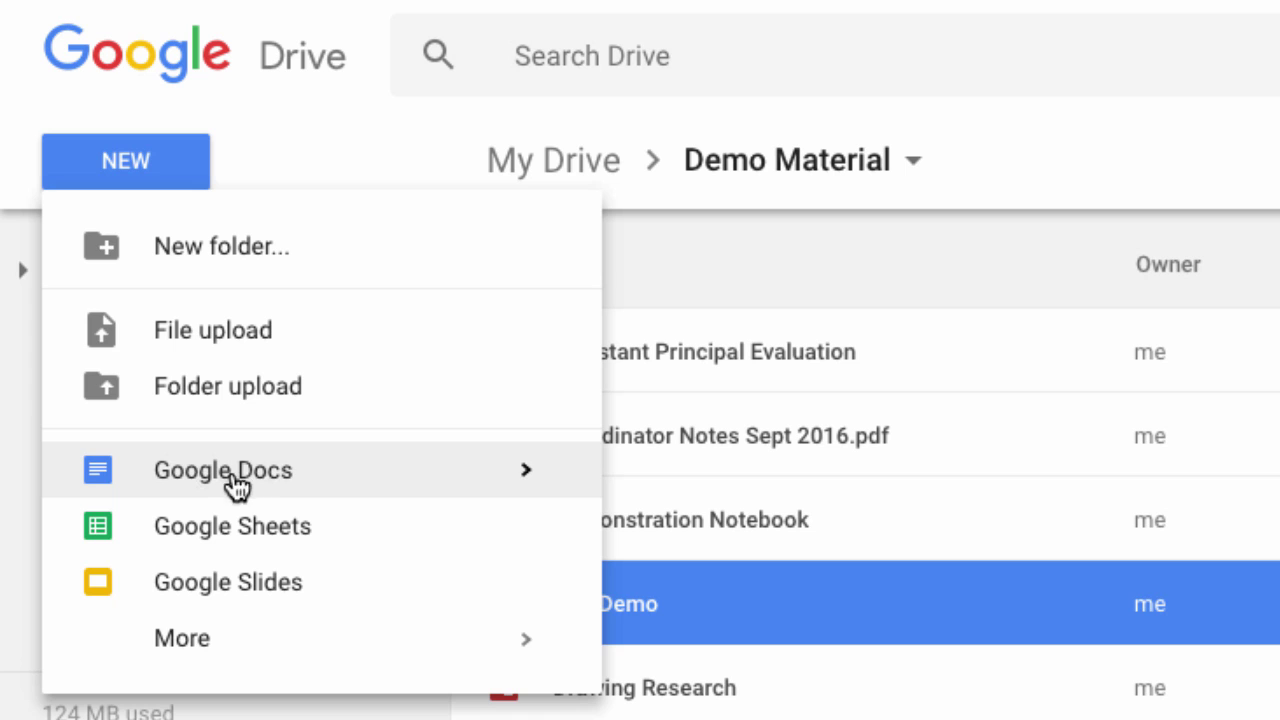
mouse_move(517, 477)
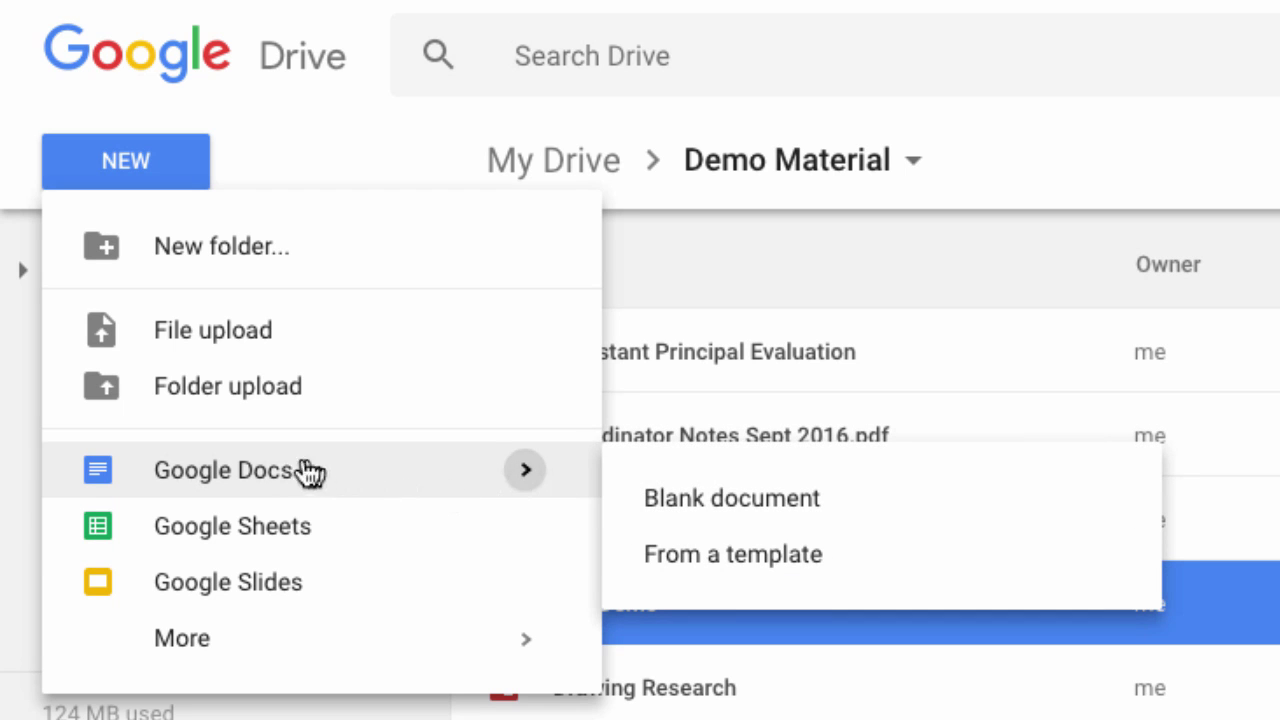
left_click(188, 473)
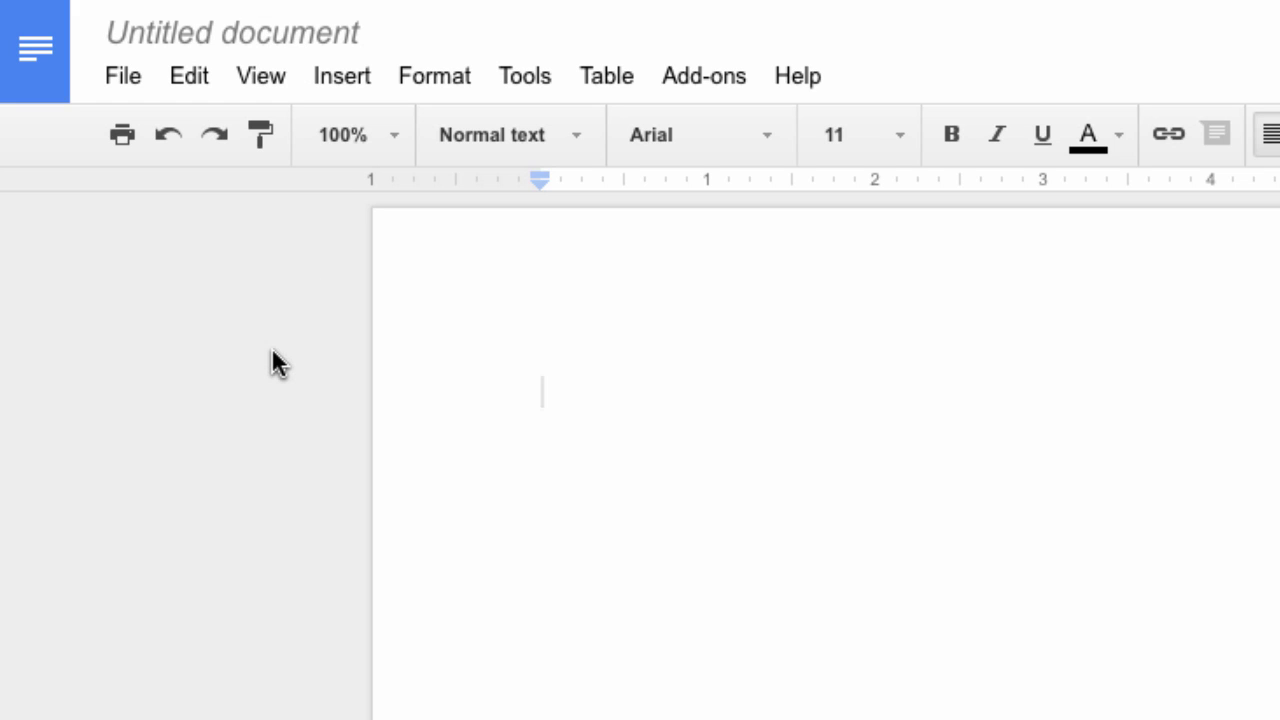
Rename 'Untitled document' to 'Title', then glance at the File menu and close it
left_click(314, 33)
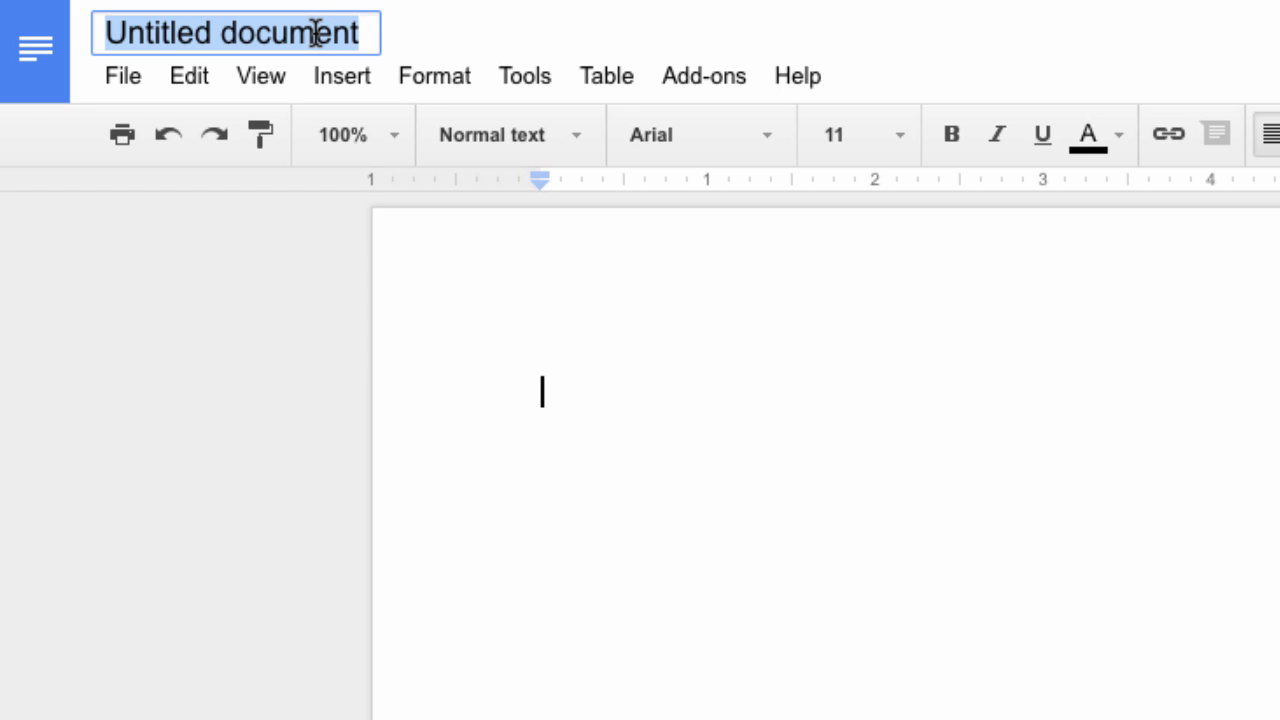
type("Title")
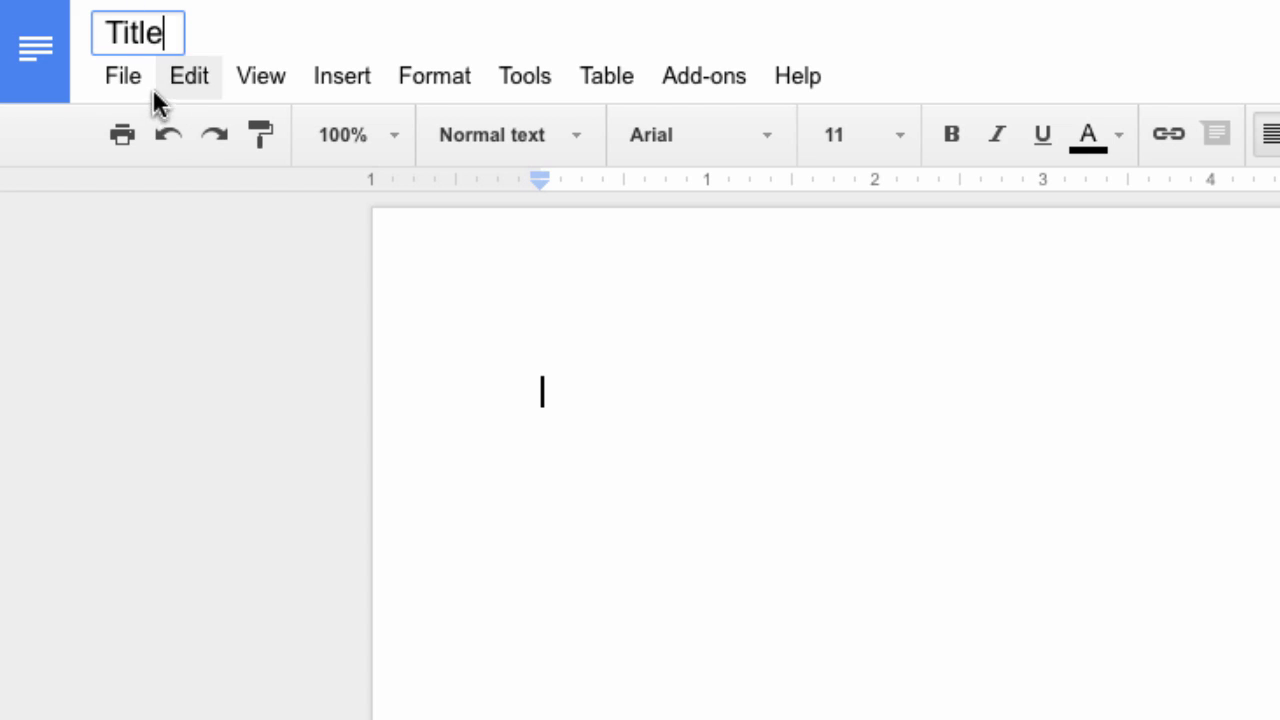
left_click(578, 376)
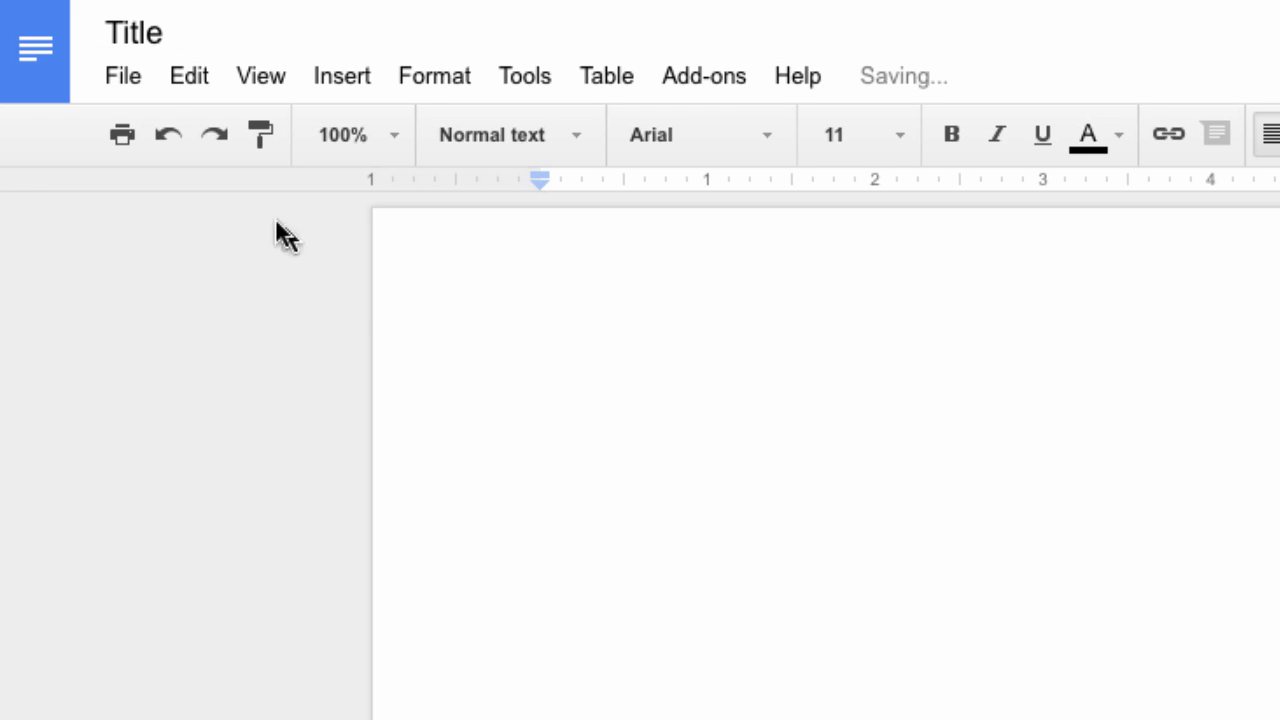
left_click(131, 74)
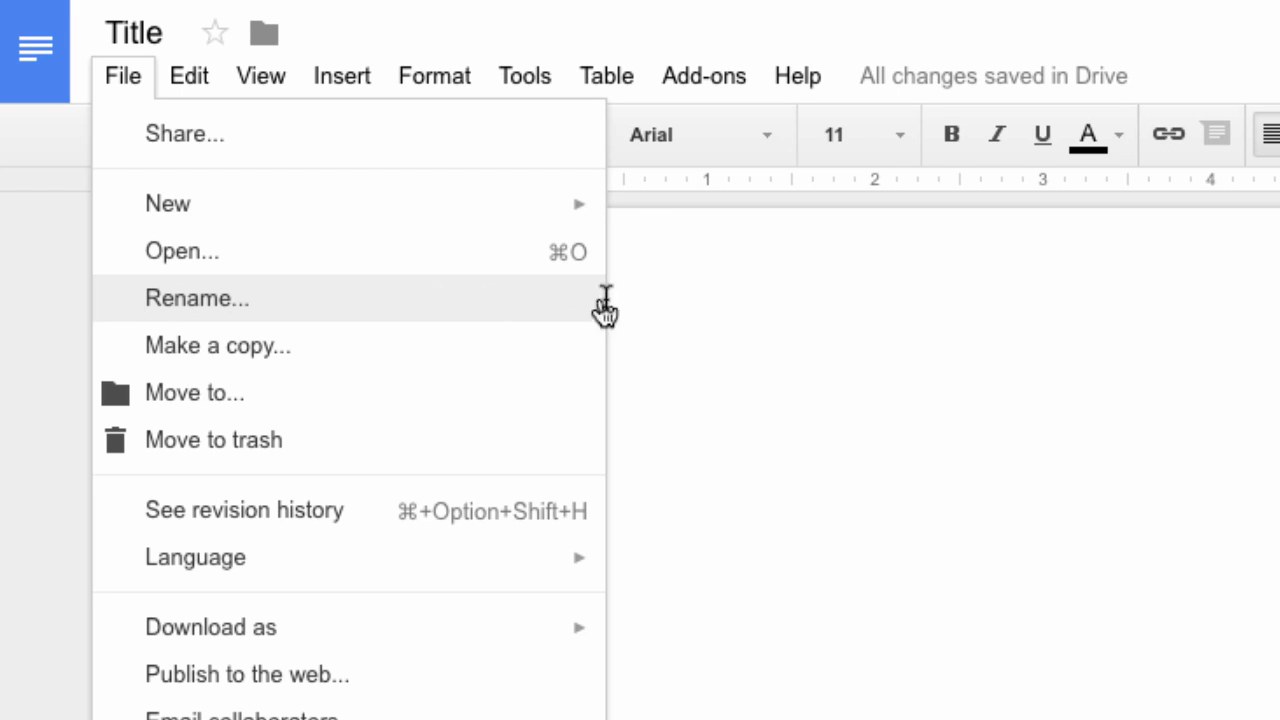
left_click(657, 300)
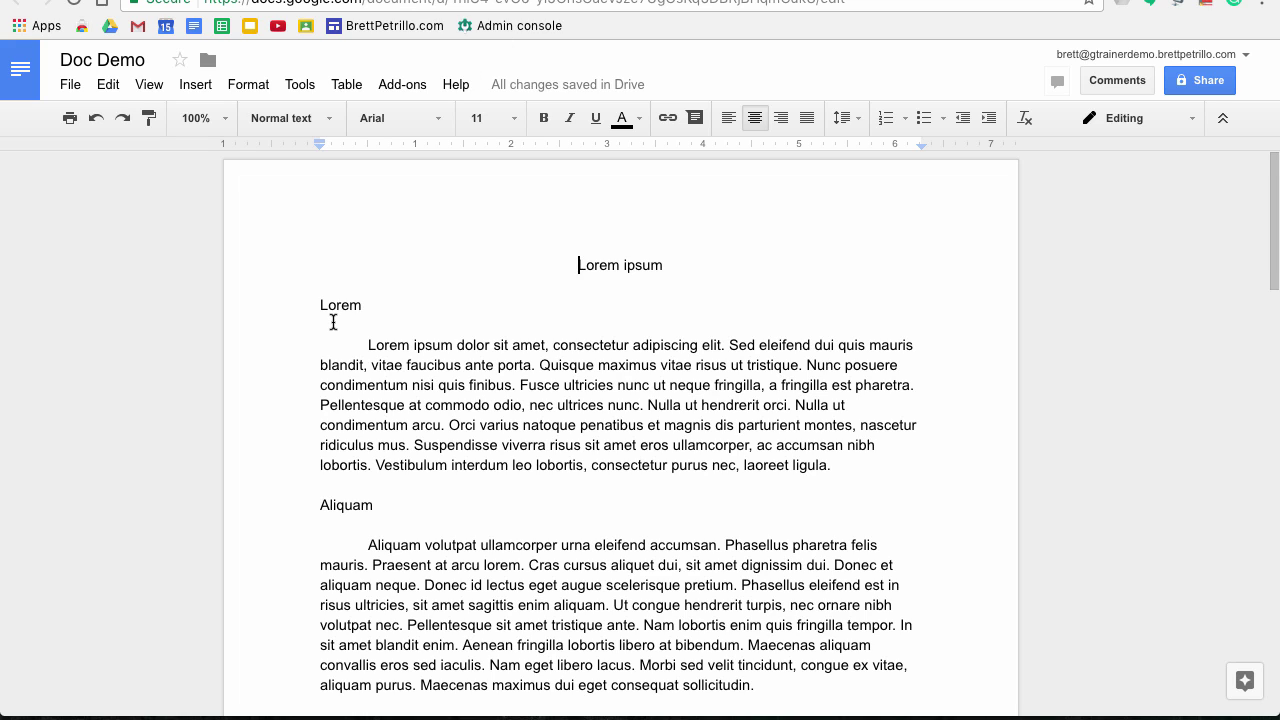
Give the Doc Demo page a pale blue page colour through Page setup
scroll(333, 322, "down", 1)
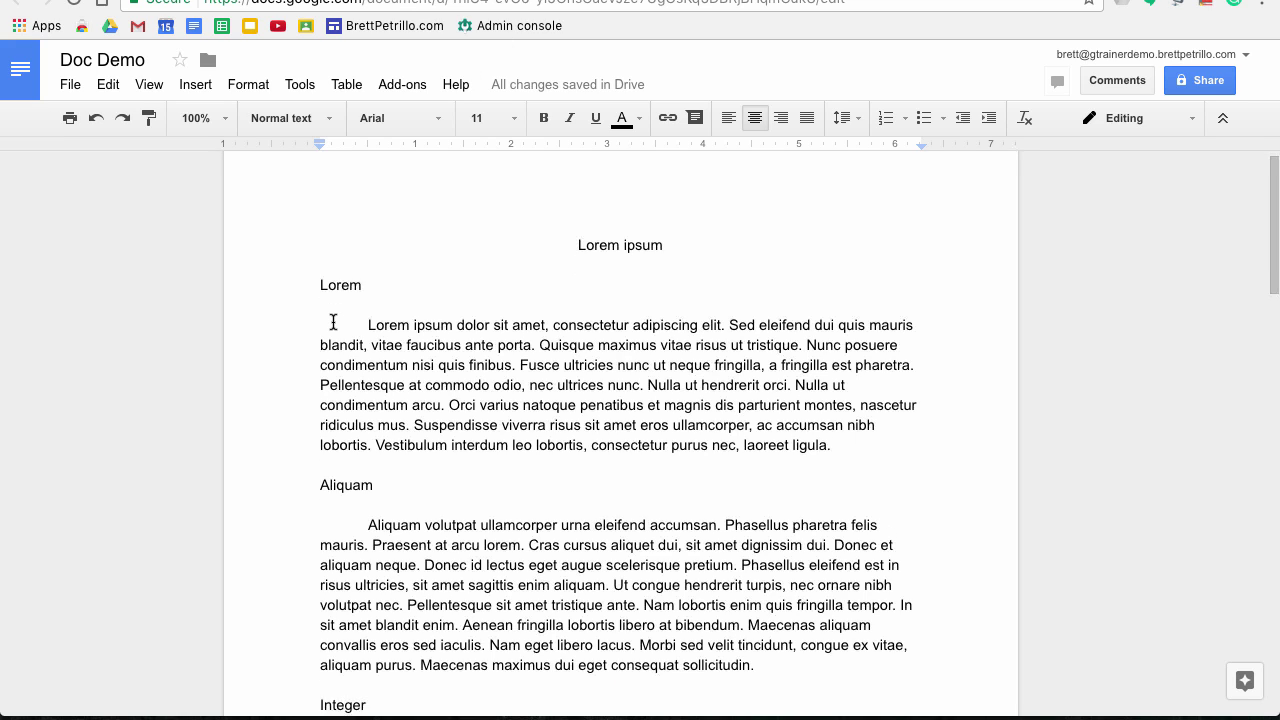
scroll(333, 322, "up", 1)
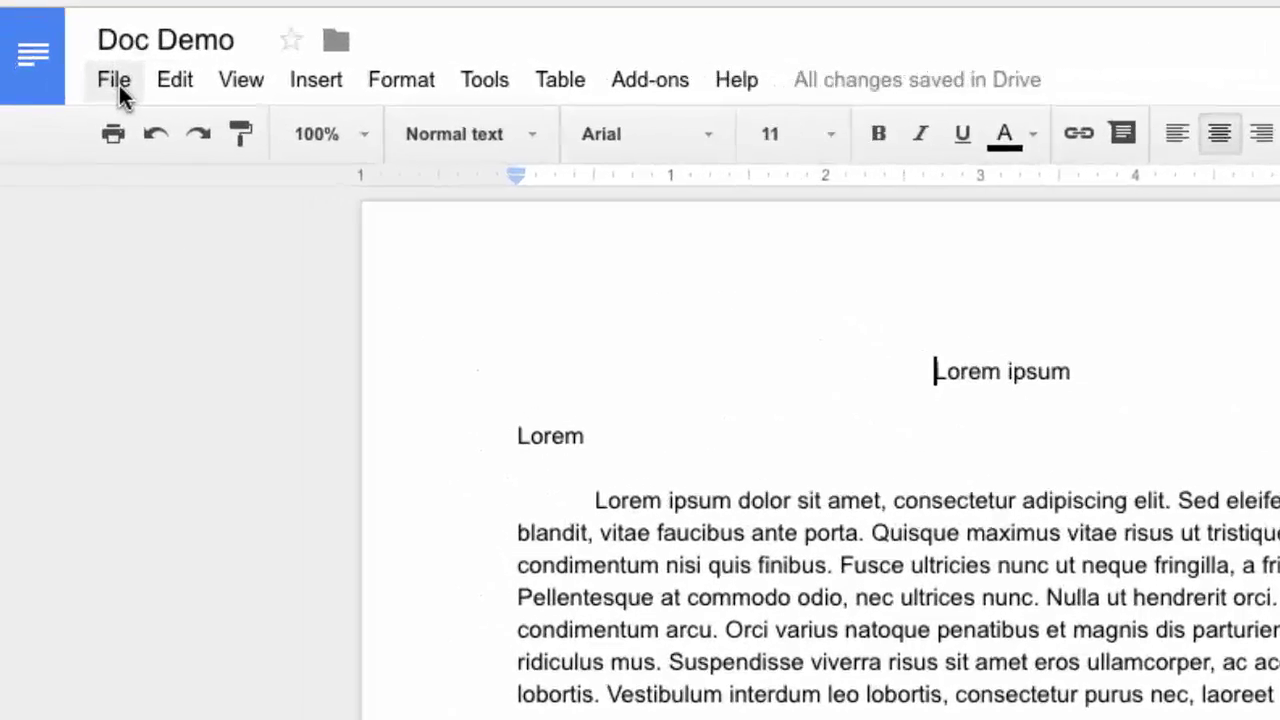
left_click(71, 85)
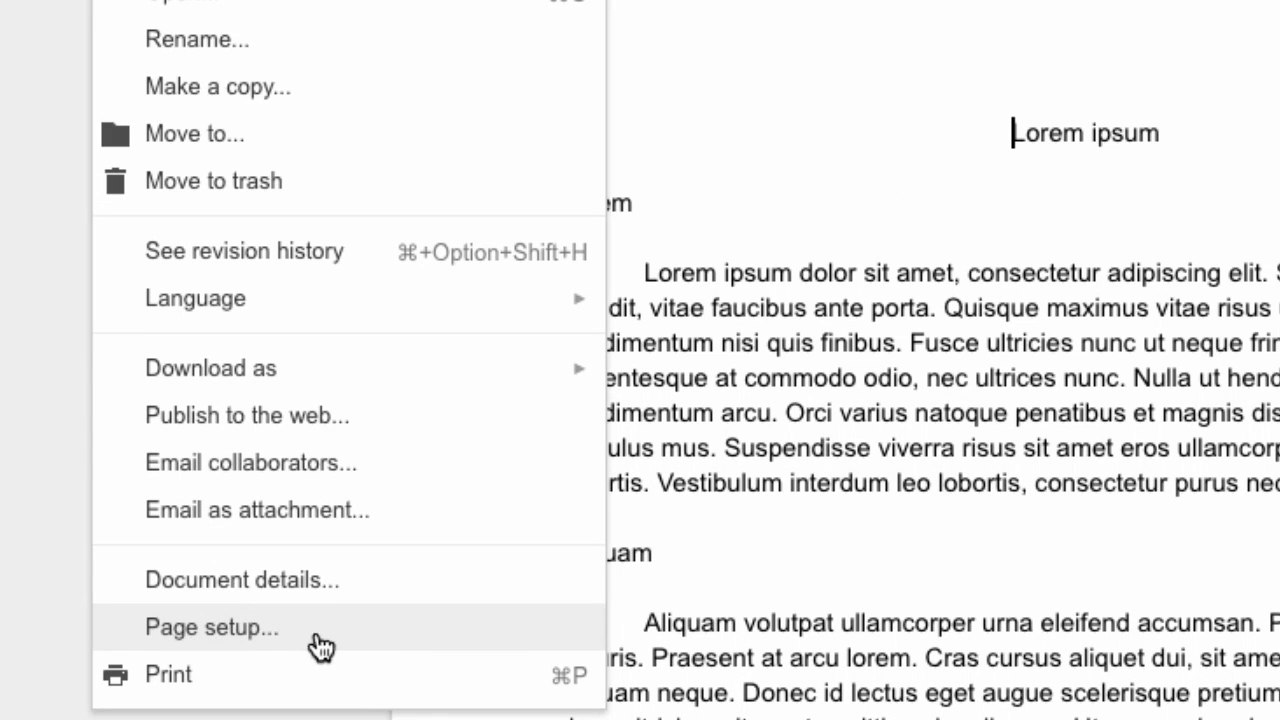
left_click(321, 645)
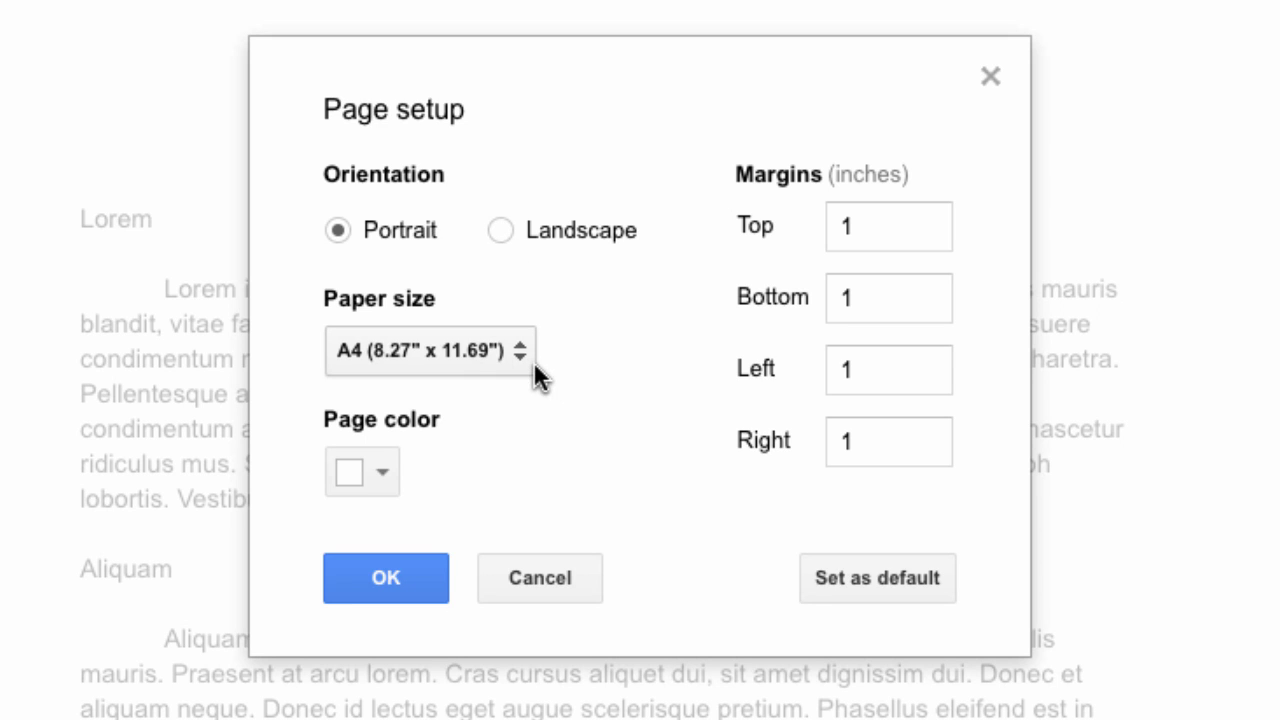
left_click(386, 470)
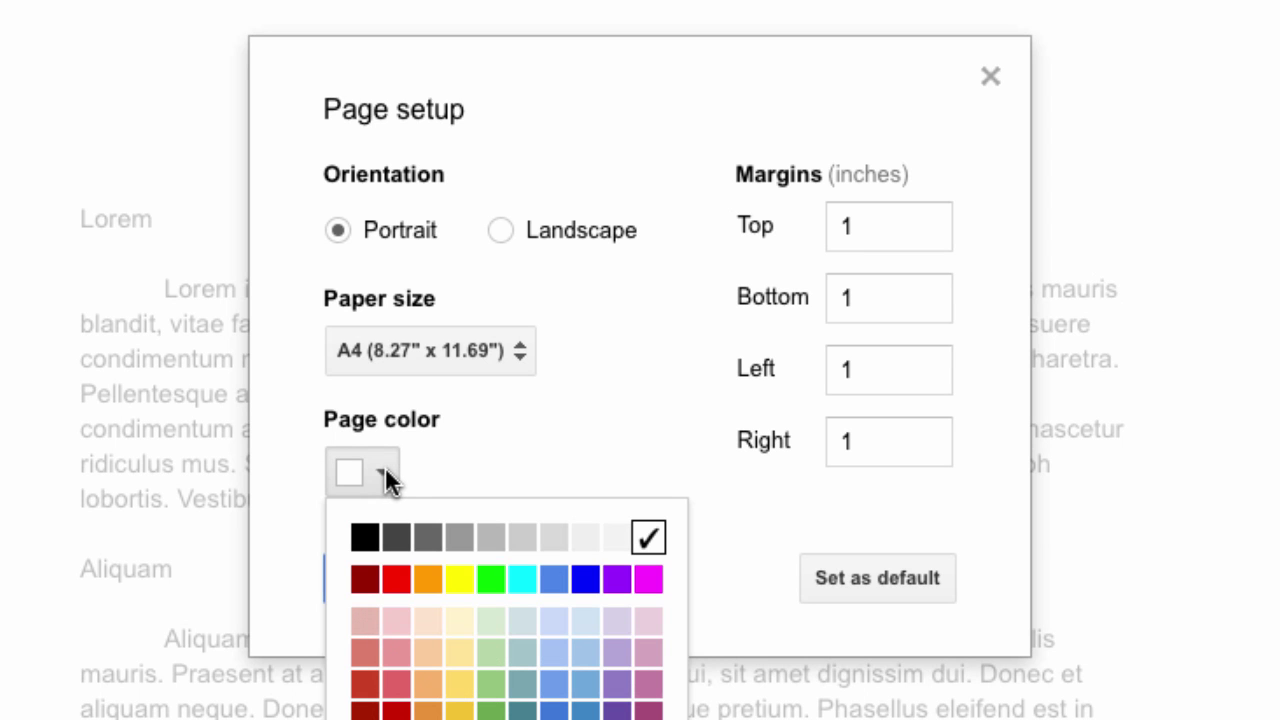
left_click(557, 621)
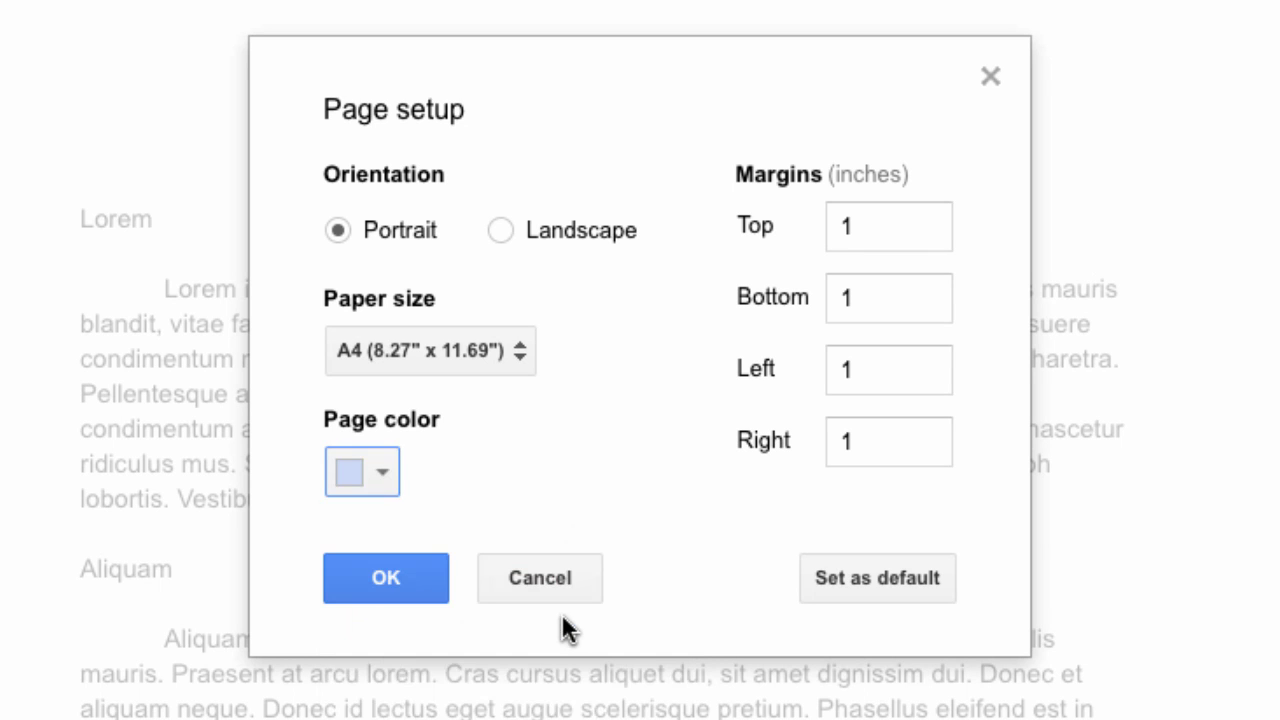
left_click(402, 575)
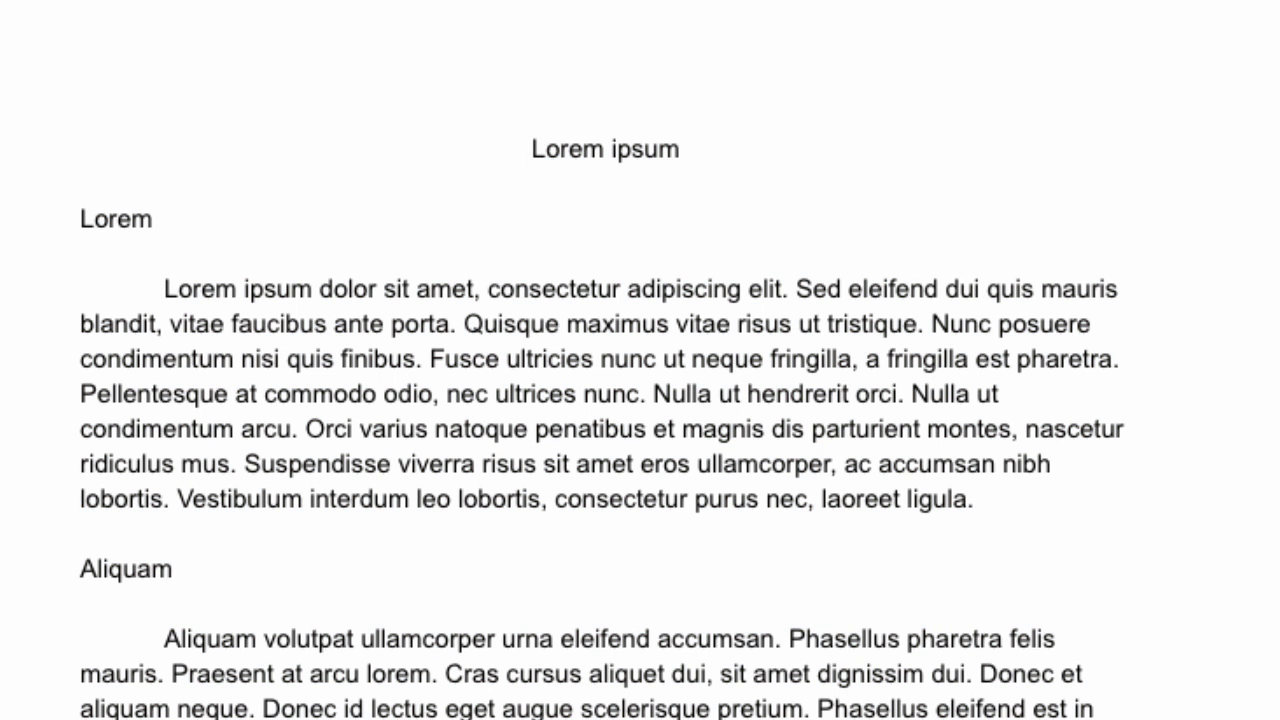
Reopen Page setup and confirm A4 portrait, 1-inch margins with a white page
key("ctrl+alt+f")
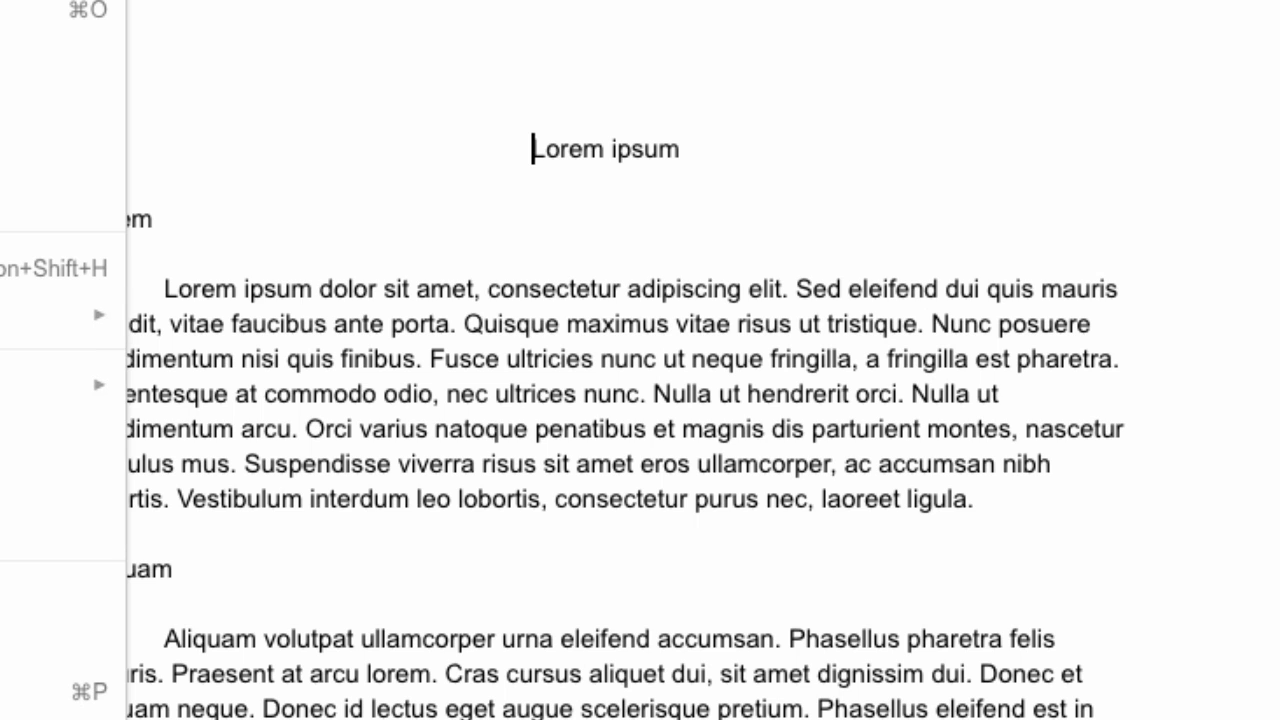
key("Return")
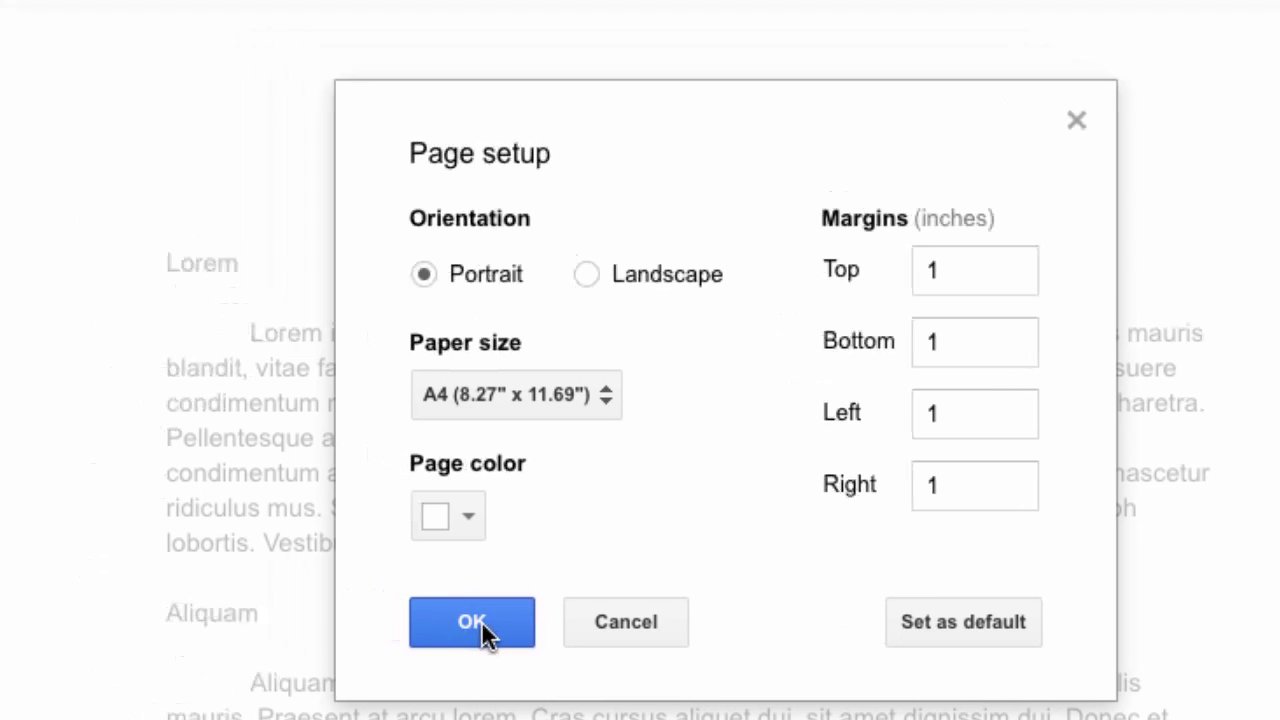
left_click(372, 585)
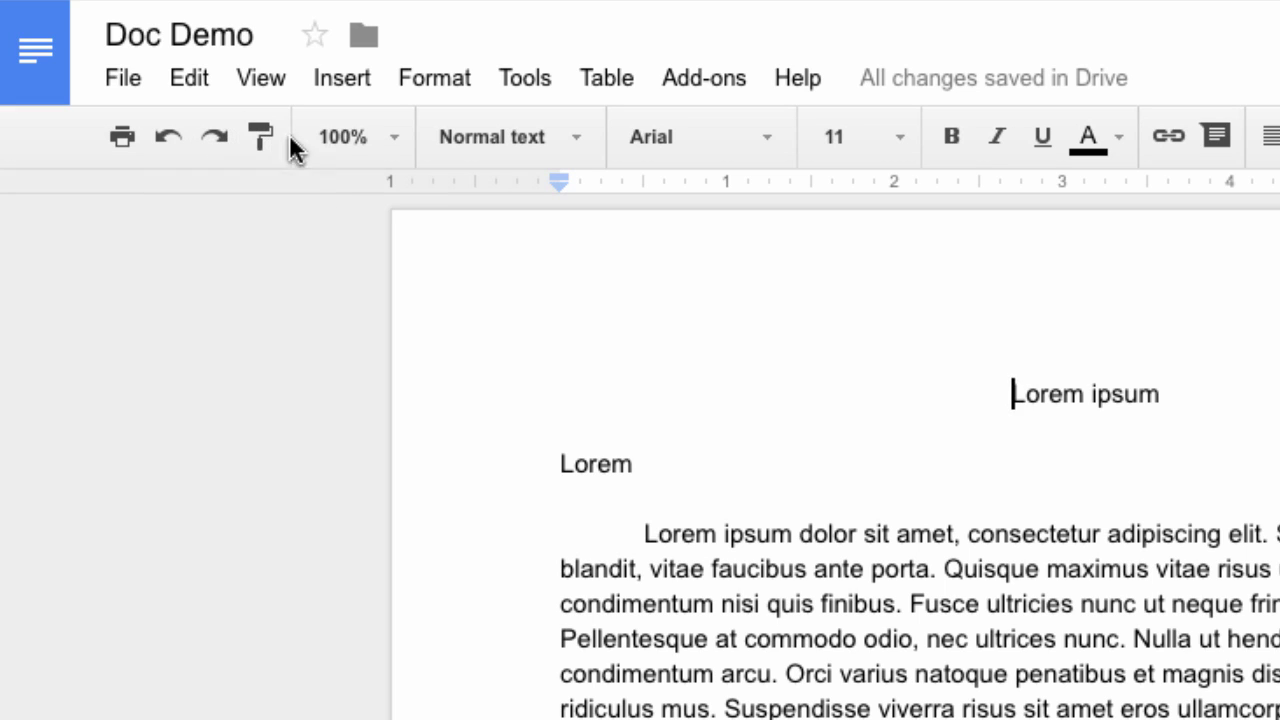
left_click(393, 137)
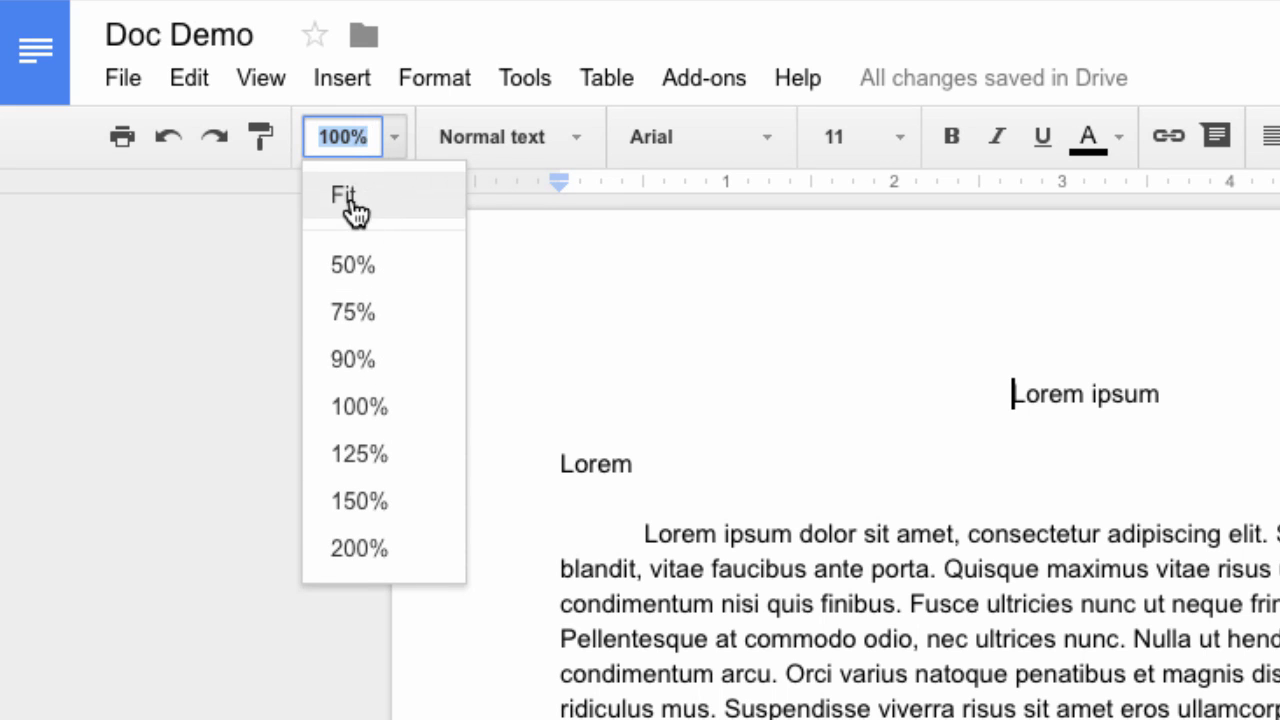
left_click(400, 136)
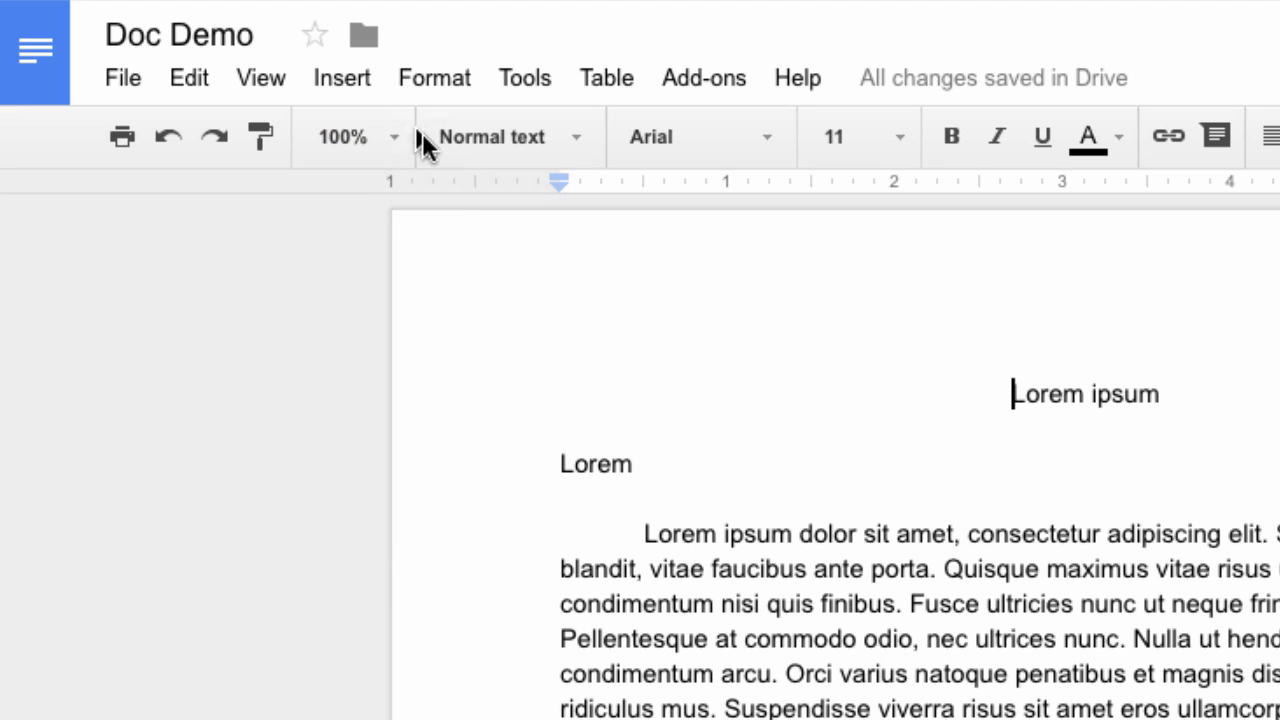
left_click(578, 138)
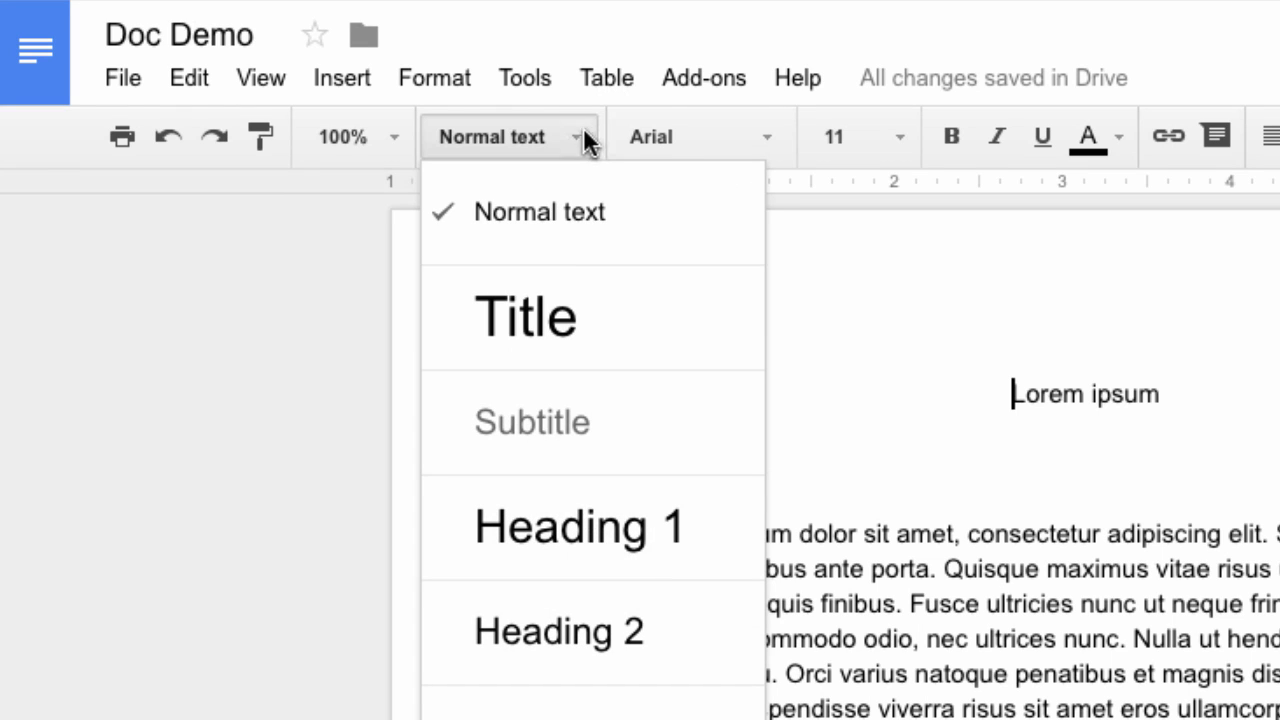
left_click(770, 140)
scroll(749, 517, "down", 2)
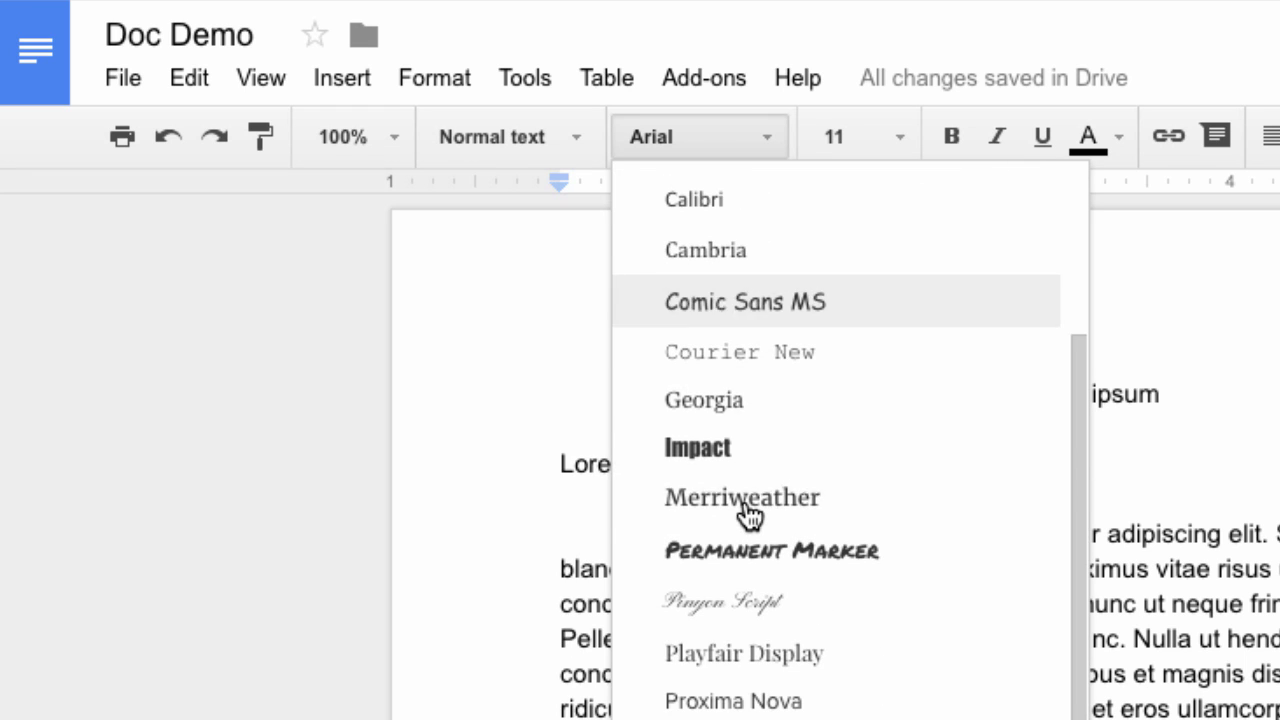
scroll(750, 520, "up", 2)
scroll(749, 520, "down", 1)
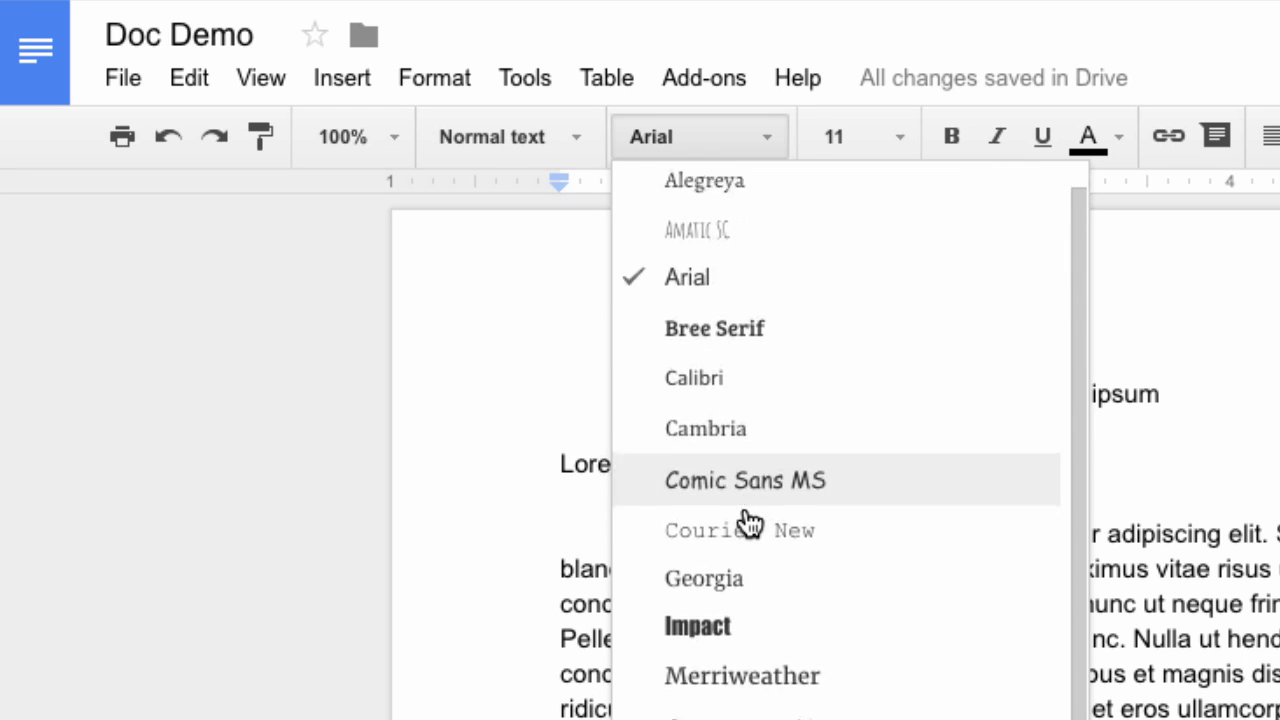
scroll(749, 520, "up", 1)
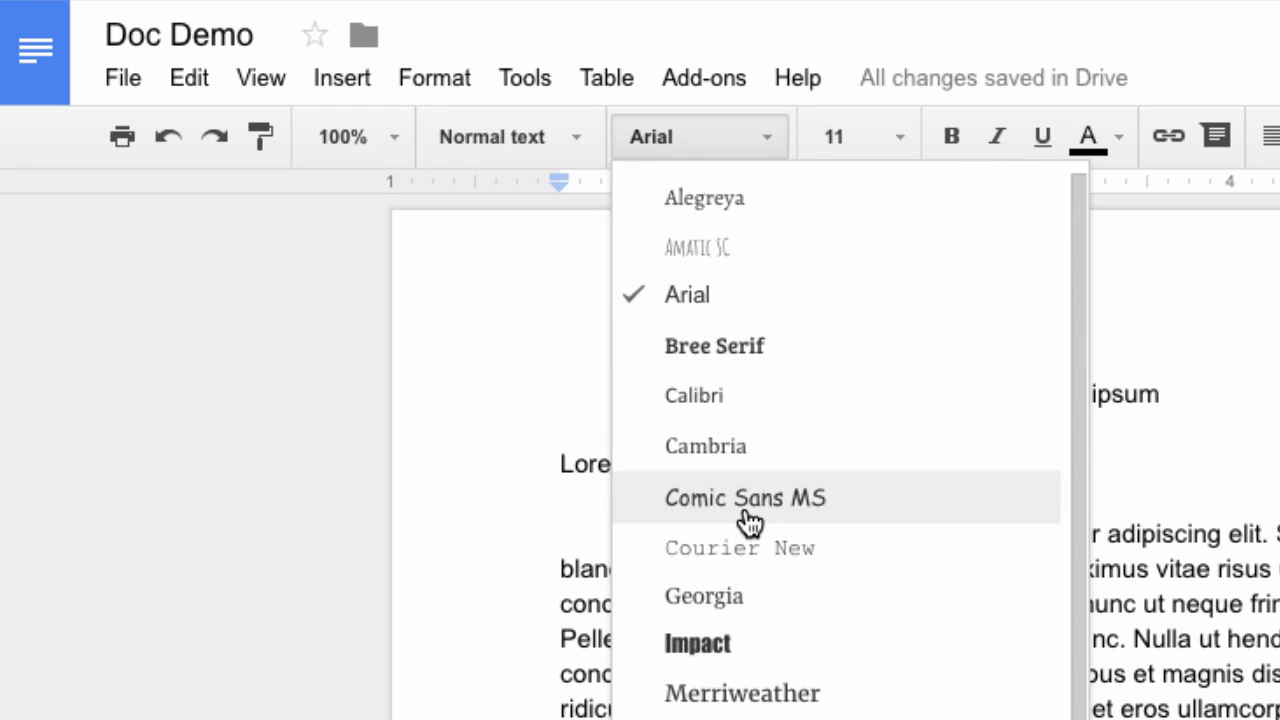
left_click(770, 142)
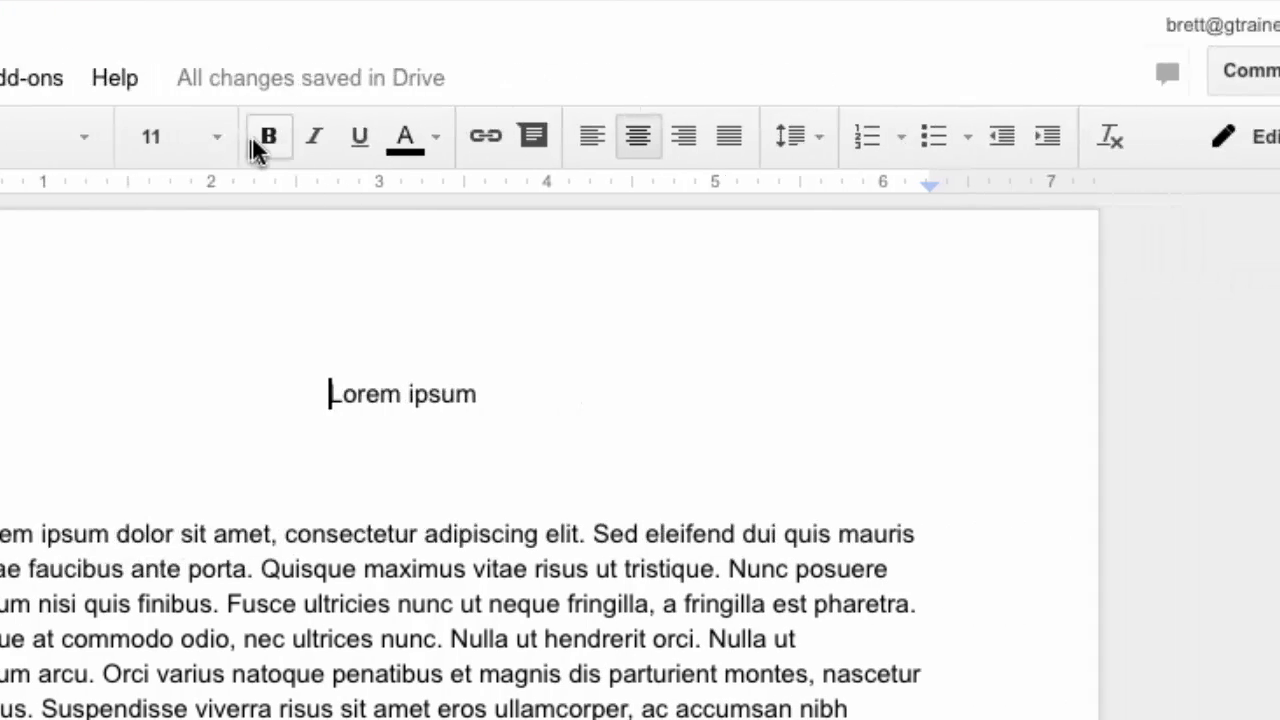
left_click(436, 137)
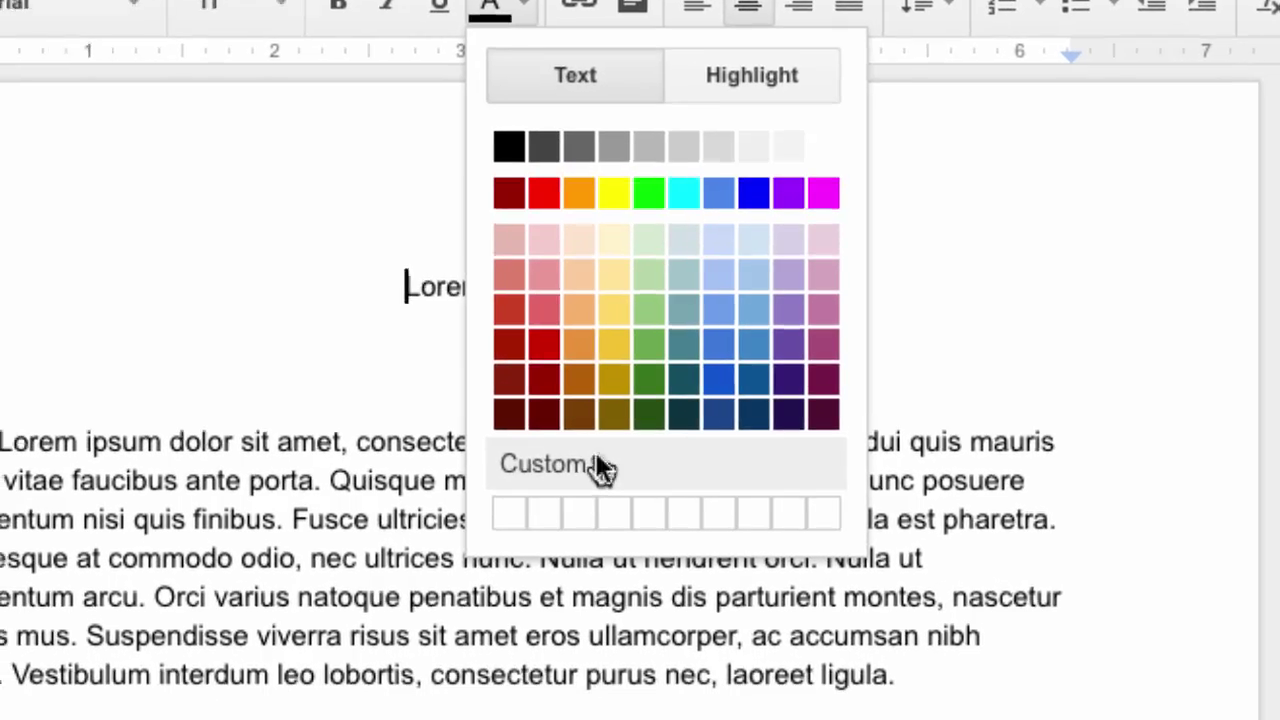
left_click(525, 556)
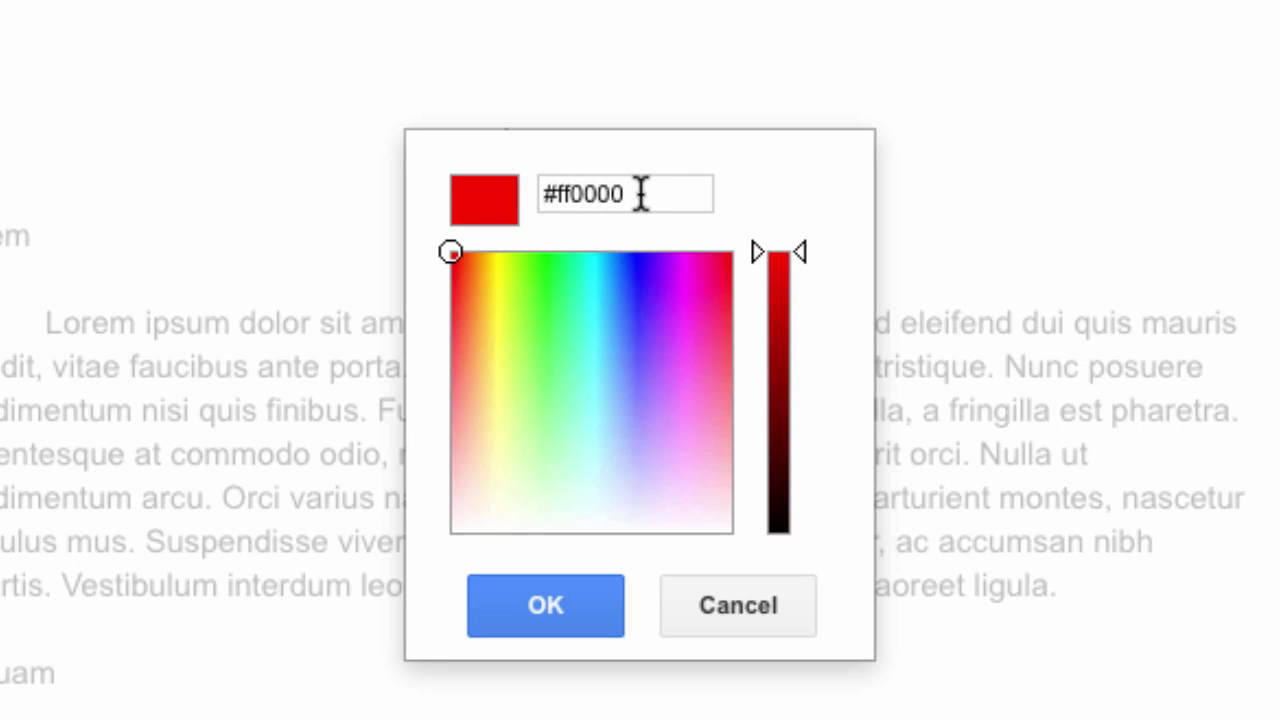
left_click(546, 592)
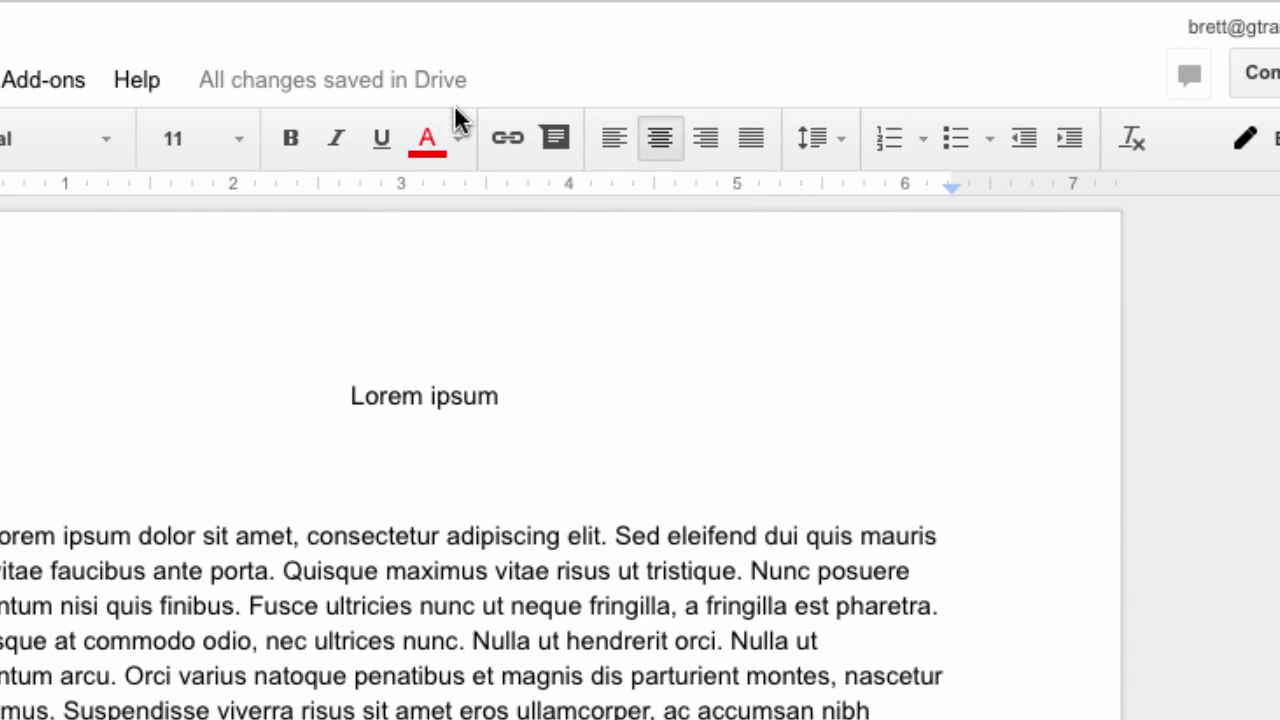
left_click(480, 88)
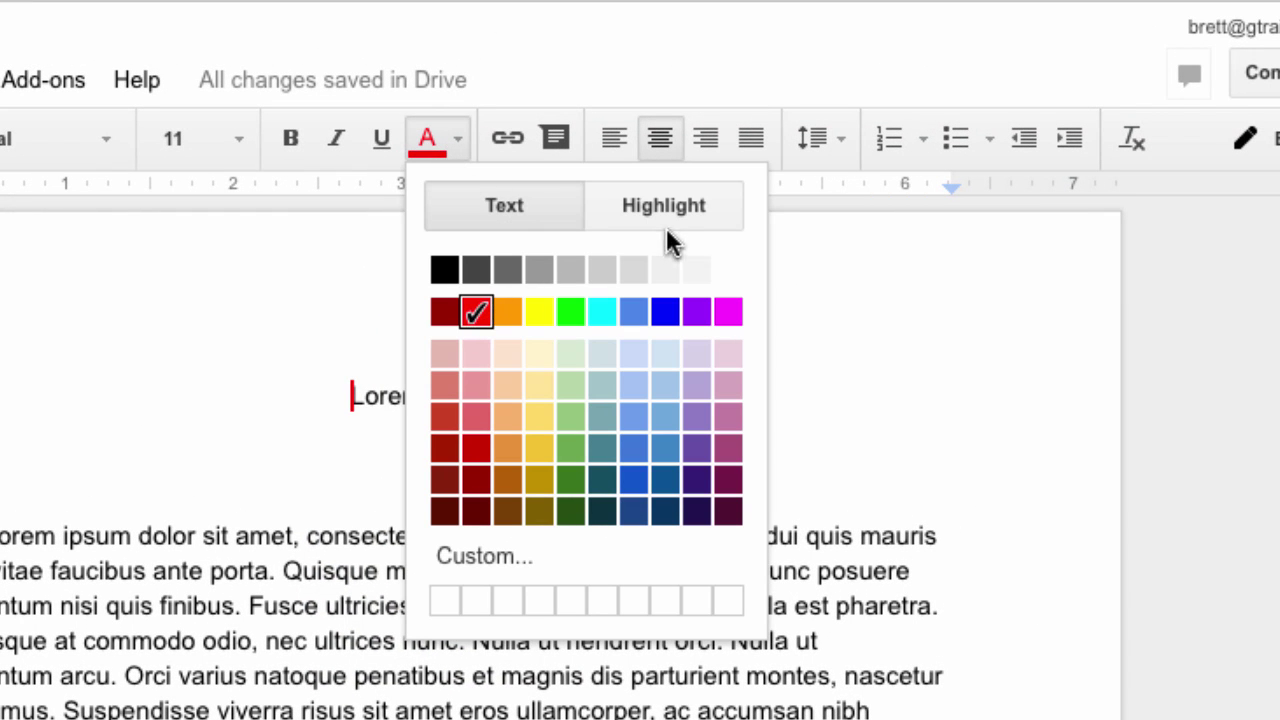
left_click(445, 268)
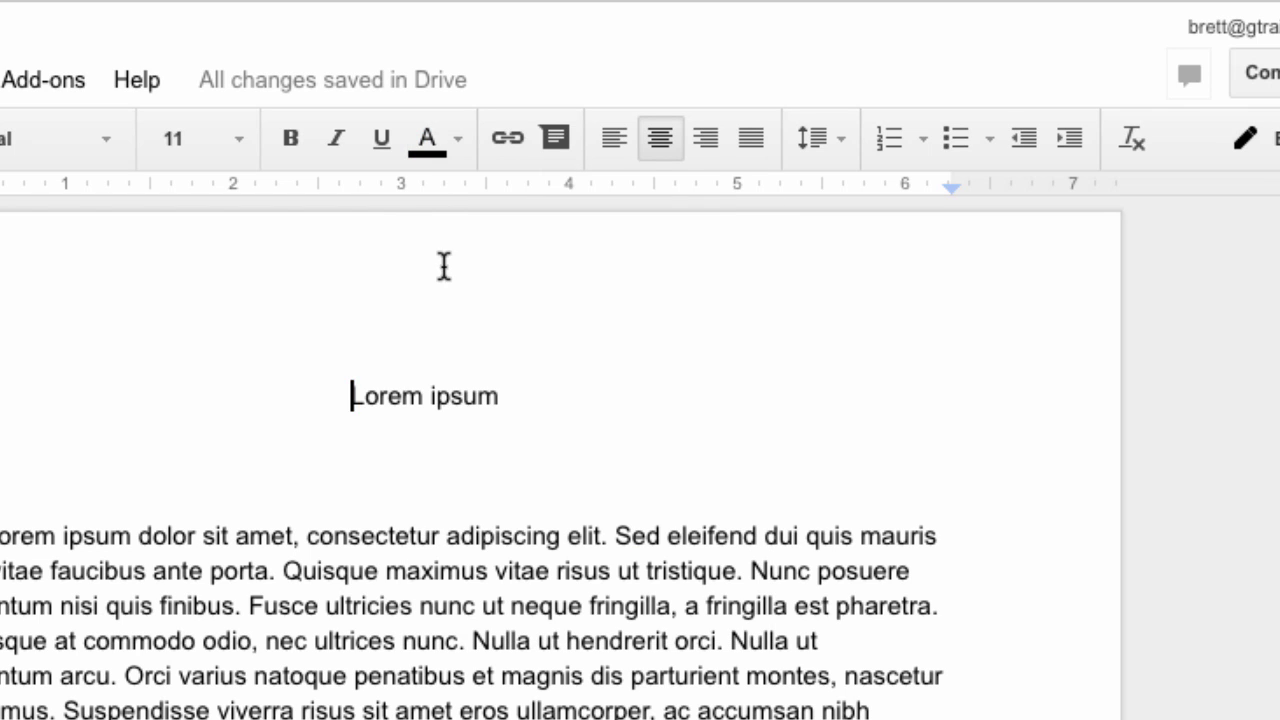
left_click(428, 140)
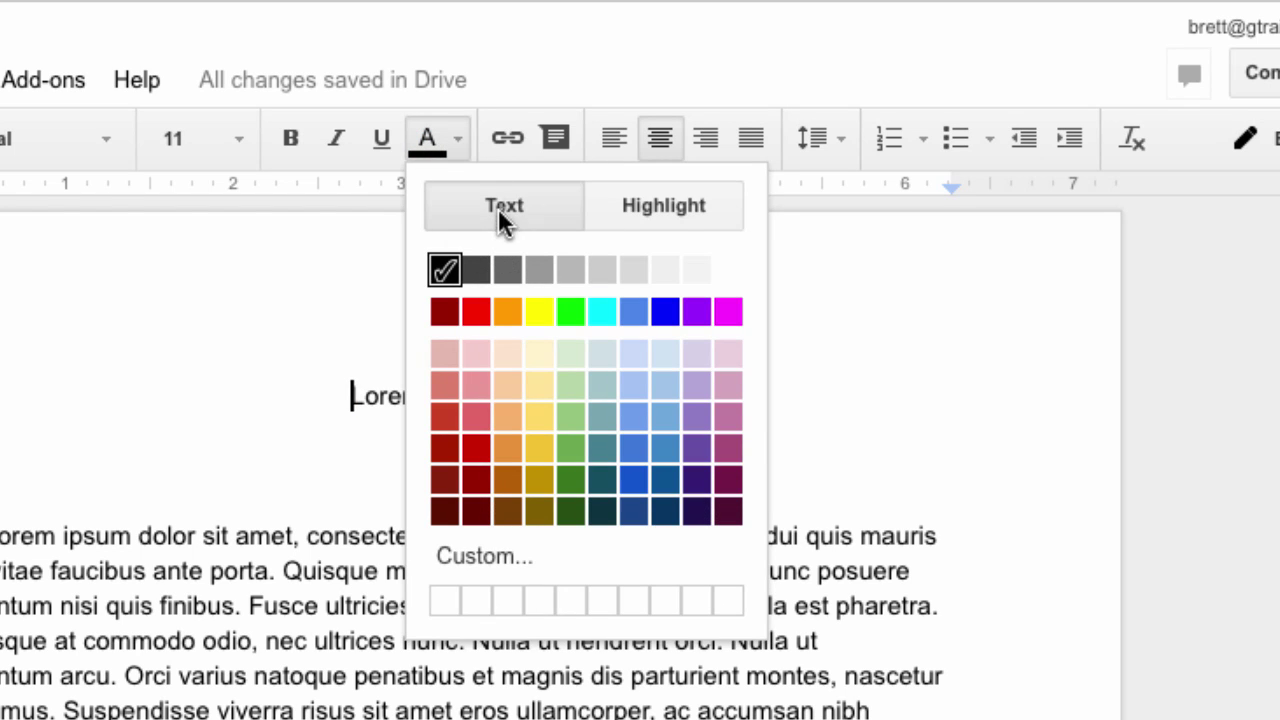
left_click(697, 214)
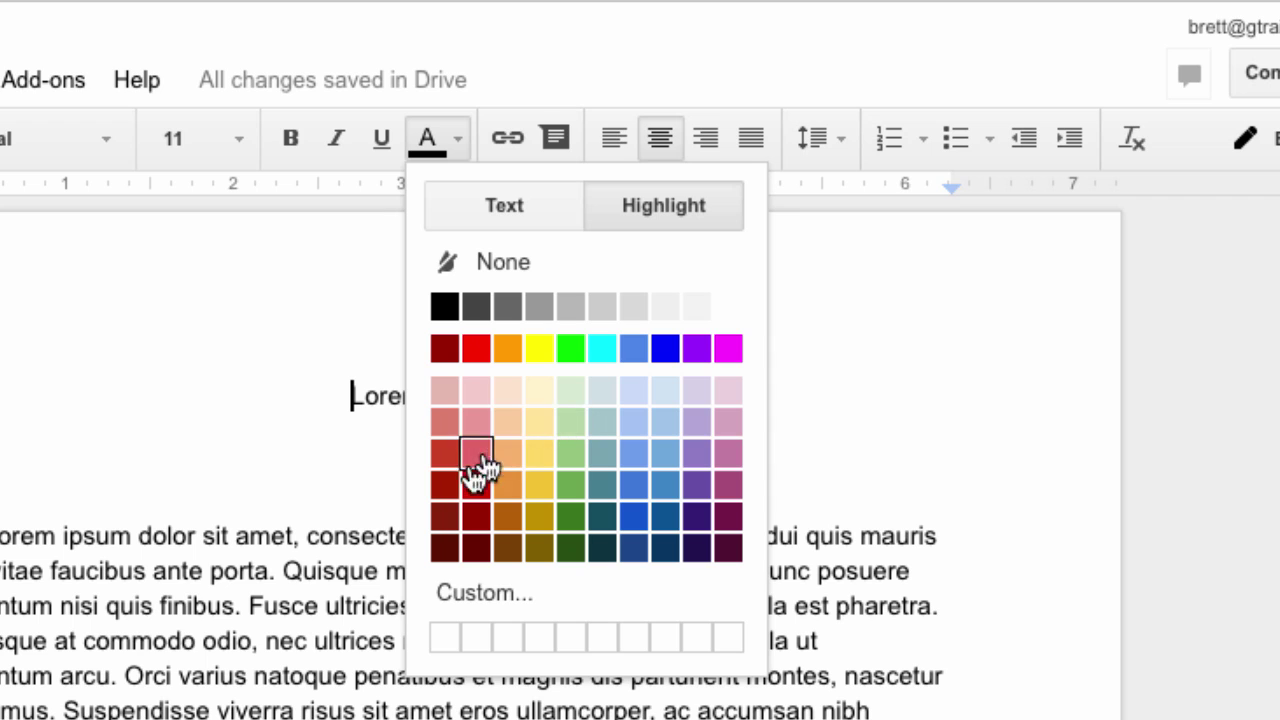
left_click(265, 533)
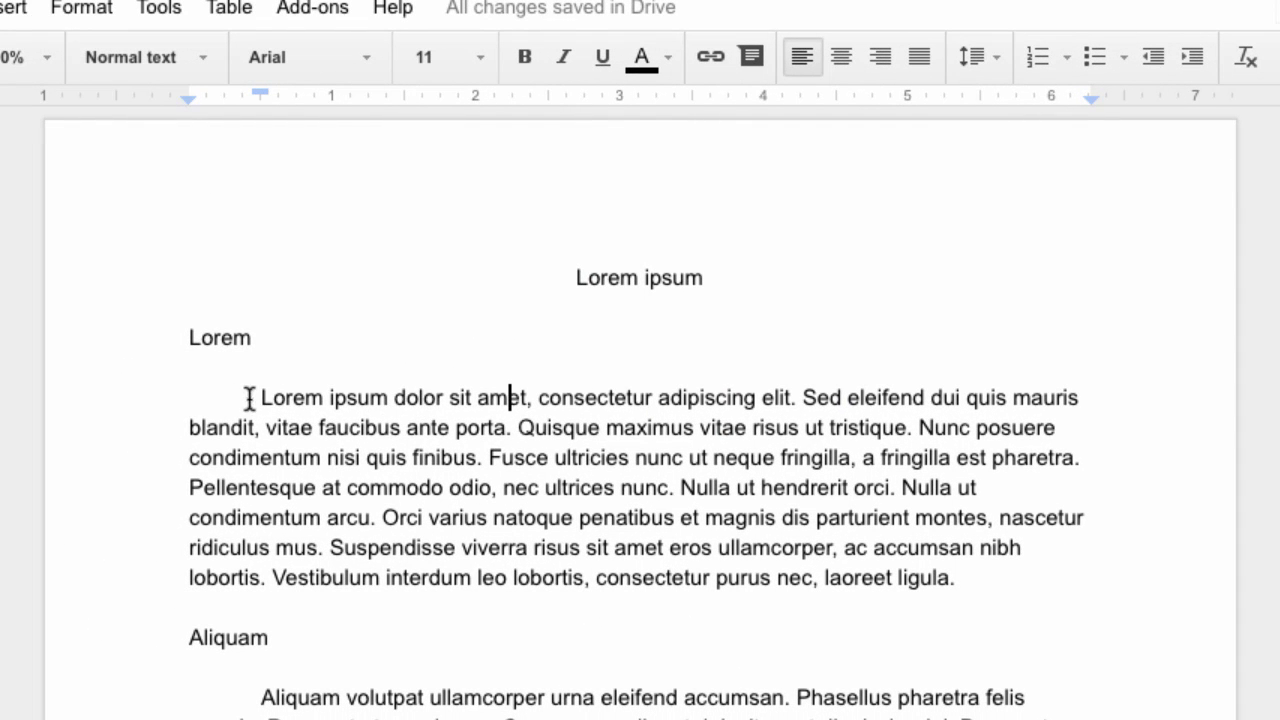
left_click_drag(262, 397, 652, 397)
left_click(646, 55)
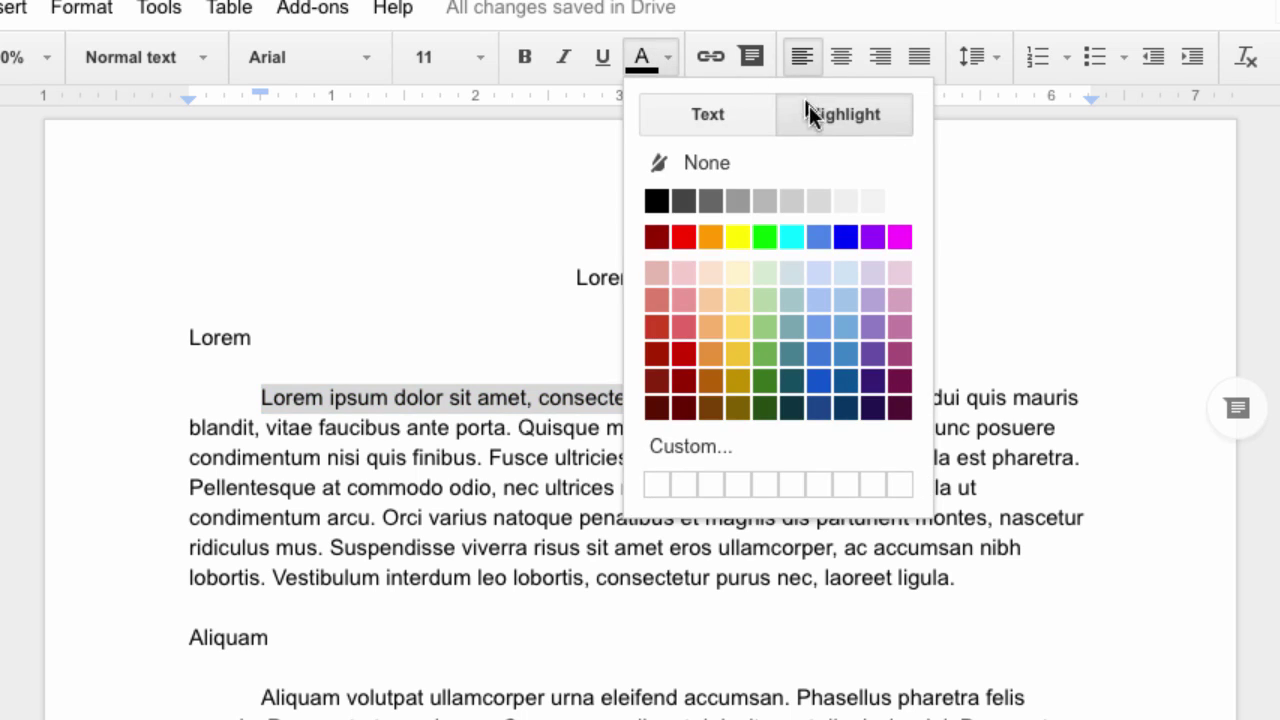
left_click(822, 114)
left_click(737, 236)
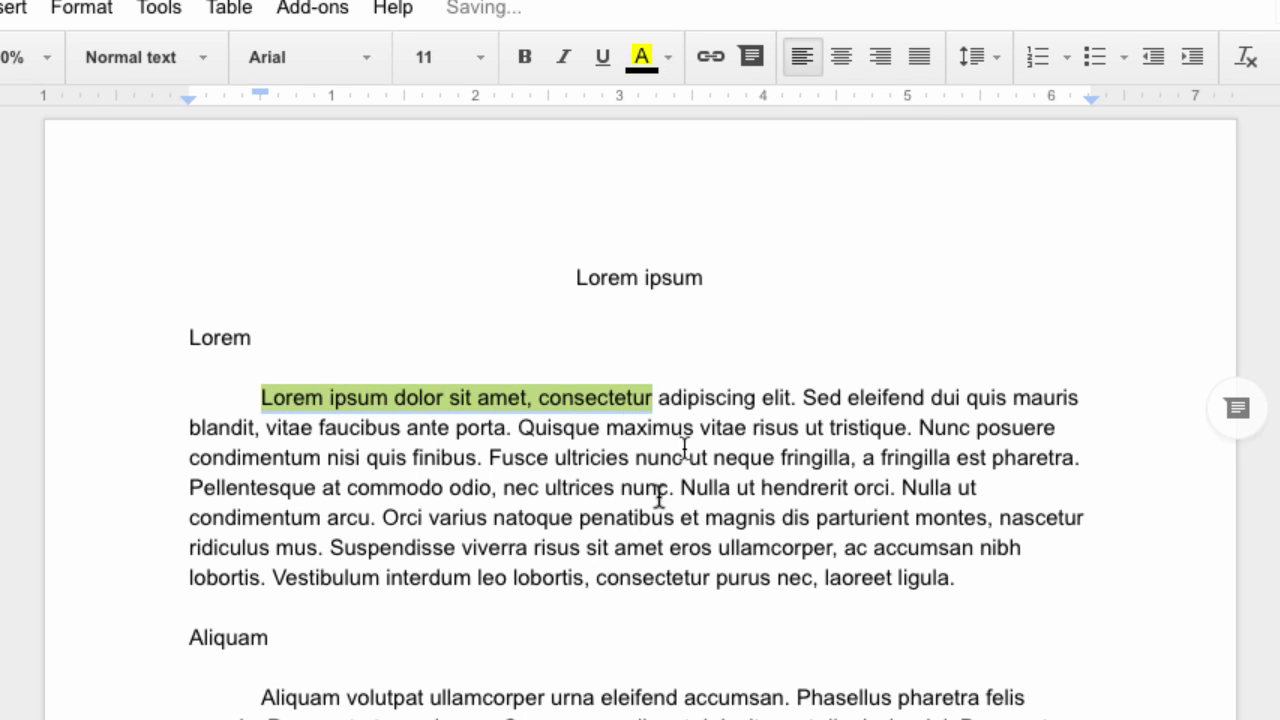
left_click(632, 518)
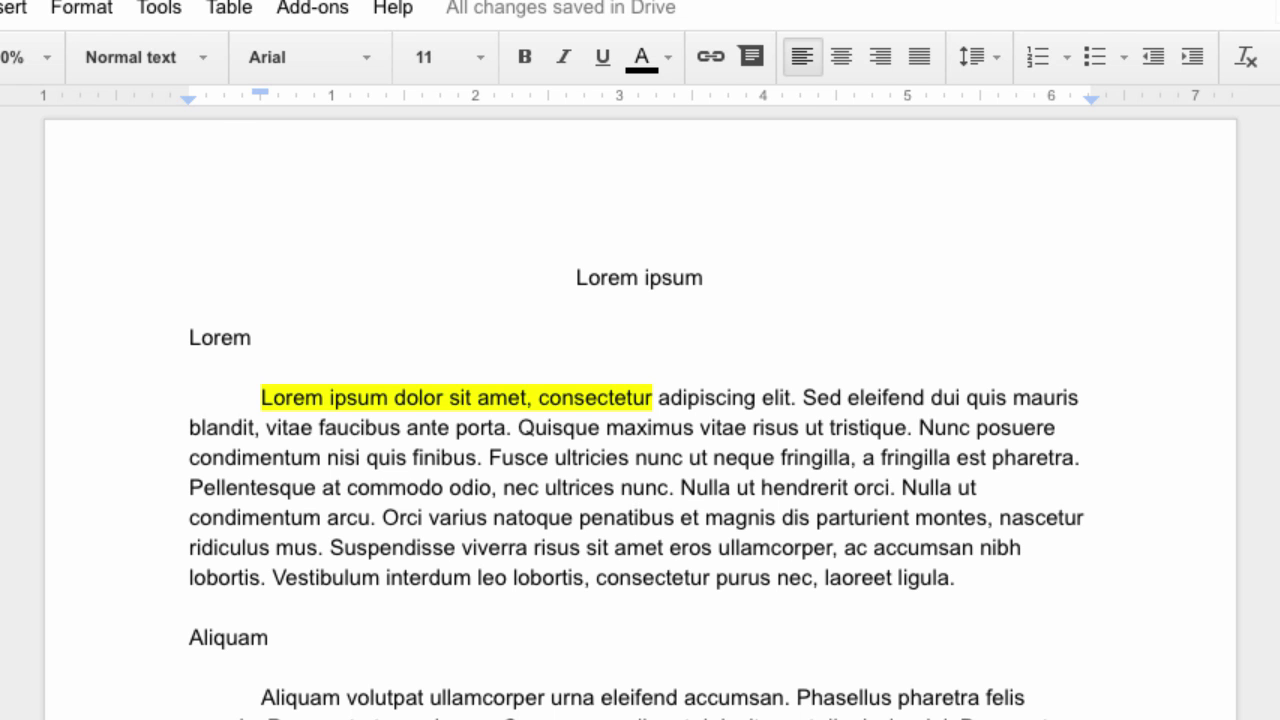
key("ctrl+z")
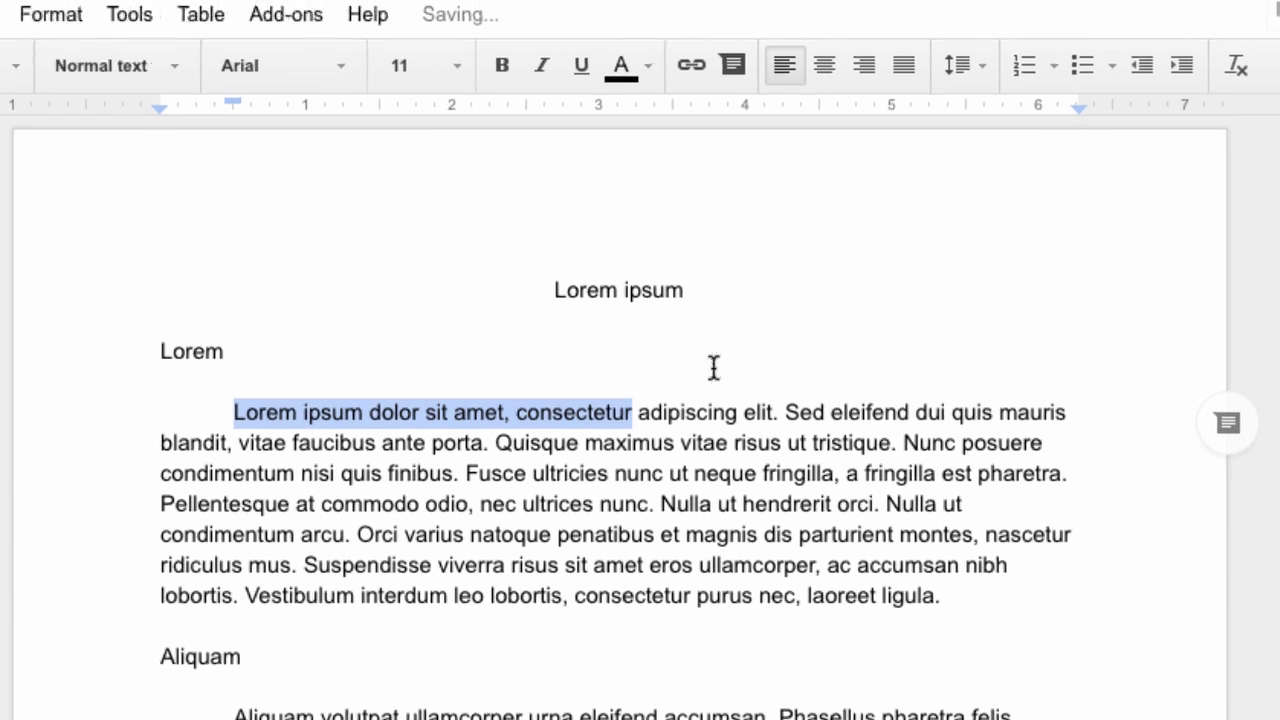
left_click(733, 363)
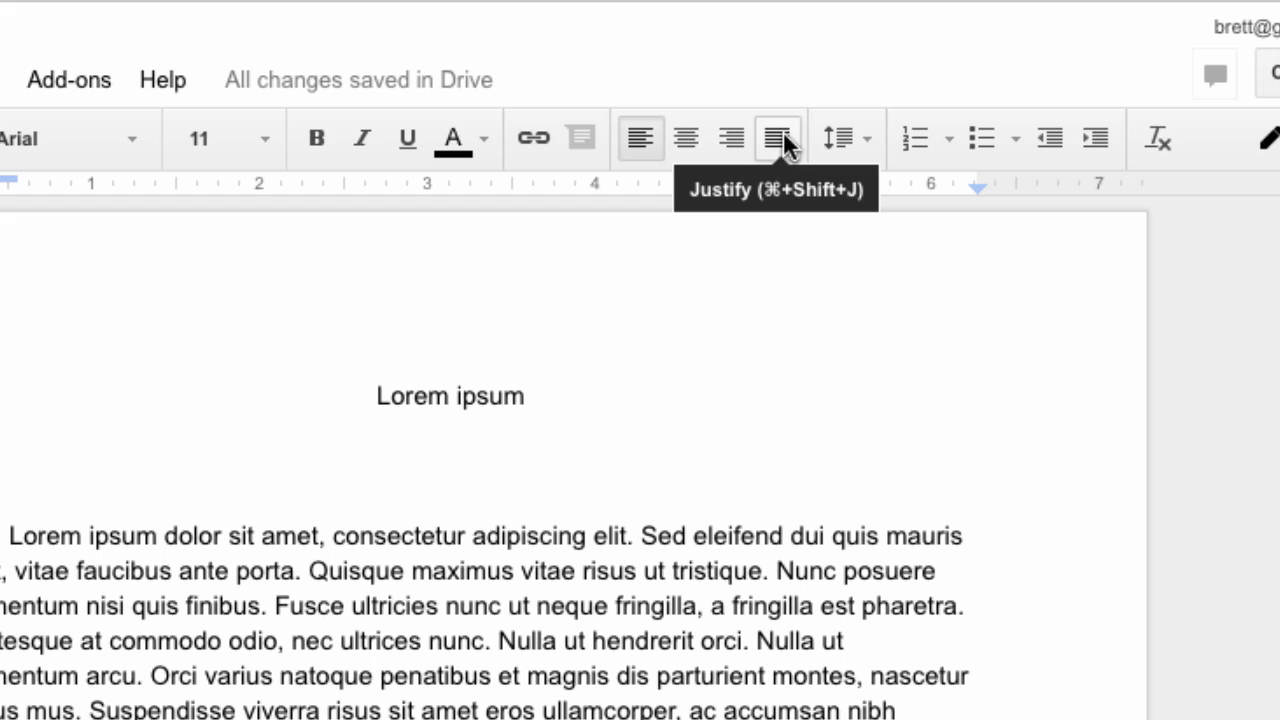
Show the line spacing choices for the body paragraph, currently at 1.15
left_click(870, 138)
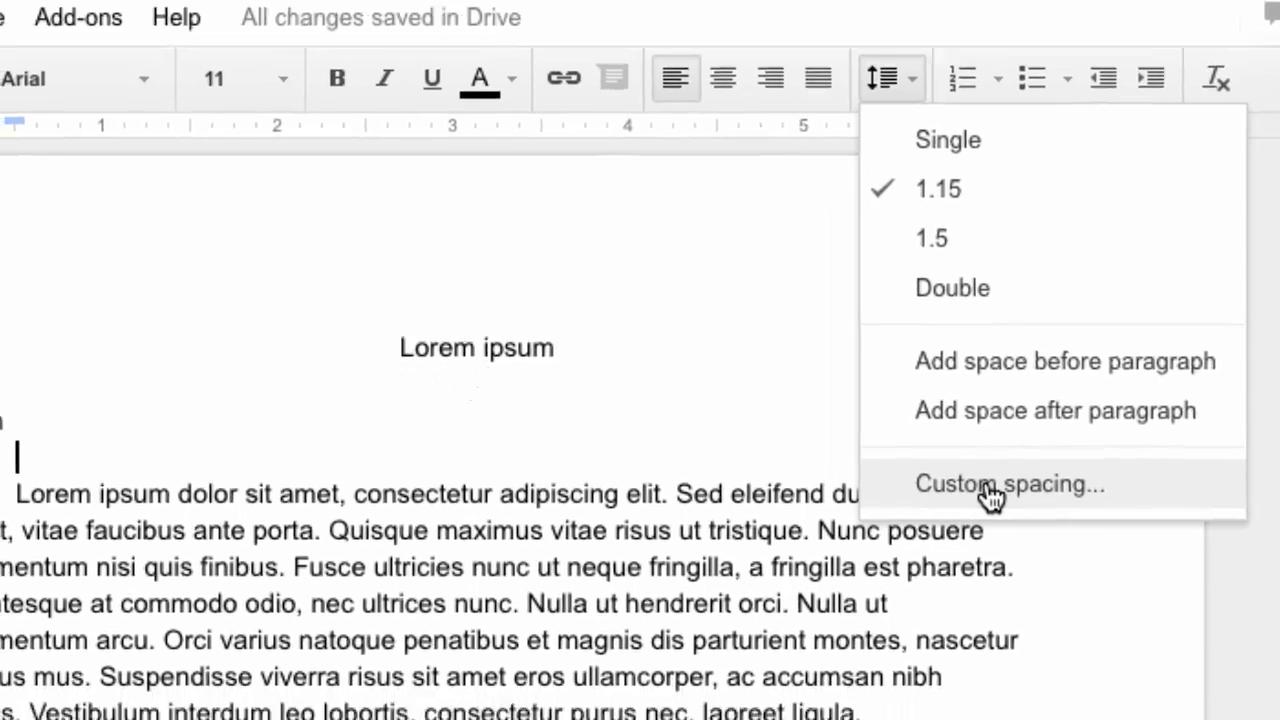
Review custom spacing of 1.15 lines, 0 pt before/after, and close it unchanged
left_click(990, 488)
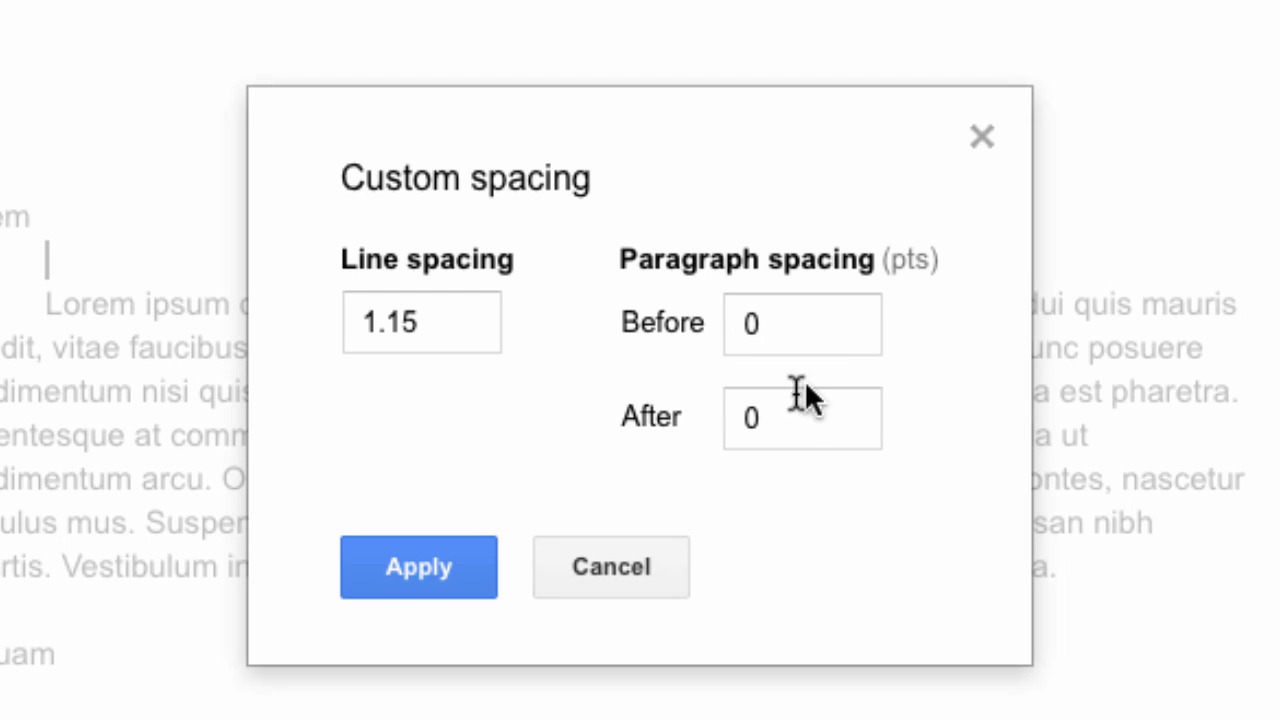
left_click(580, 571)
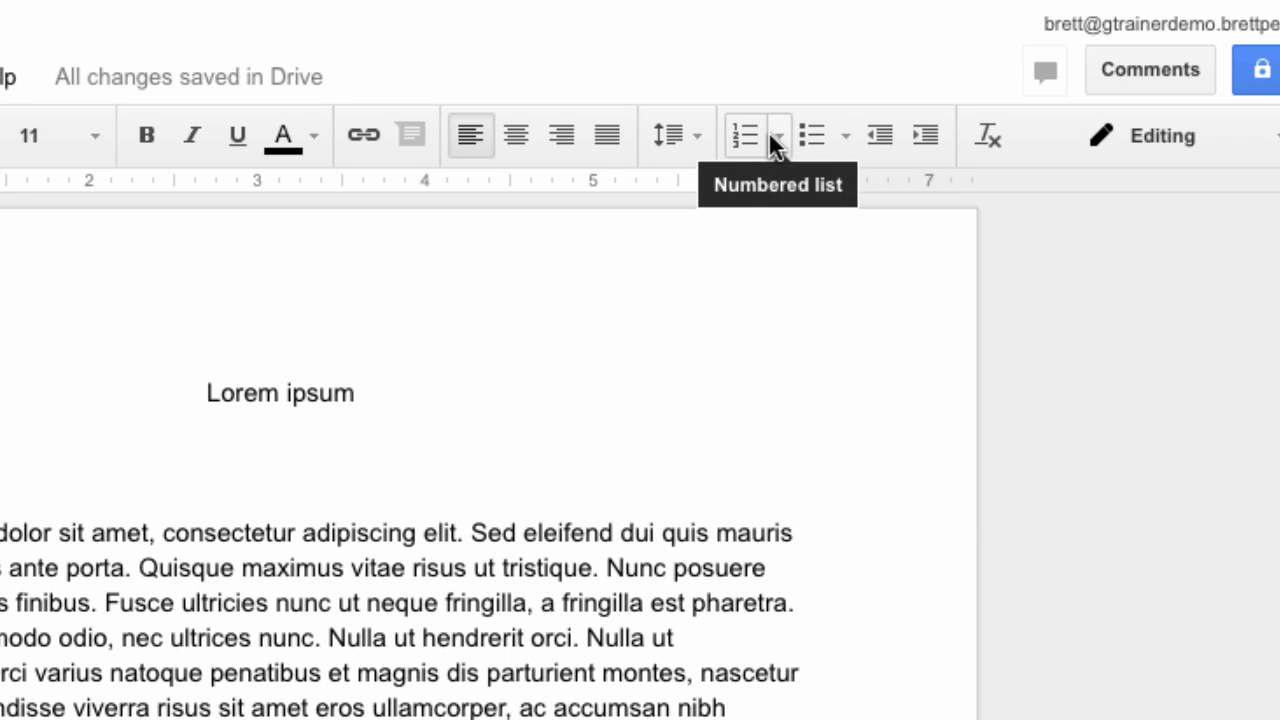
left_click(774, 141)
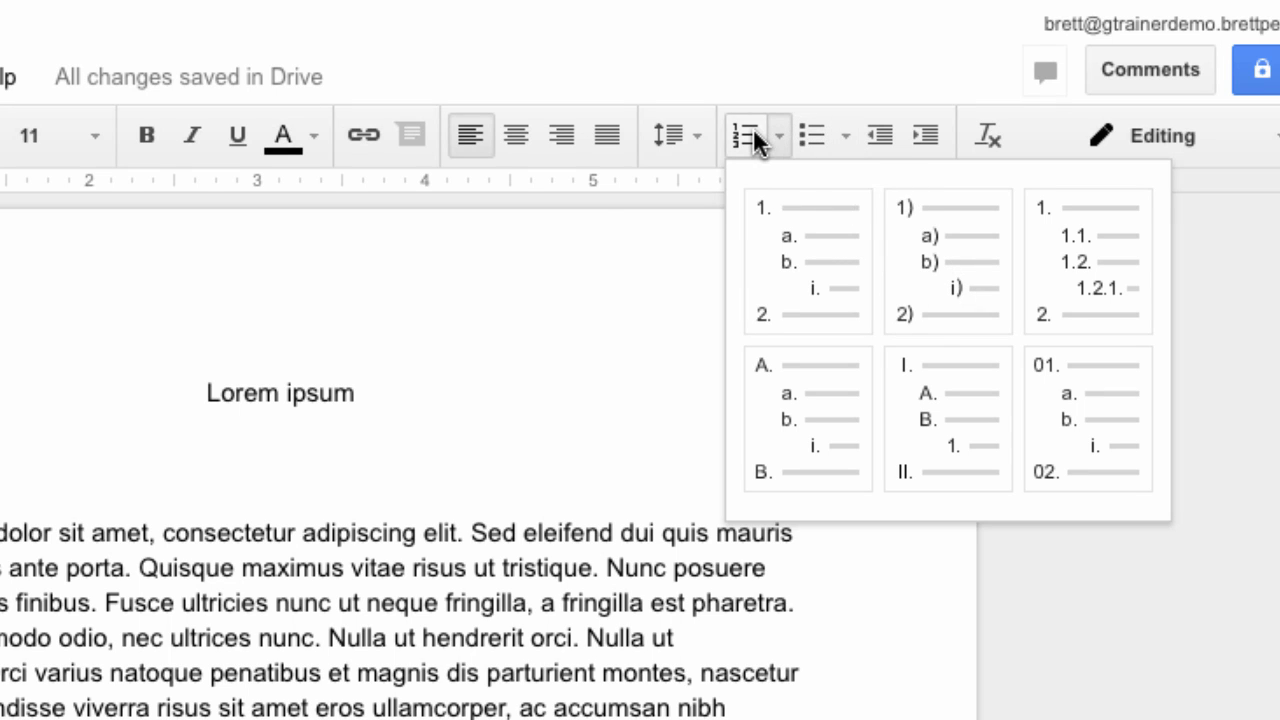
left_click(845, 134)
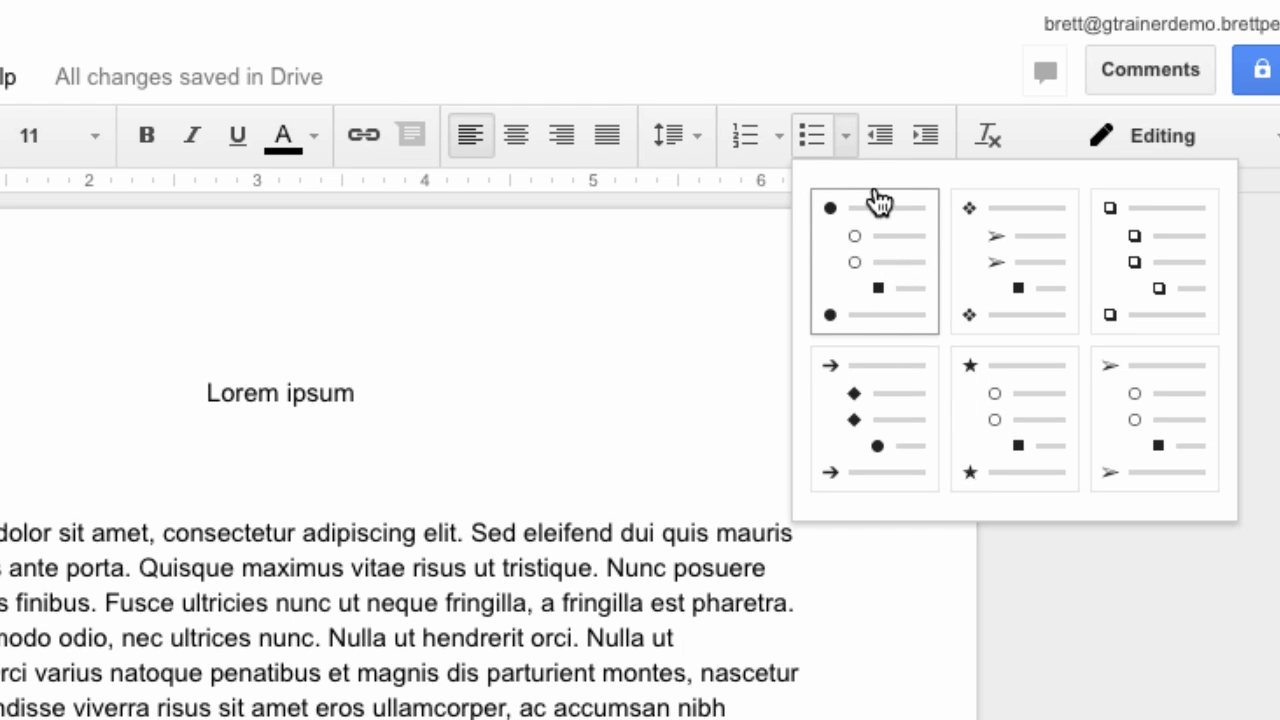
left_click(846, 135)
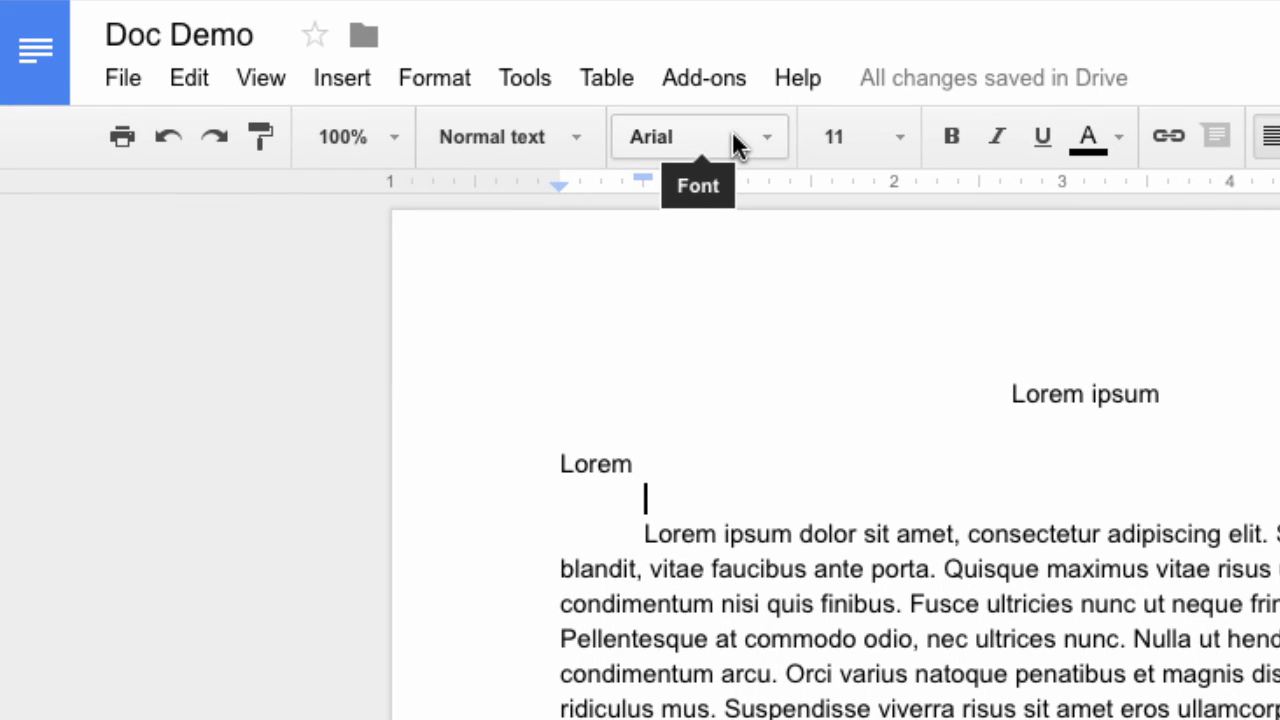
Browse the Format menu's Align and Columns submenus, then move over to Insert
left_click(429, 76)
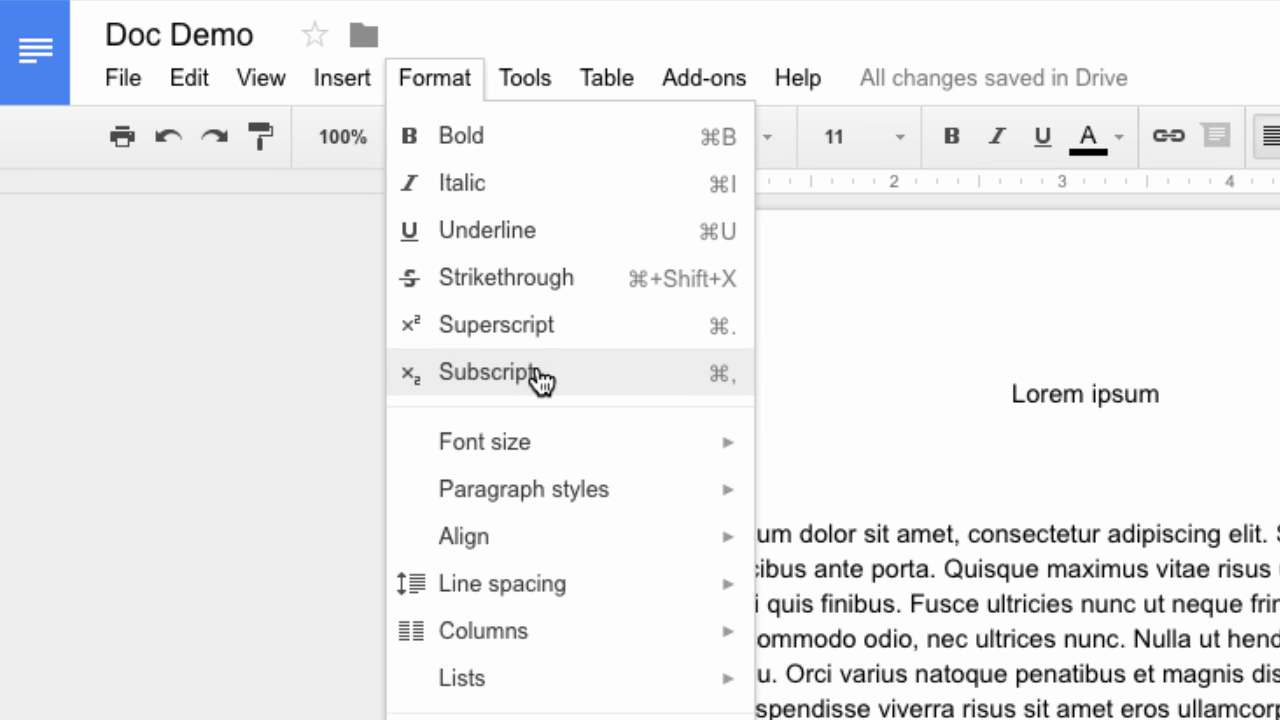
mouse_move(520, 548)
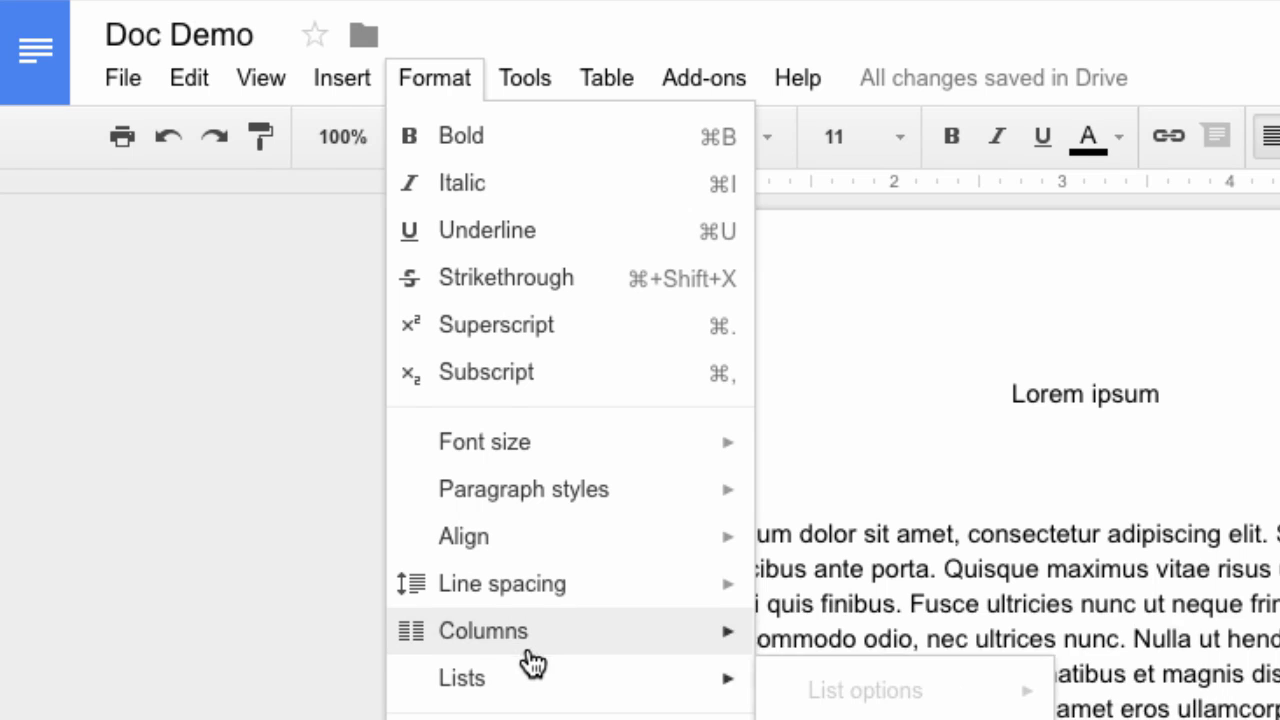
mouse_move(529, 650)
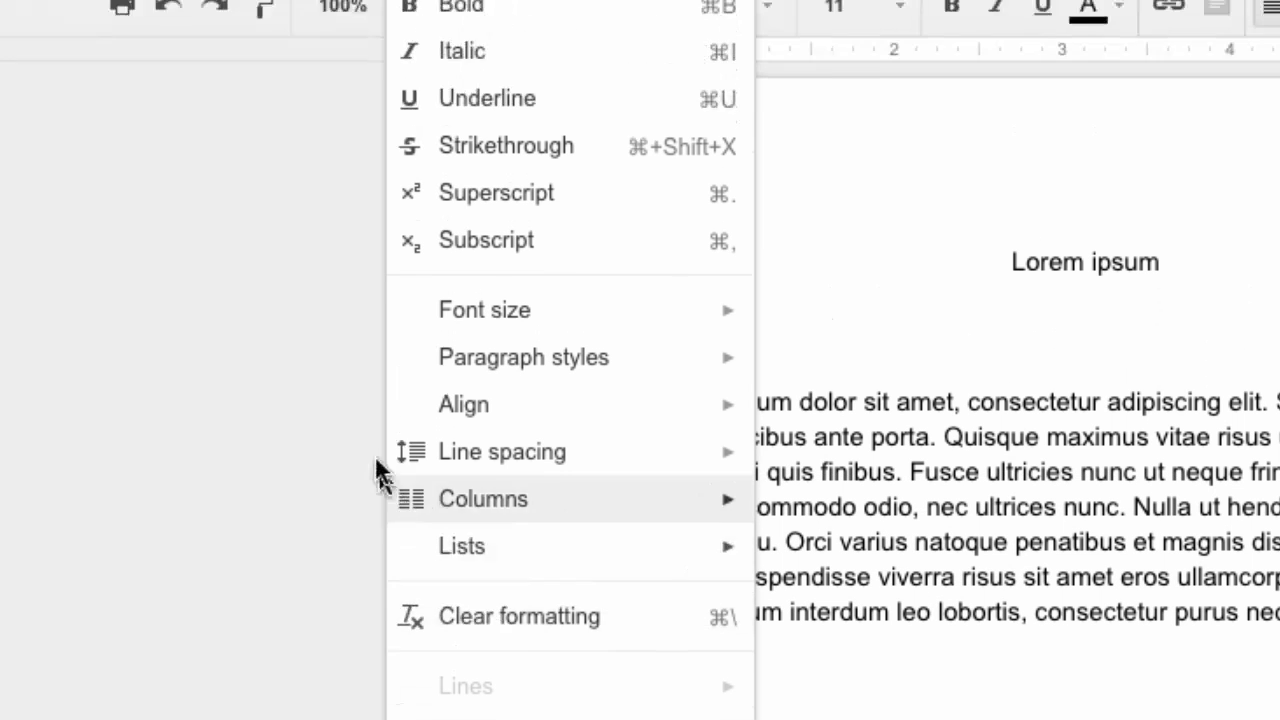
mouse_move(322, 74)
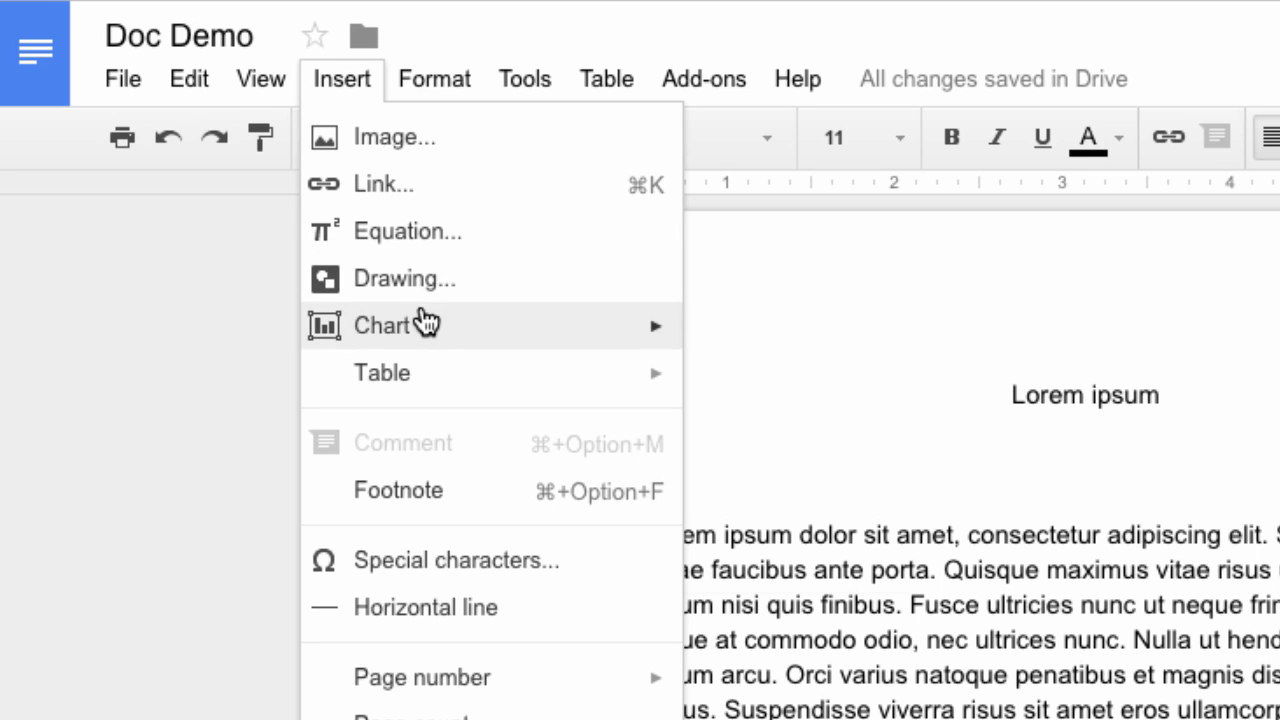
Look over the Insert menu's entries for images, links, drawings, charts and tables
mouse_move(432, 372)
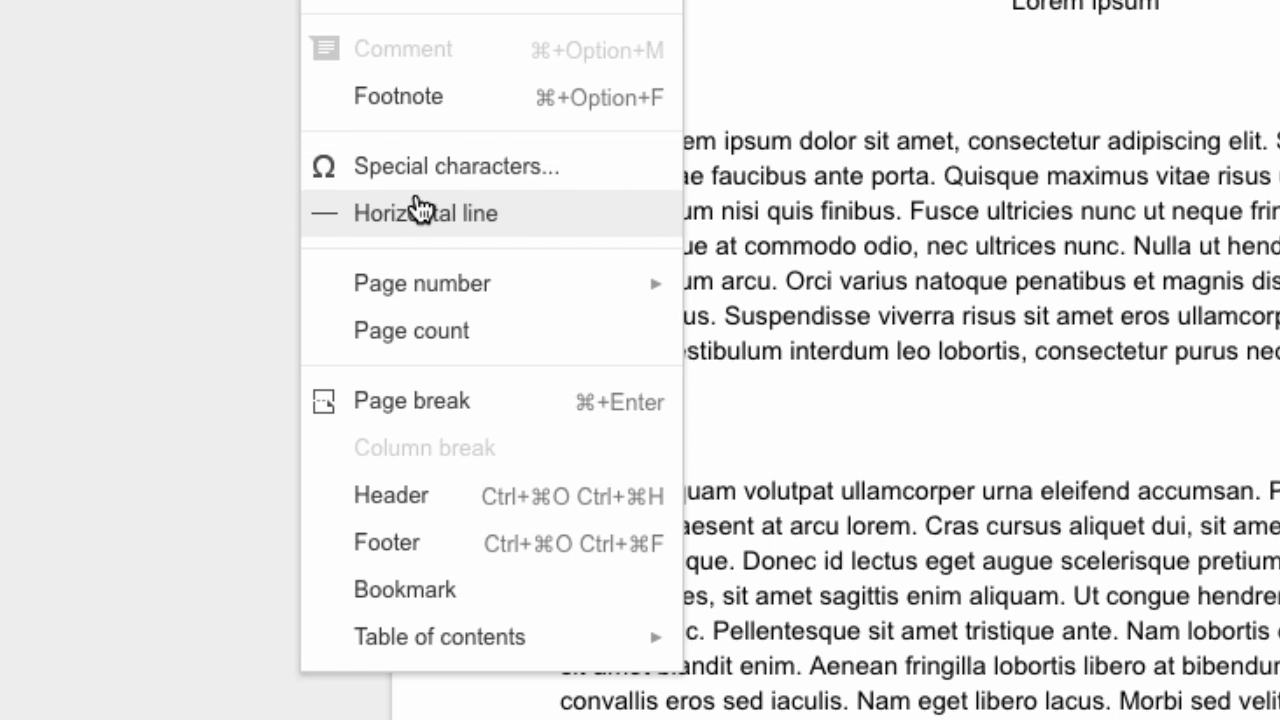
mouse_move(440, 309)
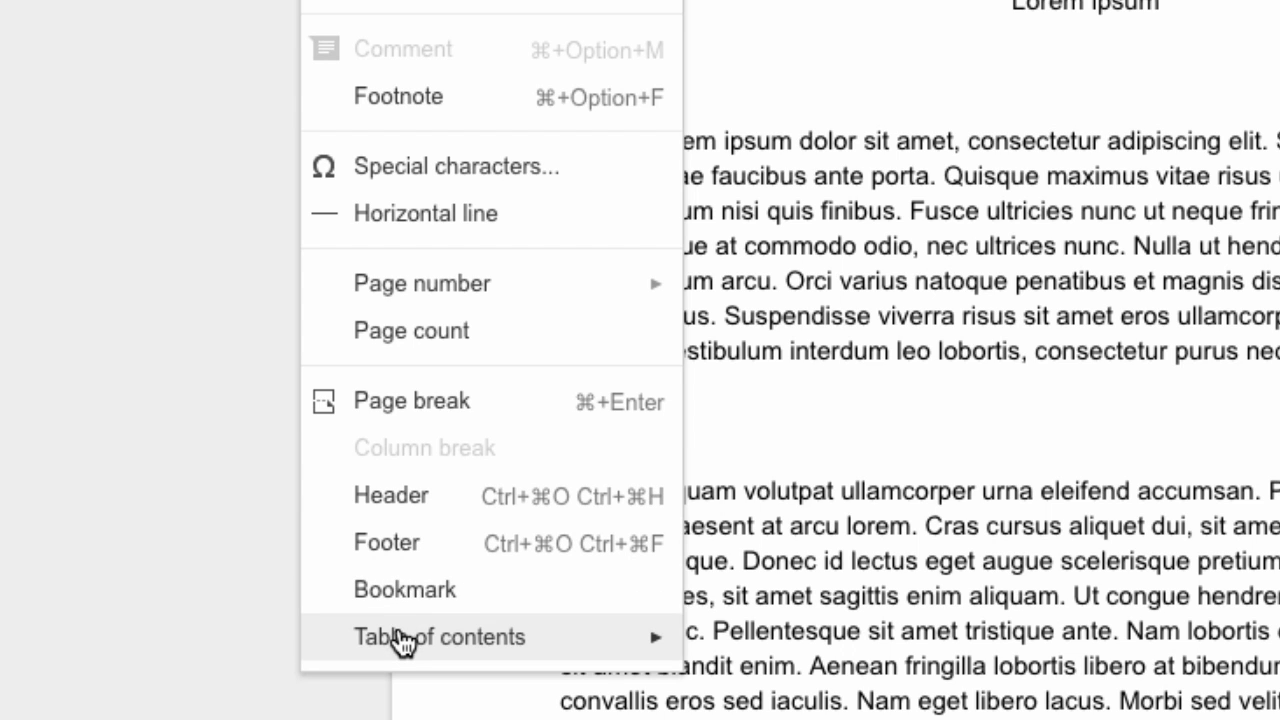
mouse_move(403, 641)
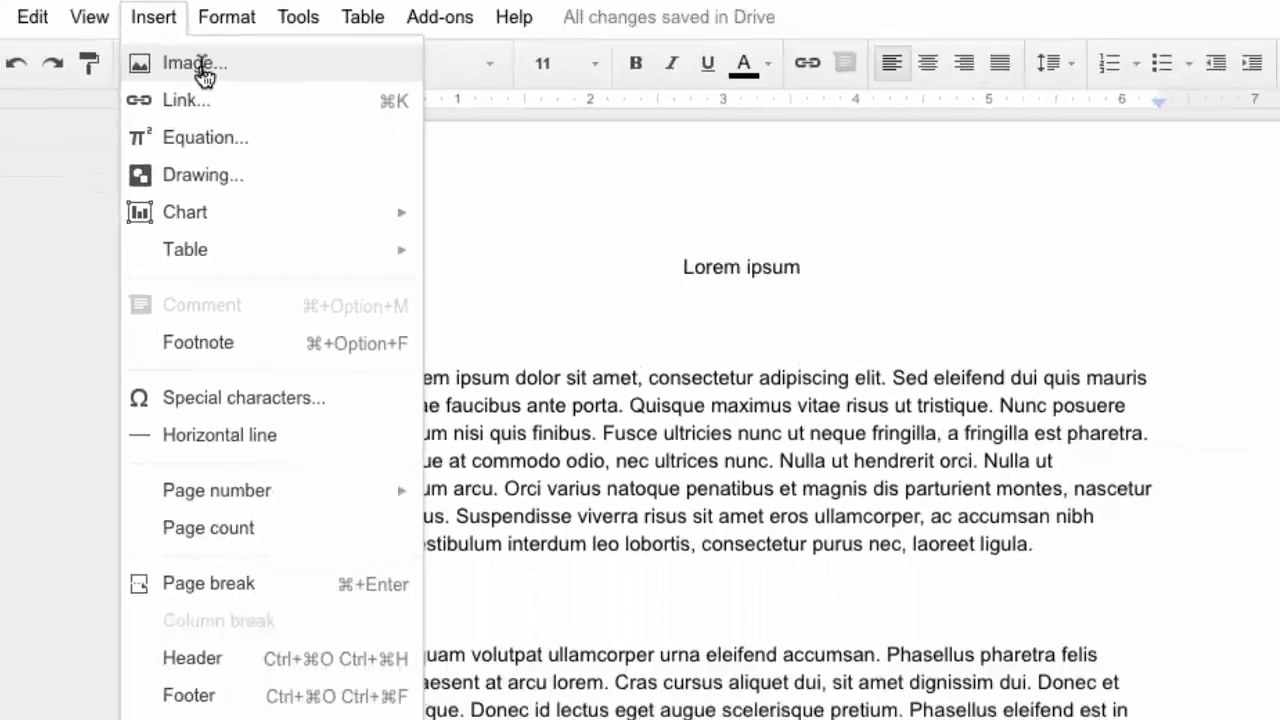
Open the Insert image dialog, view its Snapshot and By URL tabs, and switch to Search
left_click(397, 143)
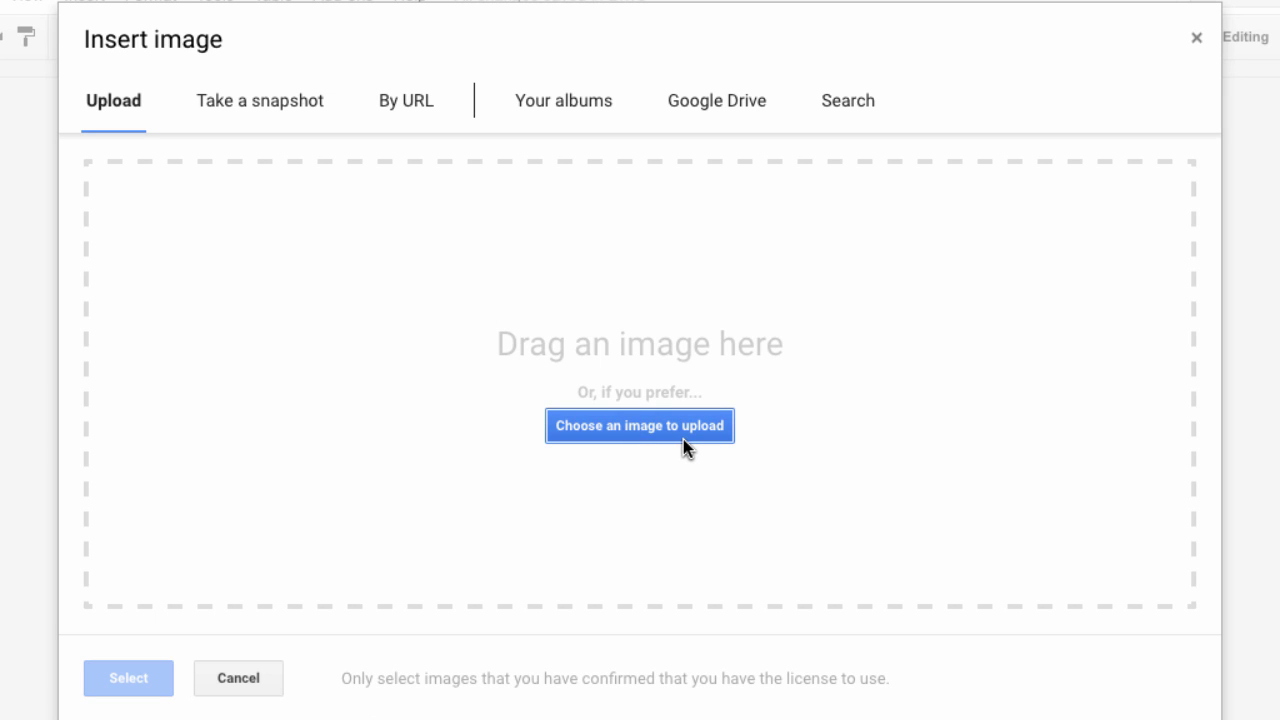
left_click(270, 110)
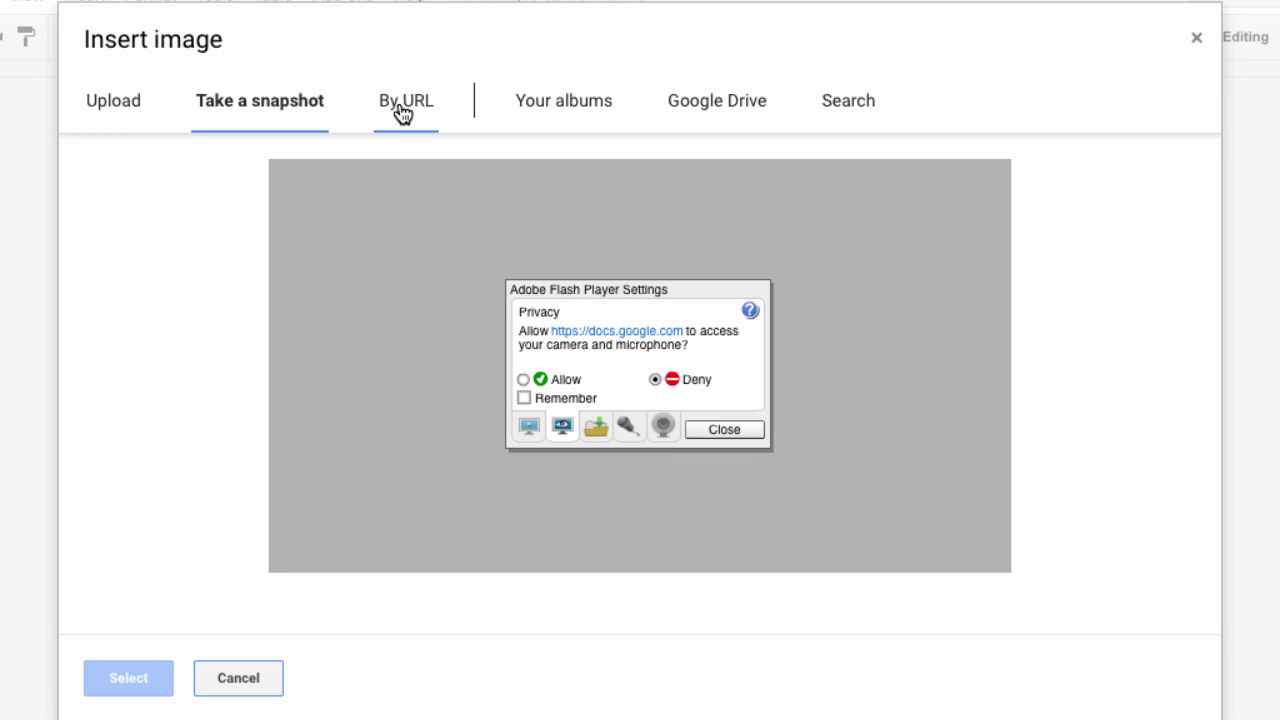
left_click(403, 108)
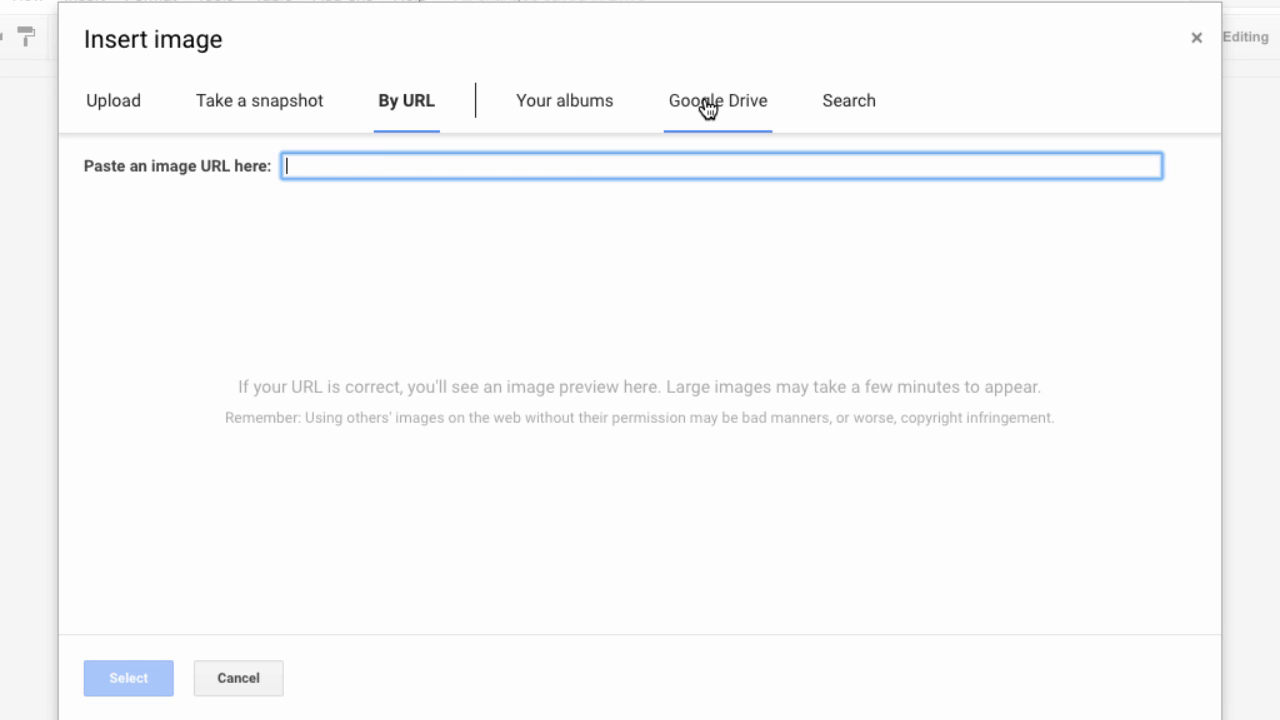
left_click(845, 108)
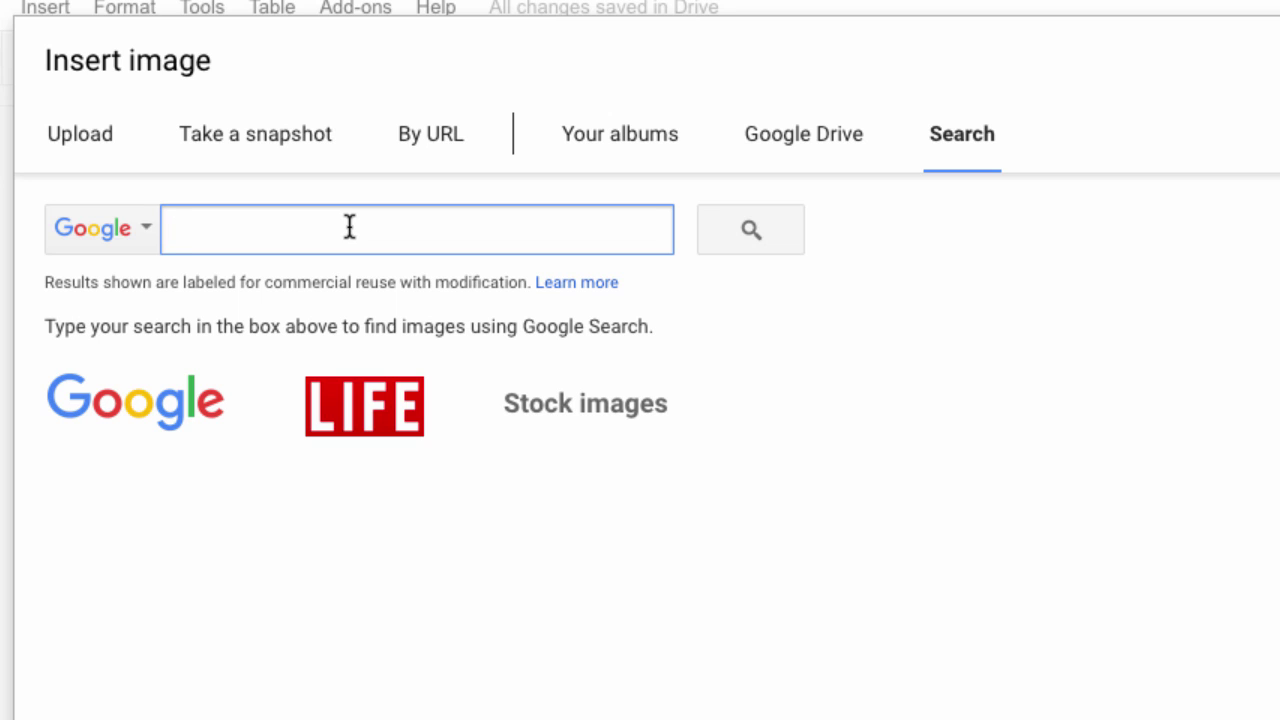
Search images for 'water' with the Any type filter and insert the rippled blue water photo
type("water")
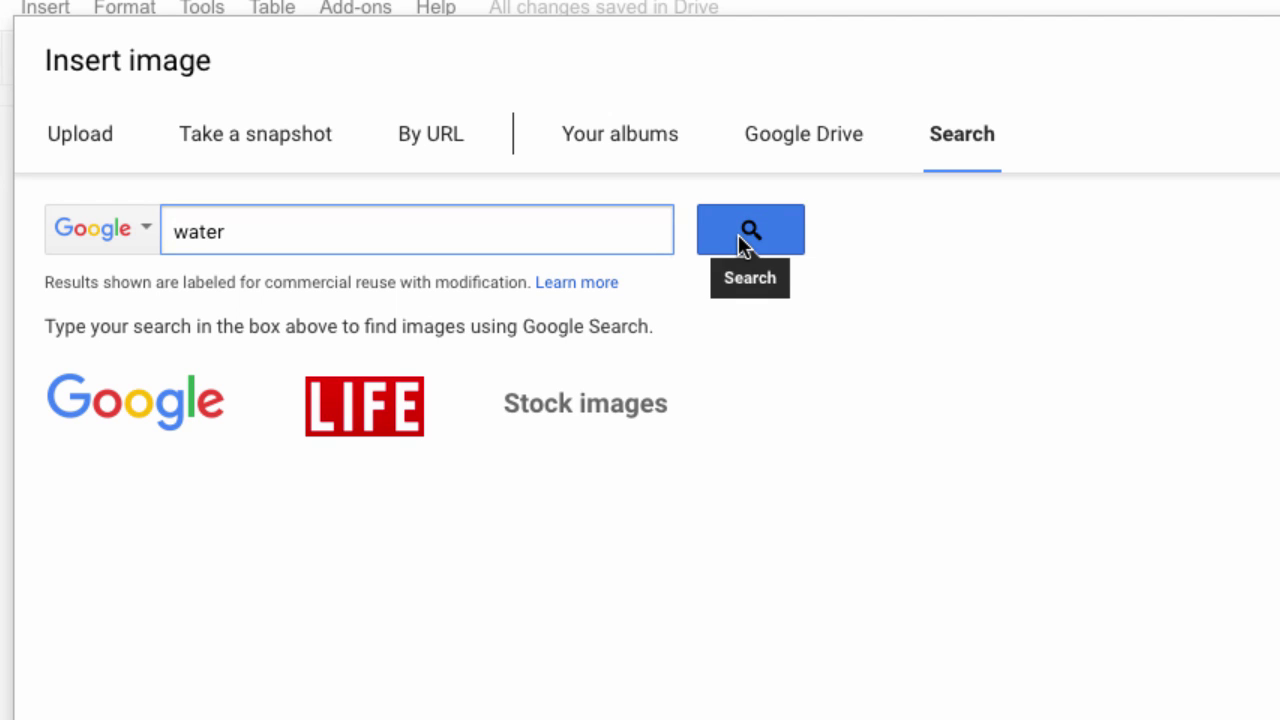
left_click(745, 232)
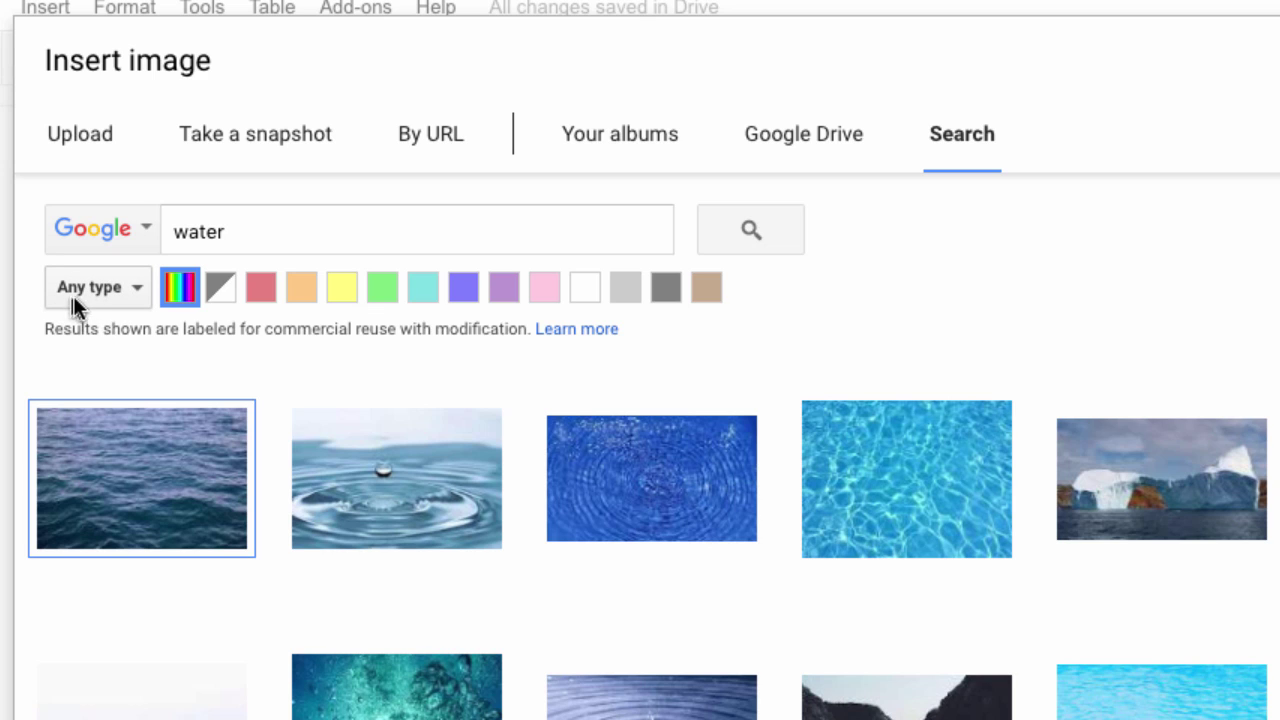
left_click(133, 285)
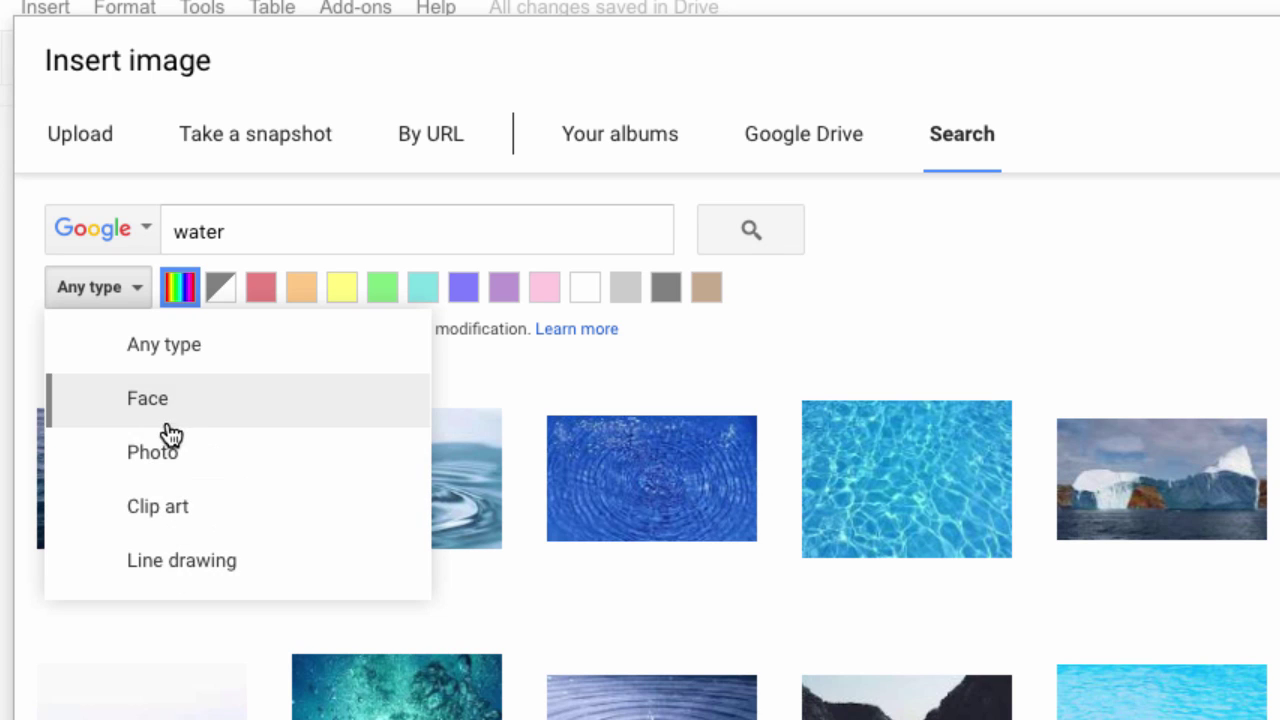
left_click(213, 362)
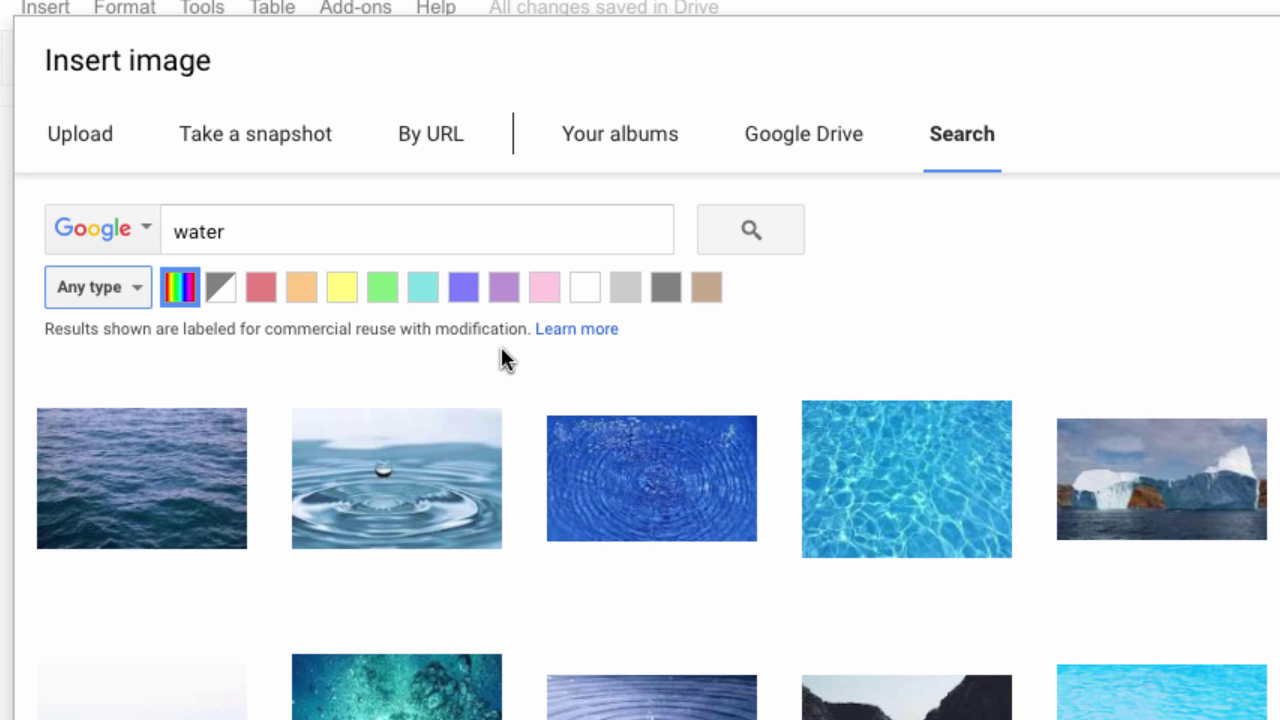
scroll(501, 349, "down", 2)
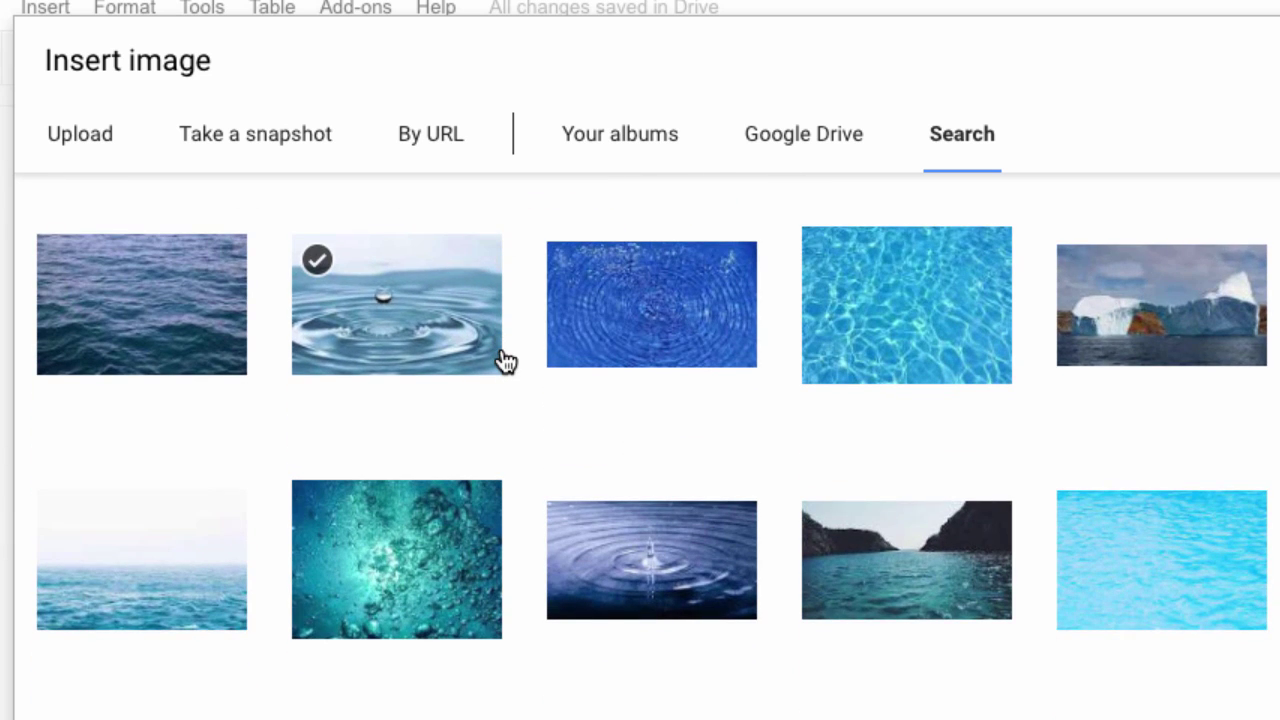
scroll(505, 360, "down", 2)
scroll(505, 360, "down", 1)
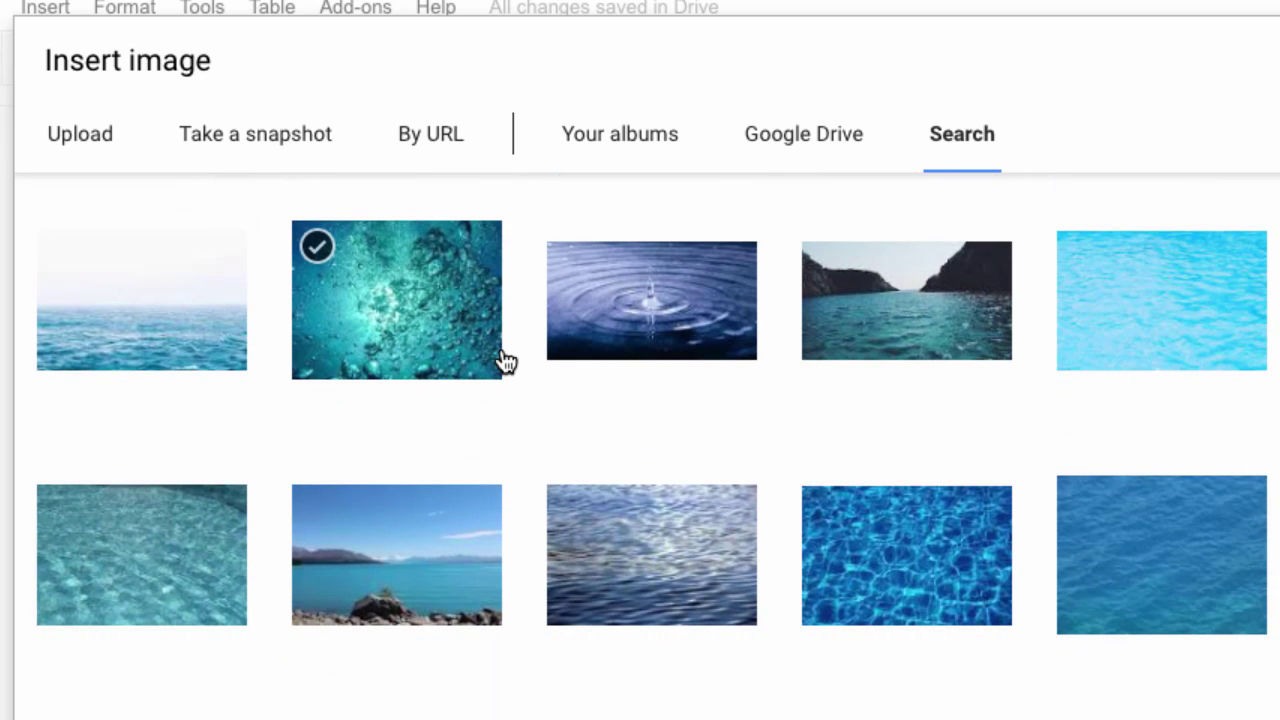
scroll(446, 422, "down", 2)
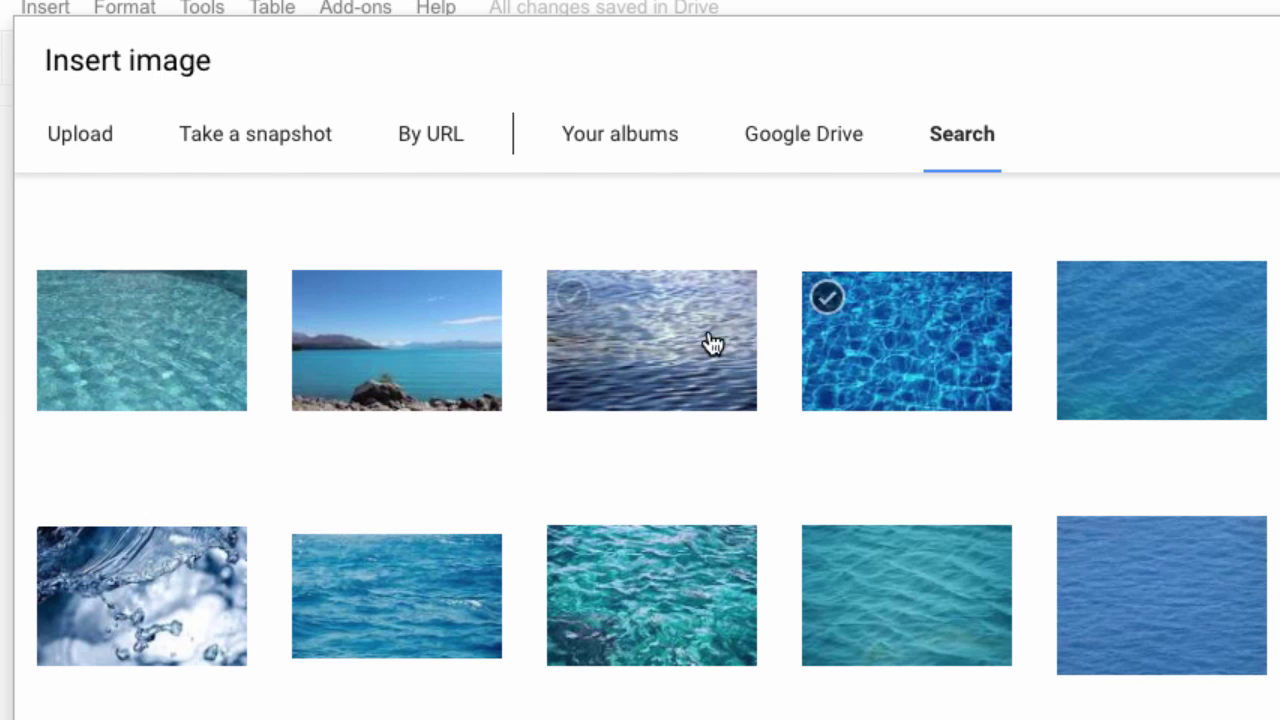
left_click(630, 345)
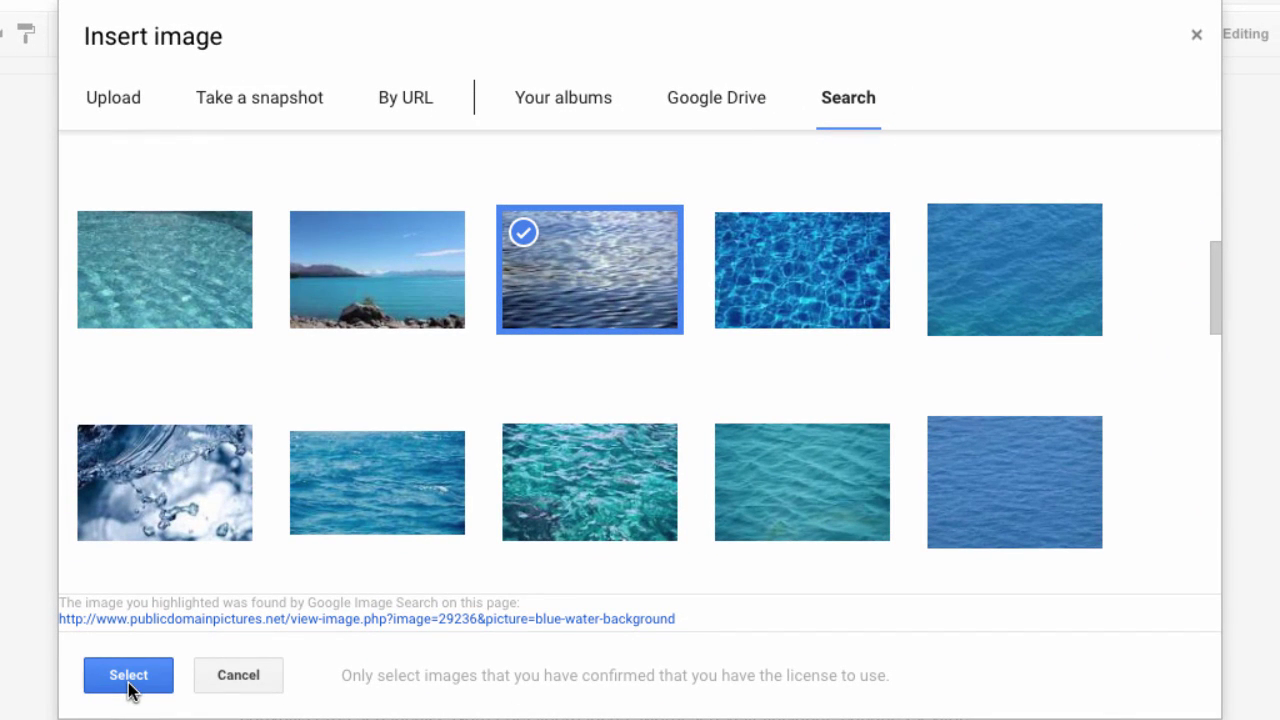
left_click(133, 678)
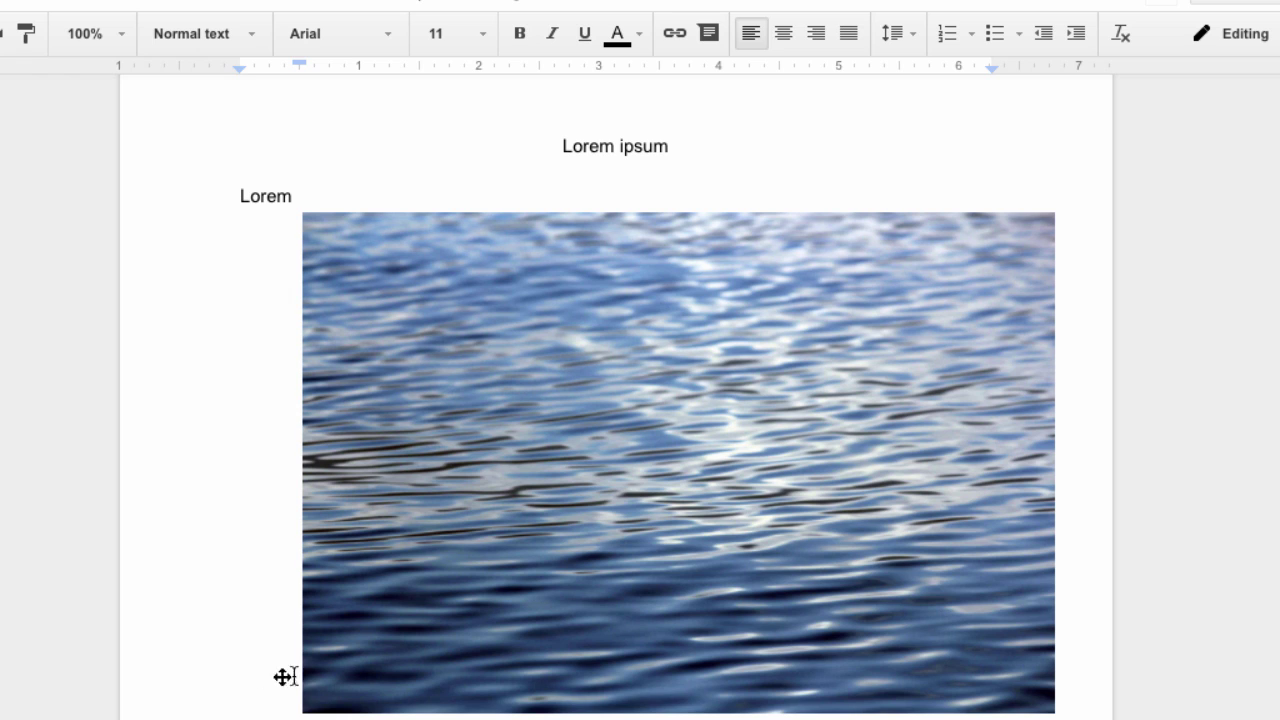
Drag the water photo's corner handle to shrink it to about half its width
left_click(782, 642)
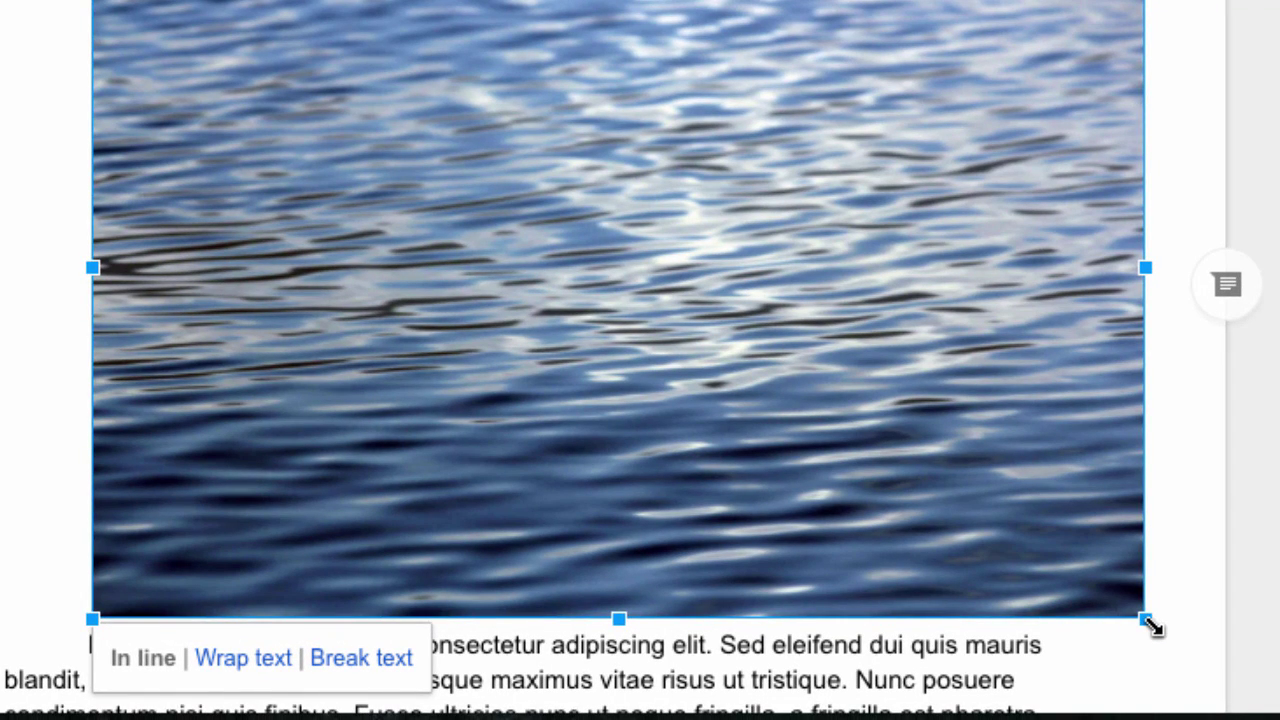
left_click_drag(1152, 626, 658, 317)
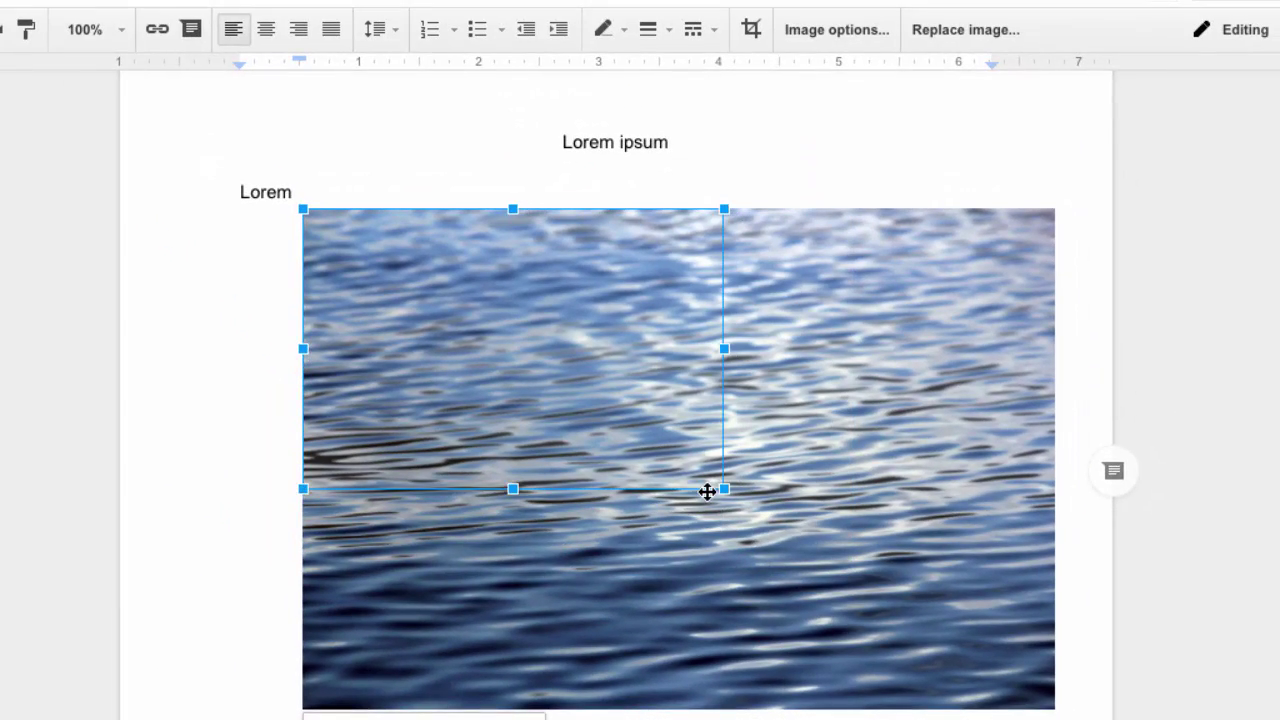
left_click_drag(707, 491, 613, 414)
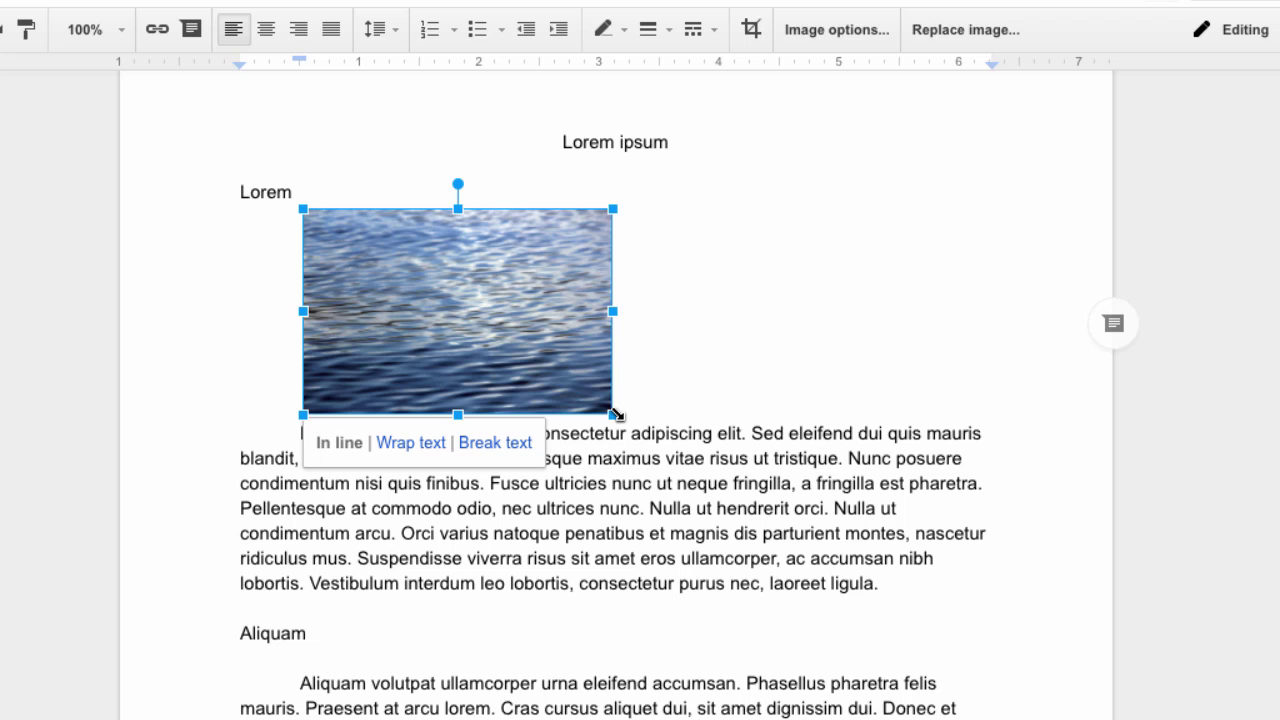
left_click(806, 351)
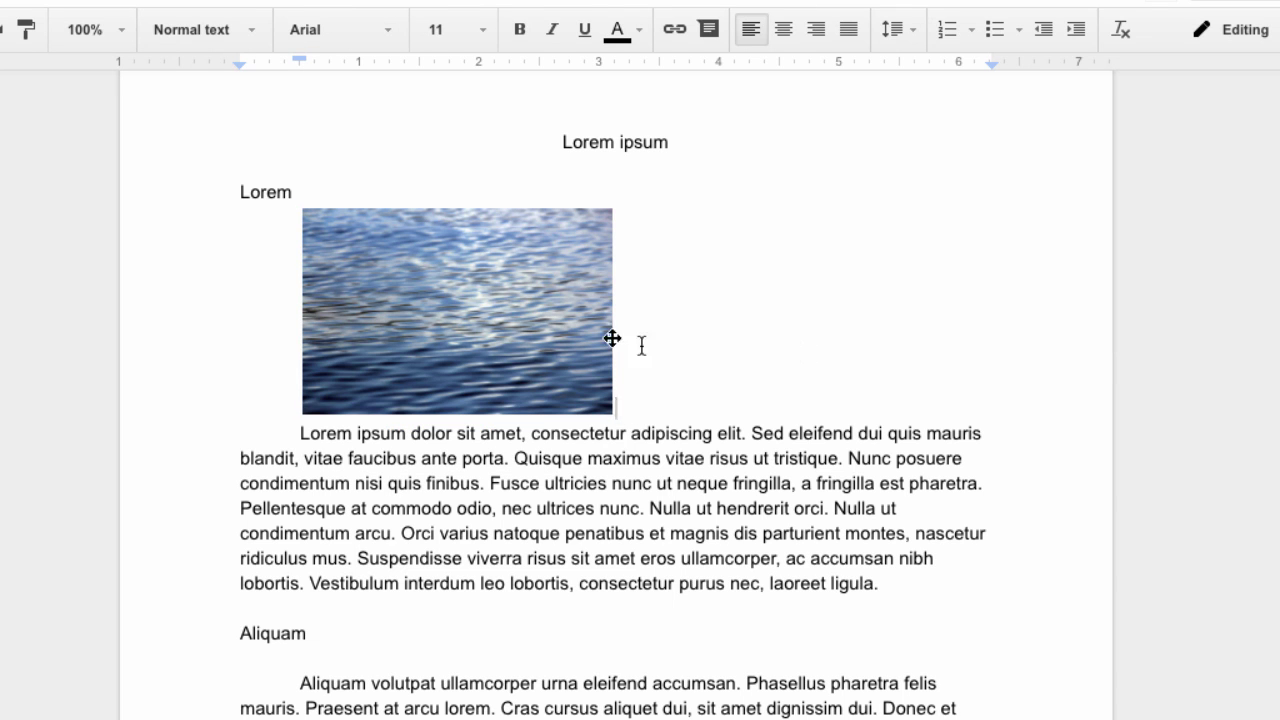
left_click(494, 294)
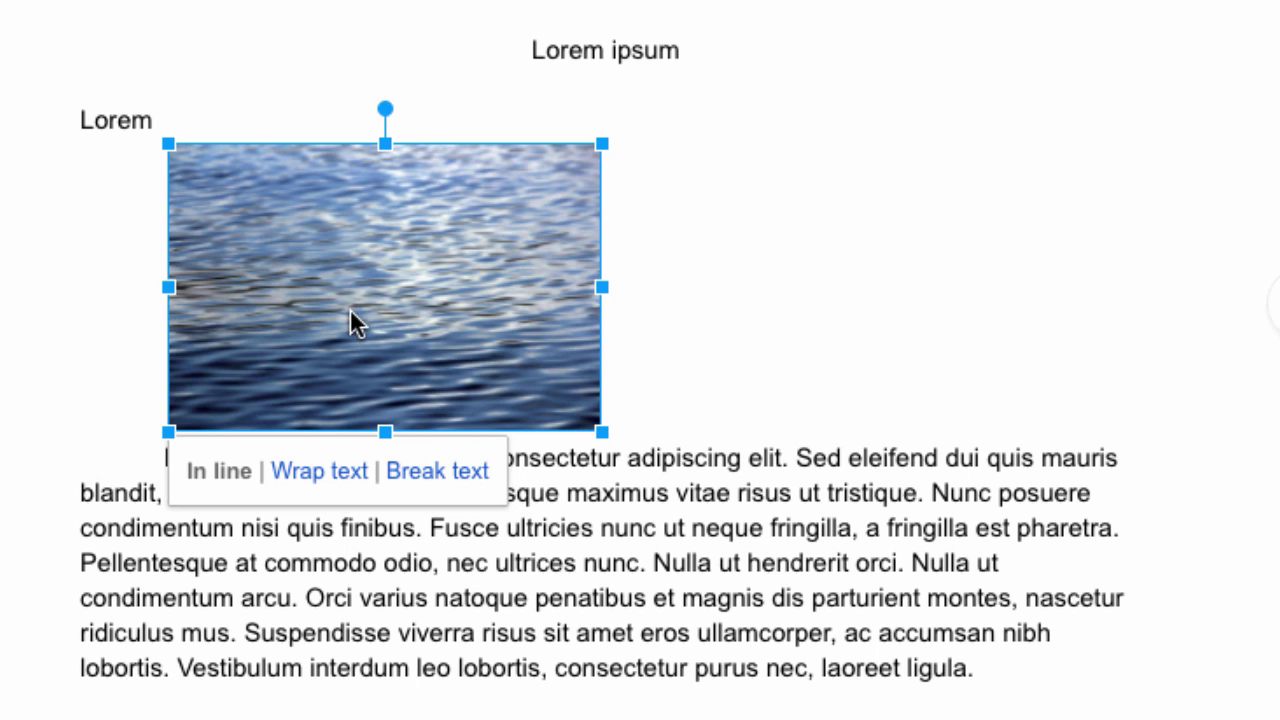
Move the water photo to the start of the first paragraph
left_click(661, 295)
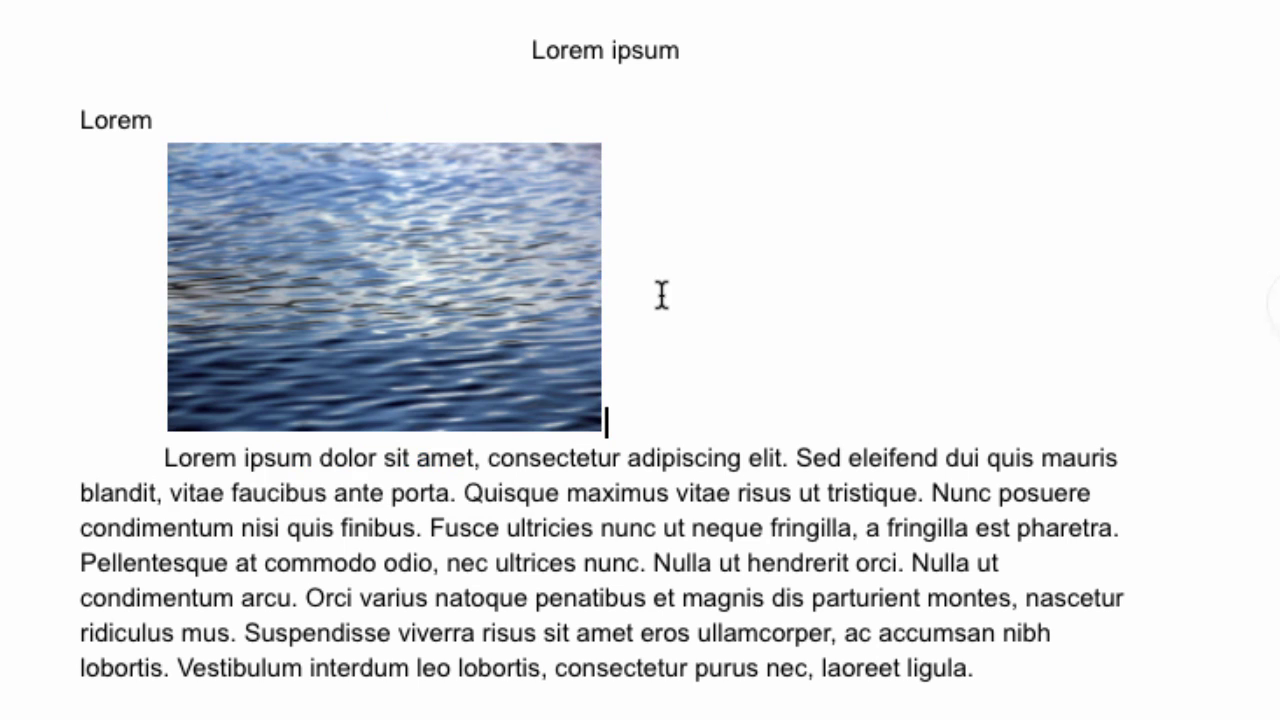
left_click_drag(590, 302, 148, 456)
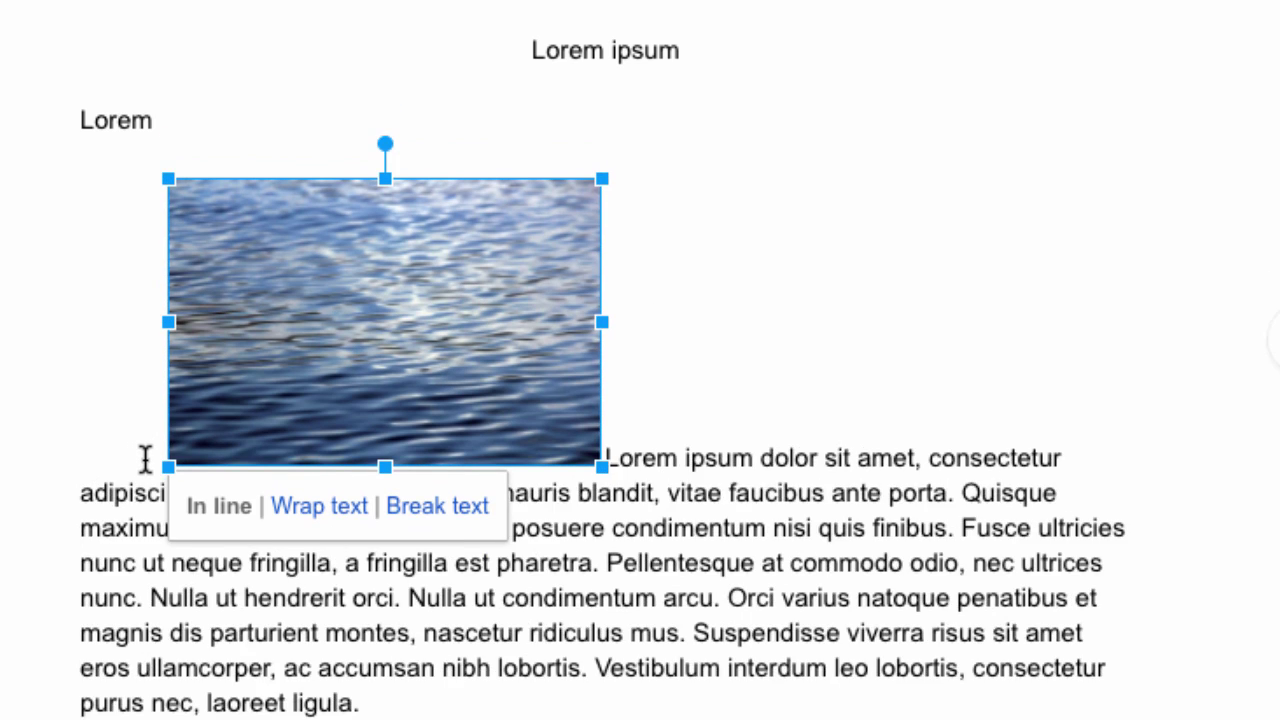
left_click(797, 366)
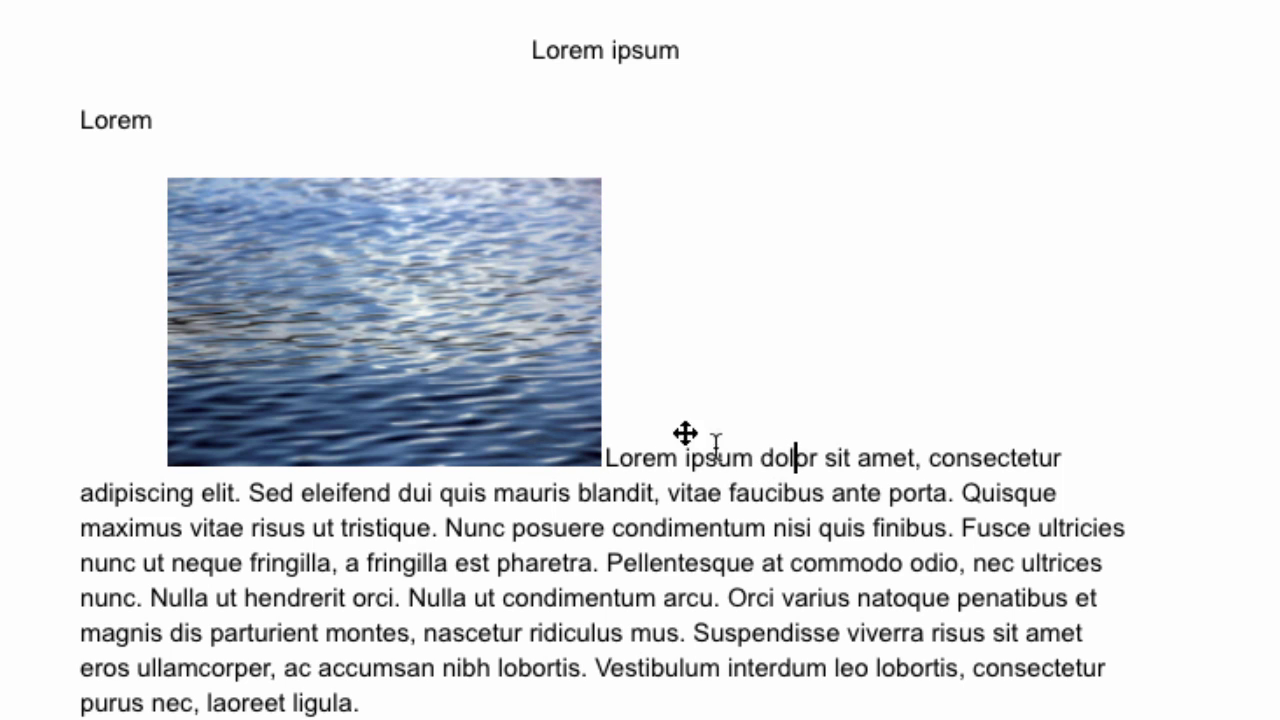
Set the photo to Wrap text and position it on the paragraph's right side
left_click(474, 366)
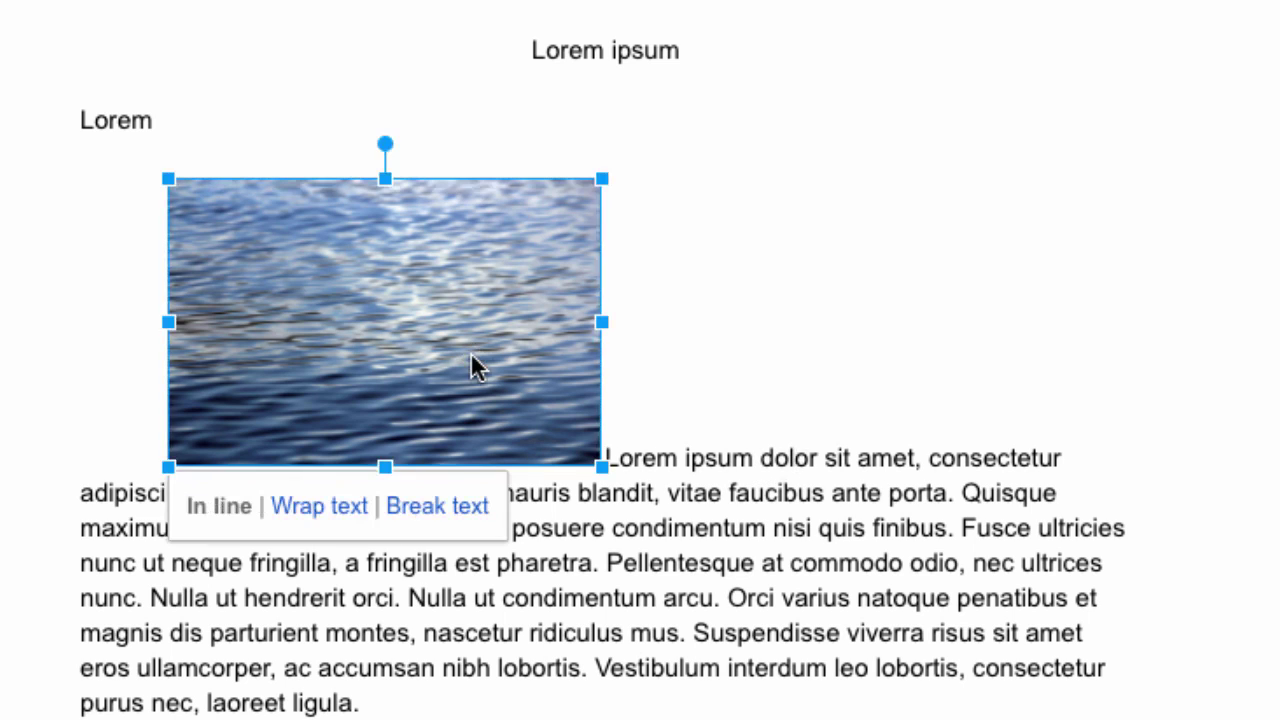
left_click(322, 510)
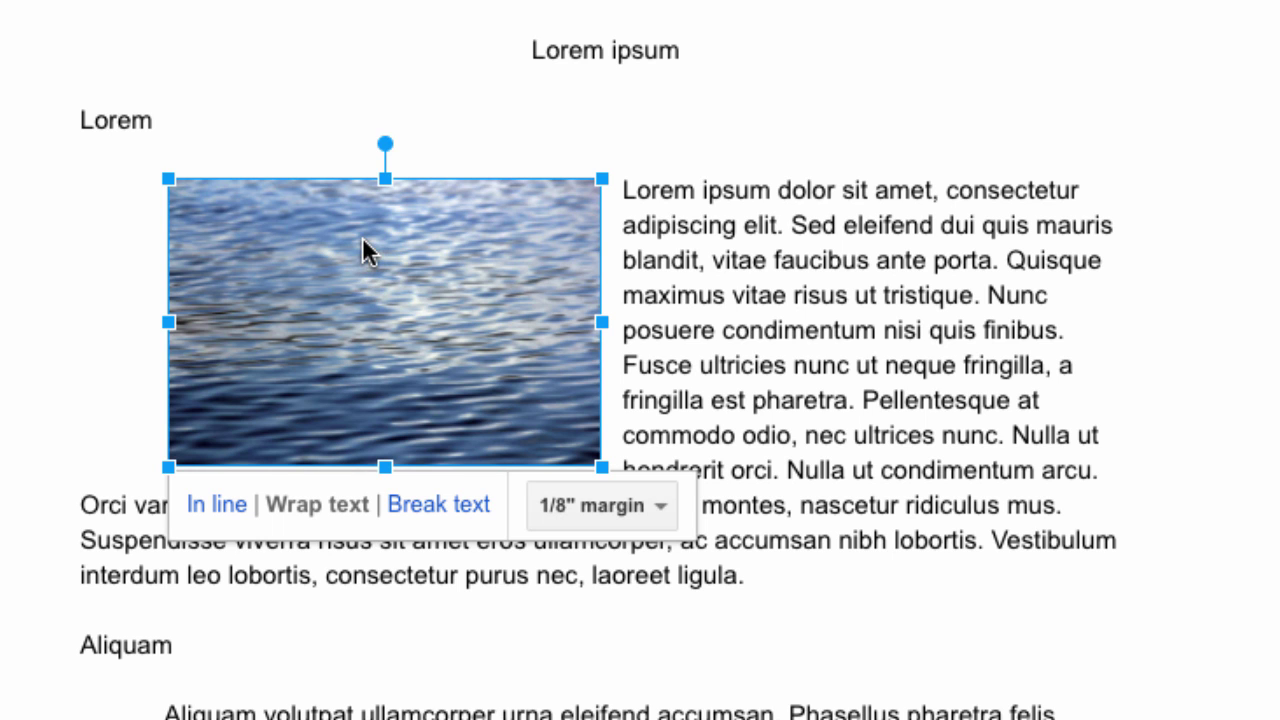
left_click_drag(366, 252, 833, 310)
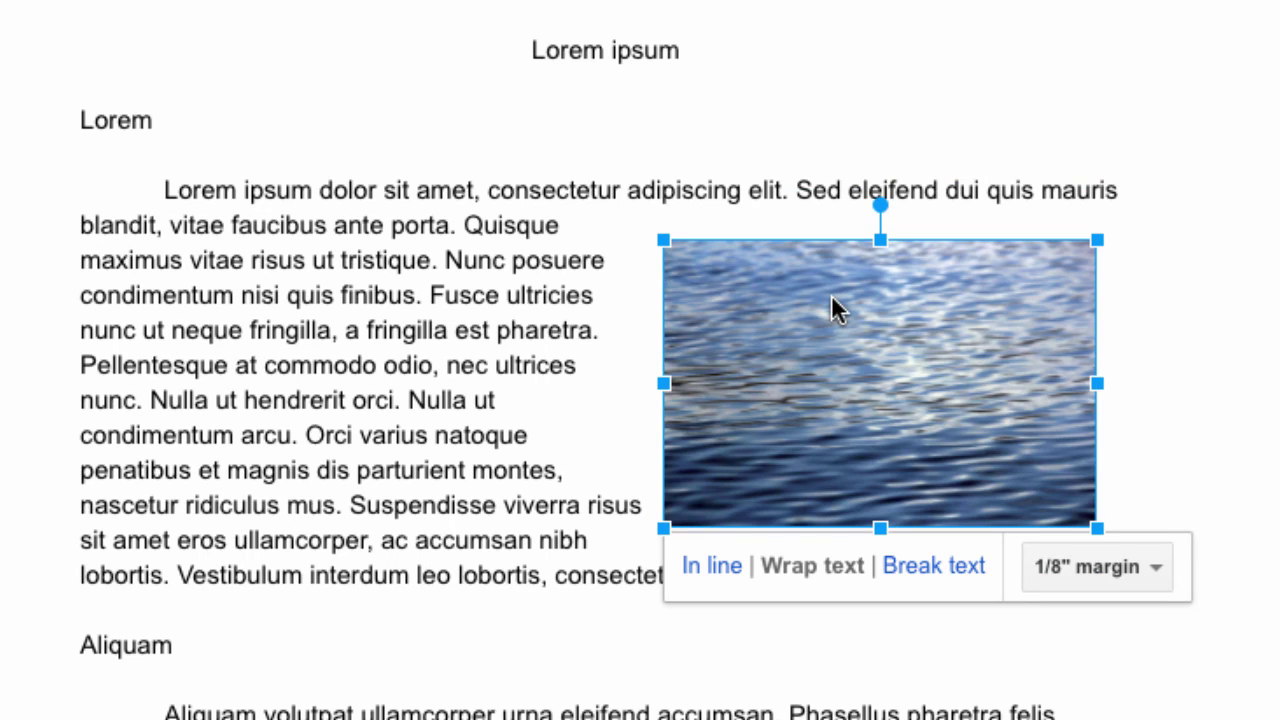
left_click_drag(843, 363, 812, 338)
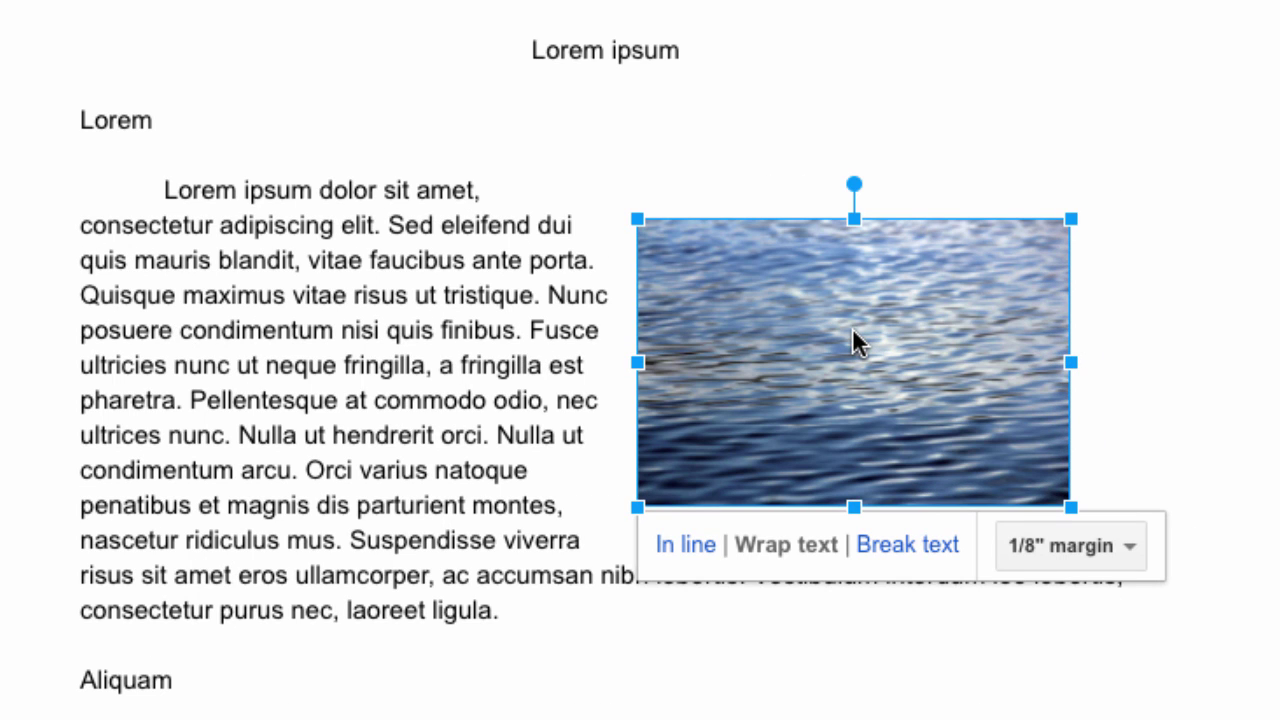
Switch the photo to Break text and move it lower in the paragraph
left_click(897, 553)
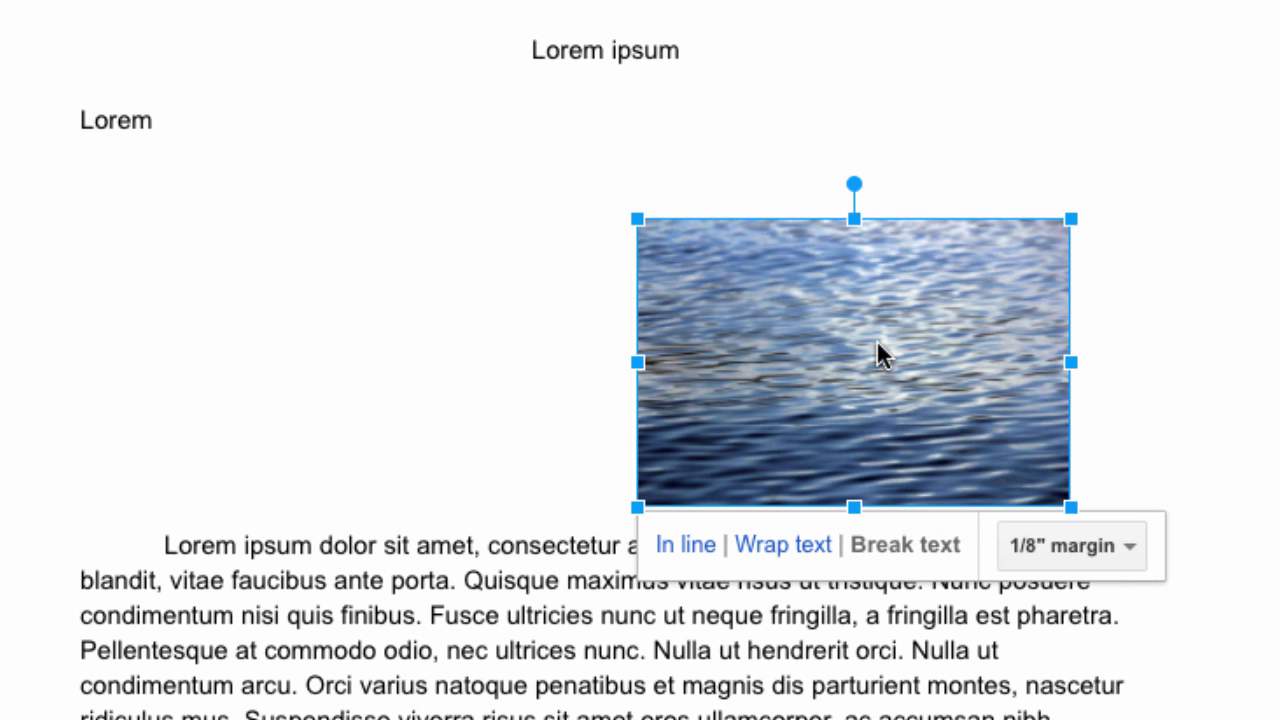
left_click_drag(870, 356, 571, 279)
left_click_drag(573, 289, 480, 517)
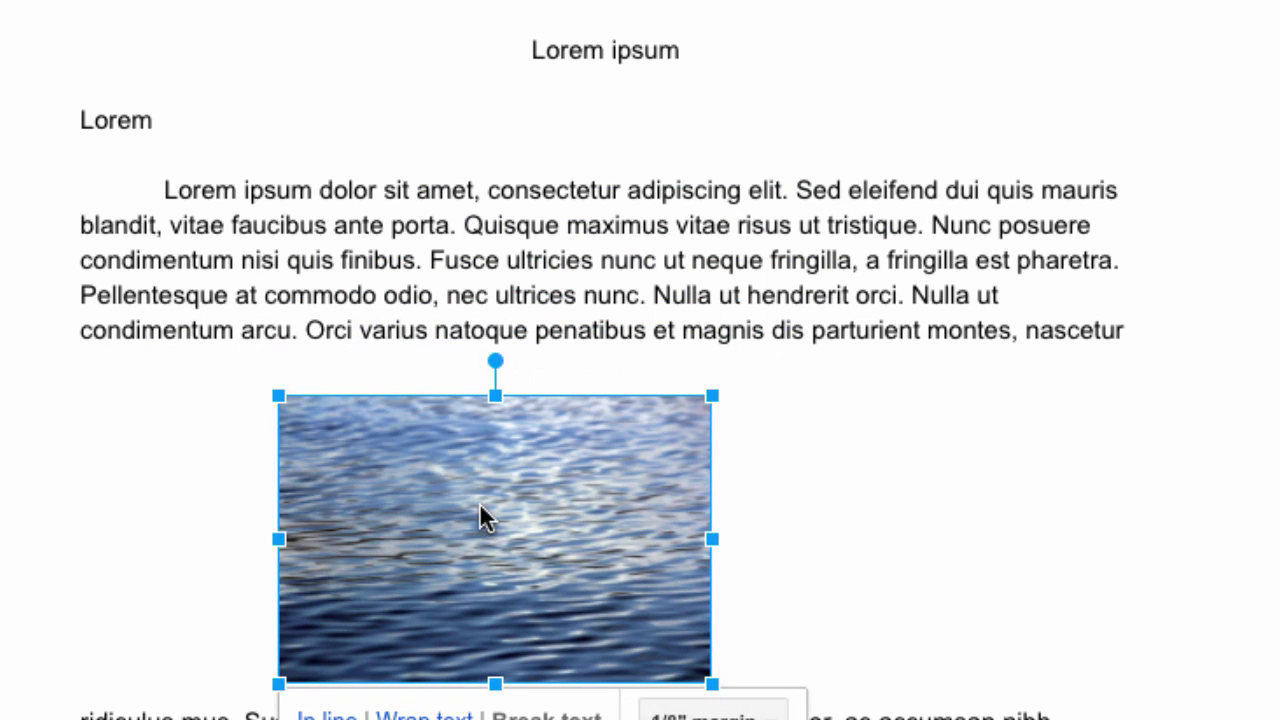
scroll(477, 503, "down", 3)
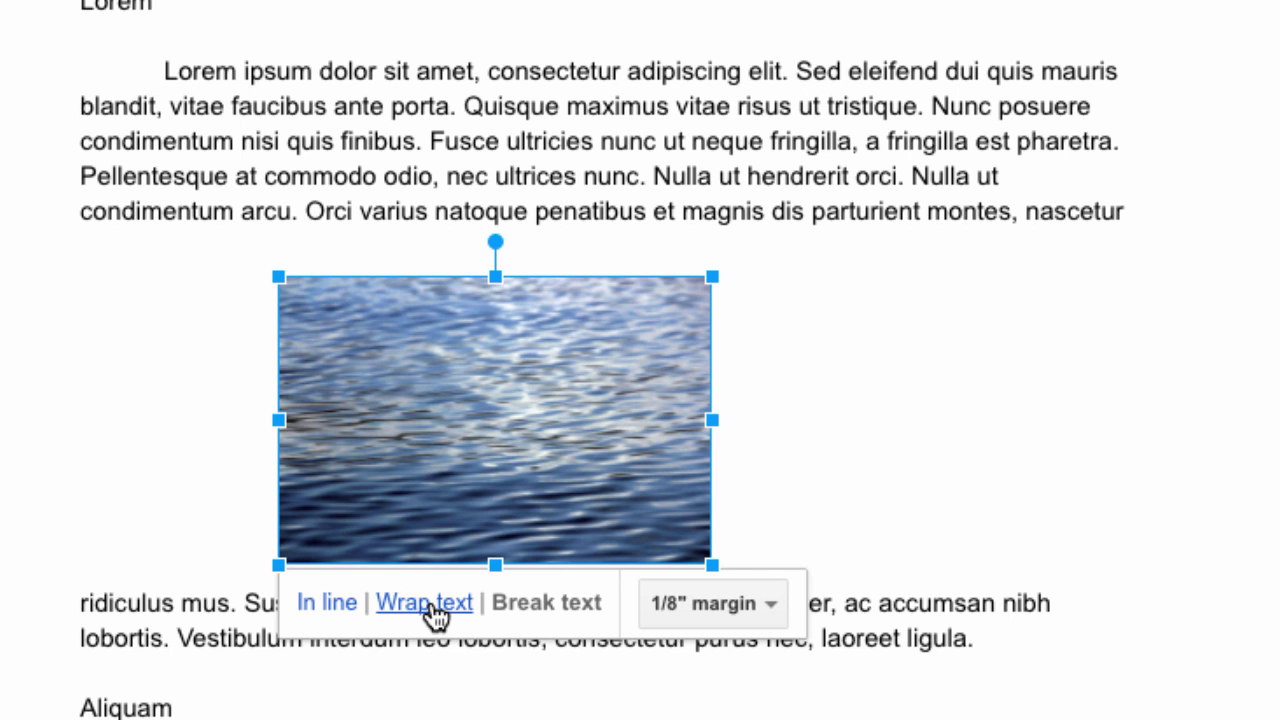
Return the photo to Wrap text, move it to the text's upper right, and enlarge it
left_click(432, 602)
left_click_drag(509, 420, 878, 251)
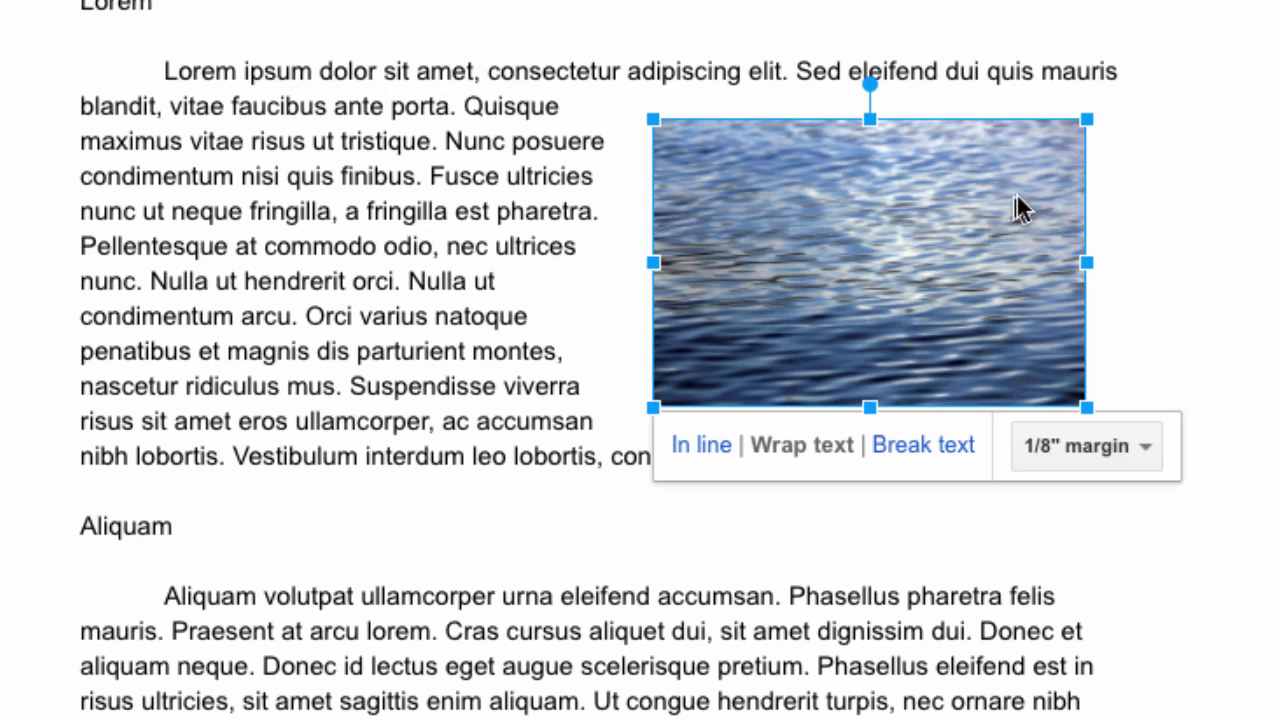
left_click_drag(1087, 120, 1123, 42)
left_click_drag(1080, 200, 1067, 240)
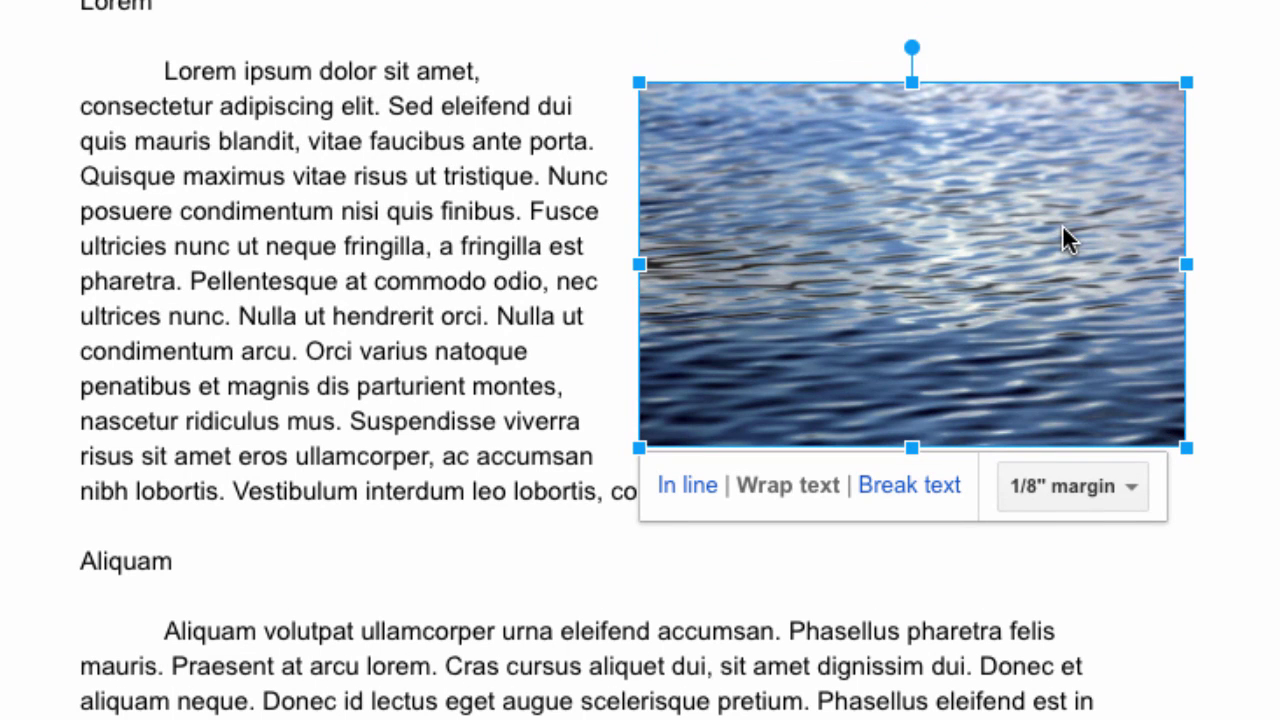
left_click(721, 40)
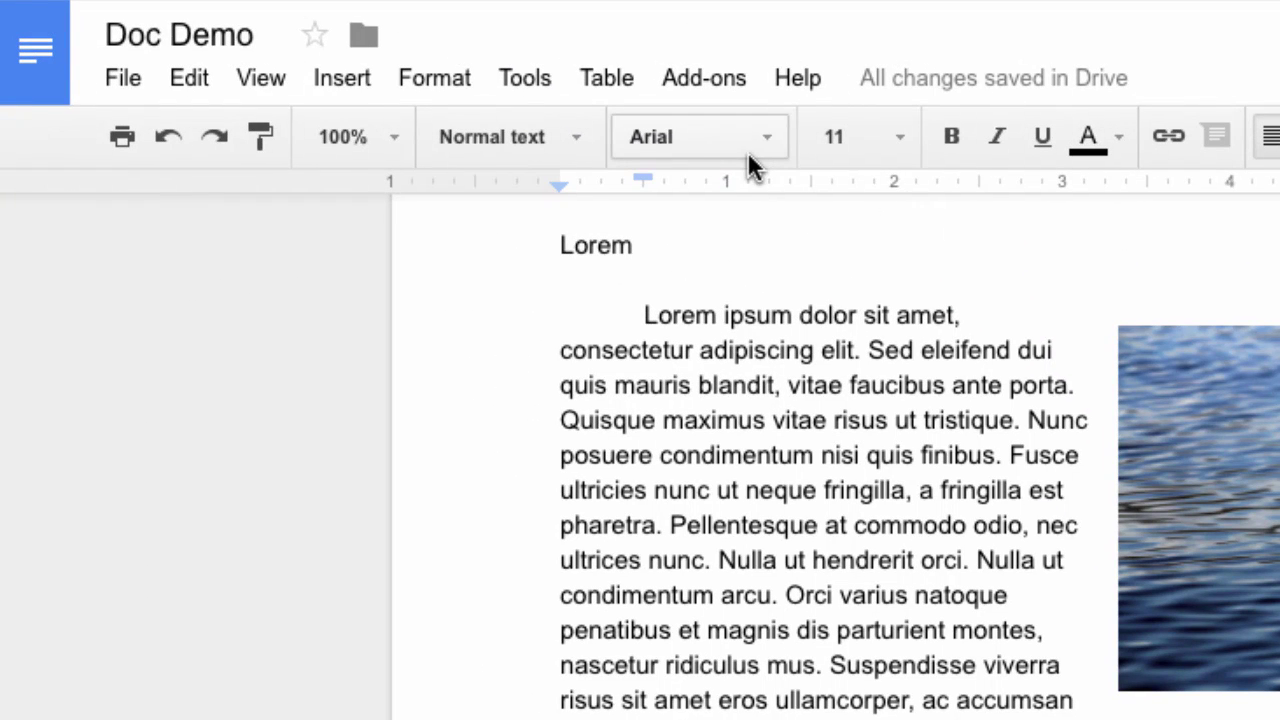
Browse the Insert menu and try selecting words in the first paragraph
left_click(334, 82)
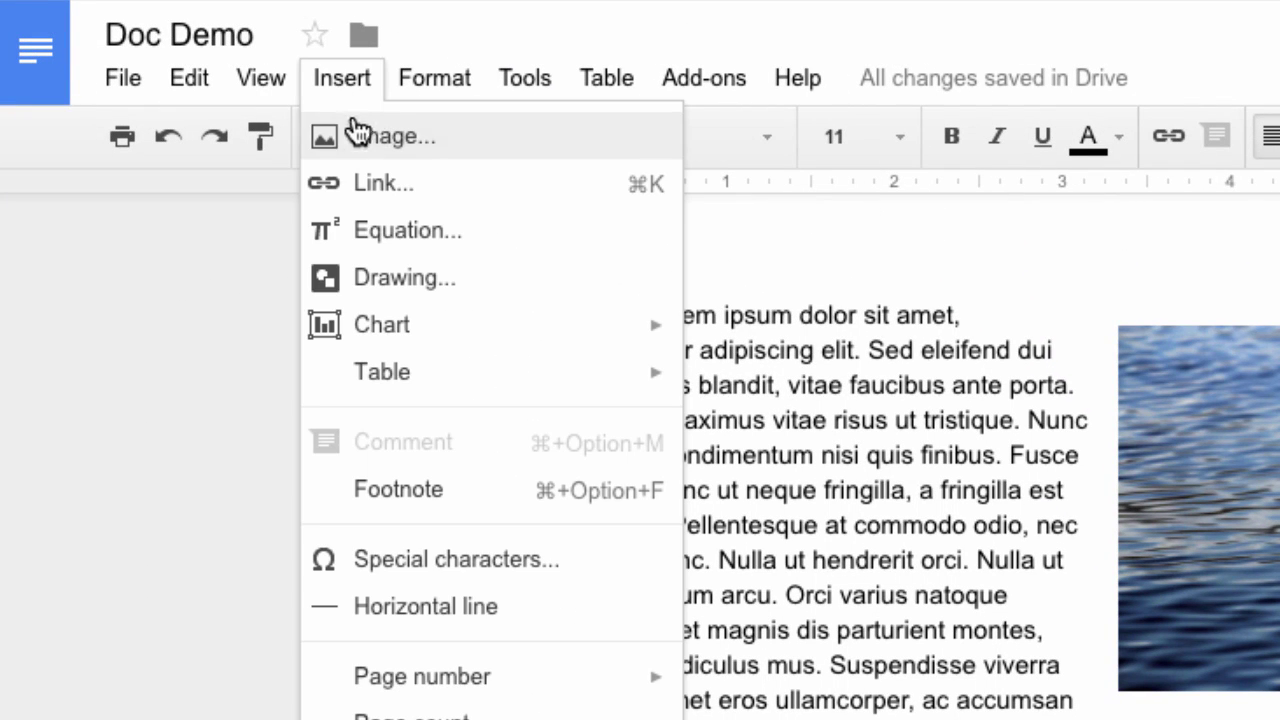
left_click(756, 390)
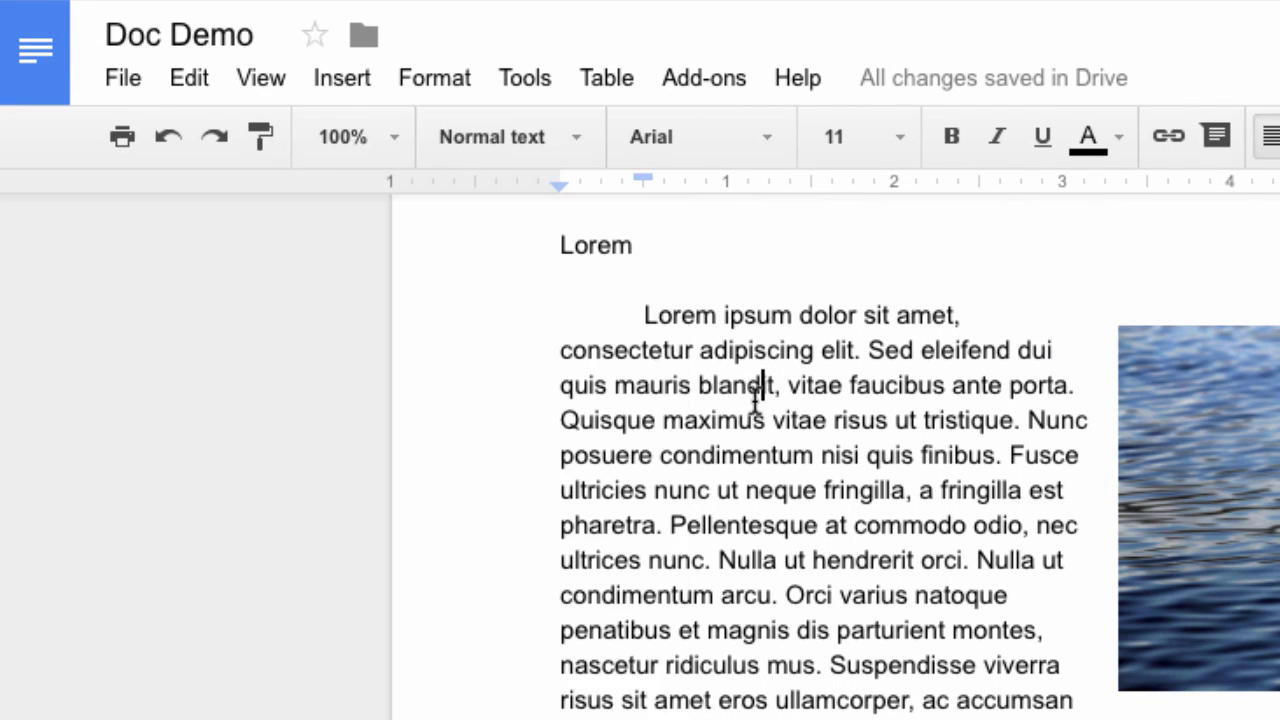
left_click_drag(645, 311, 909, 323)
left_click(737, 298)
double_click(716, 314)
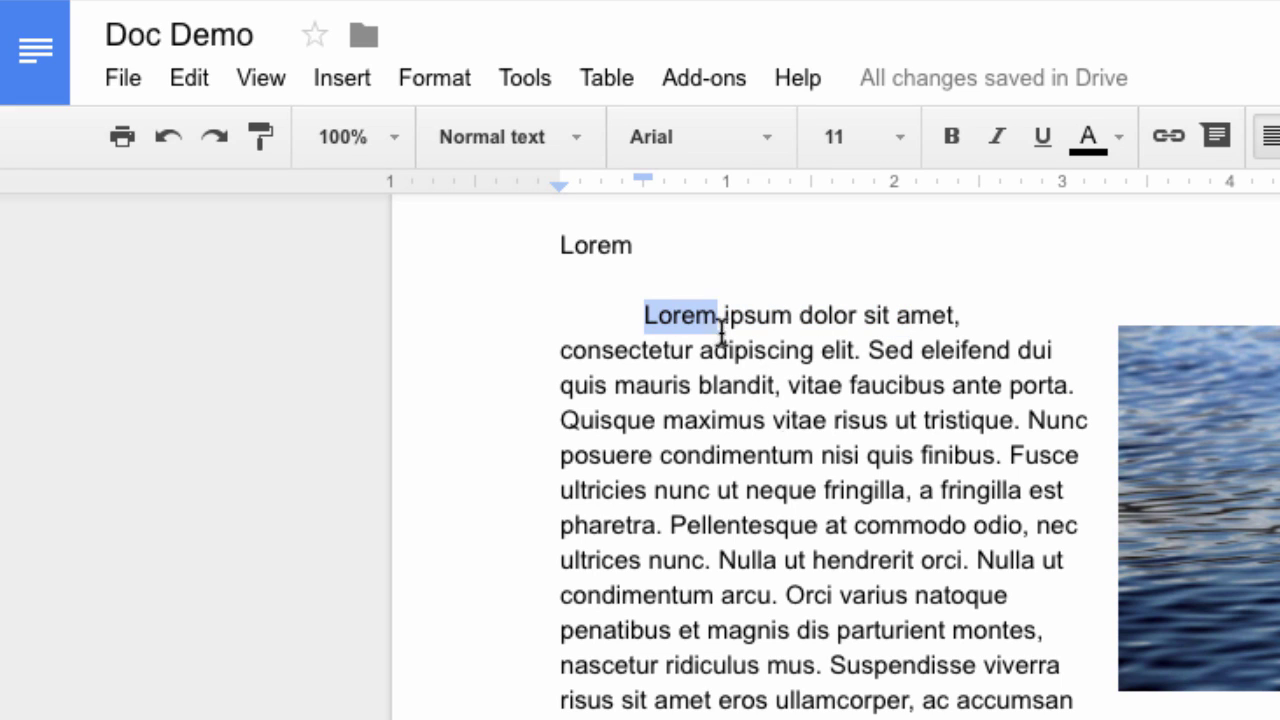
left_click(787, 597)
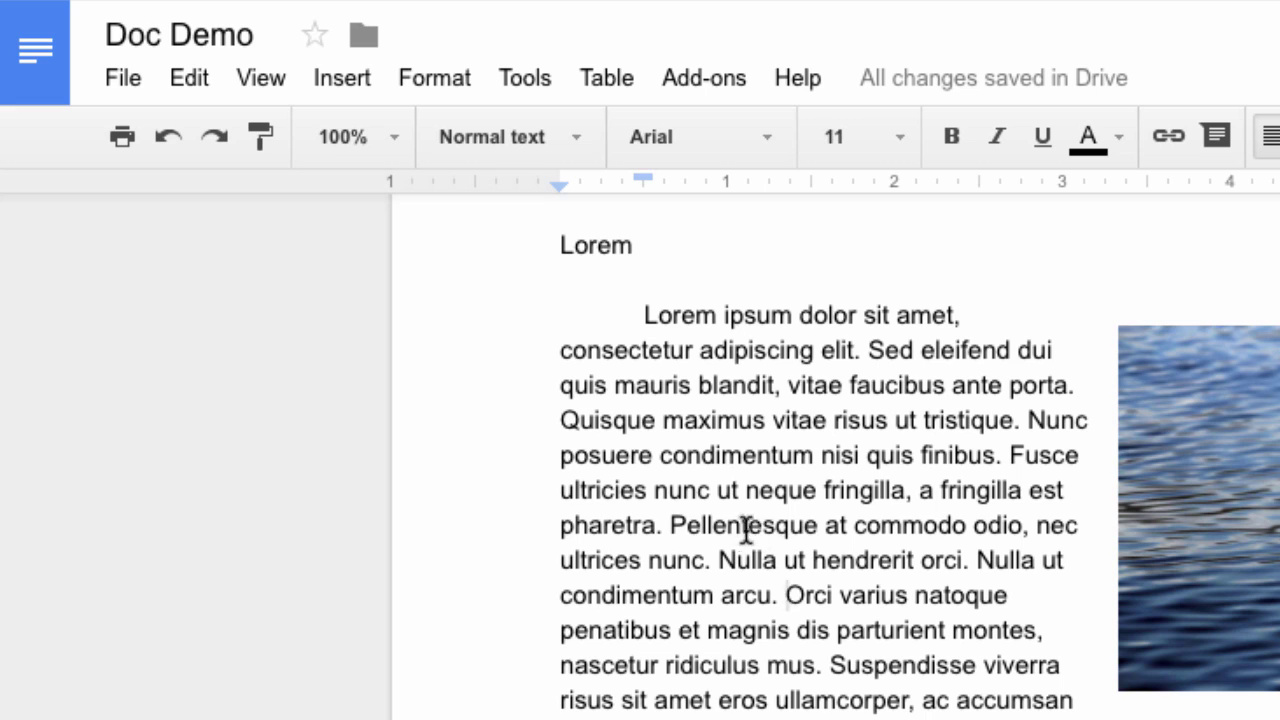
Start a link on 'Pellentesque' via Insert > Link, then revisit the Insert menu
left_click_drag(672, 524, 826, 524)
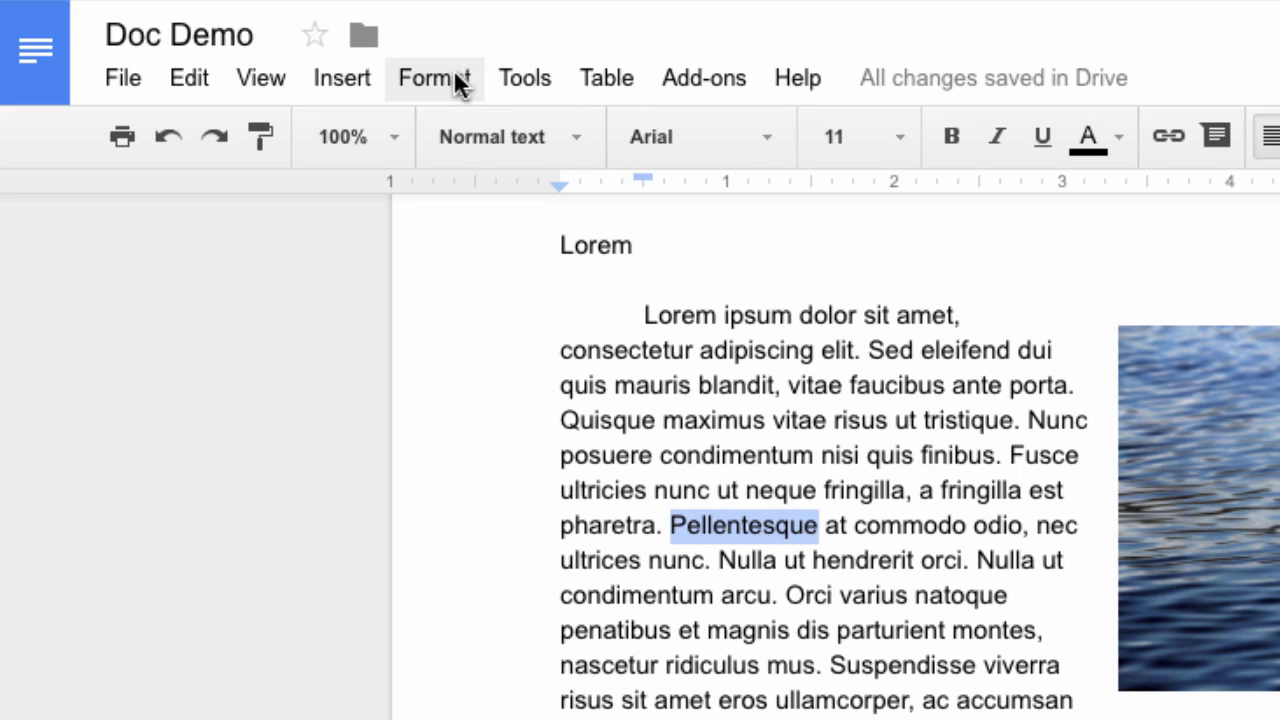
left_click(360, 83)
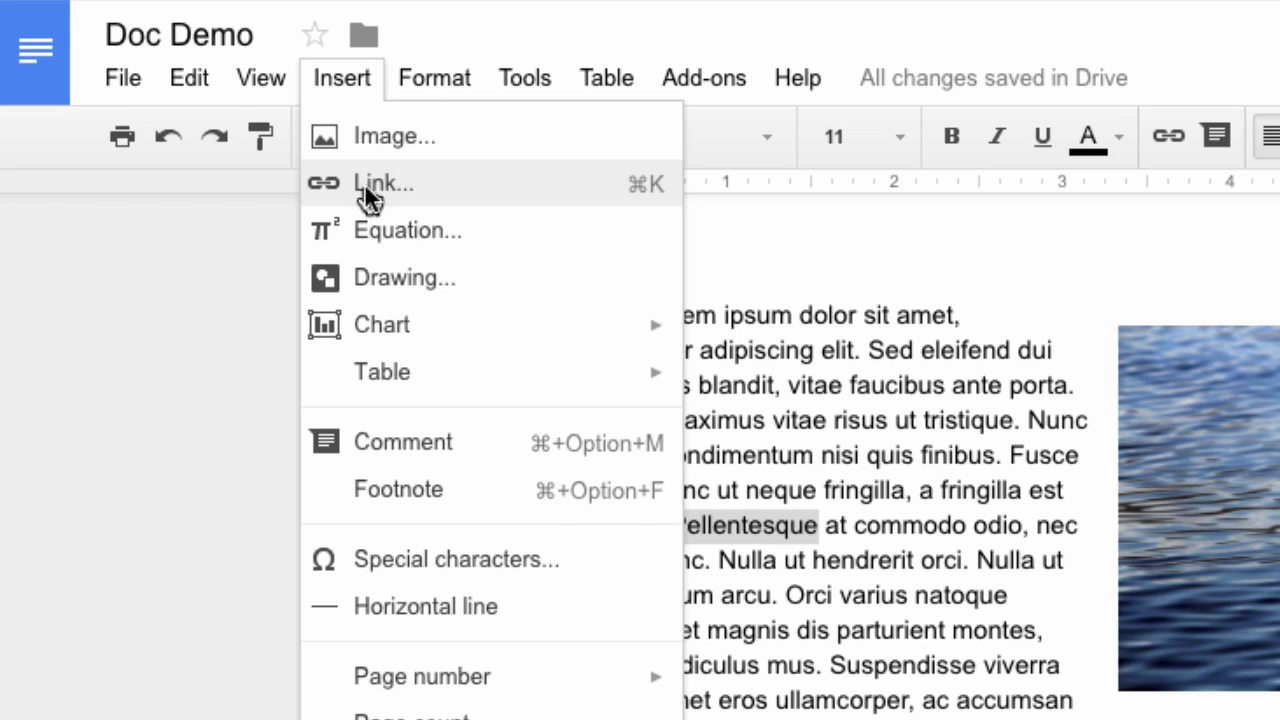
left_click(364, 183)
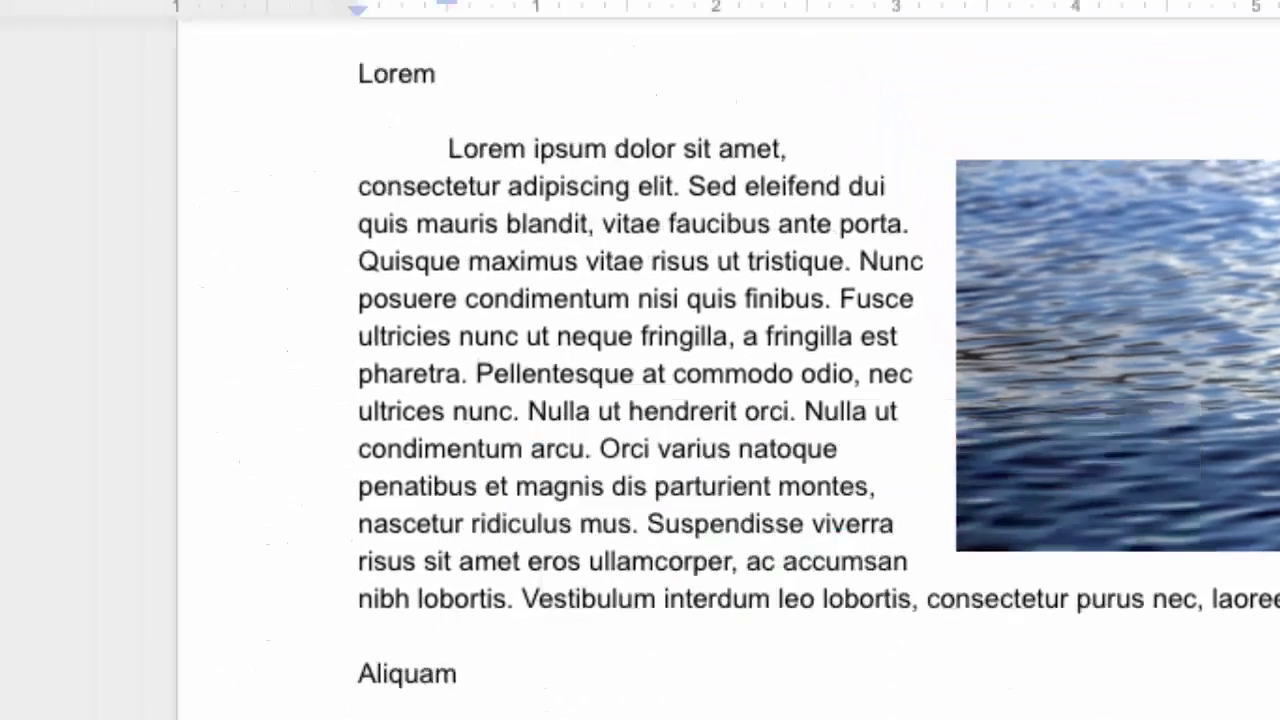
left_click(342, 79)
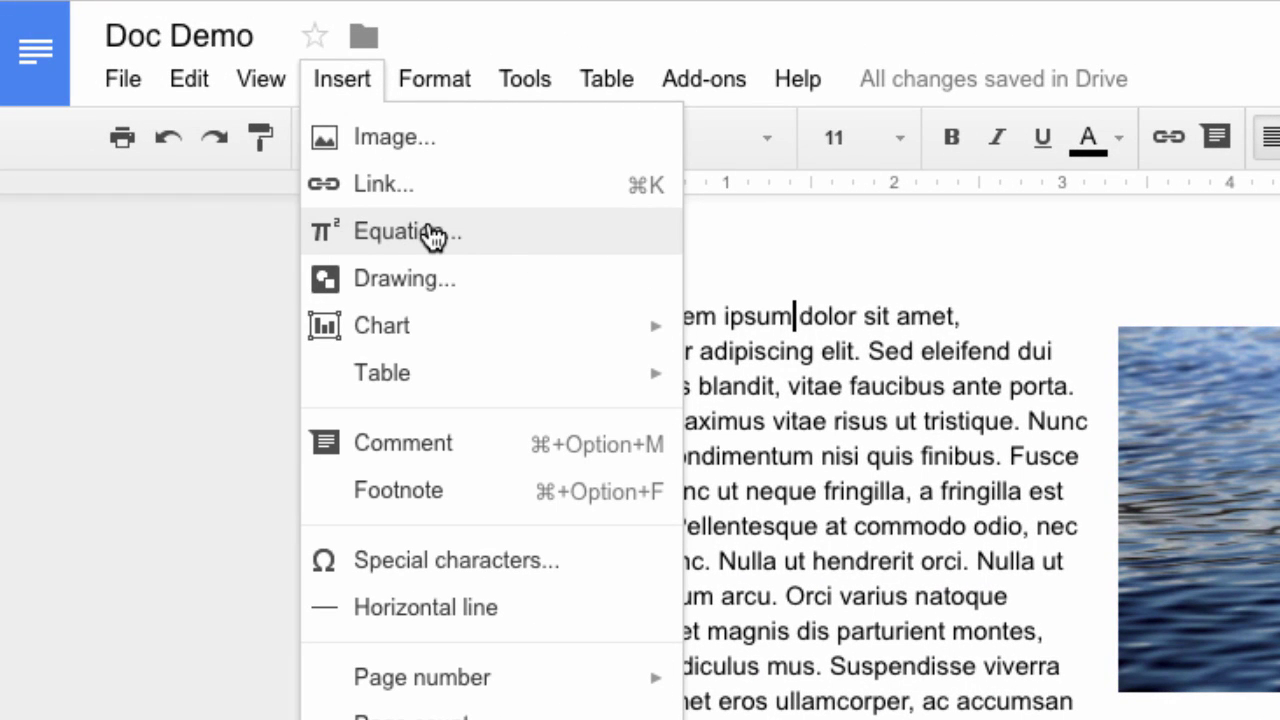
left_click(900, 286)
Add an empty line above the Lorem heading and insert a new equation there
scroll(657, 305, "up", 2)
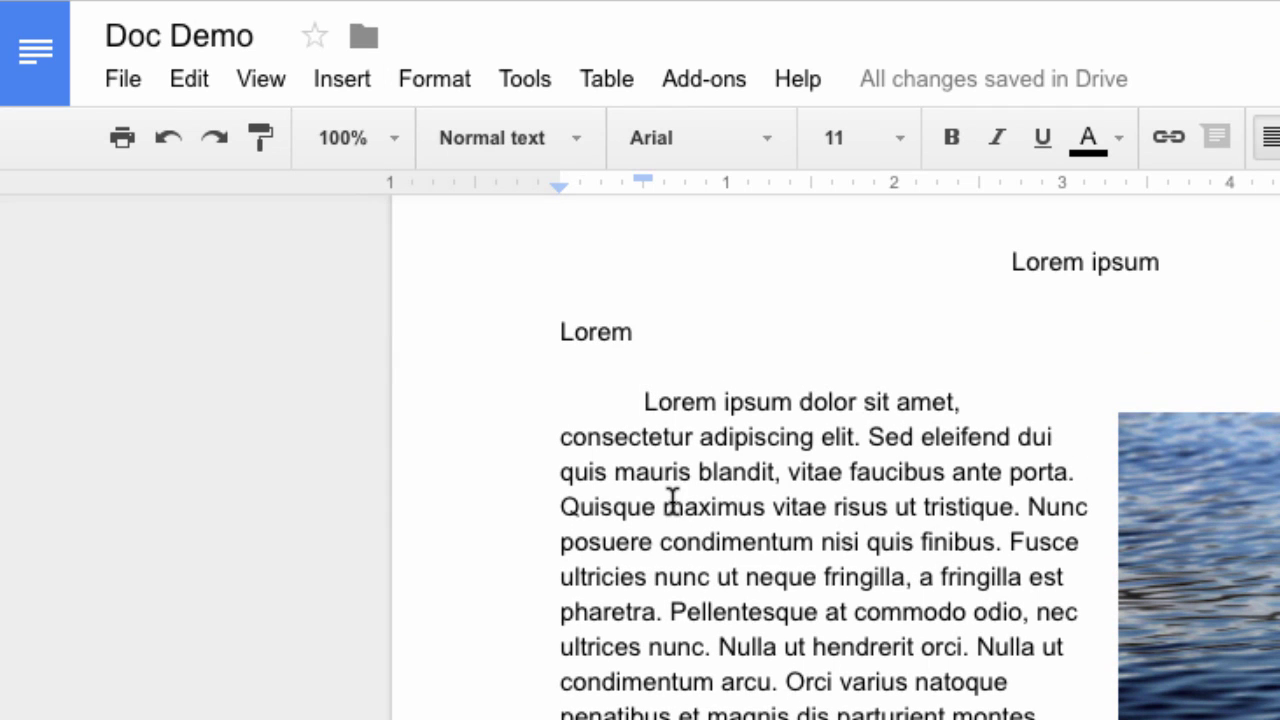
left_click(560, 332)
key("Return")
key("Return")
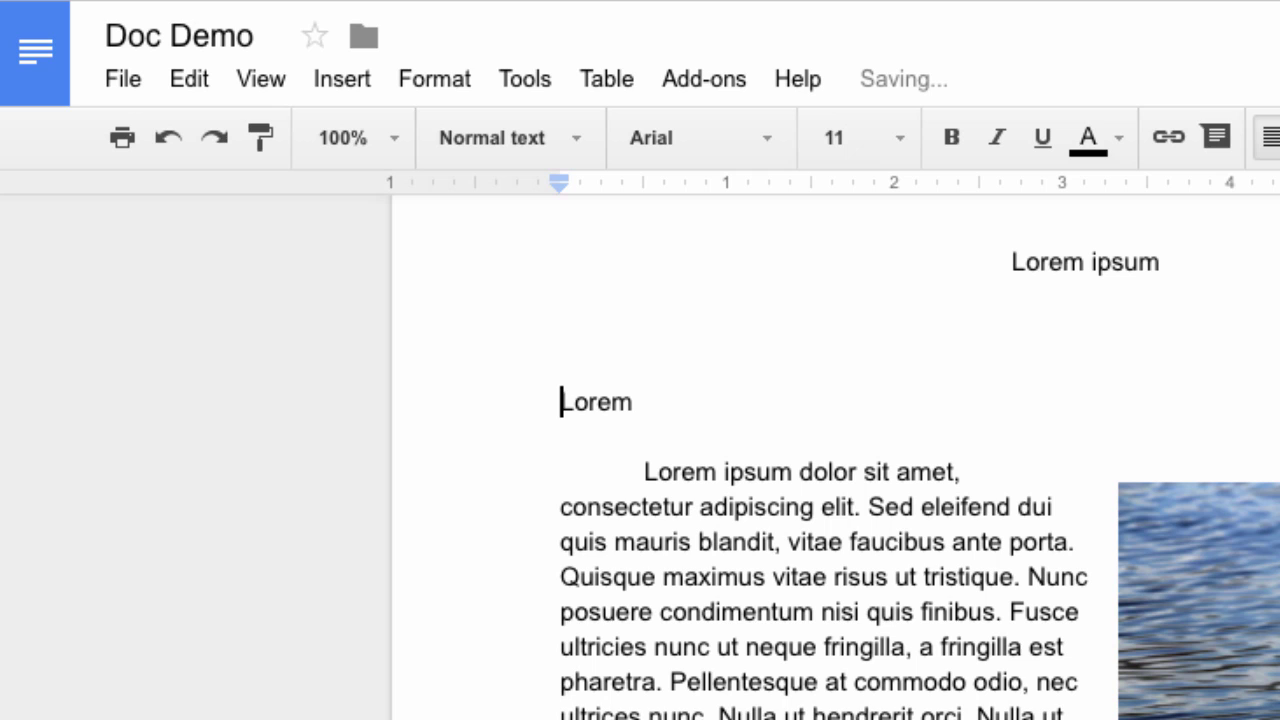
left_click(561, 367)
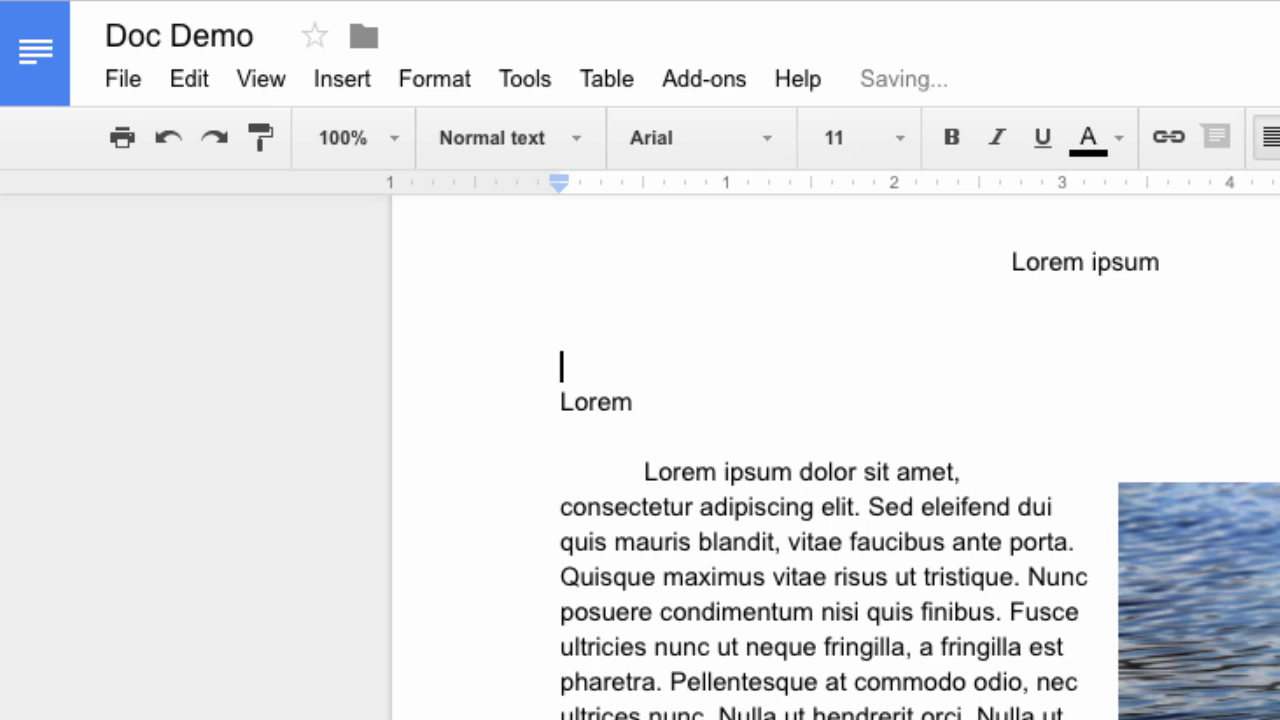
left_click(345, 78)
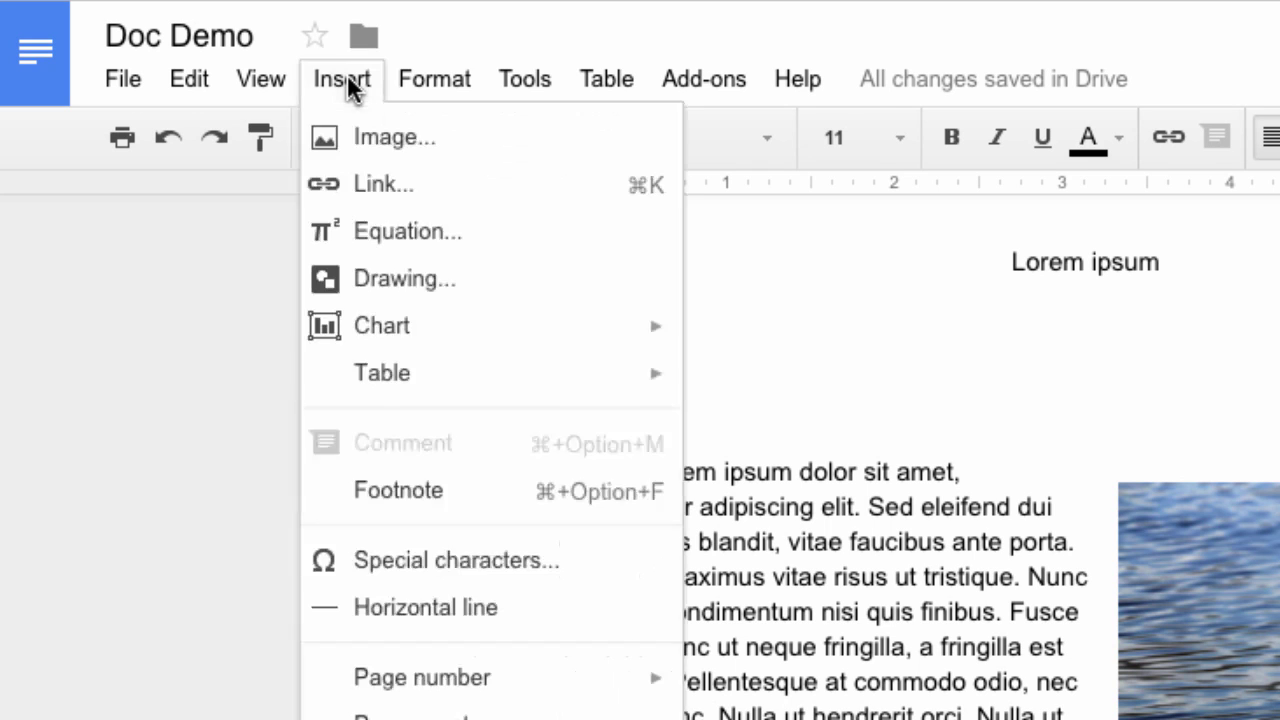
left_click(437, 240)
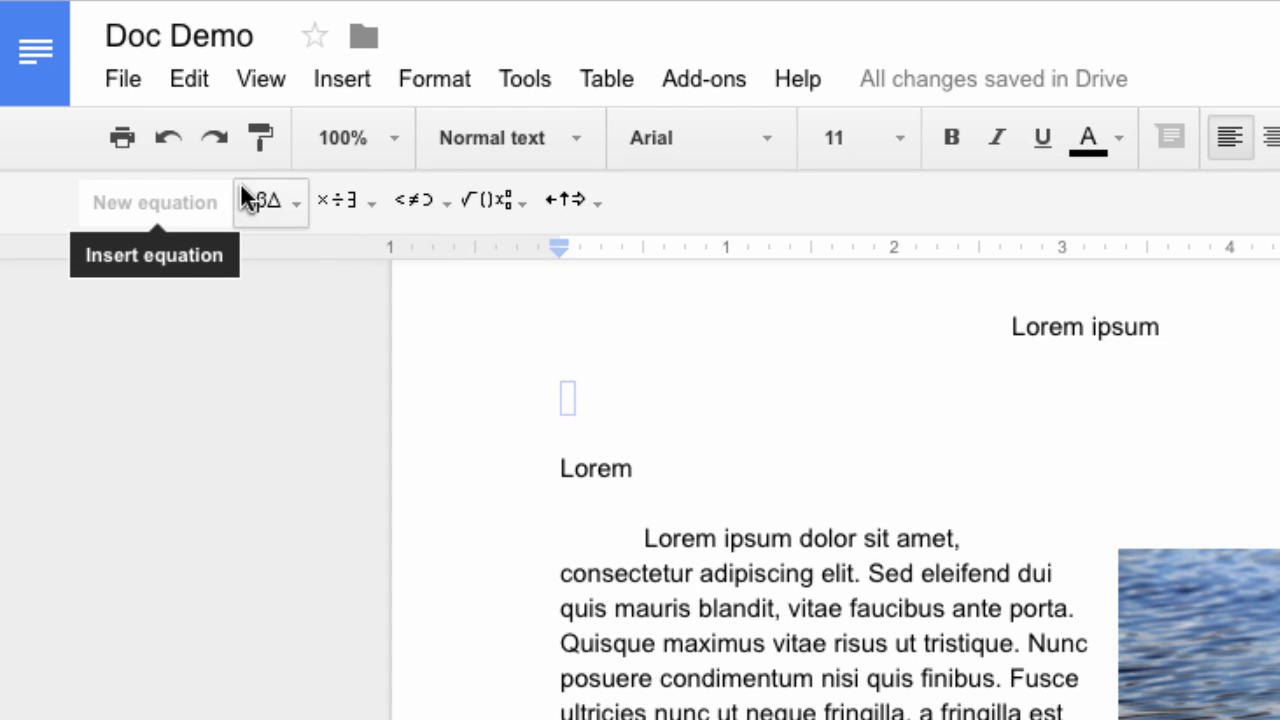
Build the equation Δℜ(hv,jhv) from the Greek letter, operation and parentheses palettes
left_click(286, 204)
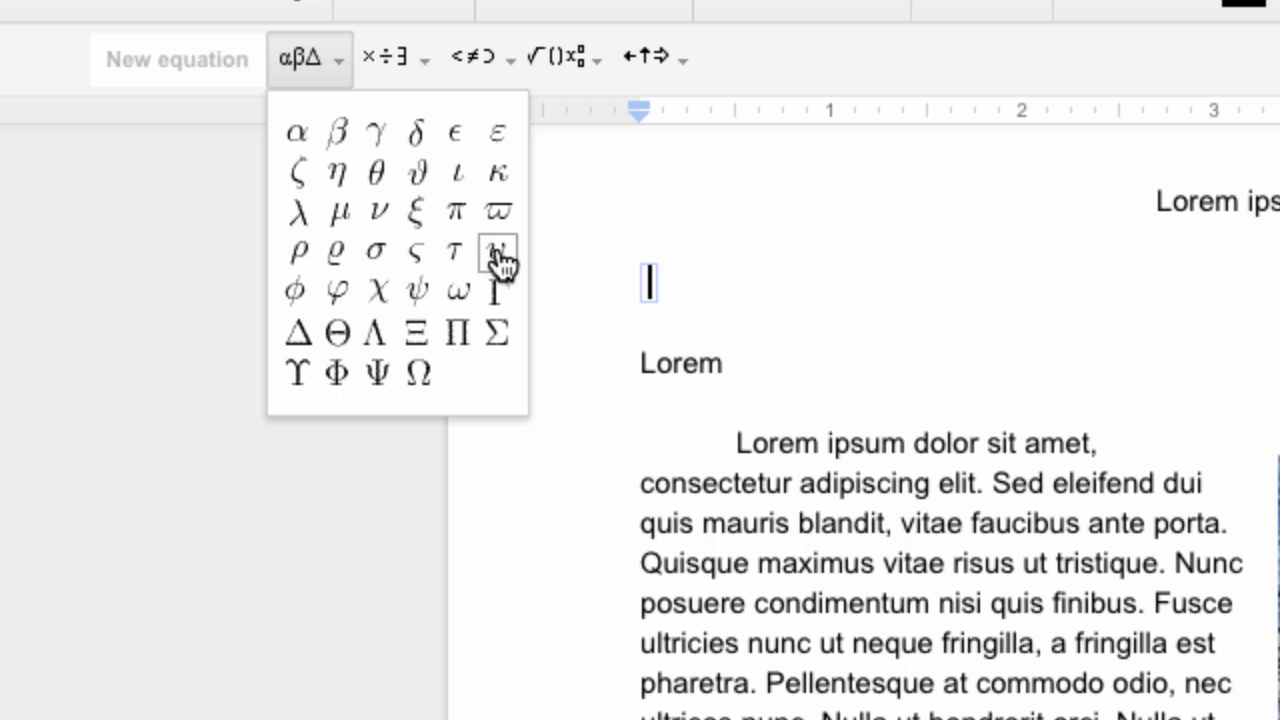
left_click(300, 335)
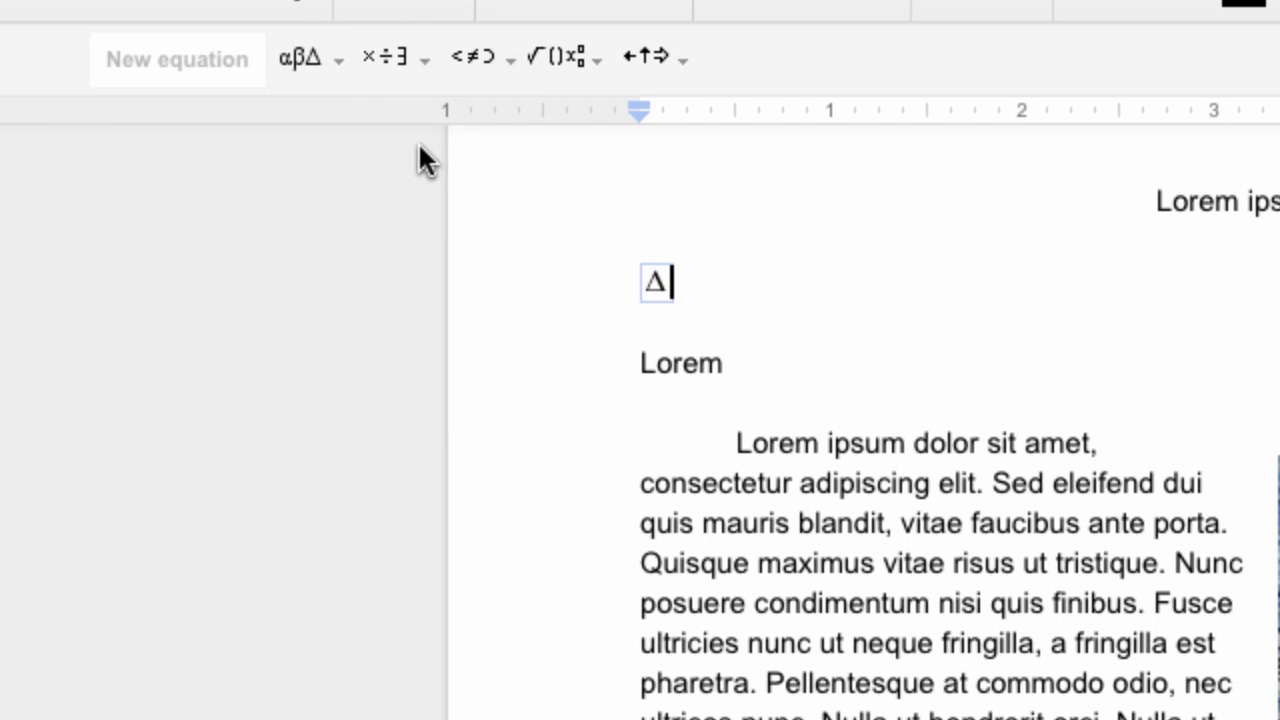
left_click(424, 78)
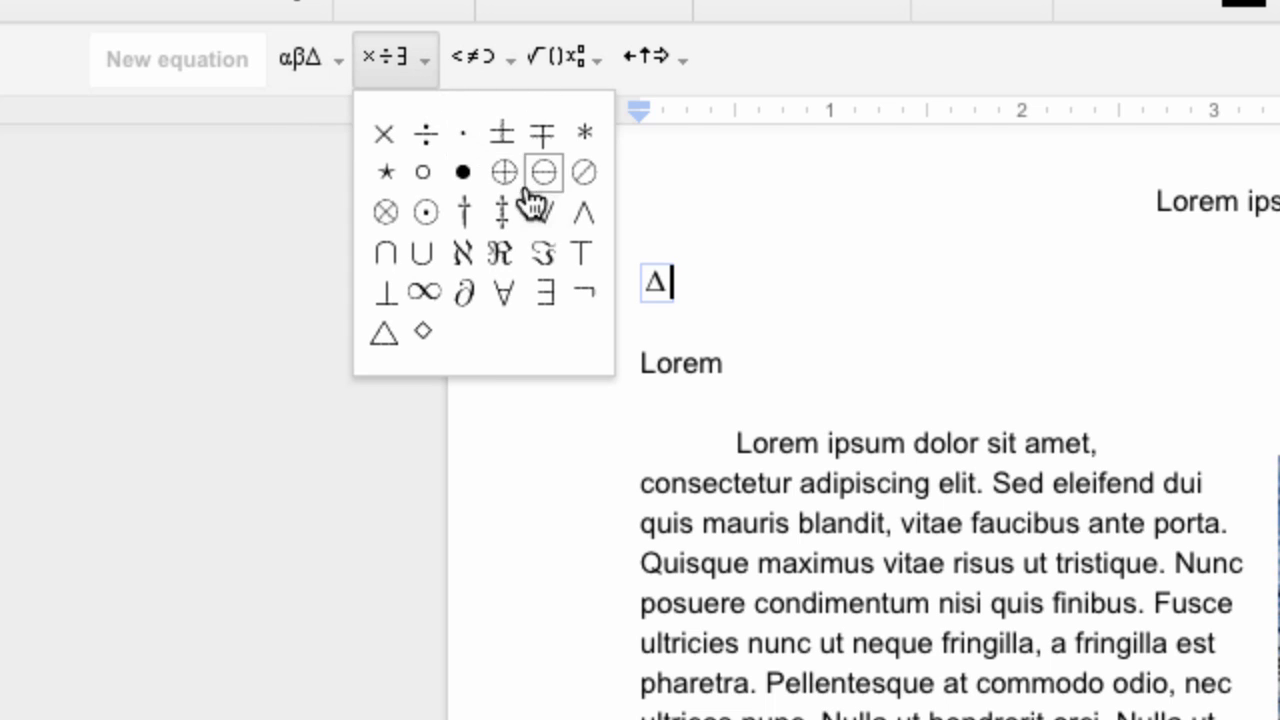
left_click(501, 258)
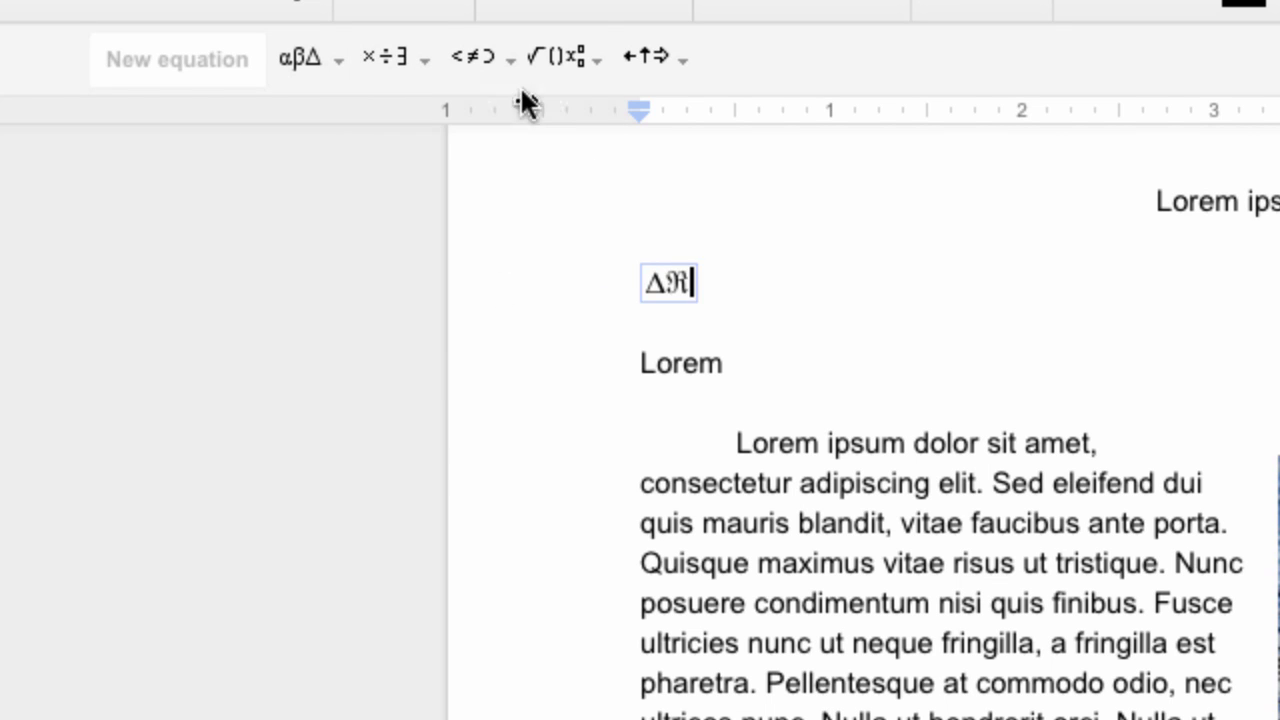
left_click(578, 57)
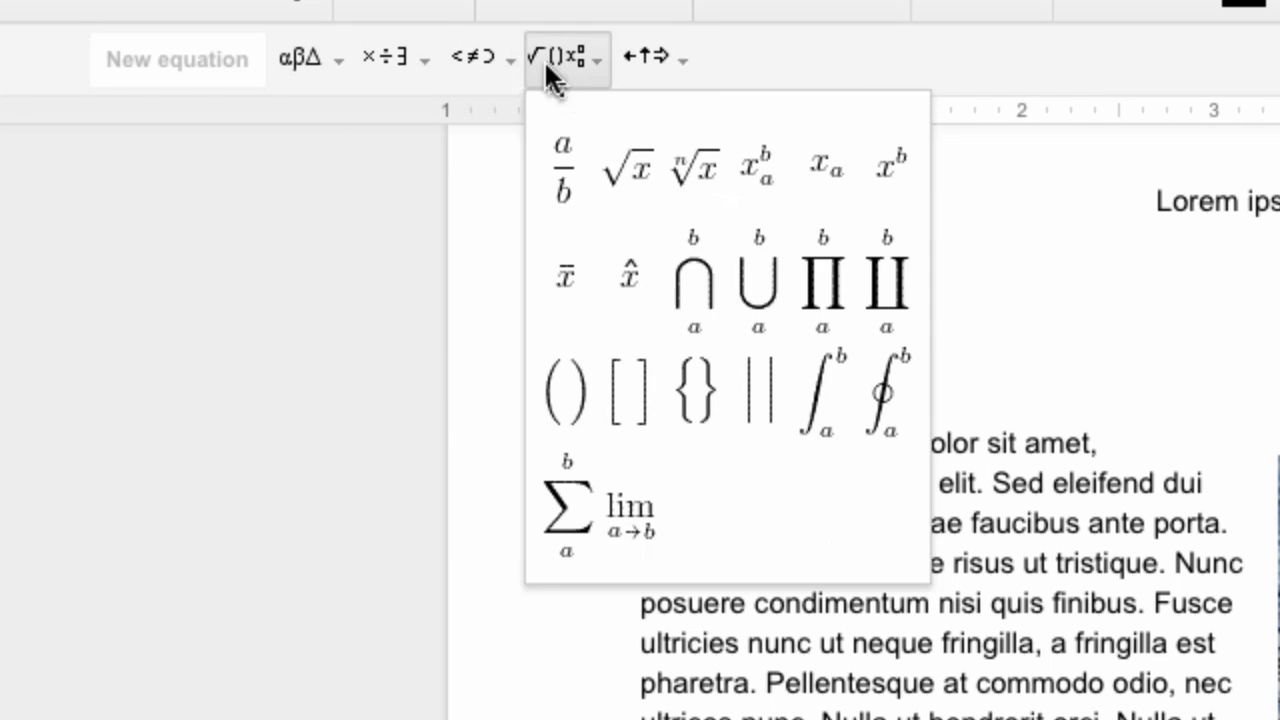
left_click(572, 392)
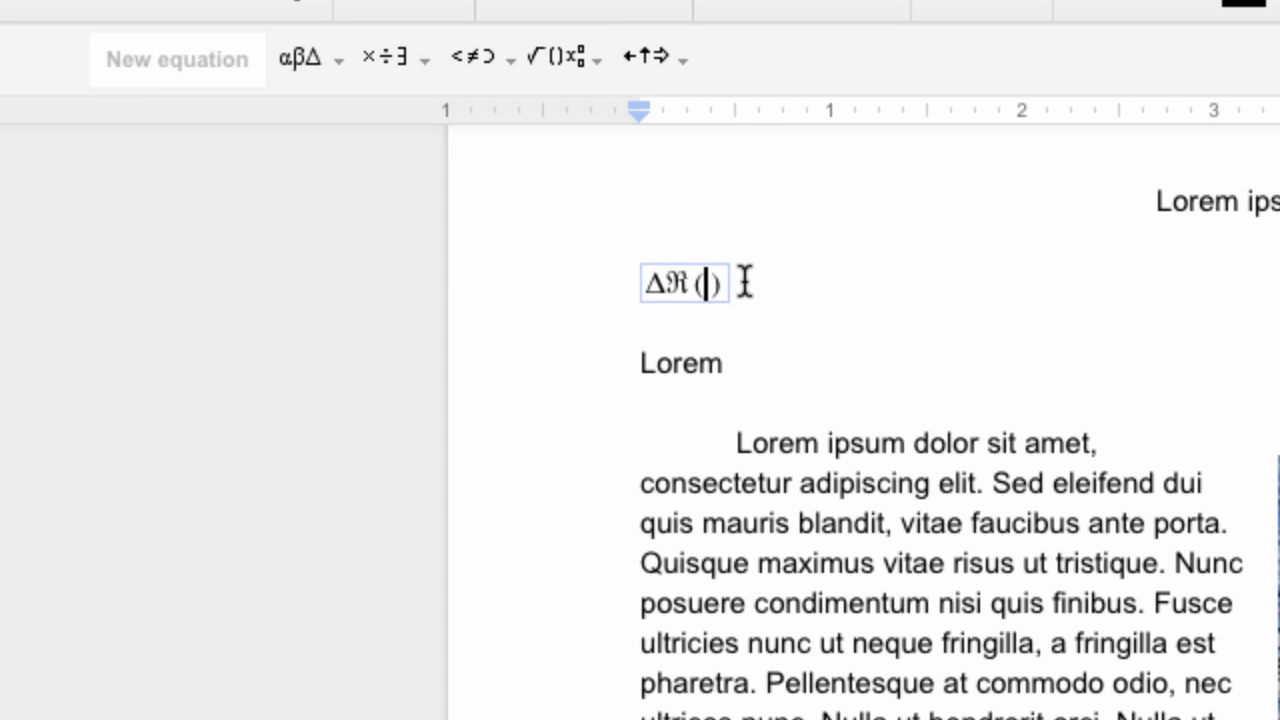
type("hv,jhv")
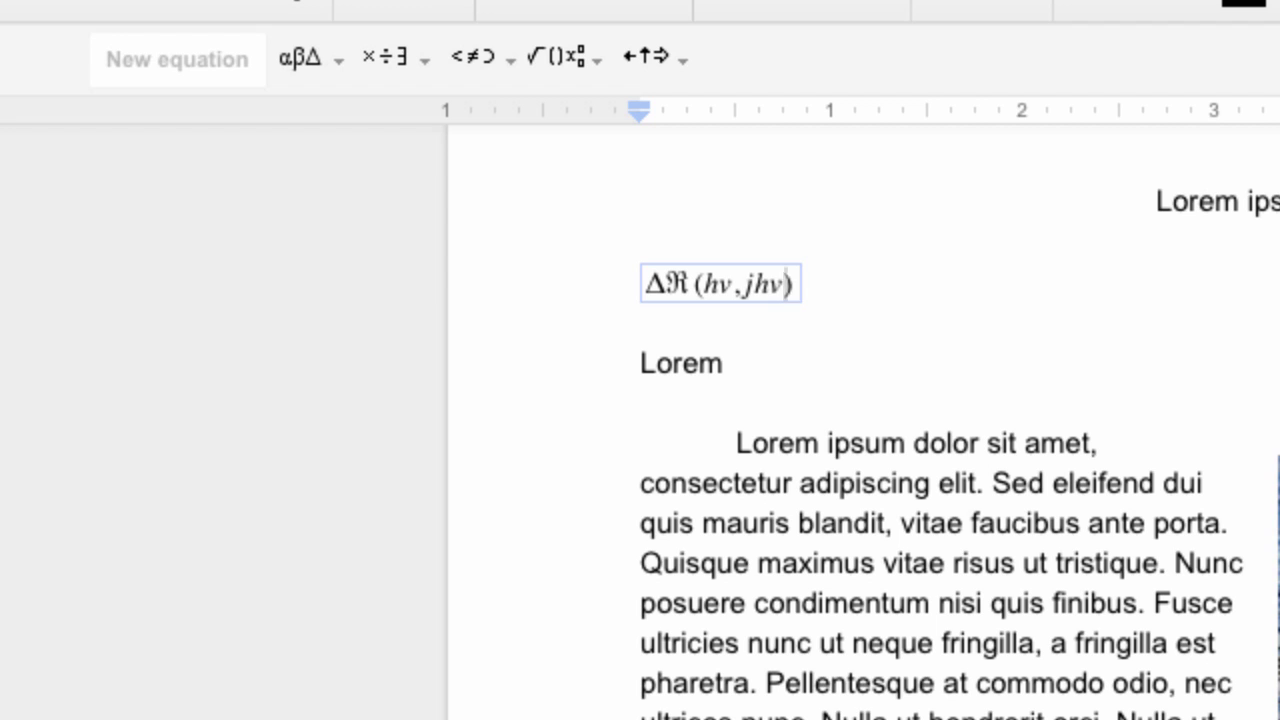
Glance at the arrow symbols, then select and delete the whole equation
left_click(678, 57)
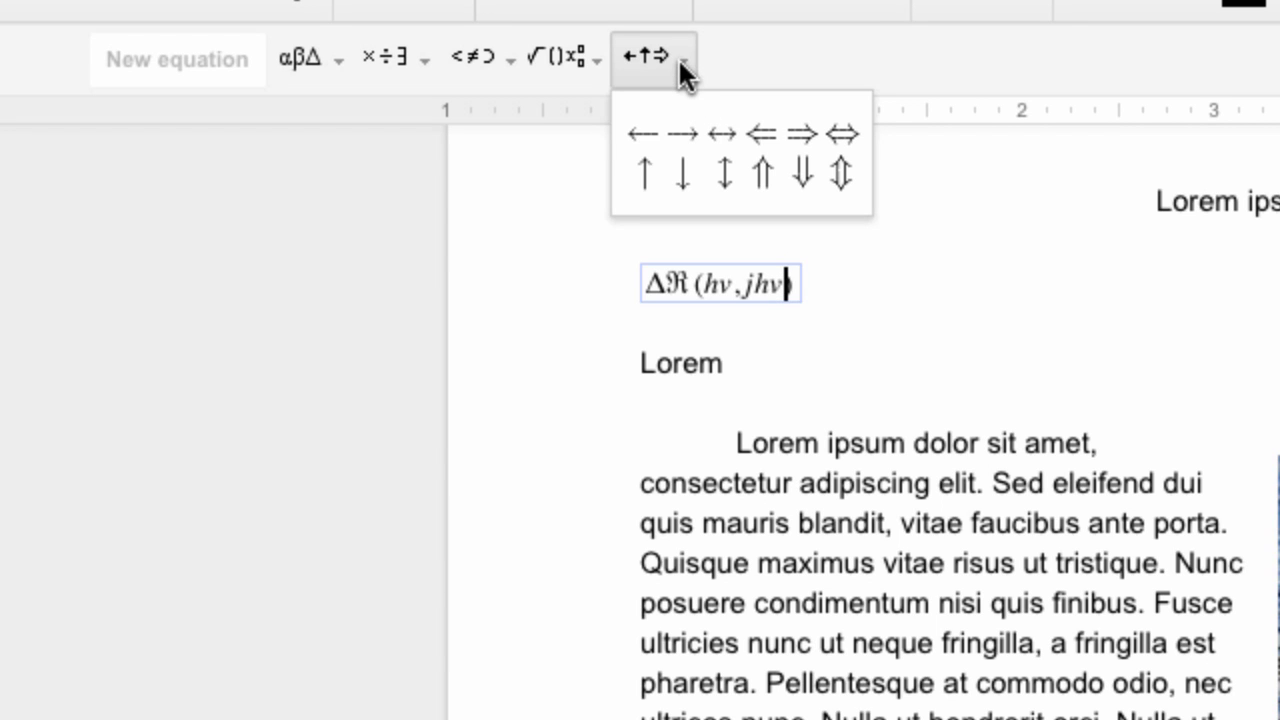
left_click(205, 62)
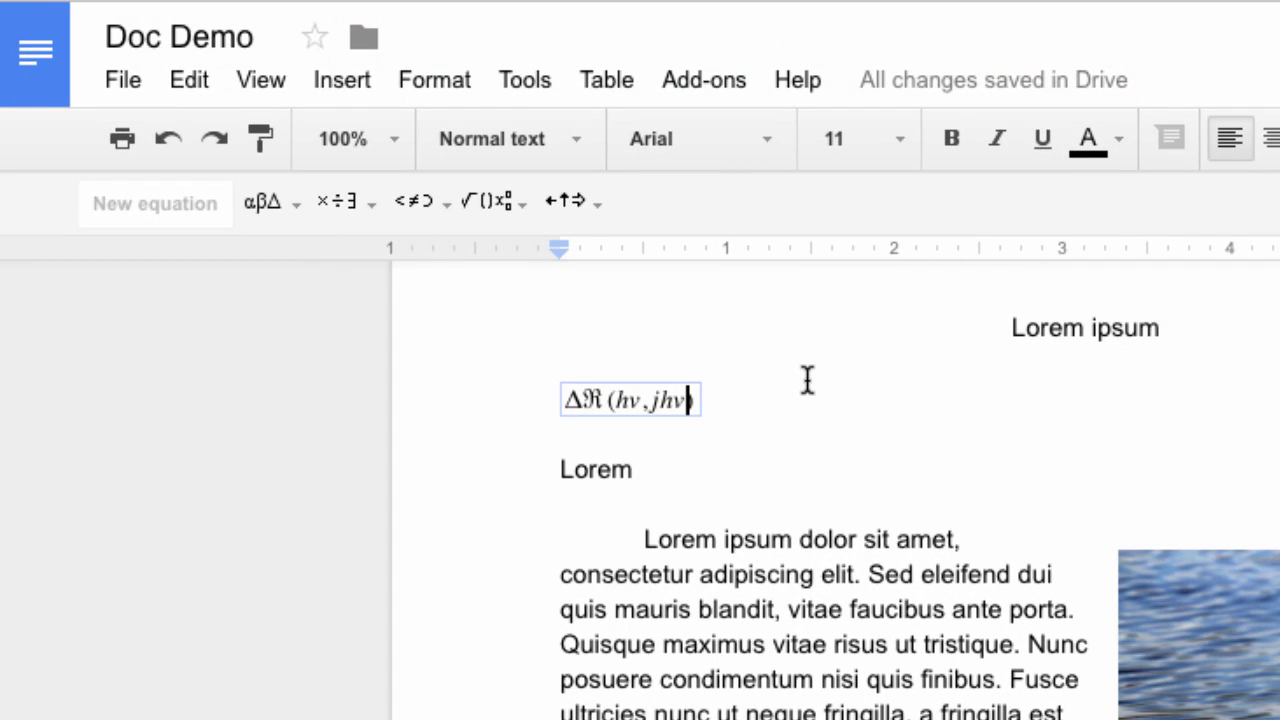
left_click_drag(757, 415, 529, 376)
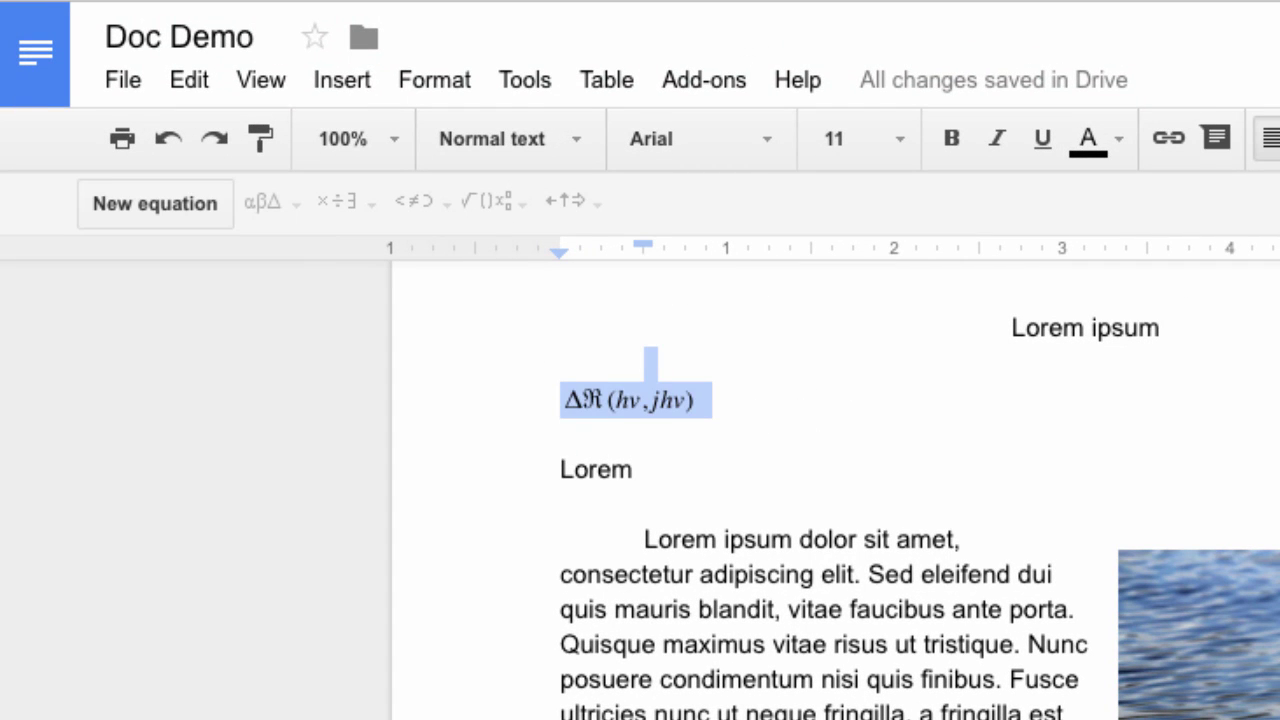
key("BackSpace")
Start a new drawing from the Insert menu
left_click(322, 82)
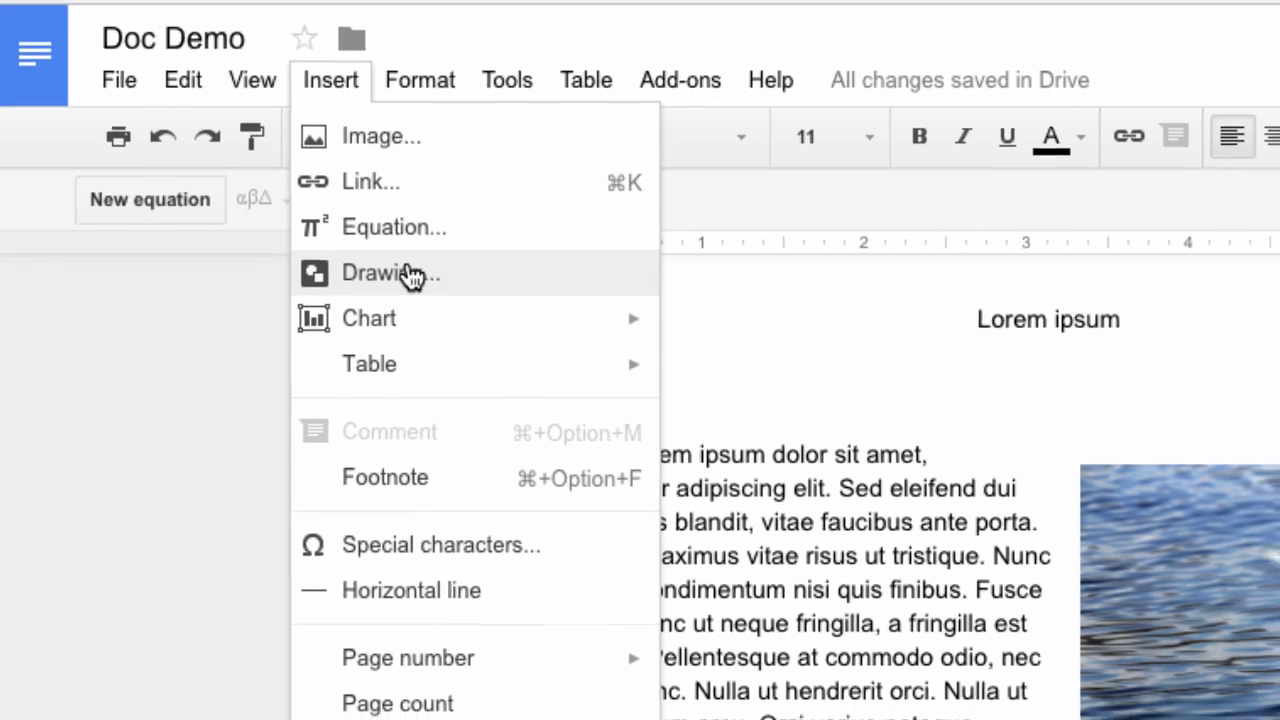
left_click(412, 274)
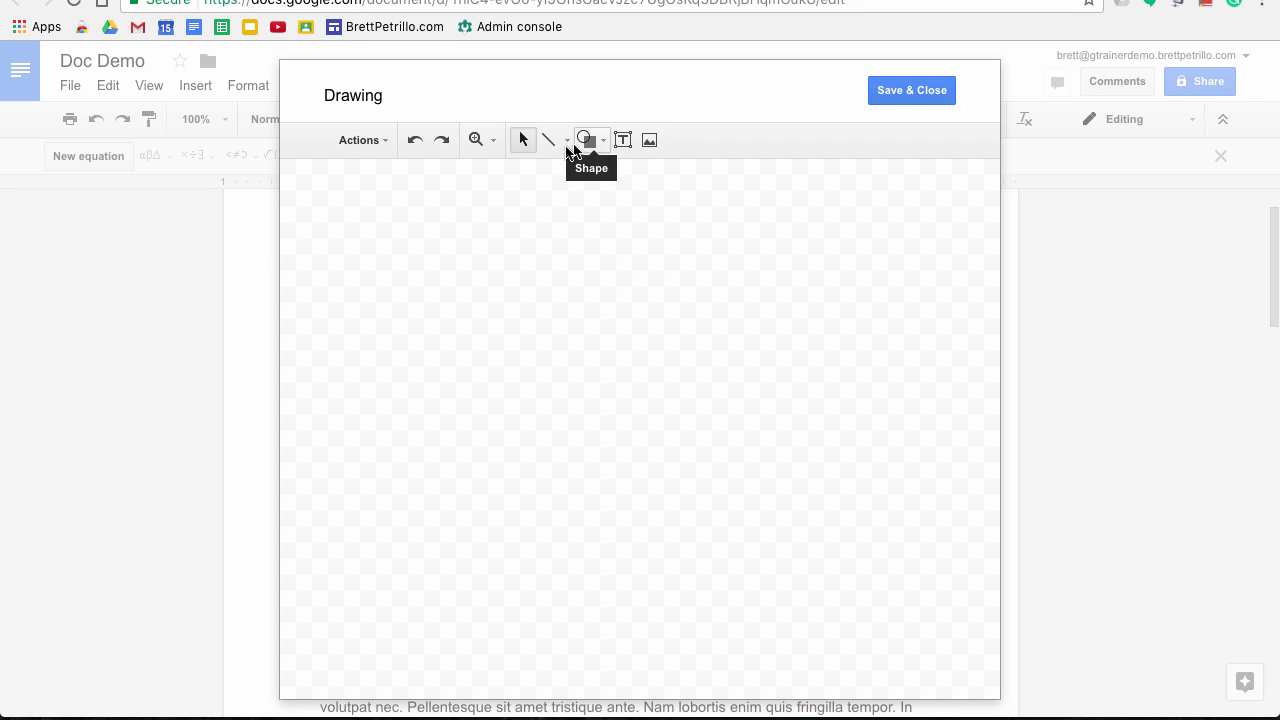
left_click(386, 148)
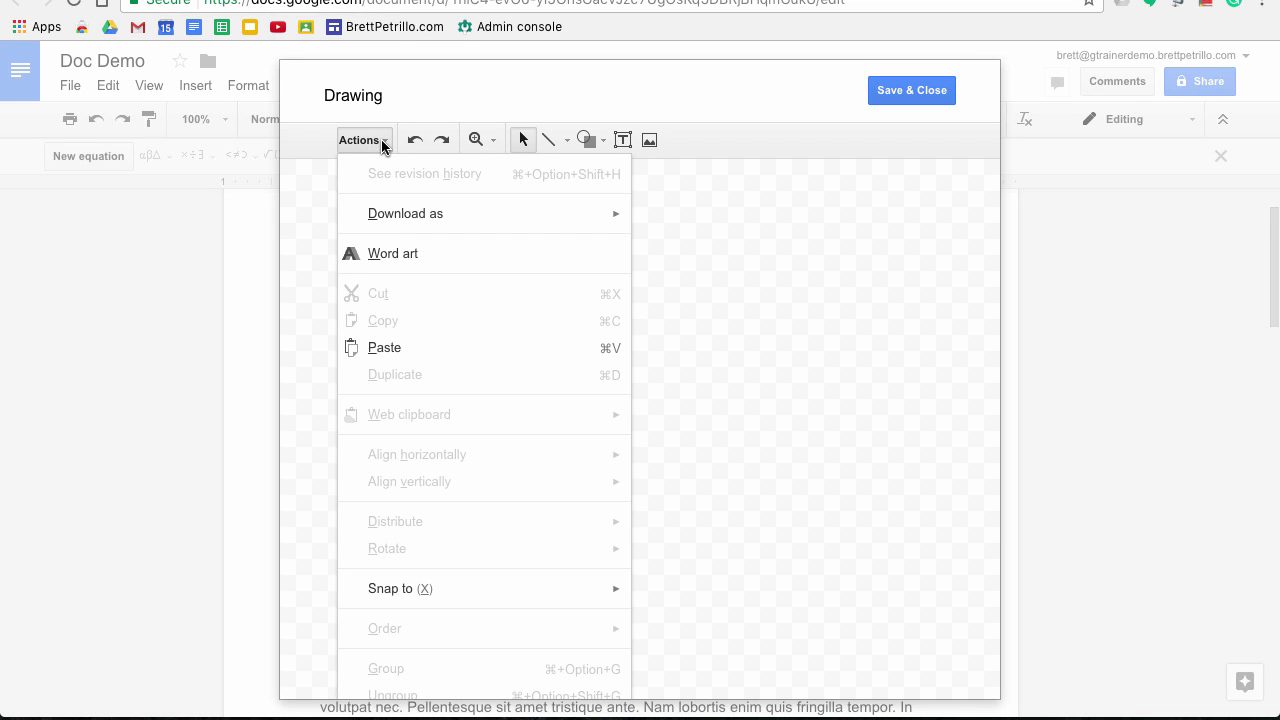
left_click(384, 144)
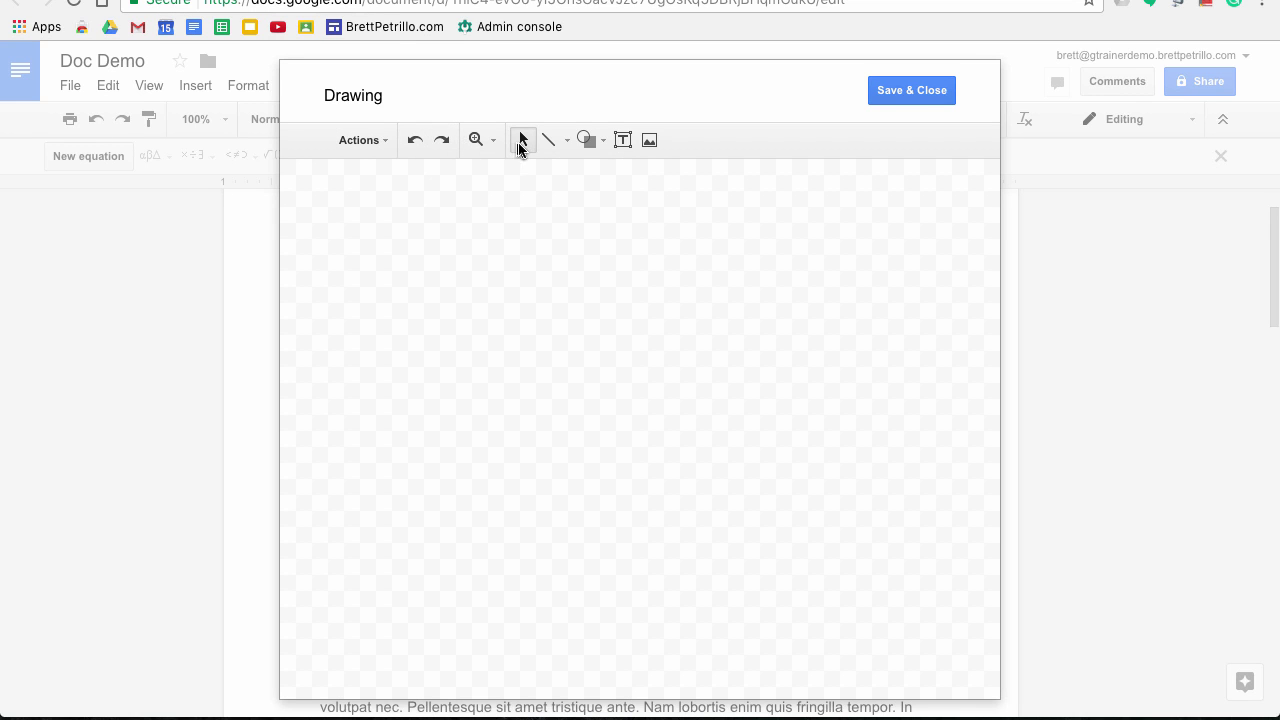
Draw a right-arrow shape, save it into the document above Lorem, and select it
left_click(600, 145)
mouse_move(622, 205)
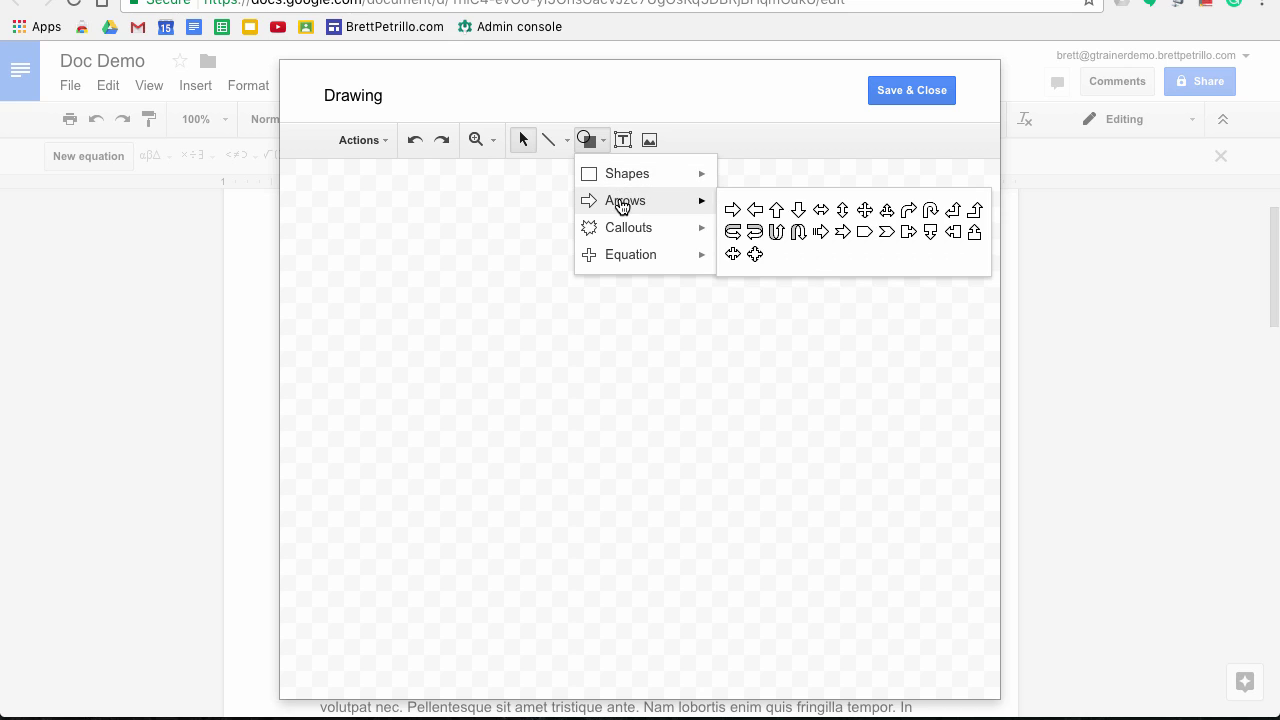
left_click(732, 209)
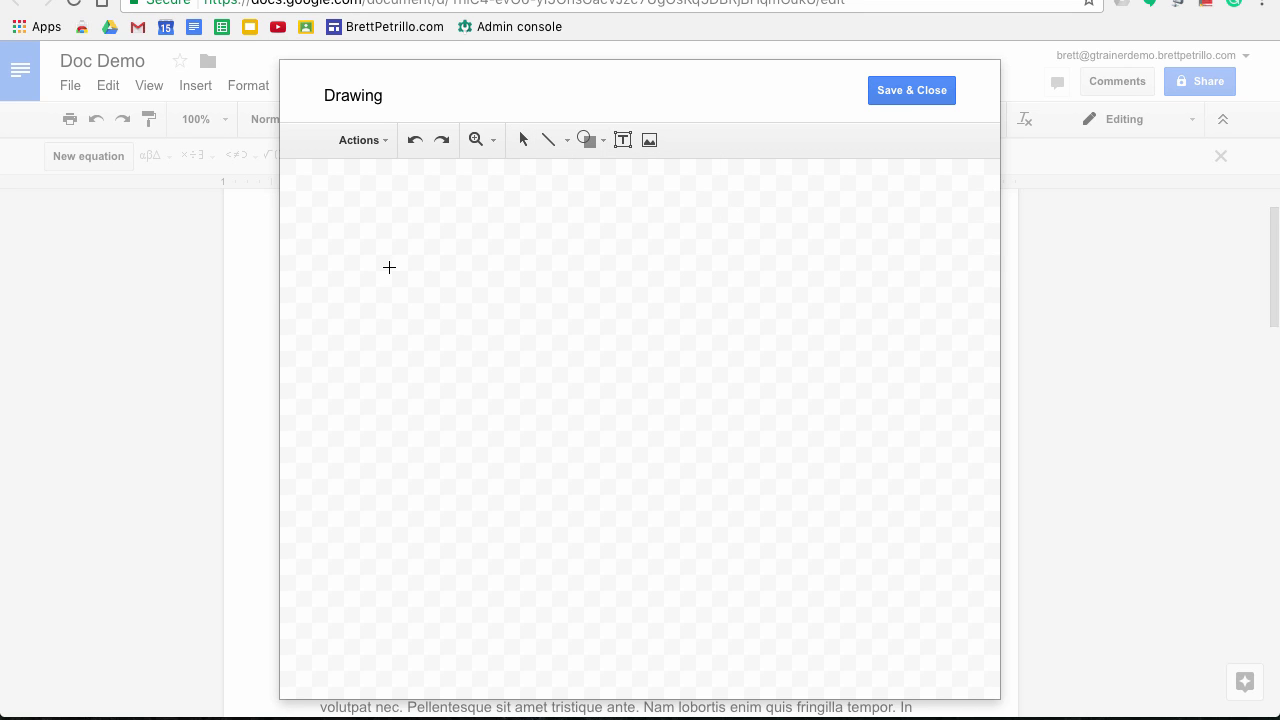
mouse_move(389, 267)
left_mouse_down()
mouse_move(588, 295)
mouse_move(597, 327)
left_mouse_up()
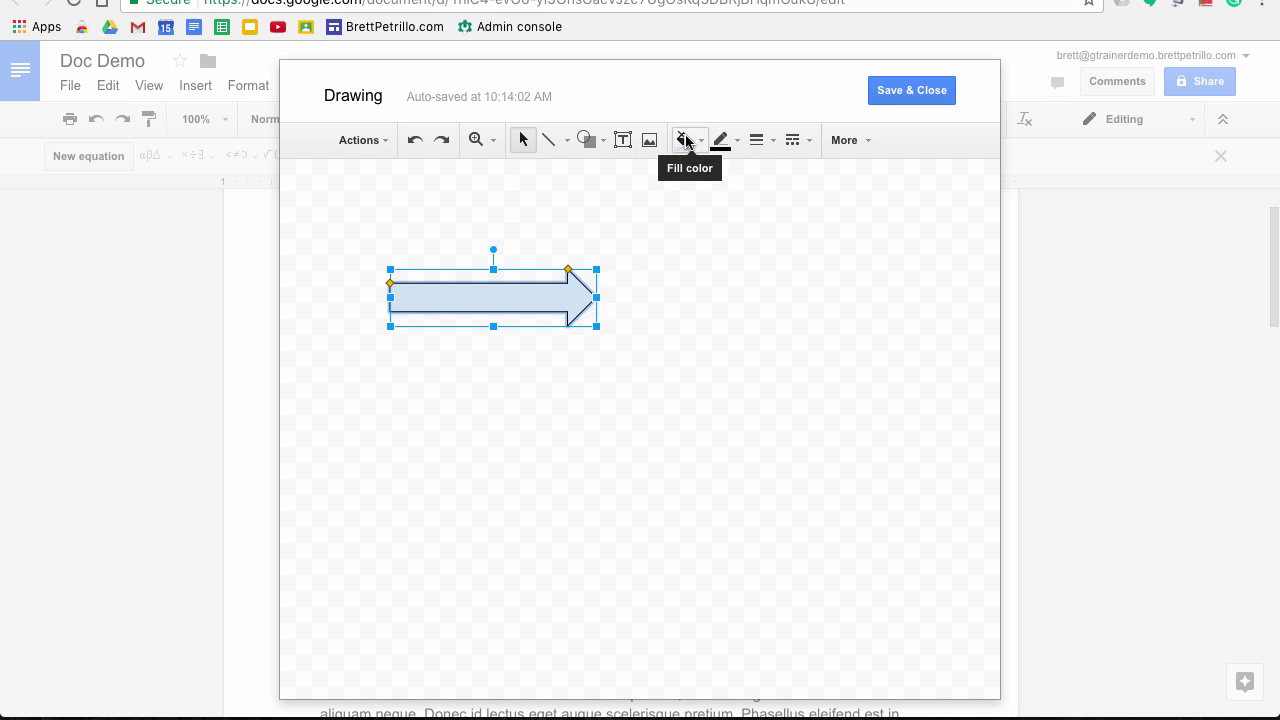
left_click(858, 145)
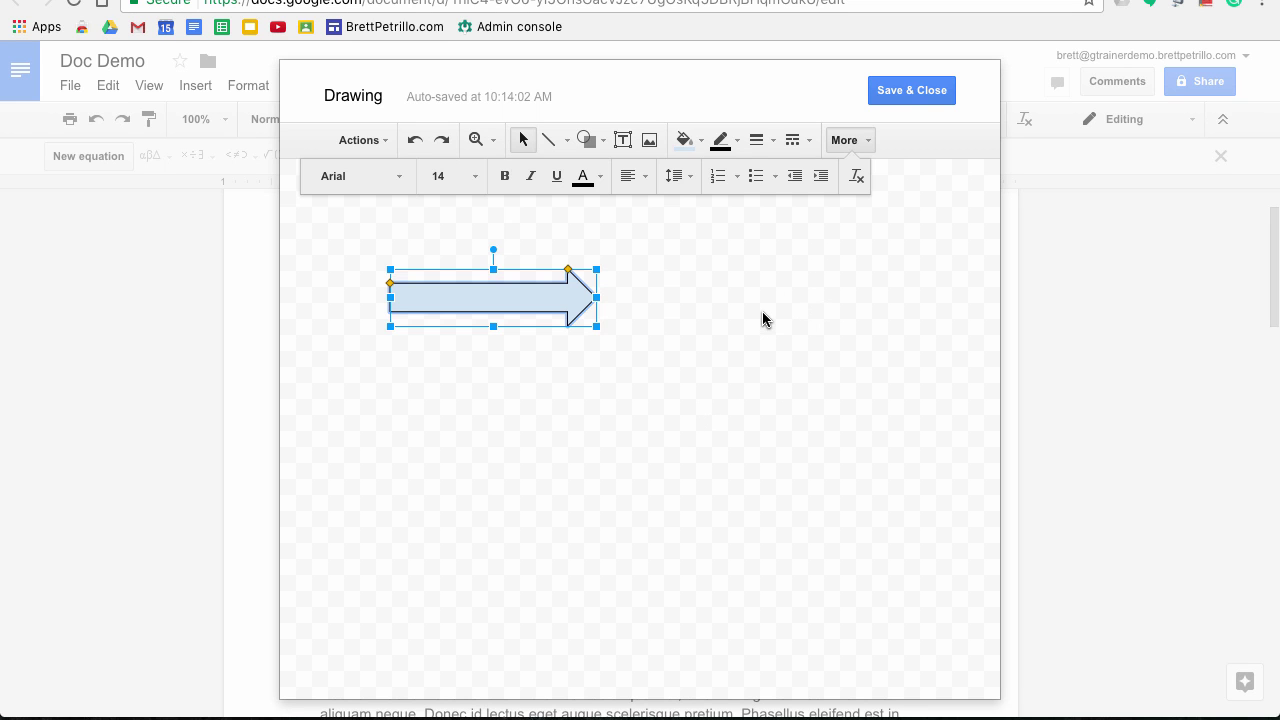
left_click(766, 308)
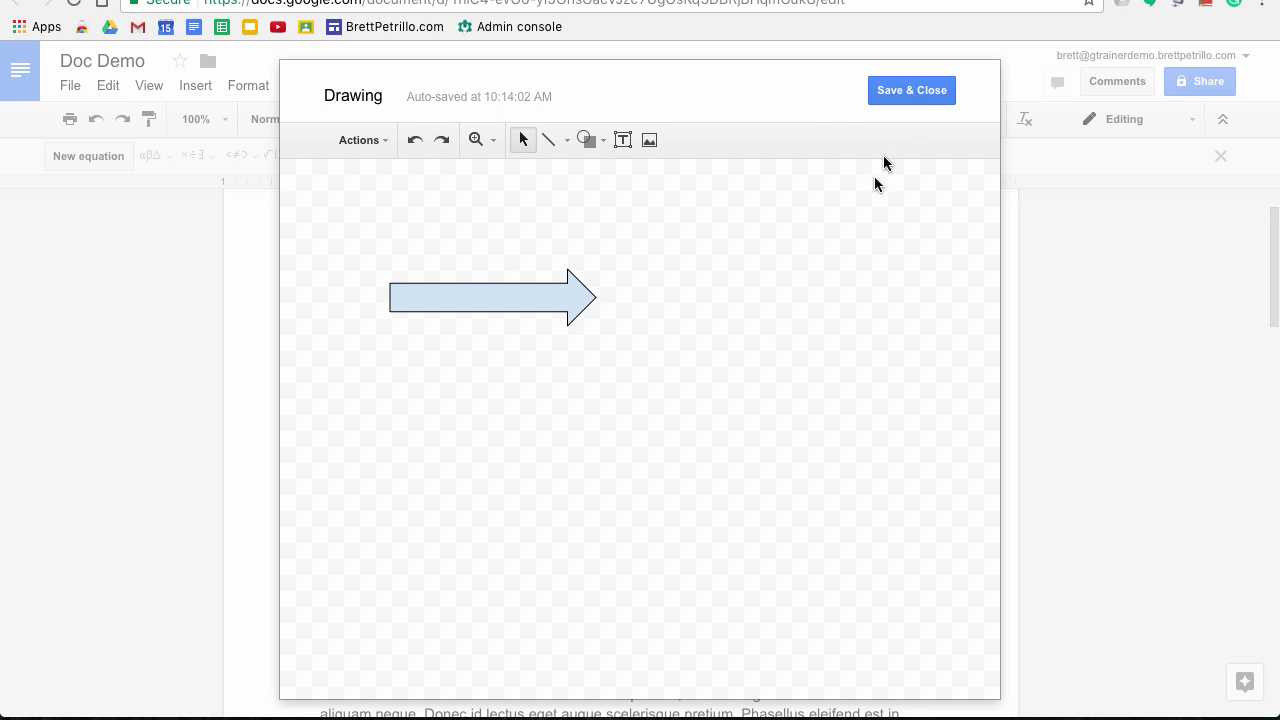
left_click(893, 93)
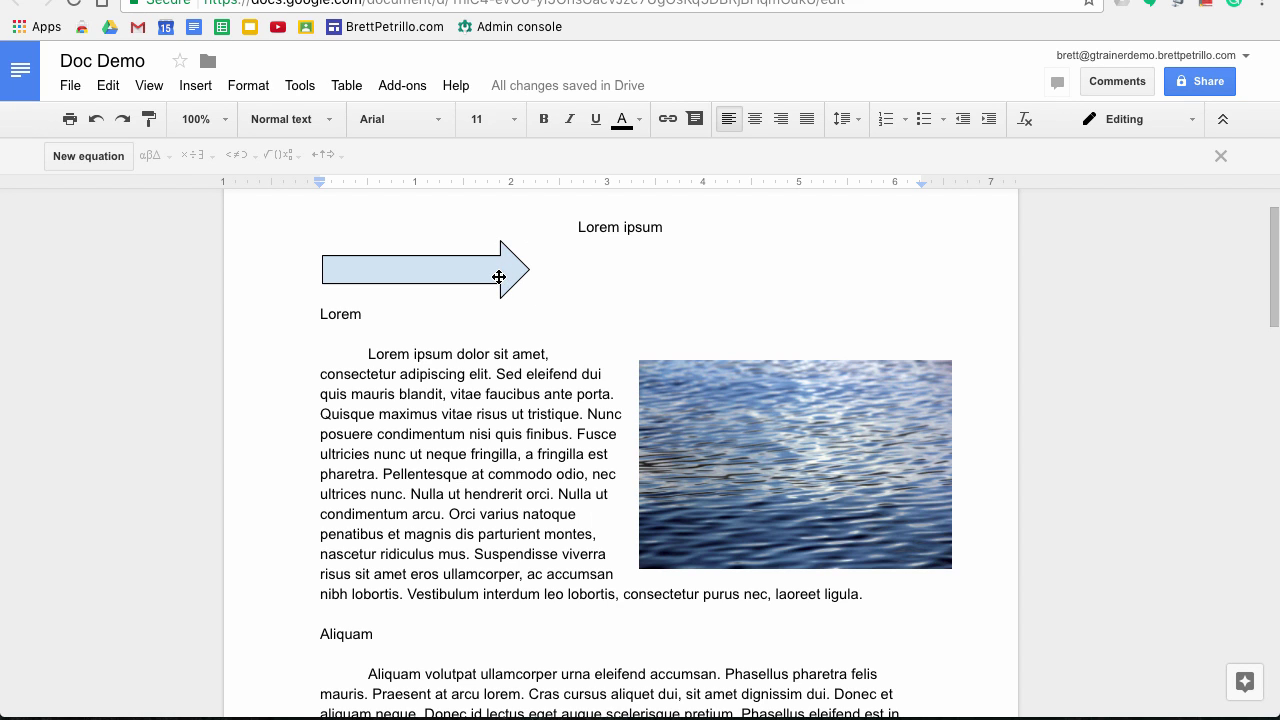
left_click(498, 282)
Delete the arrow drawing, browse the Insert menu, then open the Tools menu
key("BackSpace")
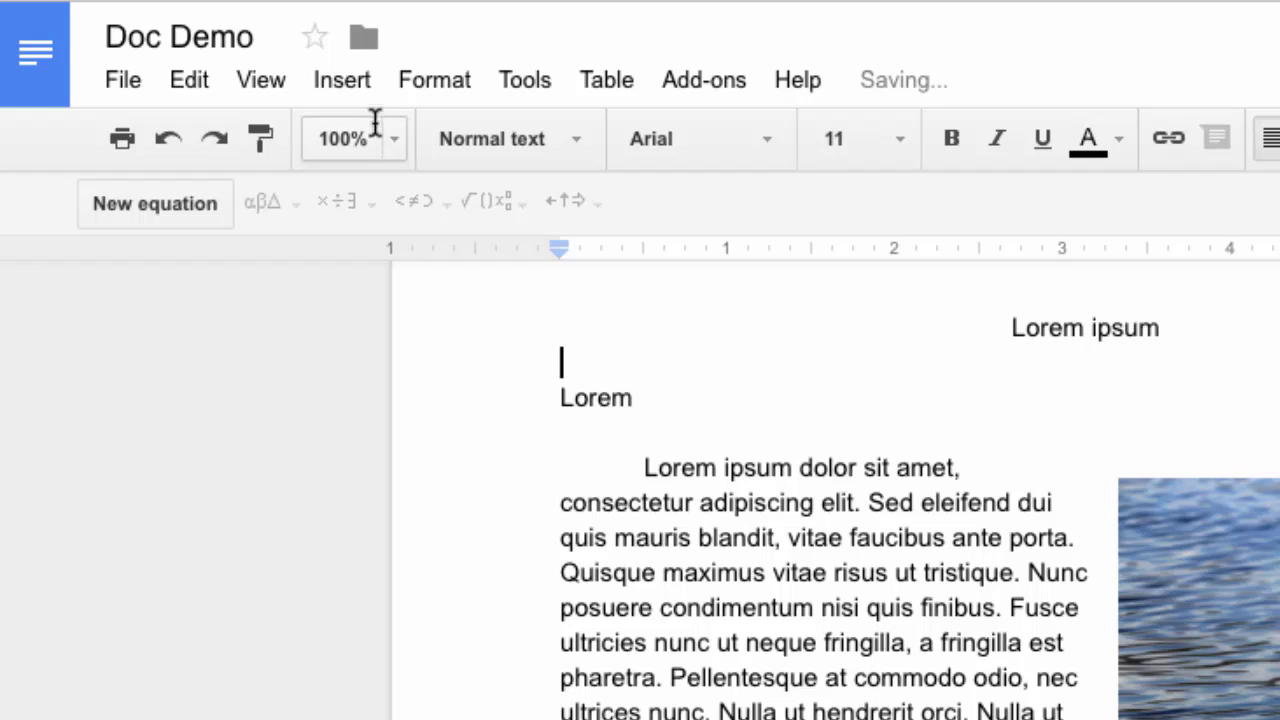
left_click(191, 85)
mouse_move(451, 343)
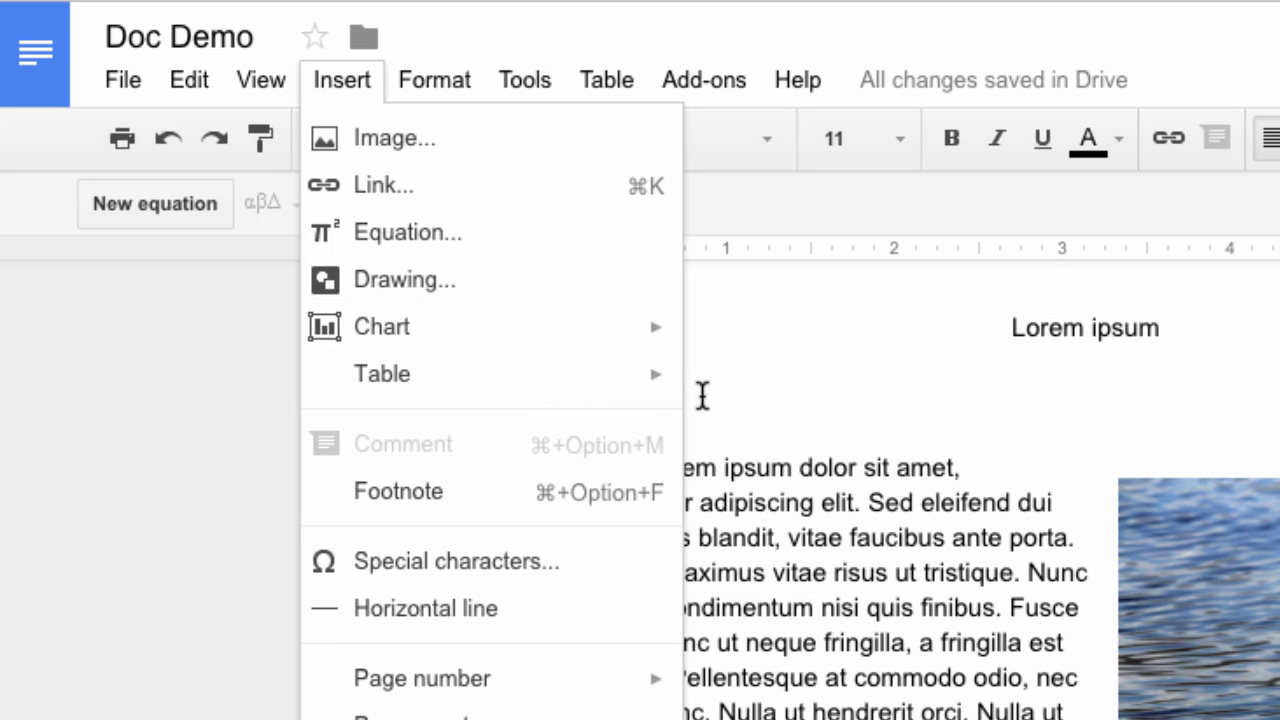
mouse_move(643, 386)
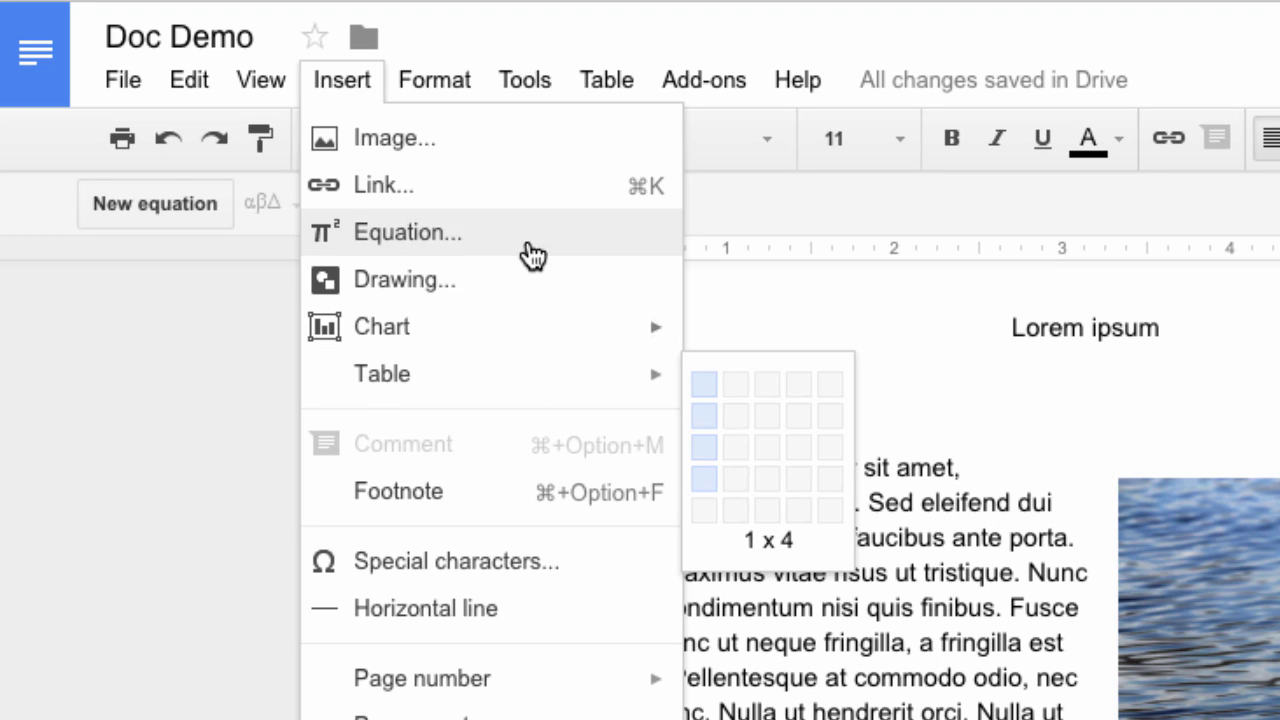
left_click(843, 317)
left_click(527, 77)
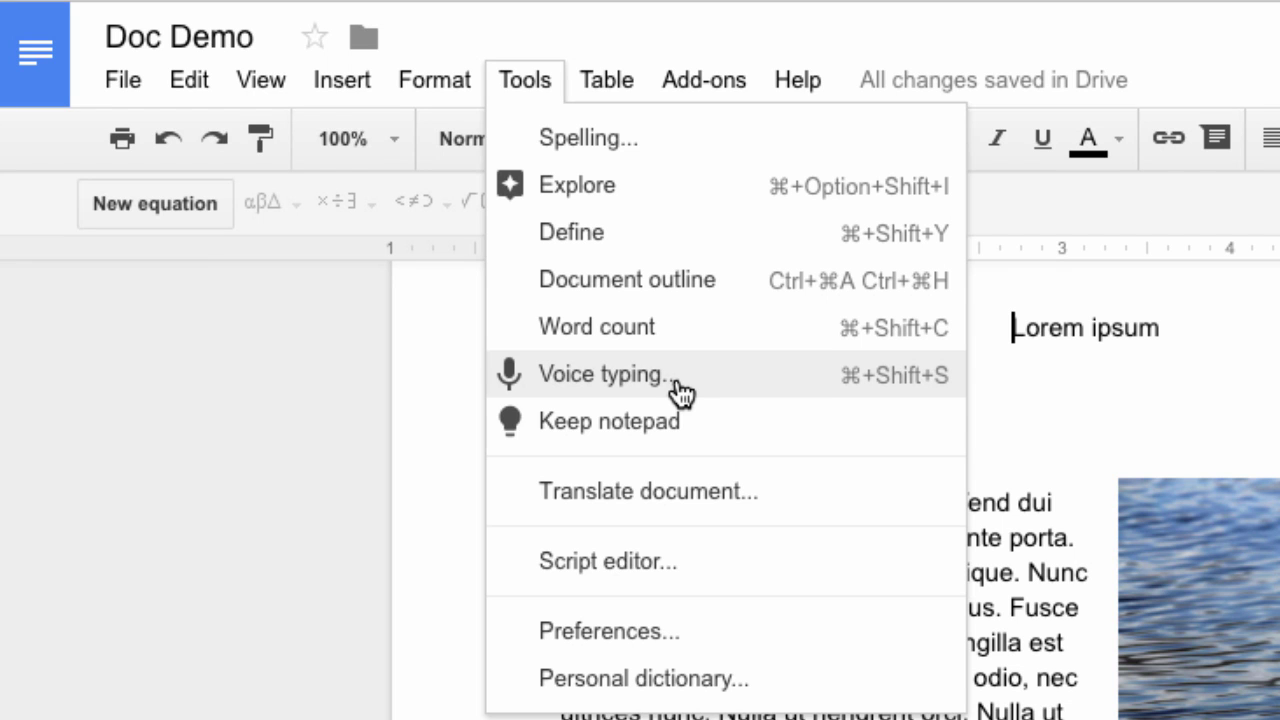
Dictate a trial sentence with Voice typing above Lorem ipsum, then select and delete it
left_click(680, 393)
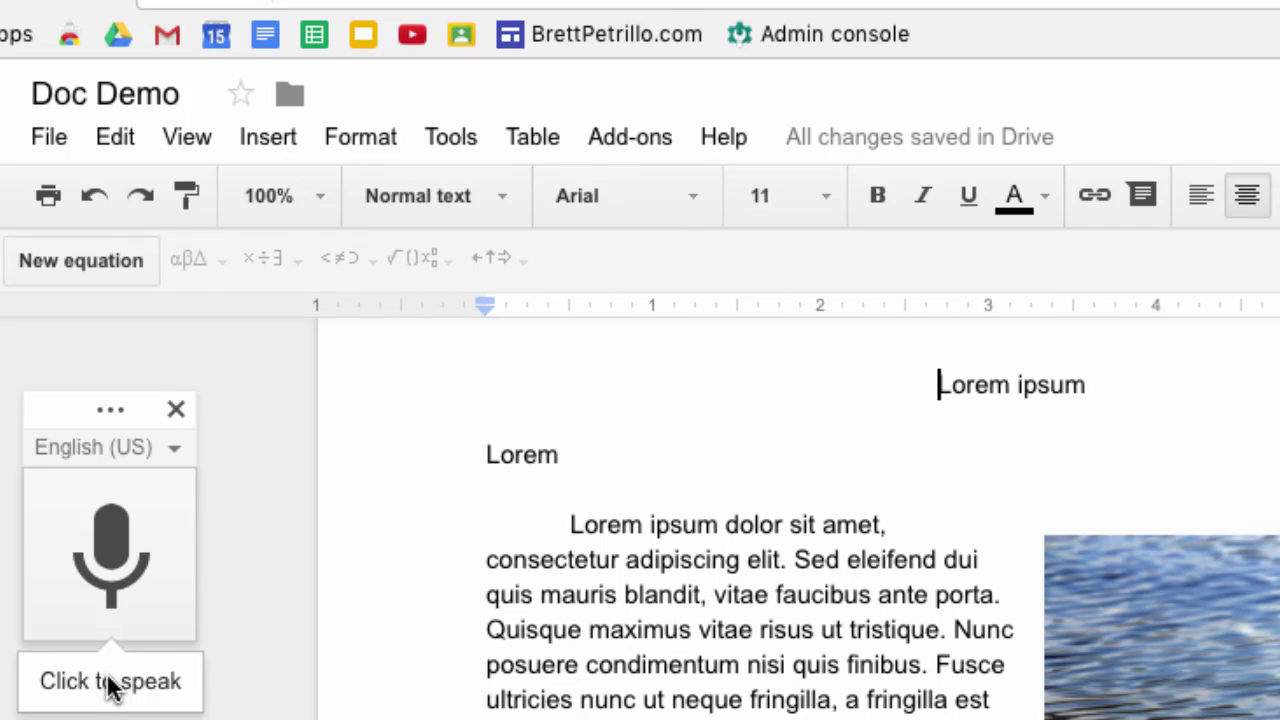
left_click(184, 630)
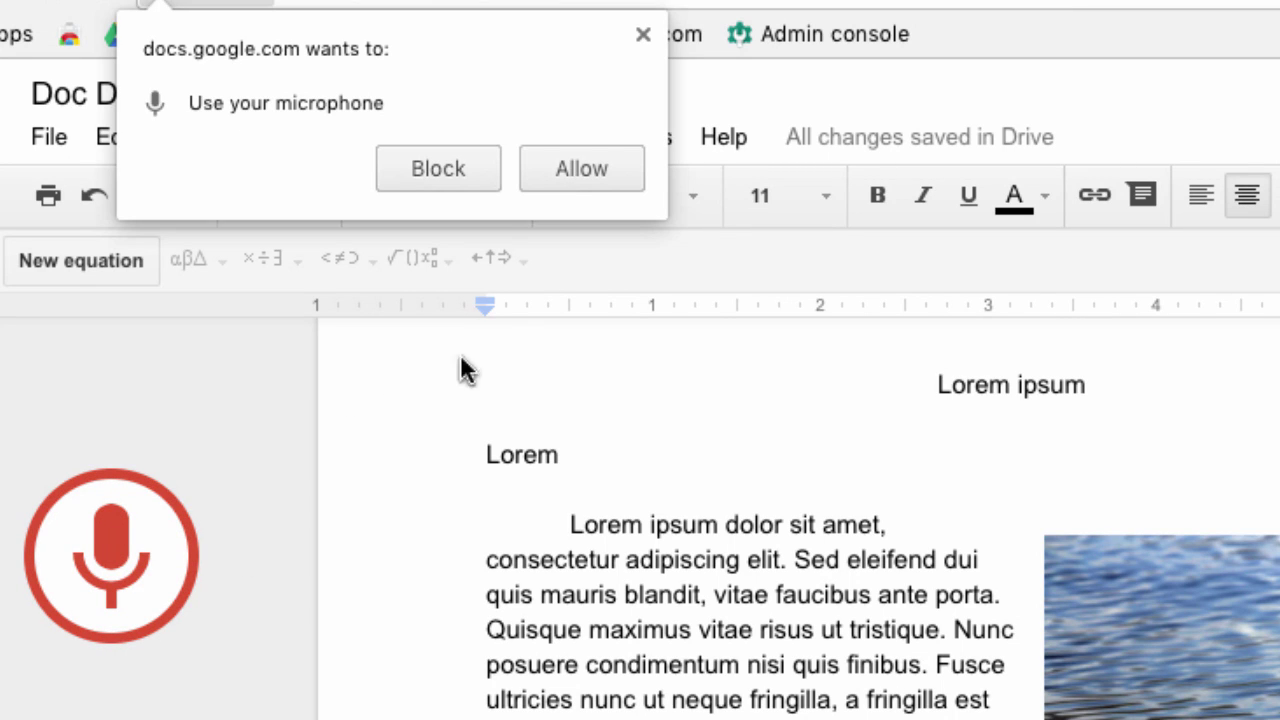
left_click(579, 168)
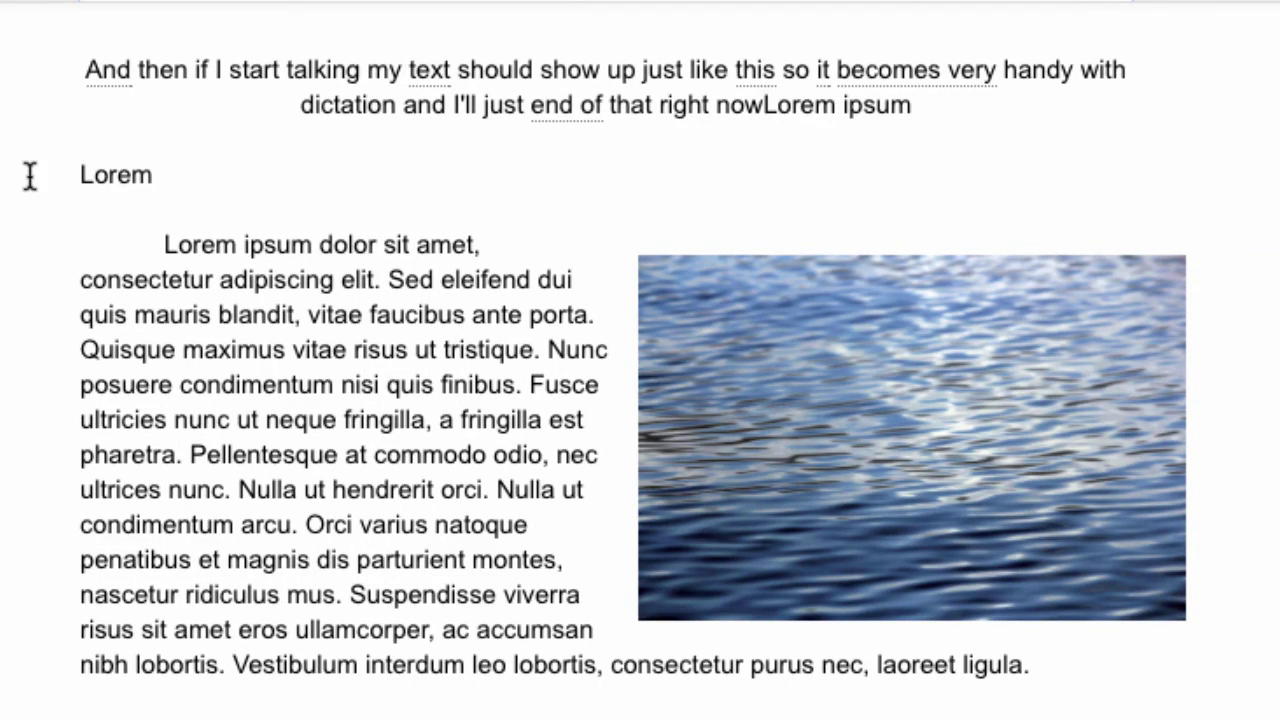
type(".")
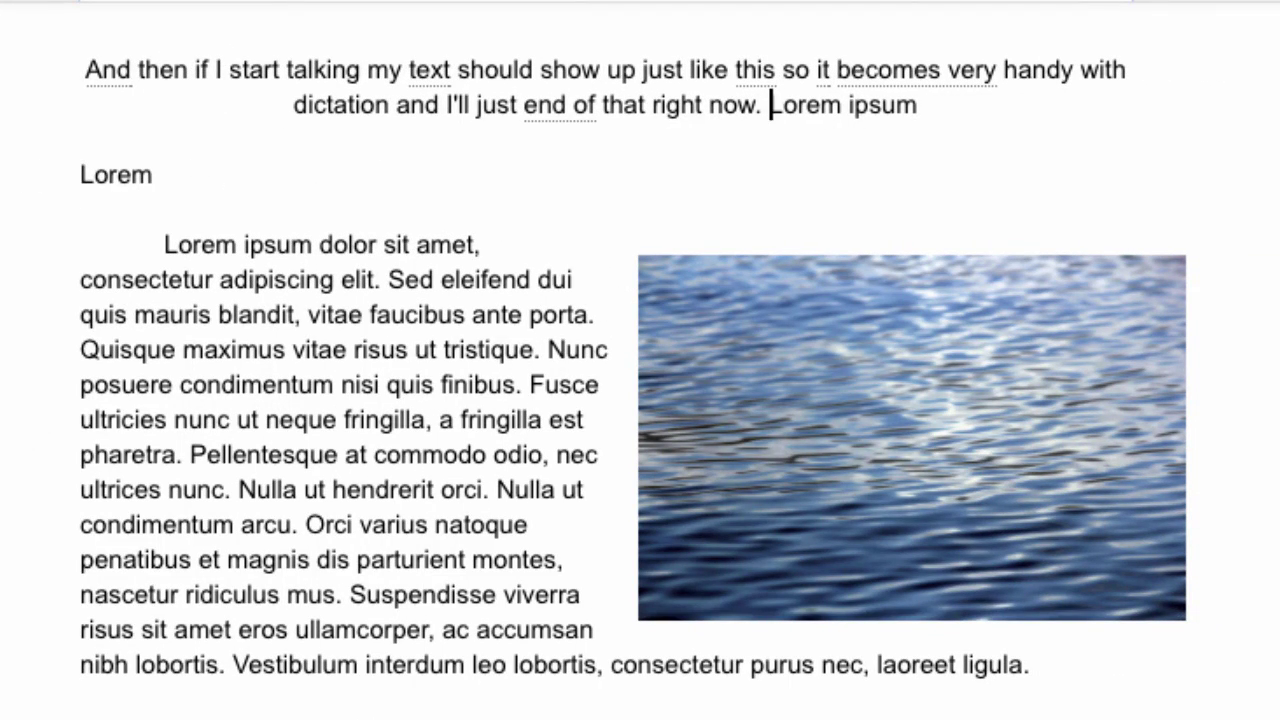
key("Return")
key("Return")
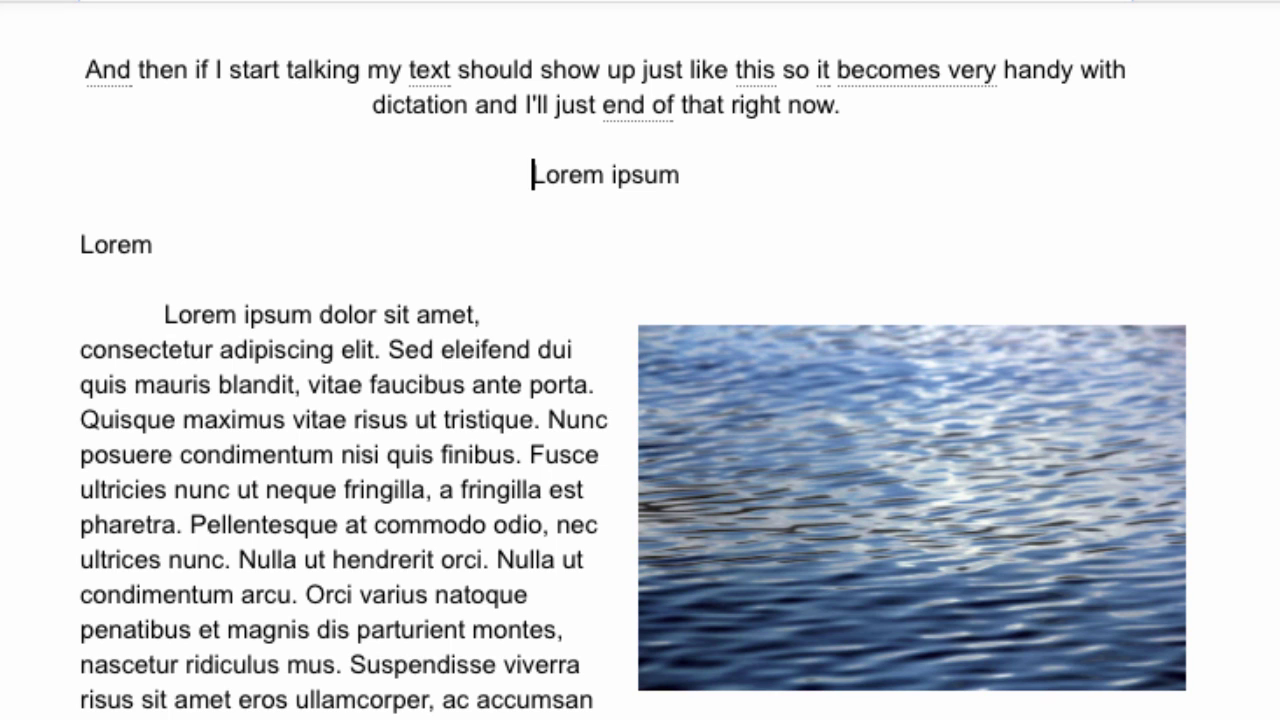
left_click_drag(869, 120, 19, 62)
key("BackSpace")
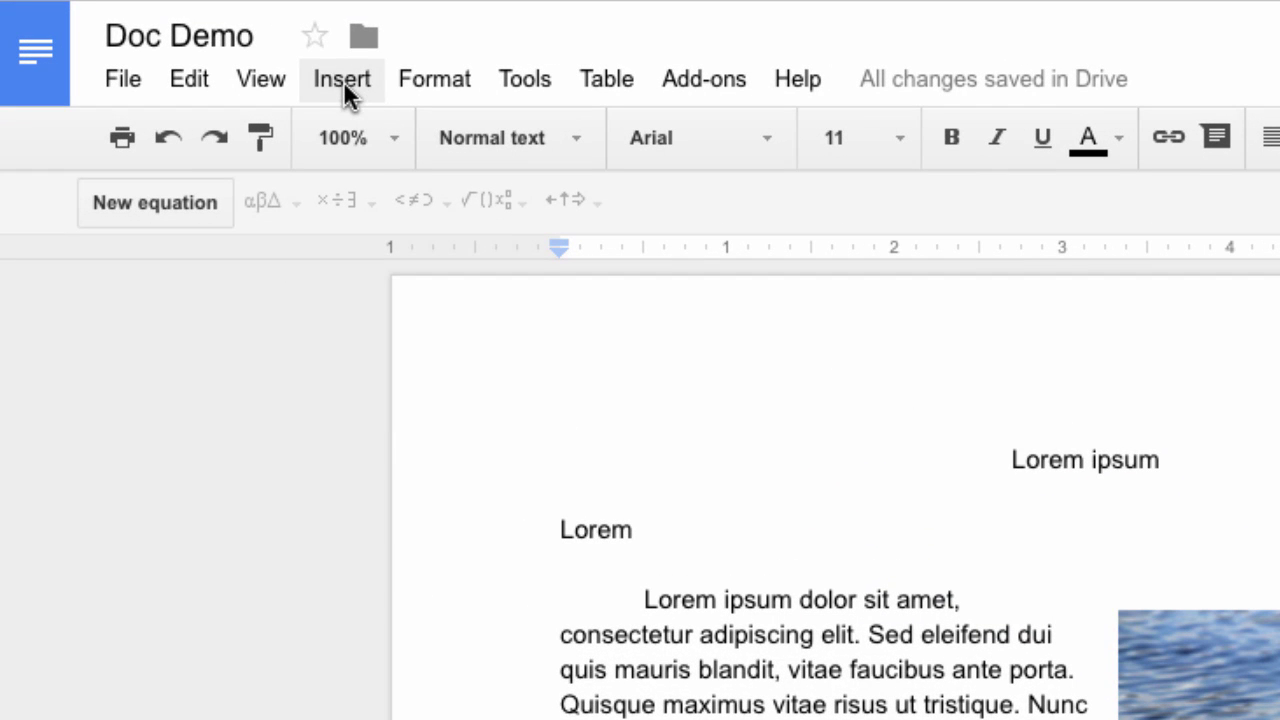
Insert a blank 3 x 2 table from the Insert menu's table grid
left_click(348, 79)
mouse_move(390, 372)
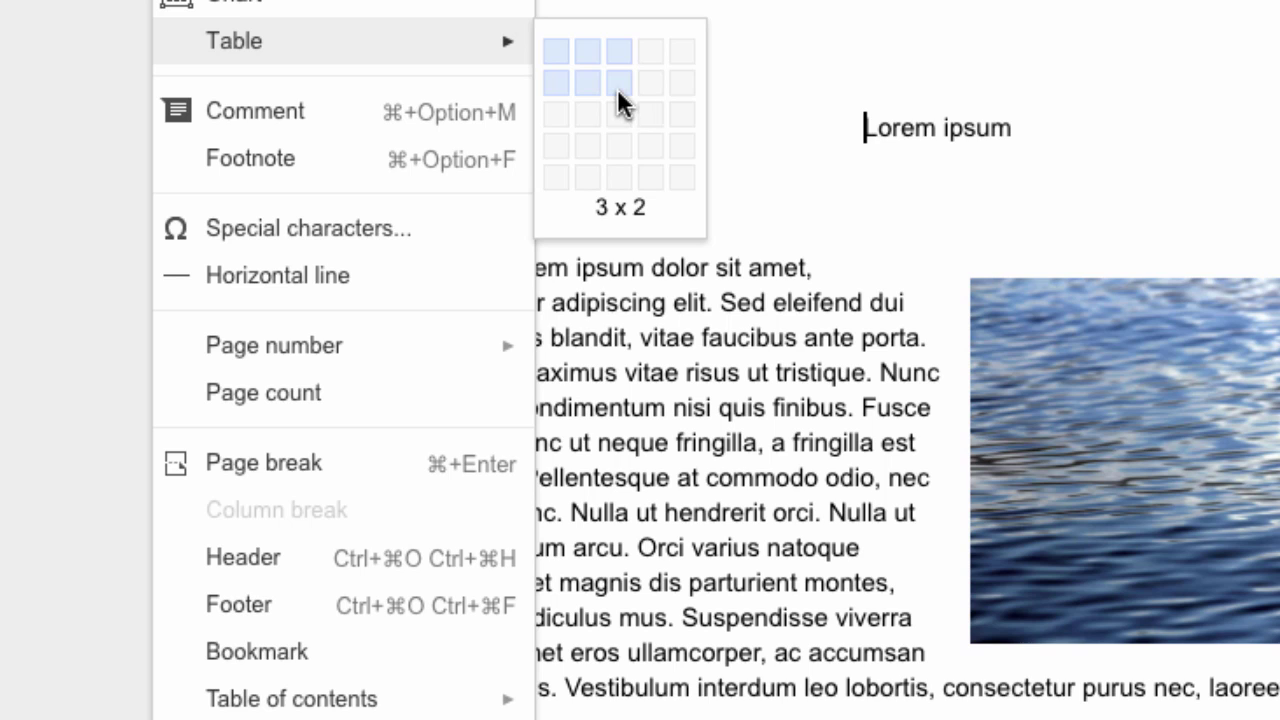
left_click(617, 86)
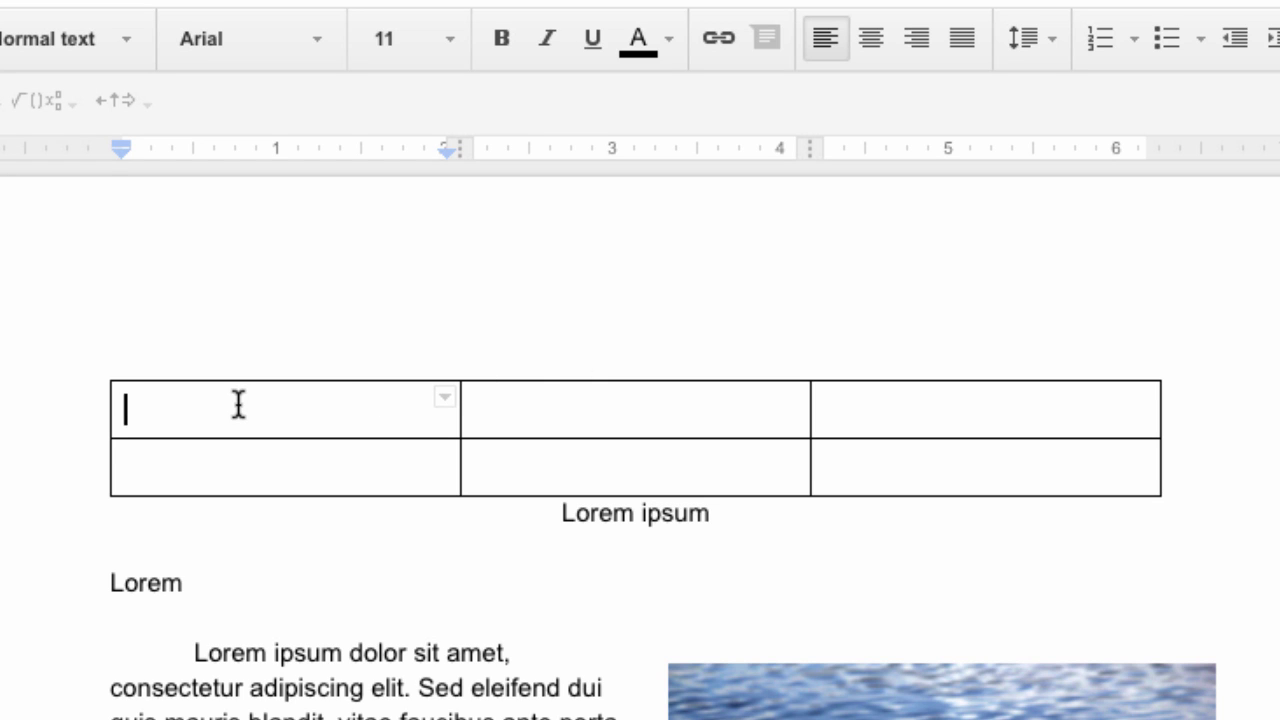
Type 'Type anything' in the first top-row cell, correcting the misspelling
type("Type")
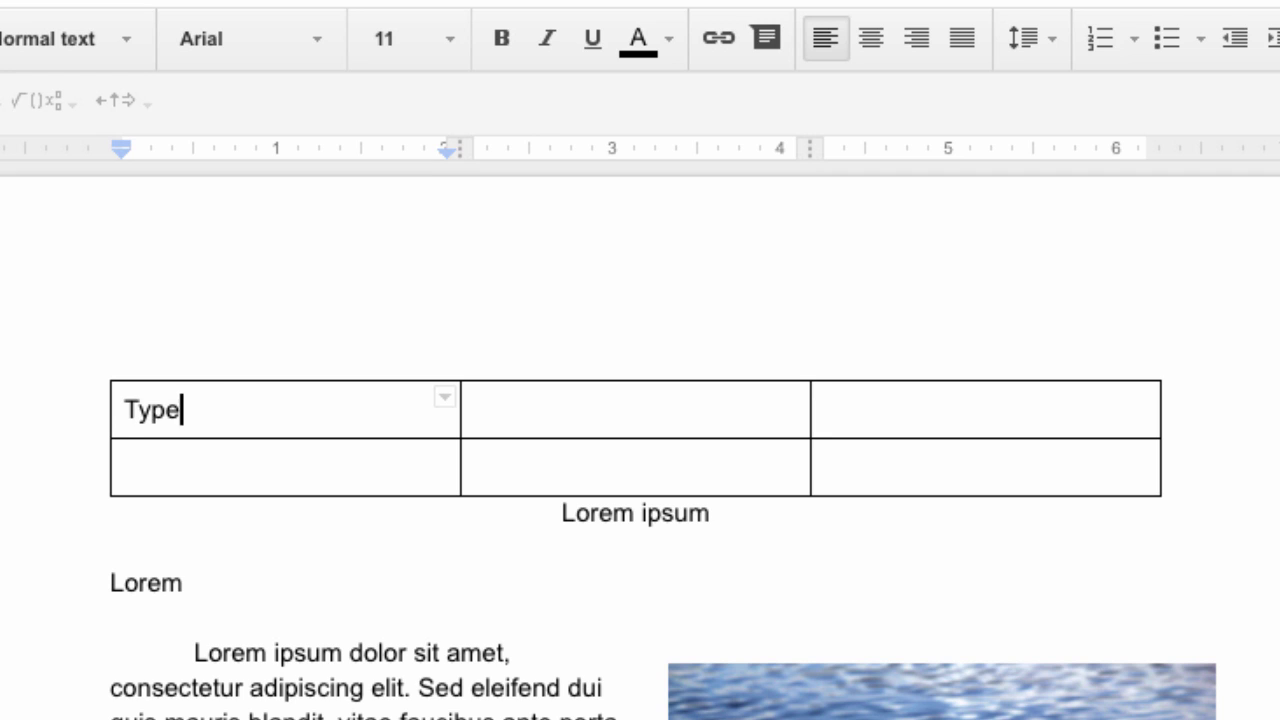
type(" anthing")
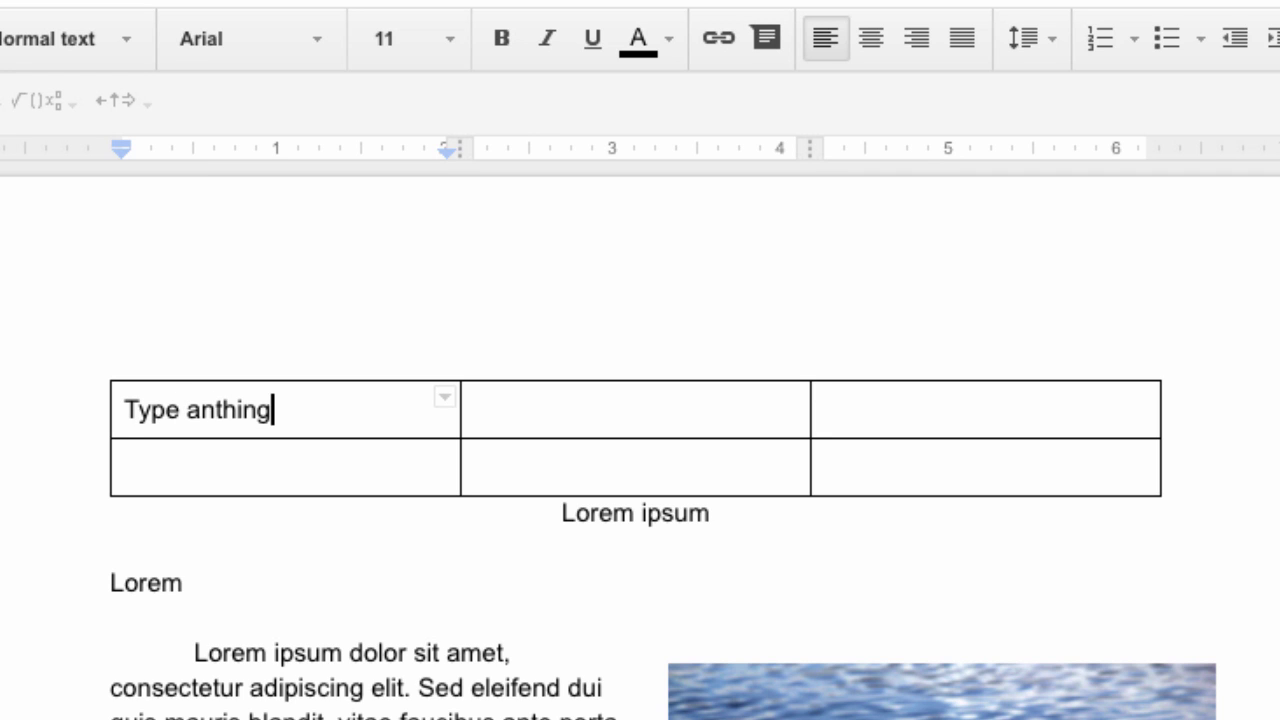
left_click(209, 471)
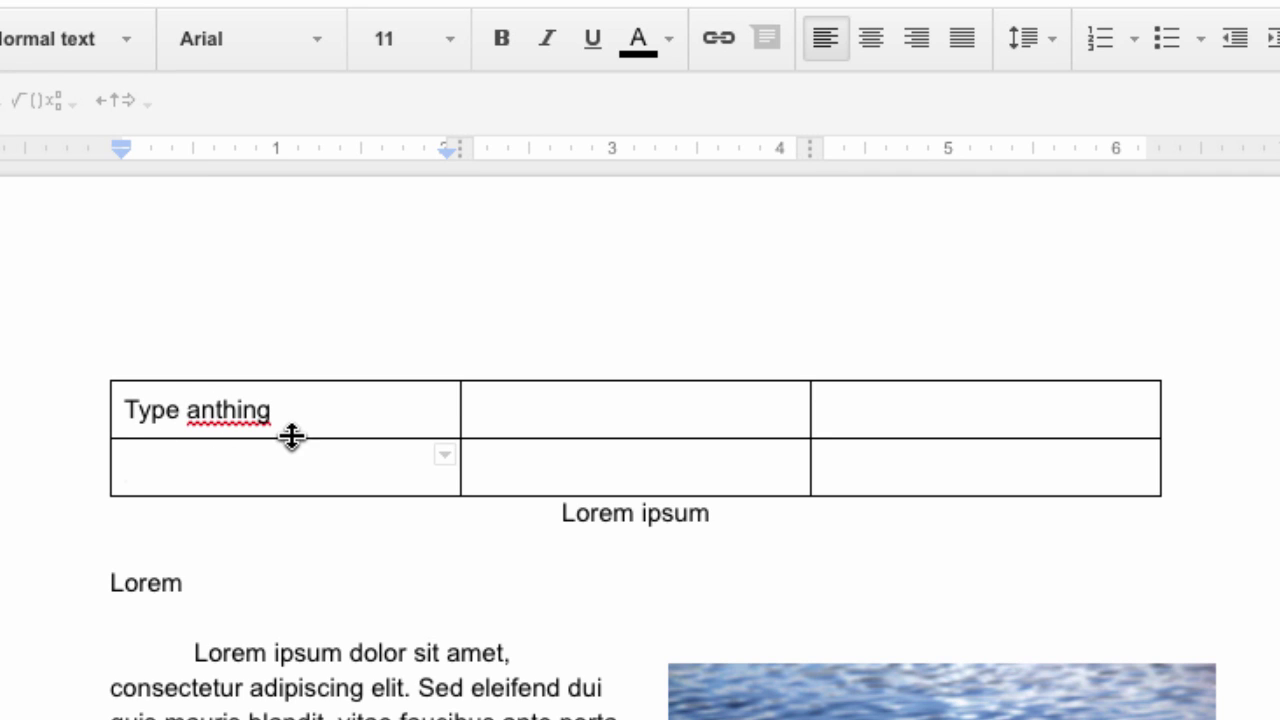
left_click(216, 410)
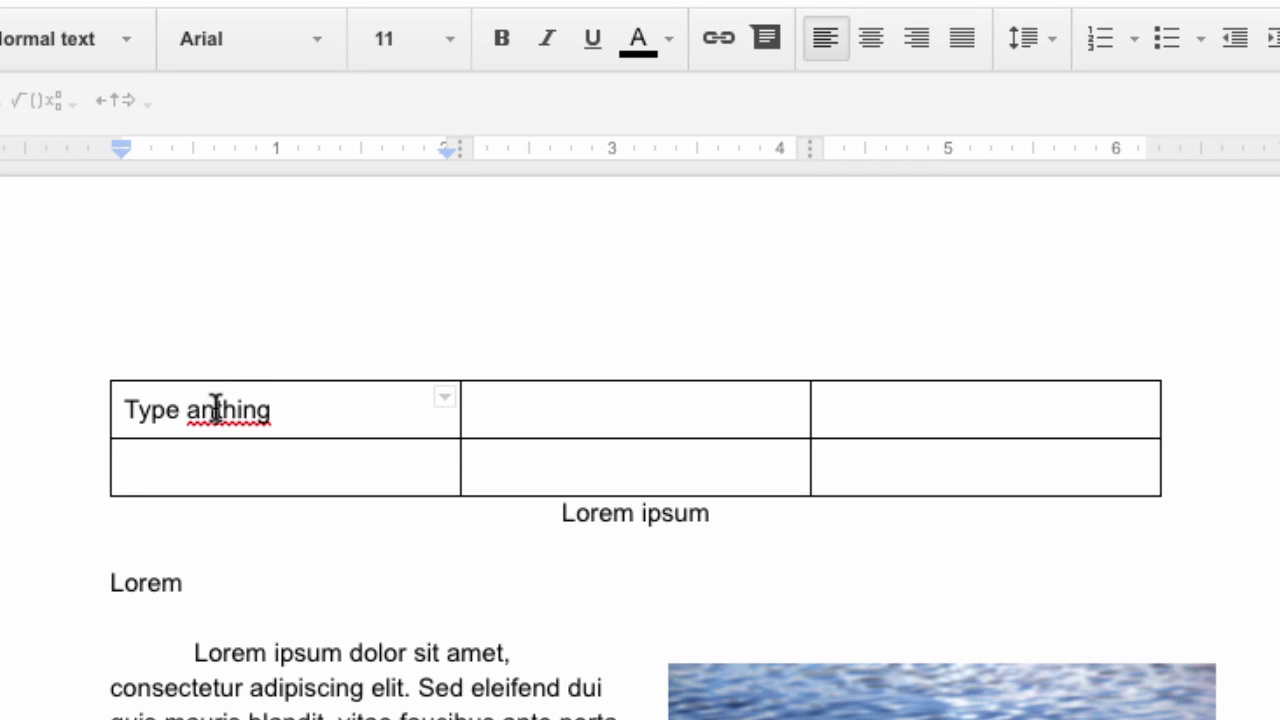
type("y")
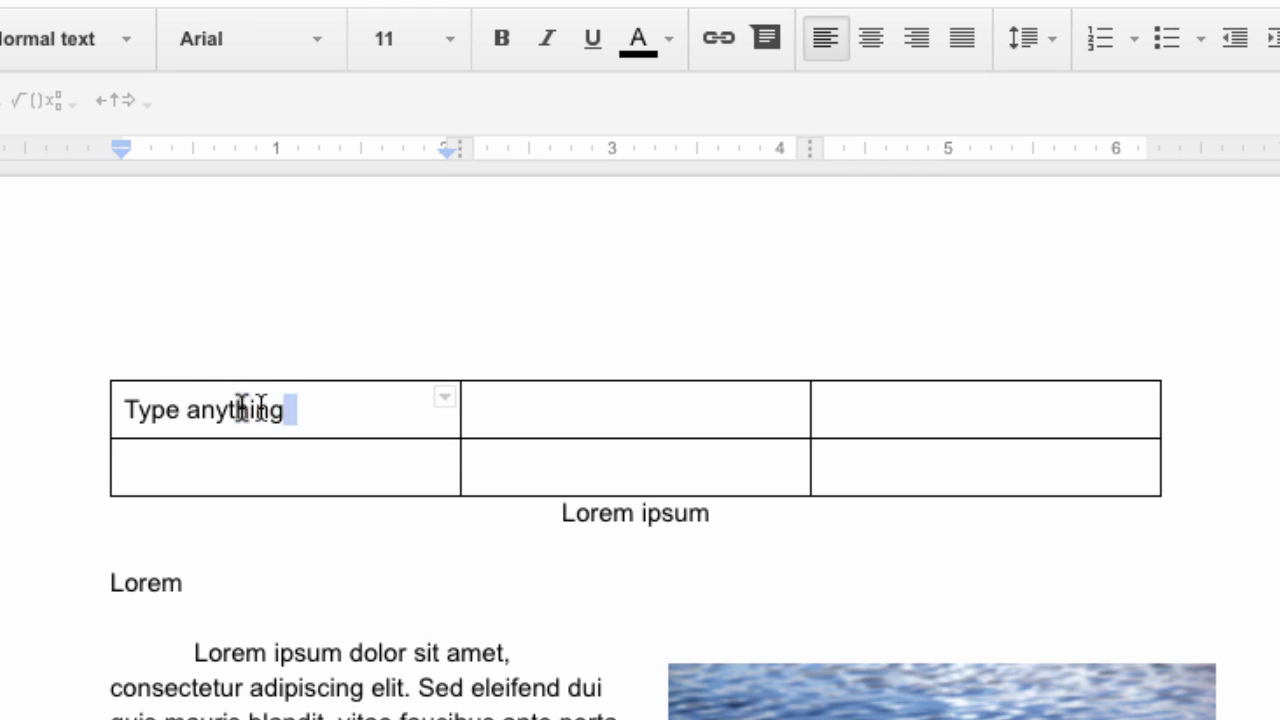
Copy 'Type anything' into the top-middle cell and widen the first column slightly
left_click_drag(250, 408, 112, 406)
key("ctrl+c")
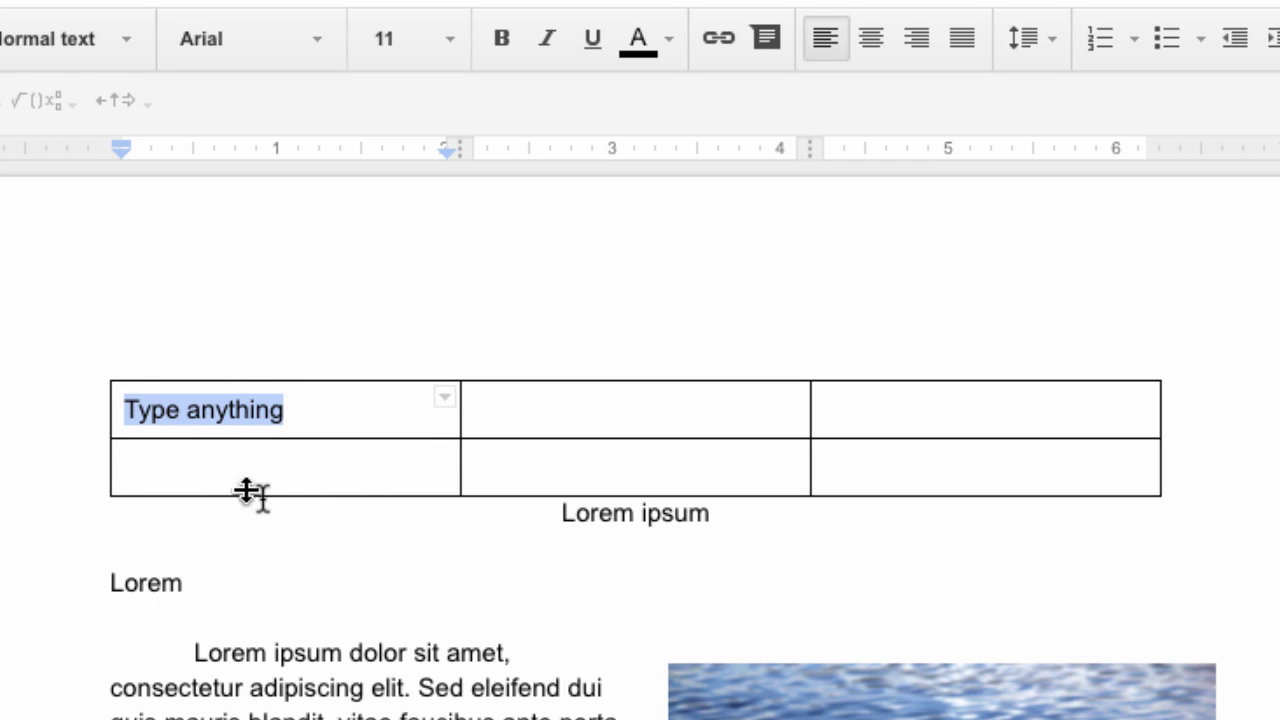
left_click(657, 389)
key("ctrl+v")
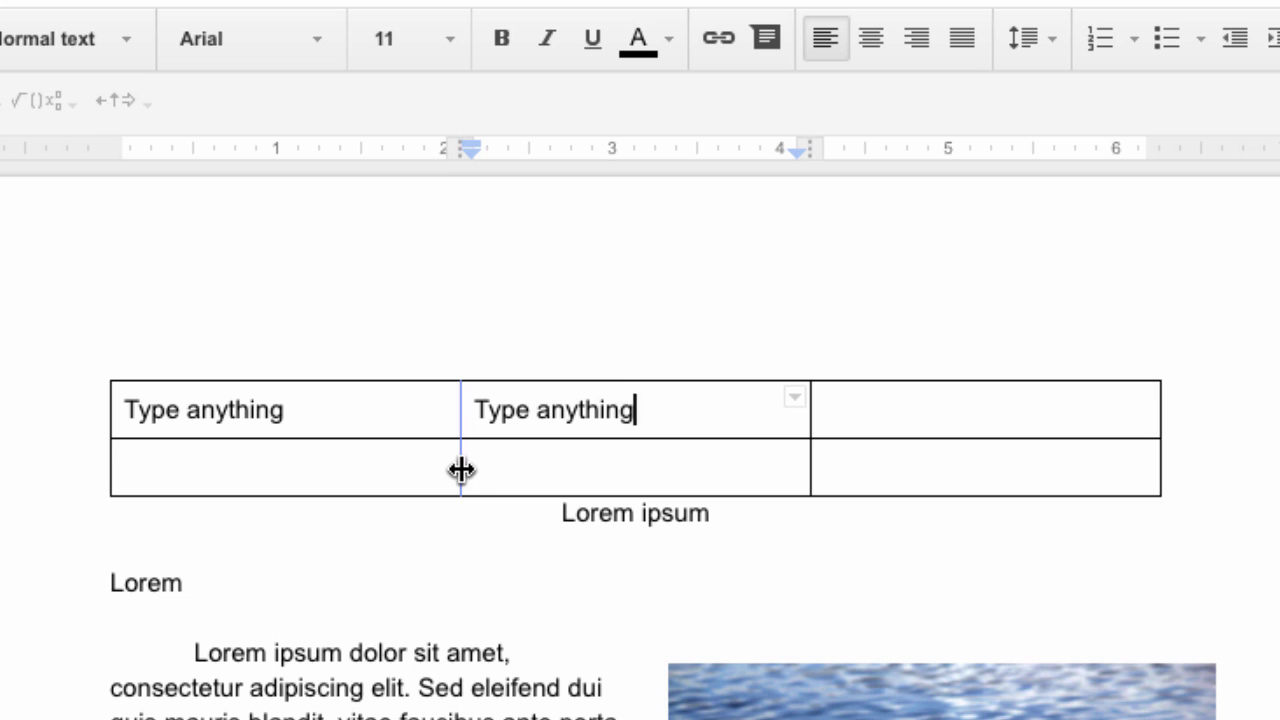
mouse_move(461, 470)
left_mouse_down()
mouse_move(398, 474)
mouse_move(475, 466)
left_mouse_up()
left_click(343, 406)
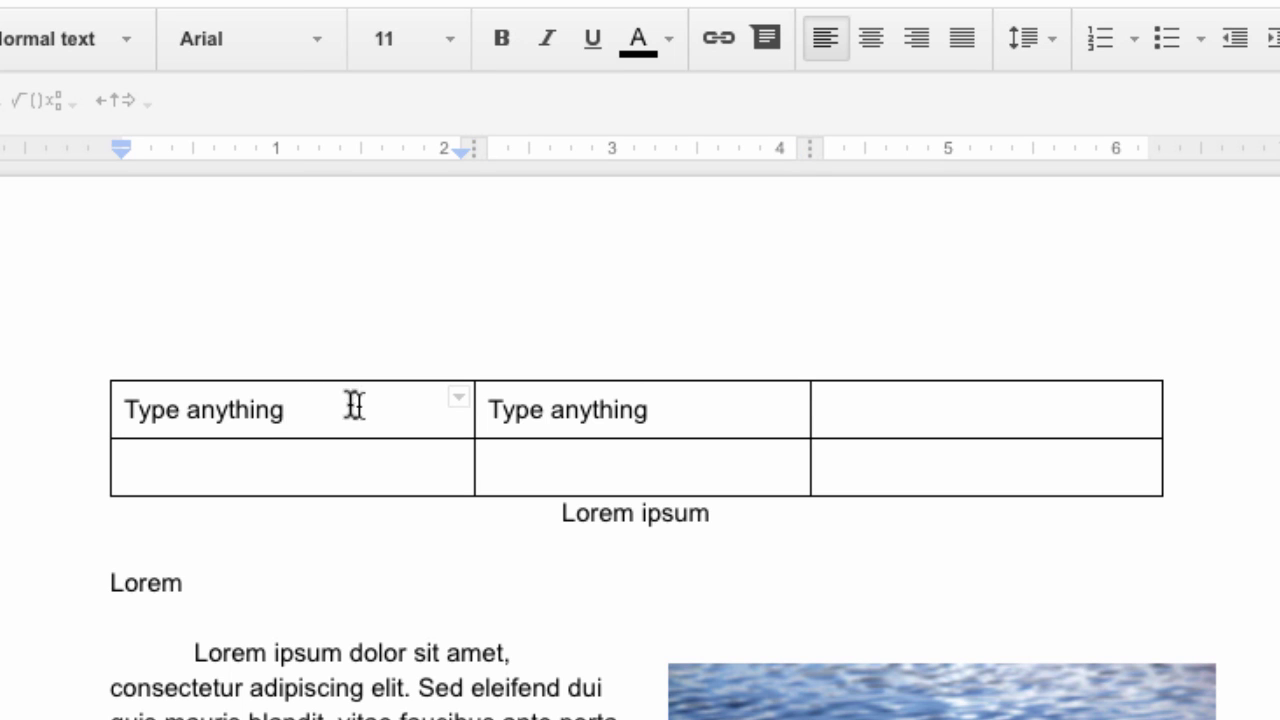
right_click(276, 410)
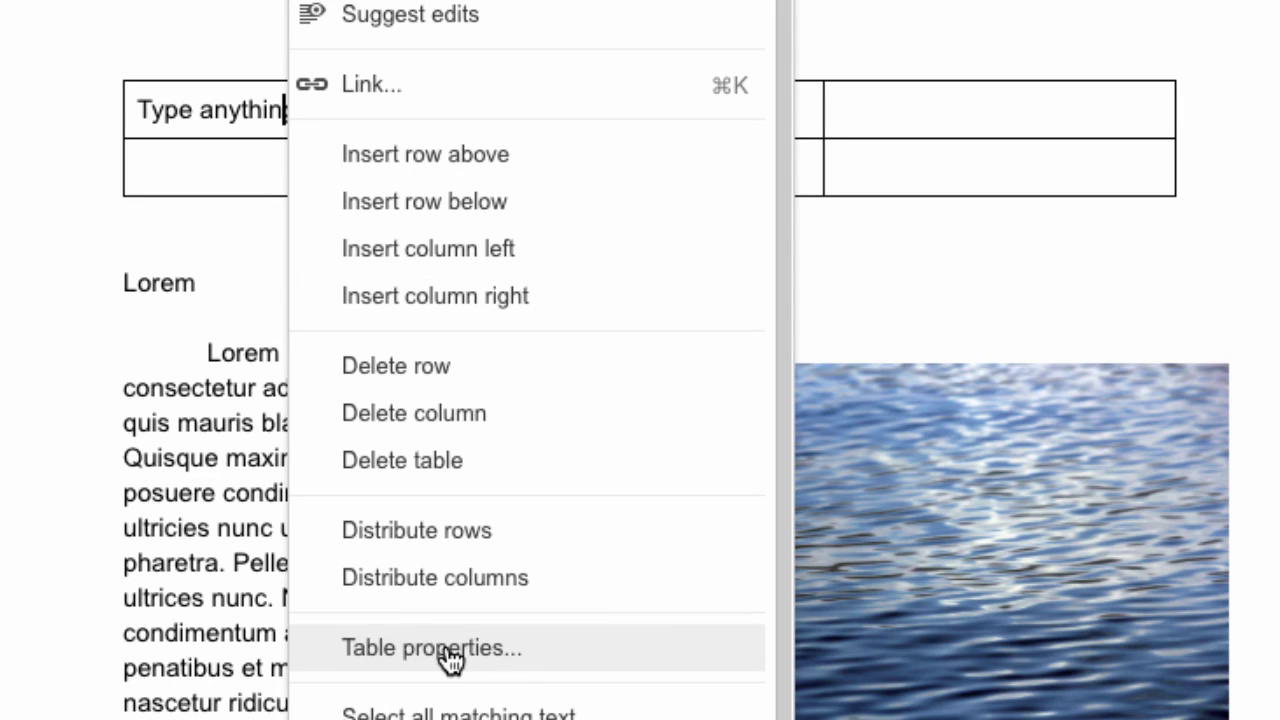
left_click(191, 183)
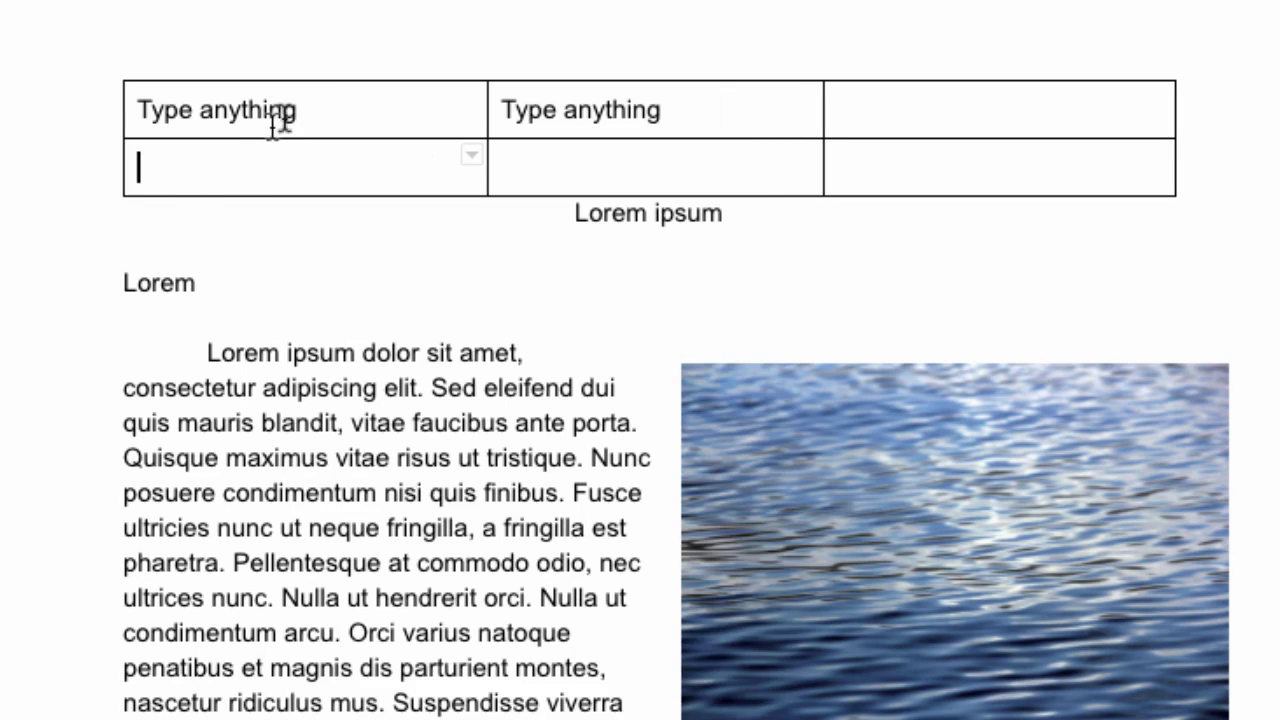
left_click(330, 108)
right_click(330, 108)
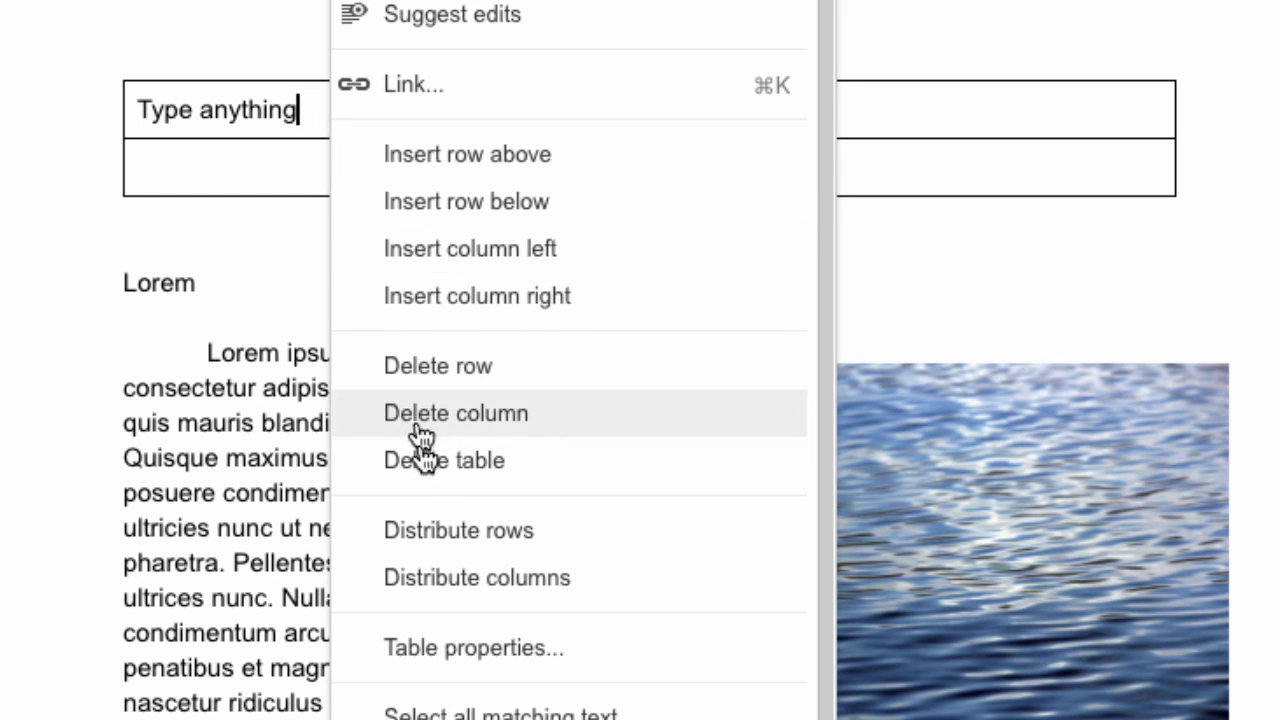
left_click(440, 650)
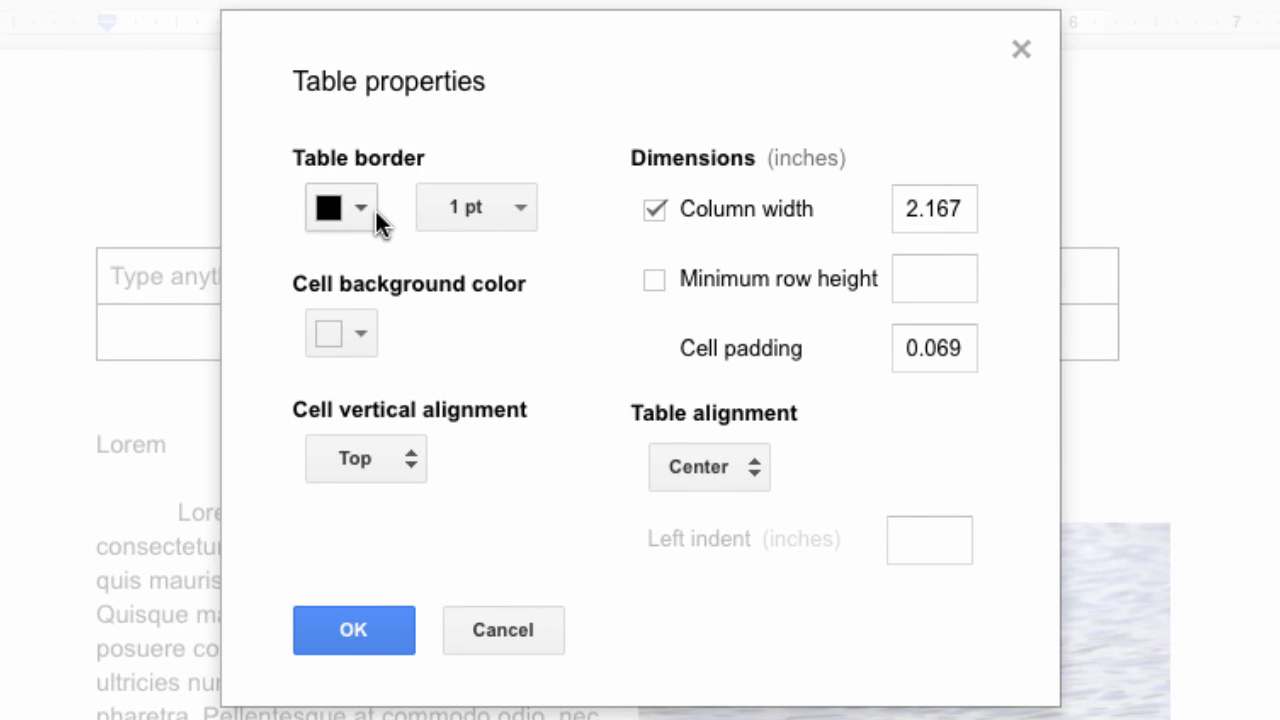
left_click(520, 212)
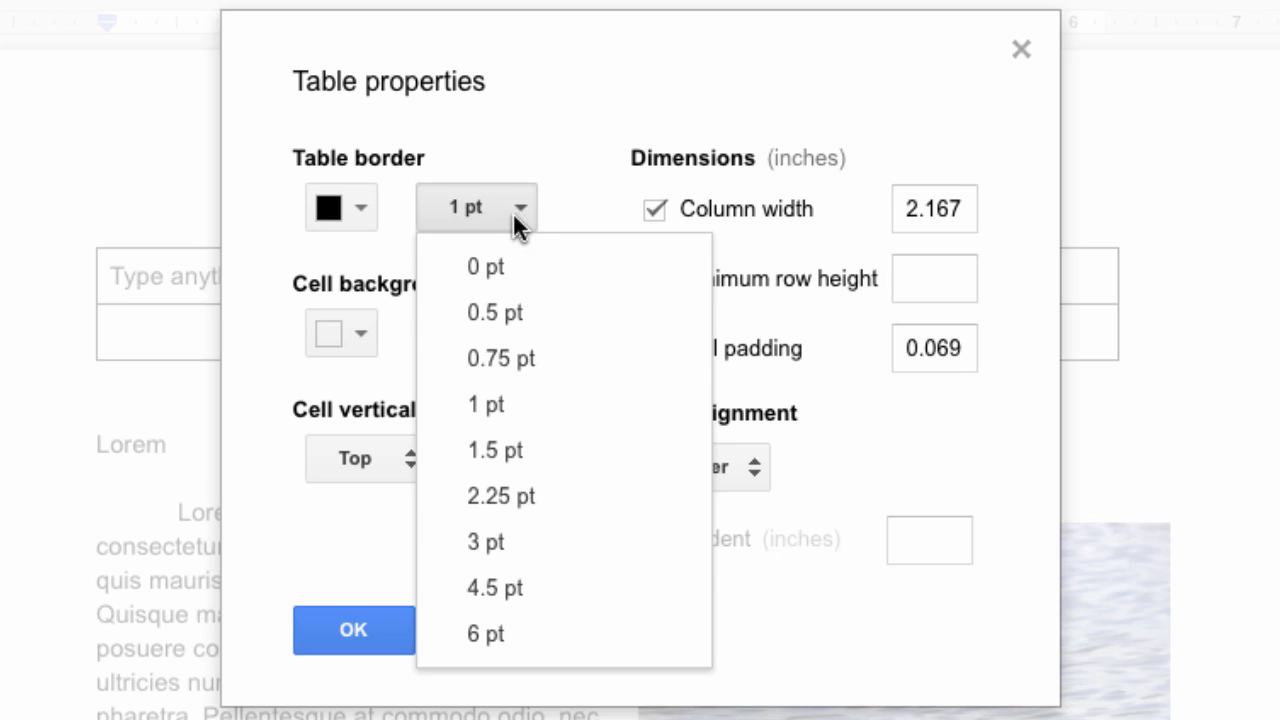
left_click(366, 322)
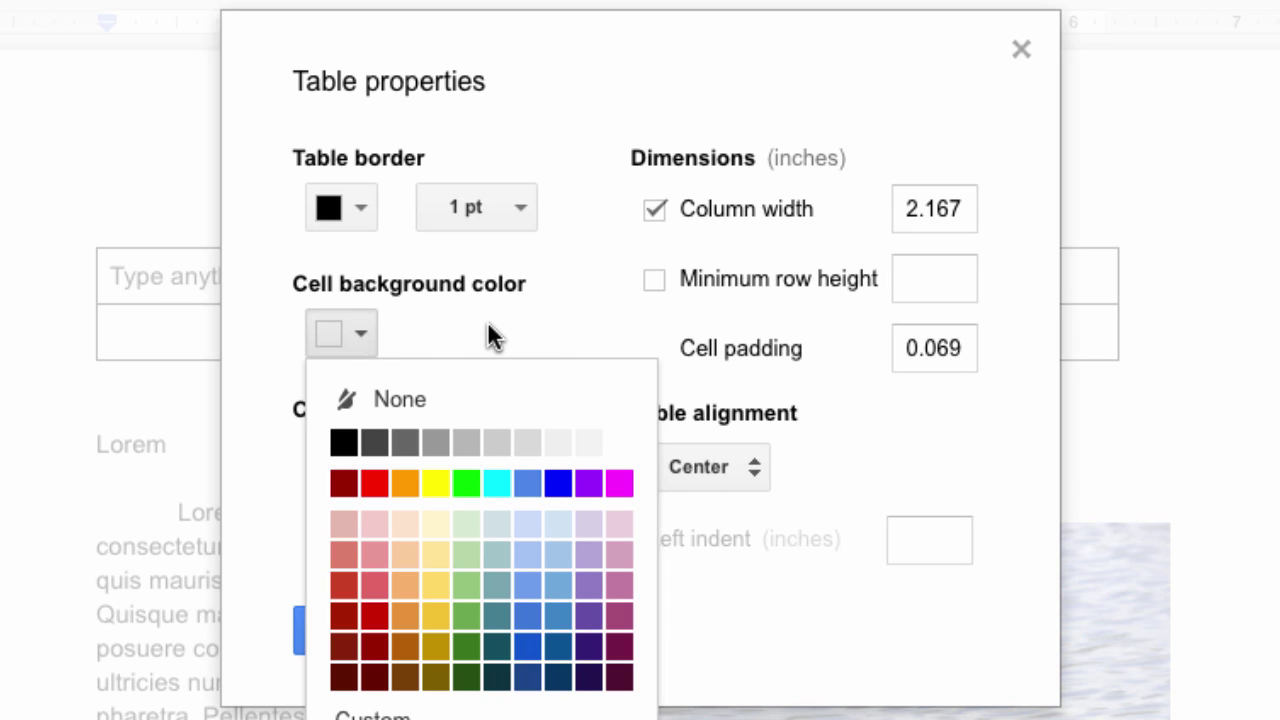
left_click(634, 145)
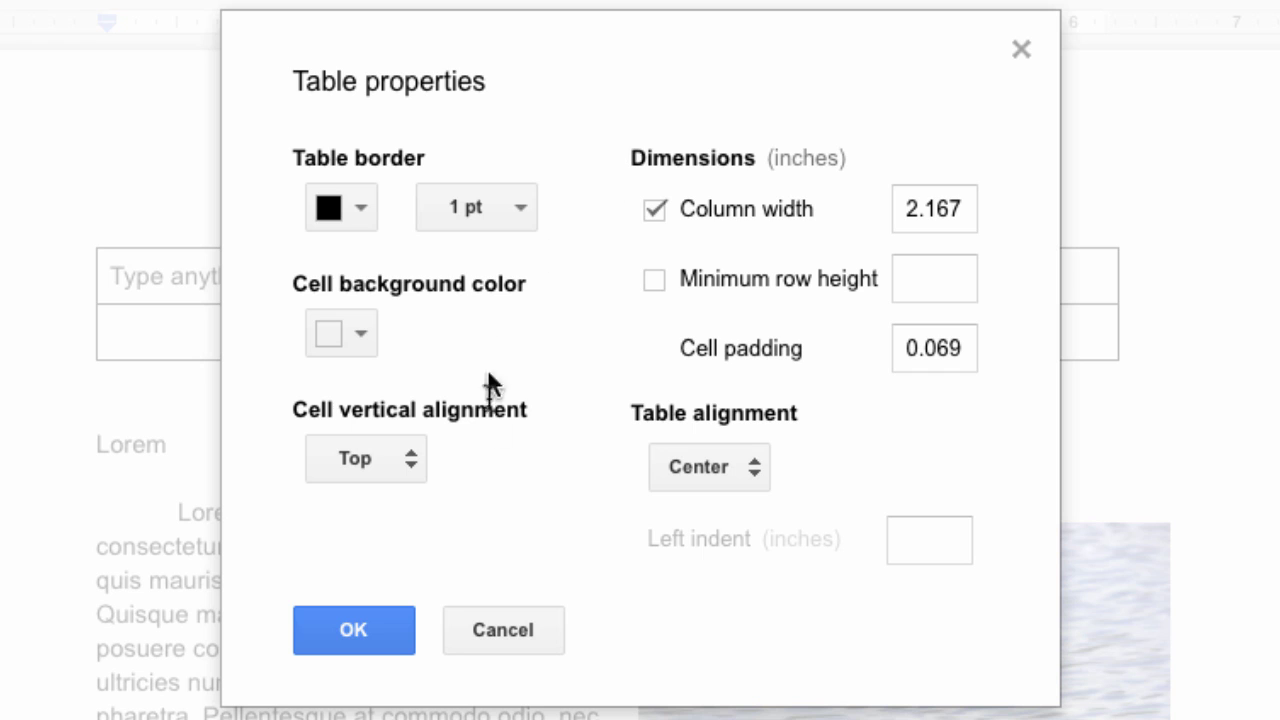
left_click(414, 456)
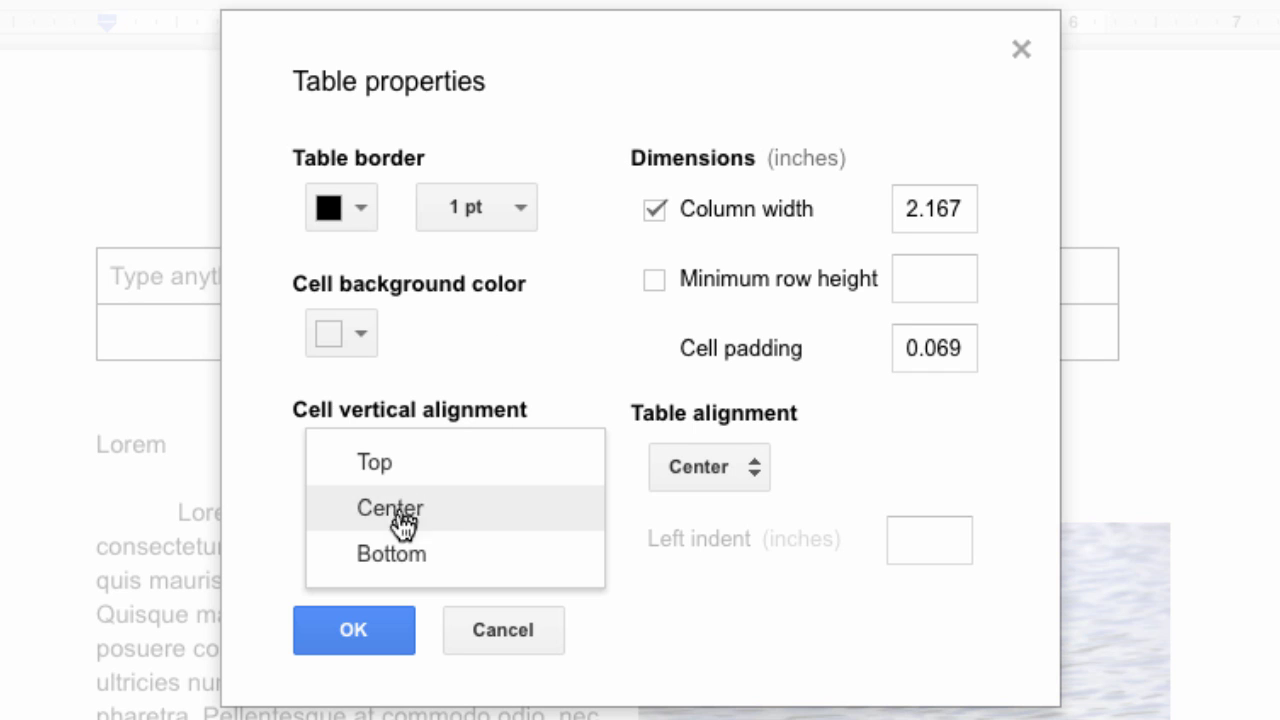
left_click(587, 341)
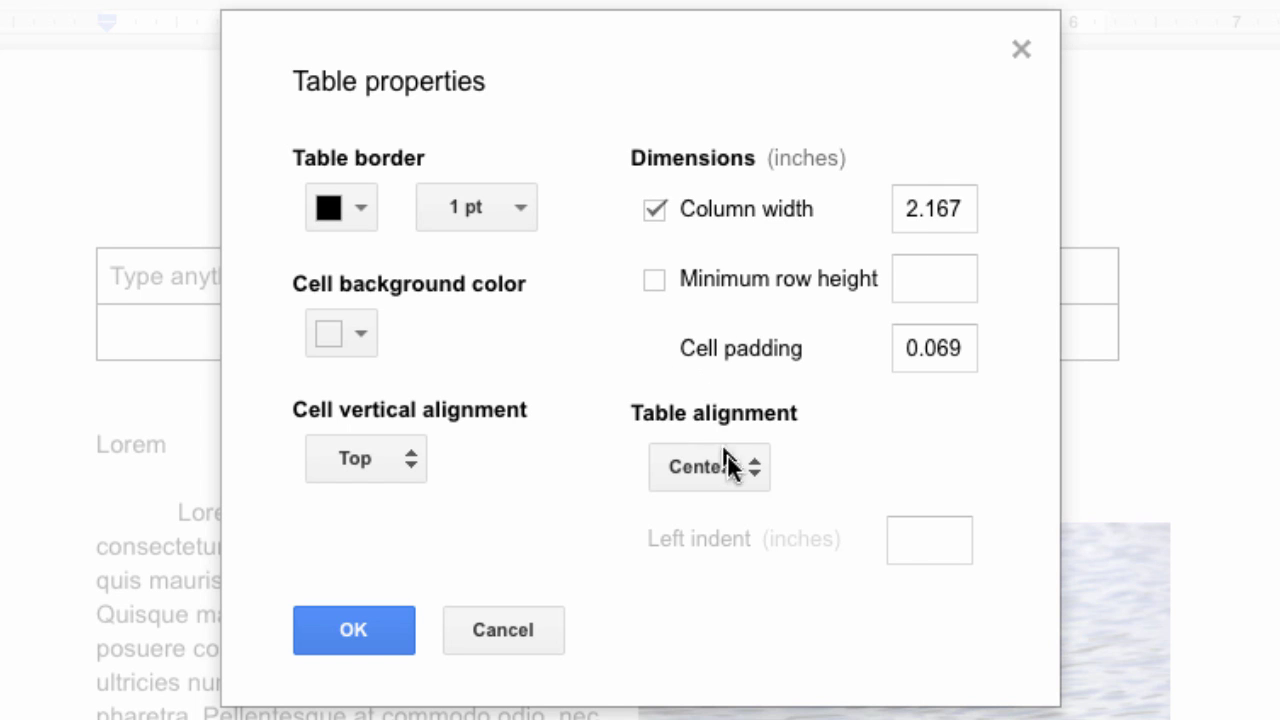
left_click(752, 476)
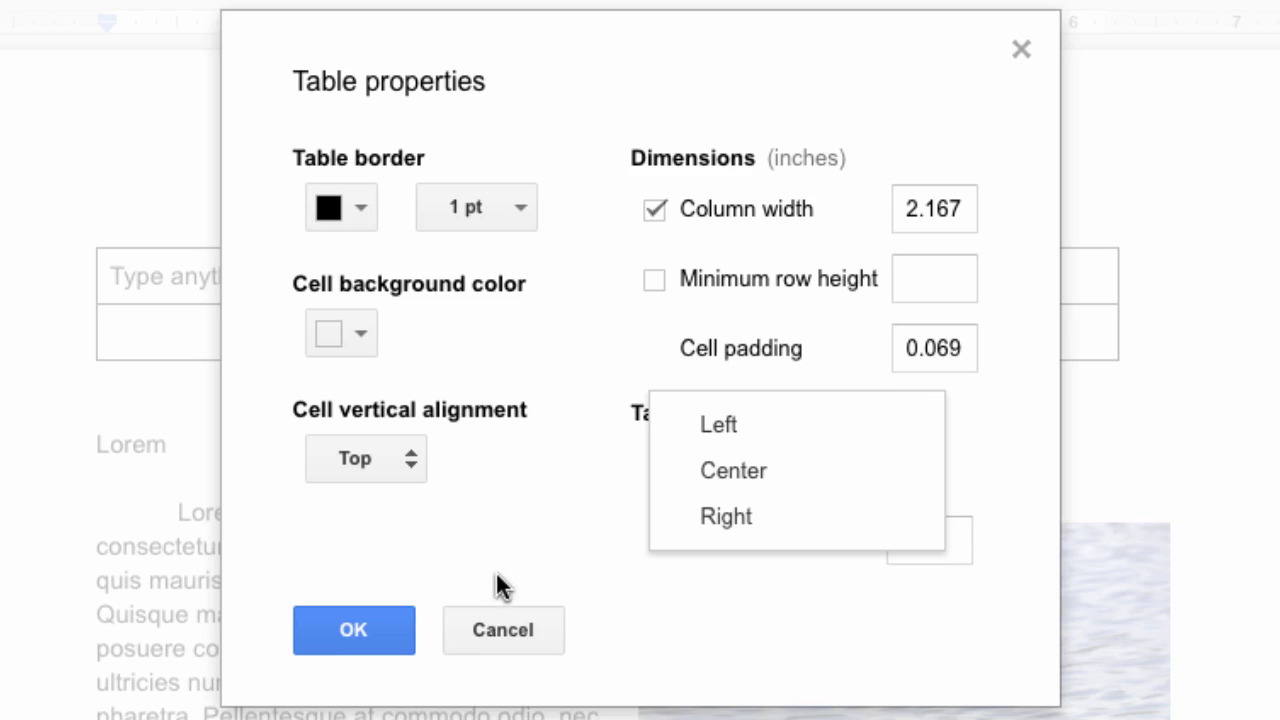
left_click(490, 630)
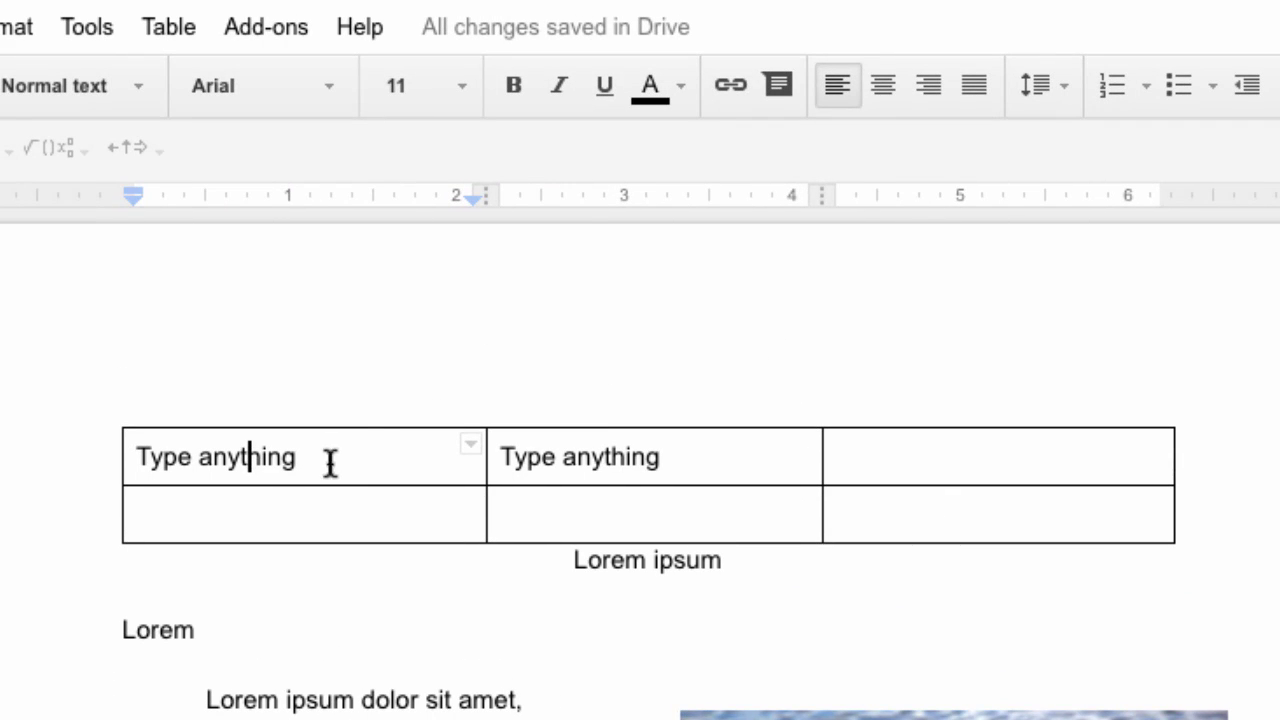
Center-align 'Type anything' in the first cell, then across all table cells
left_click(884, 85)
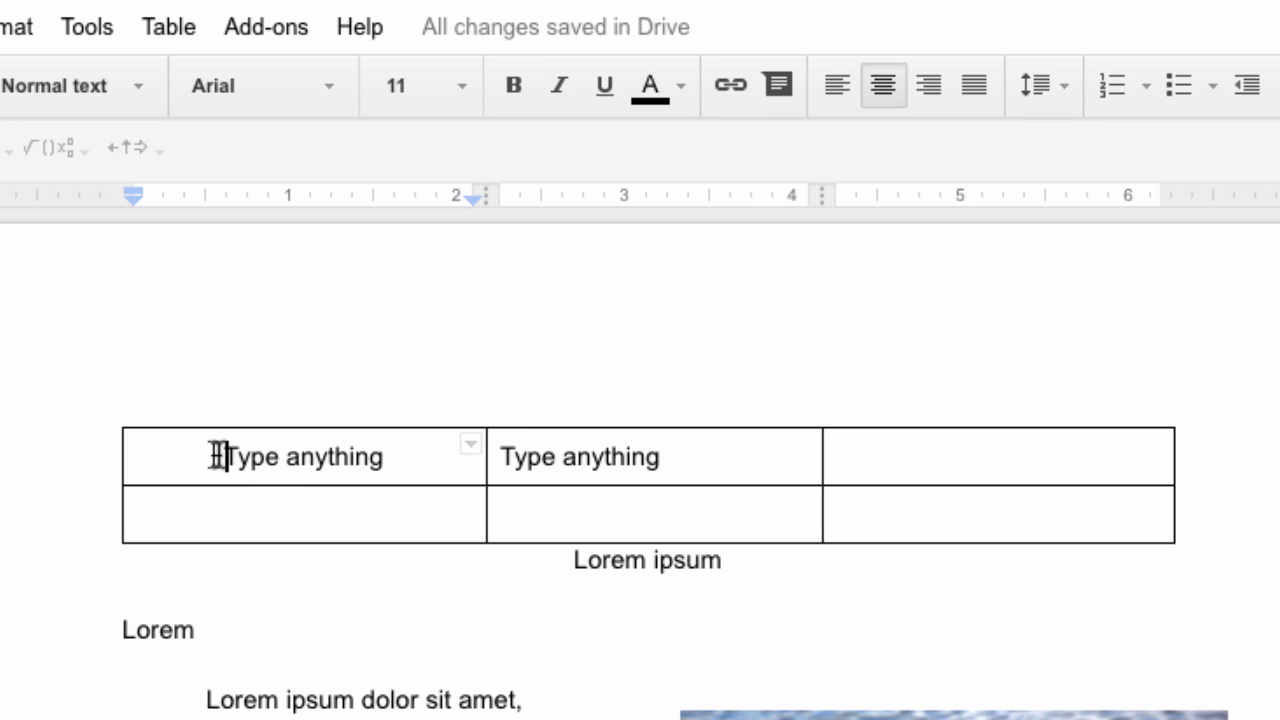
left_click_drag(217, 456, 900, 490)
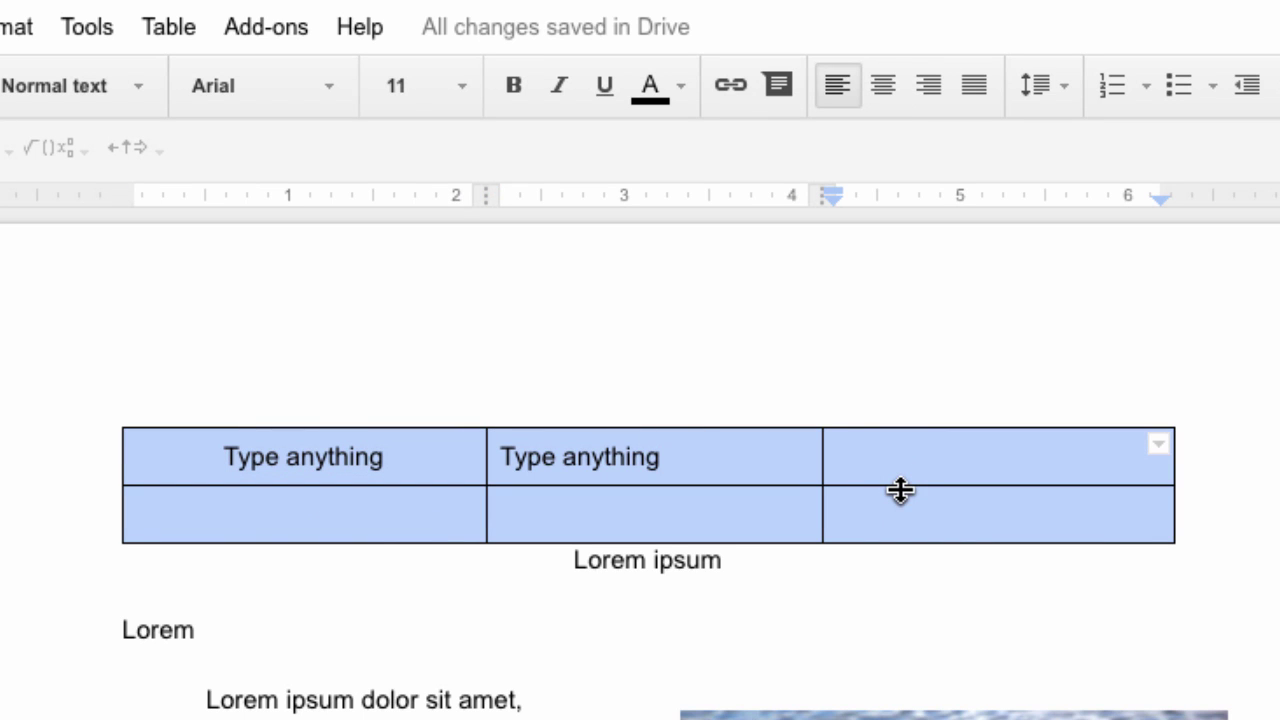
left_click(890, 88)
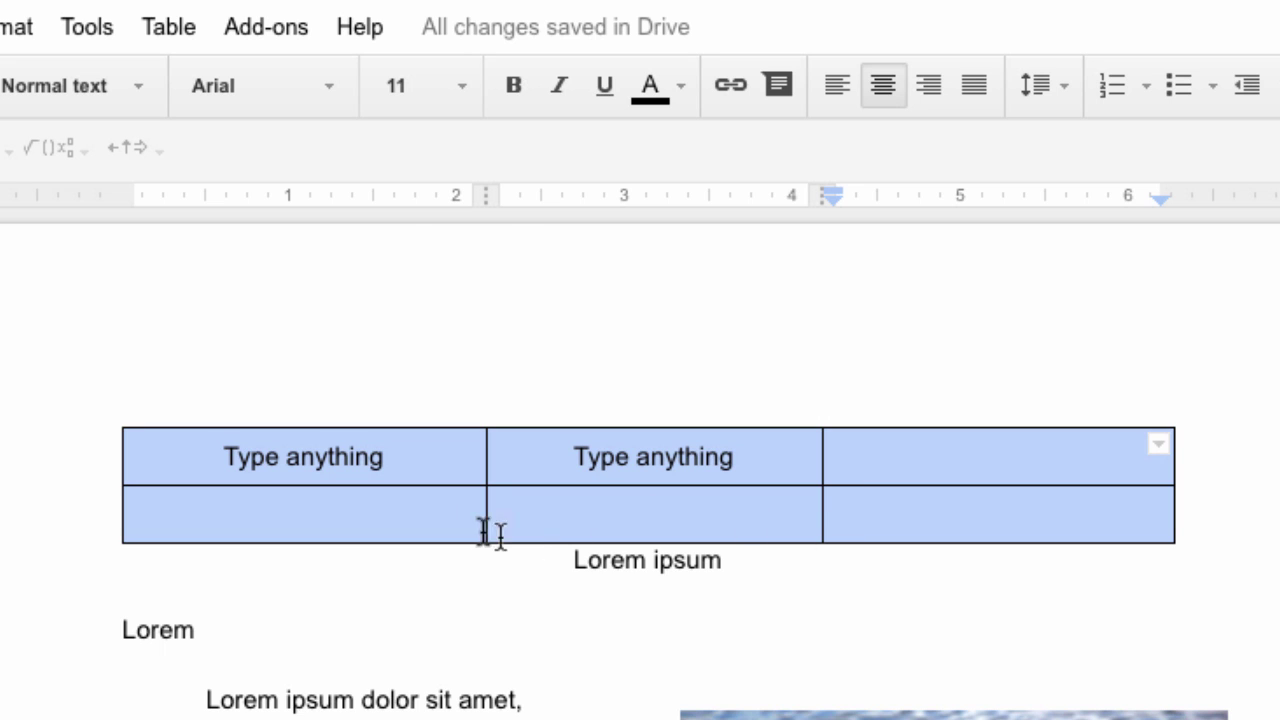
left_click(548, 505)
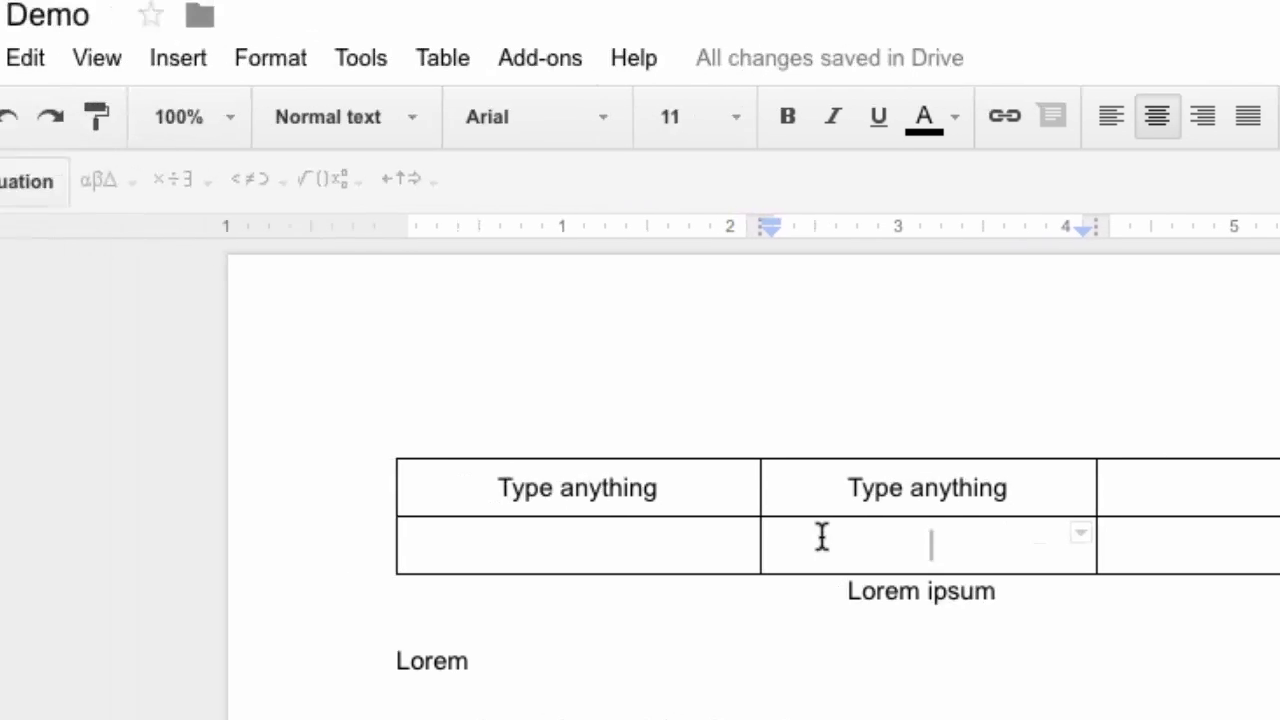
left_click(354, 80)
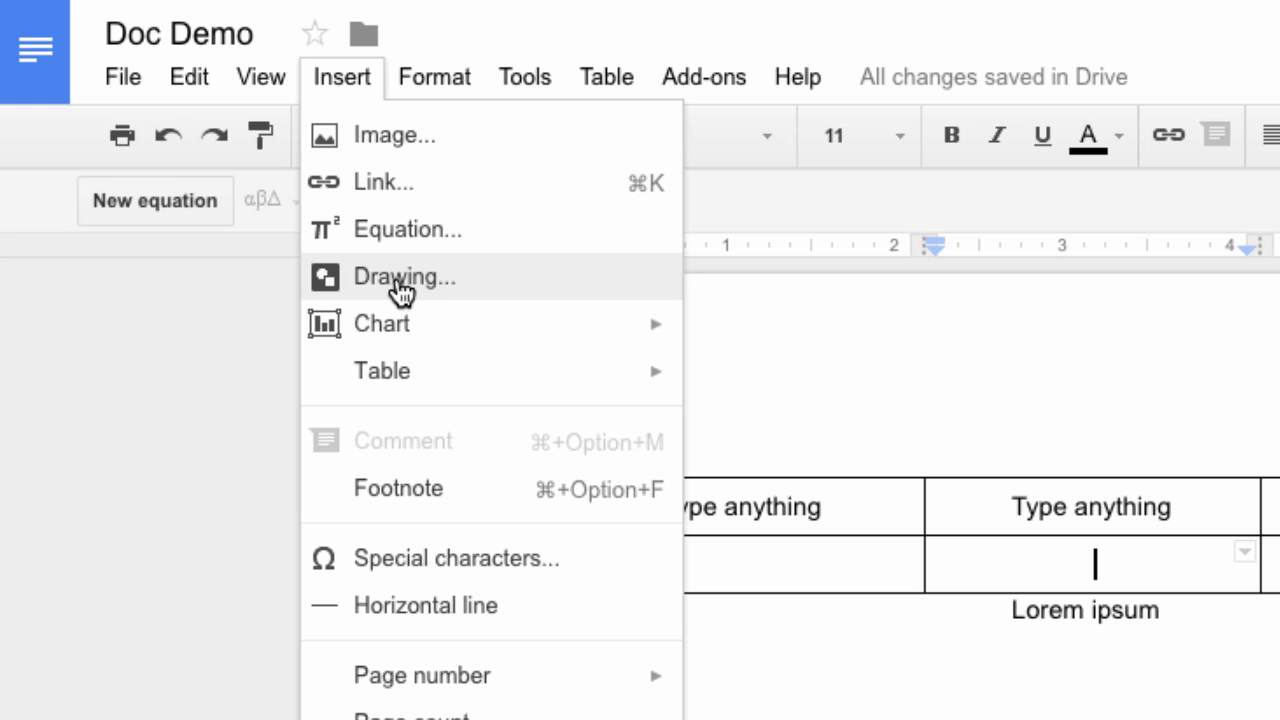
Select all six cells of the 3 x 2 table and show its border options
left_click(847, 563)
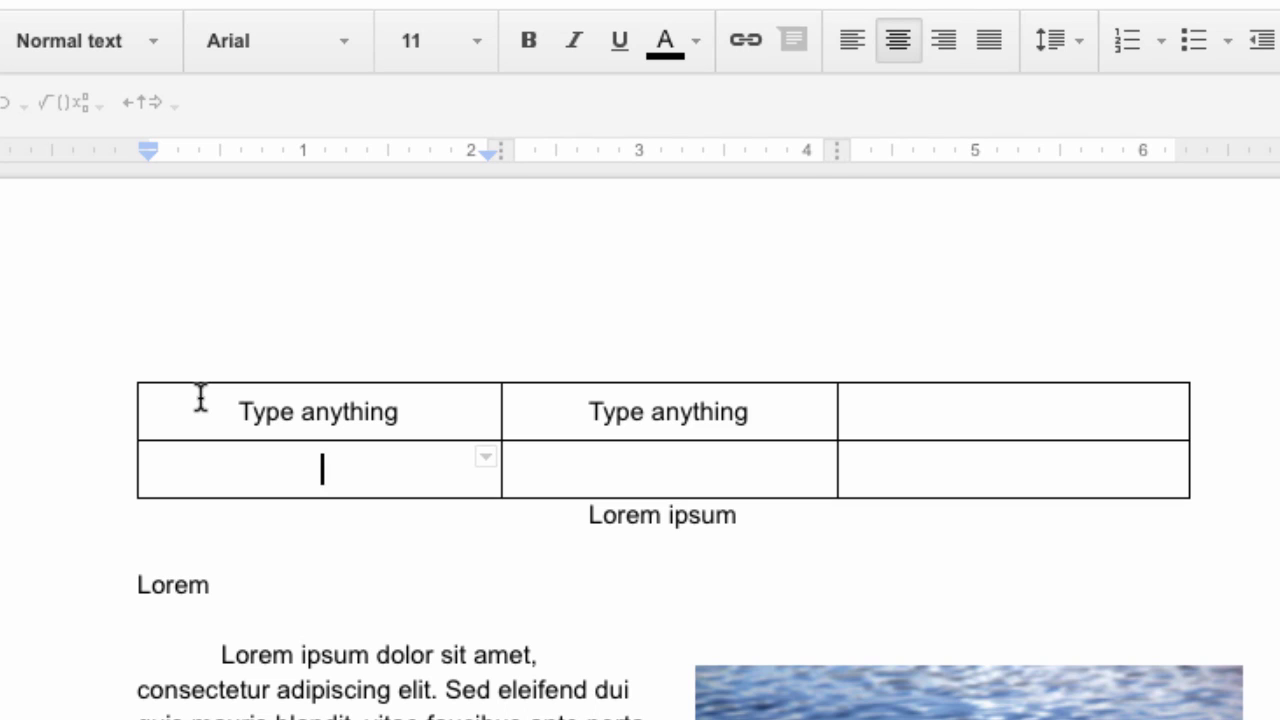
left_click_drag(200, 398, 860, 451)
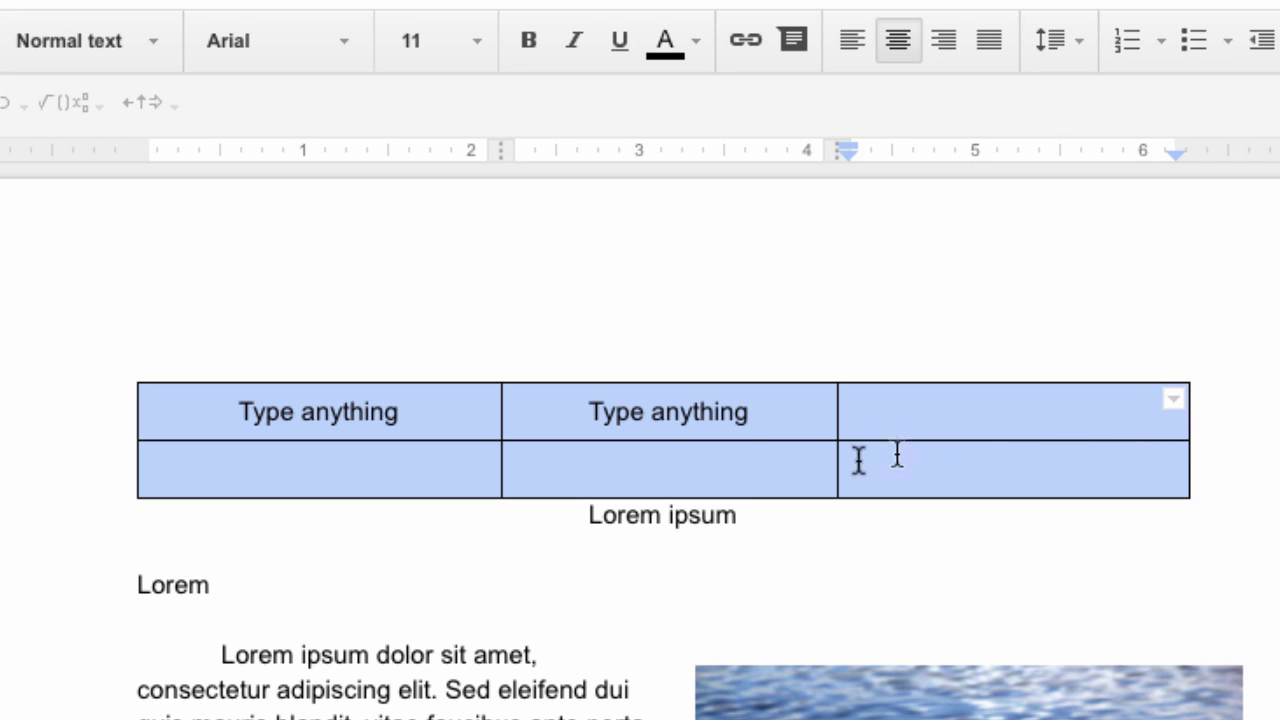
left_click(437, 470)
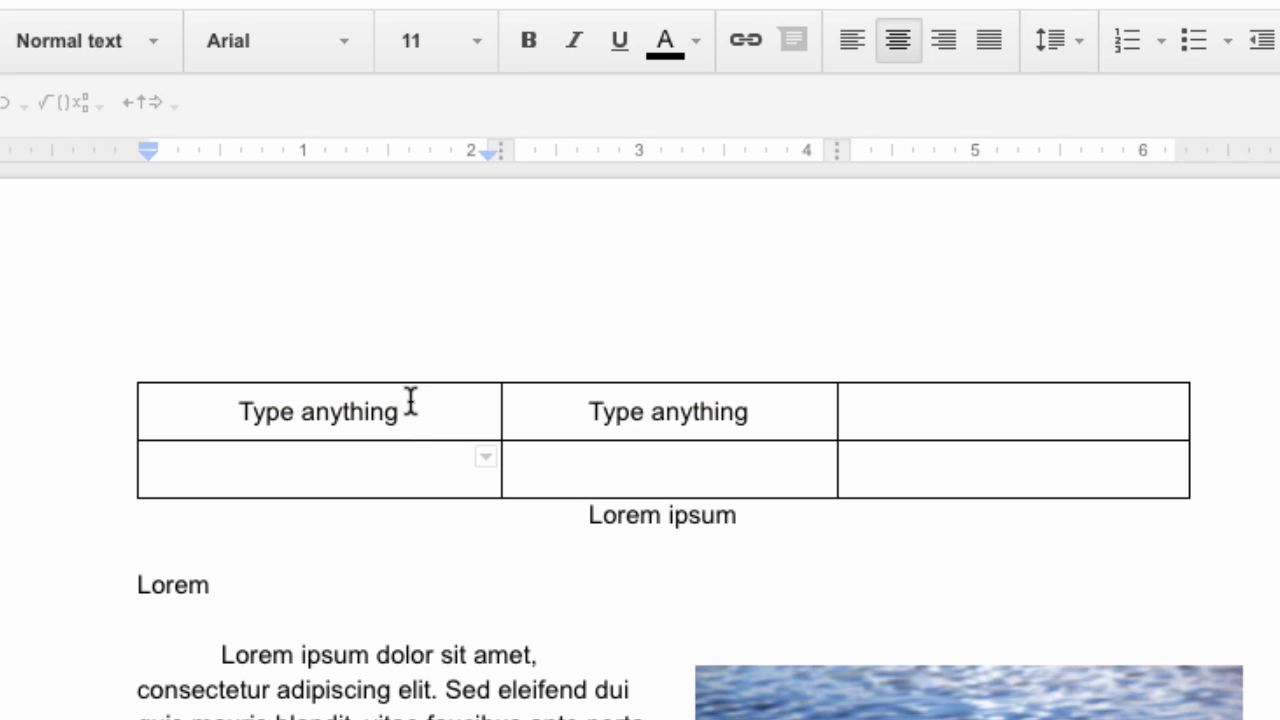
left_click(409, 404)
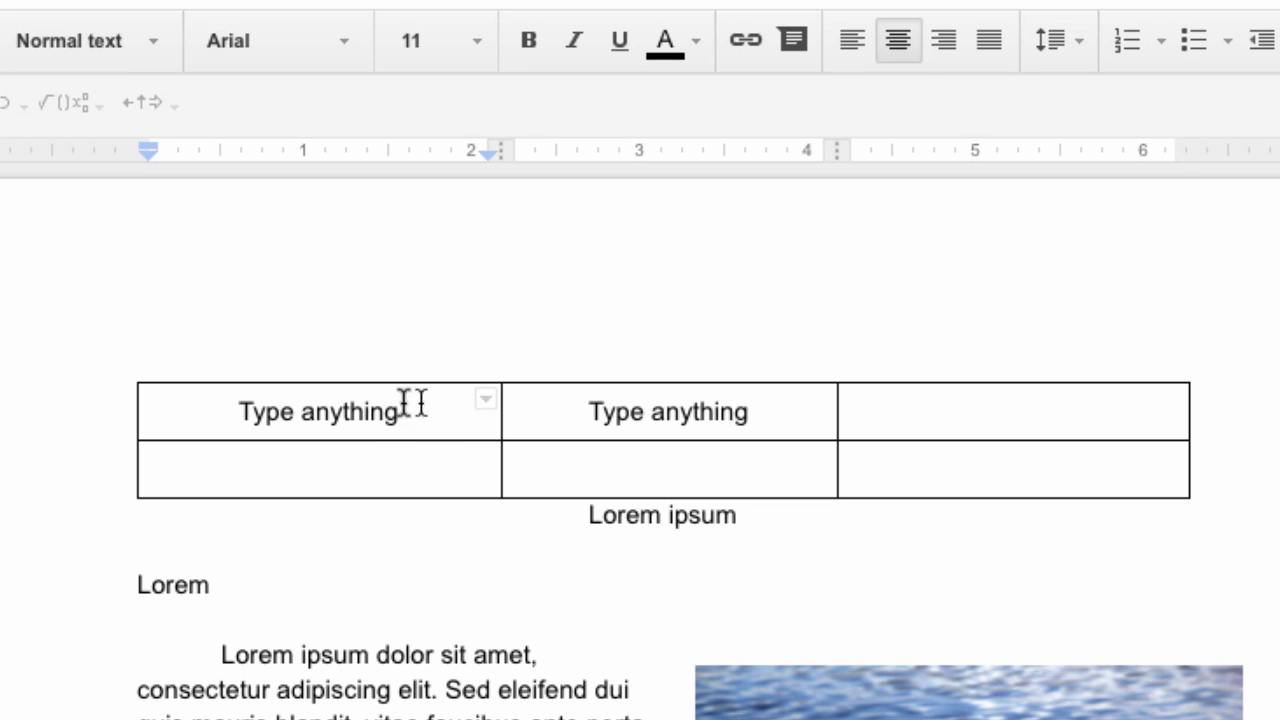
left_click(240, 402)
left_click_drag(240, 402, 1015, 447)
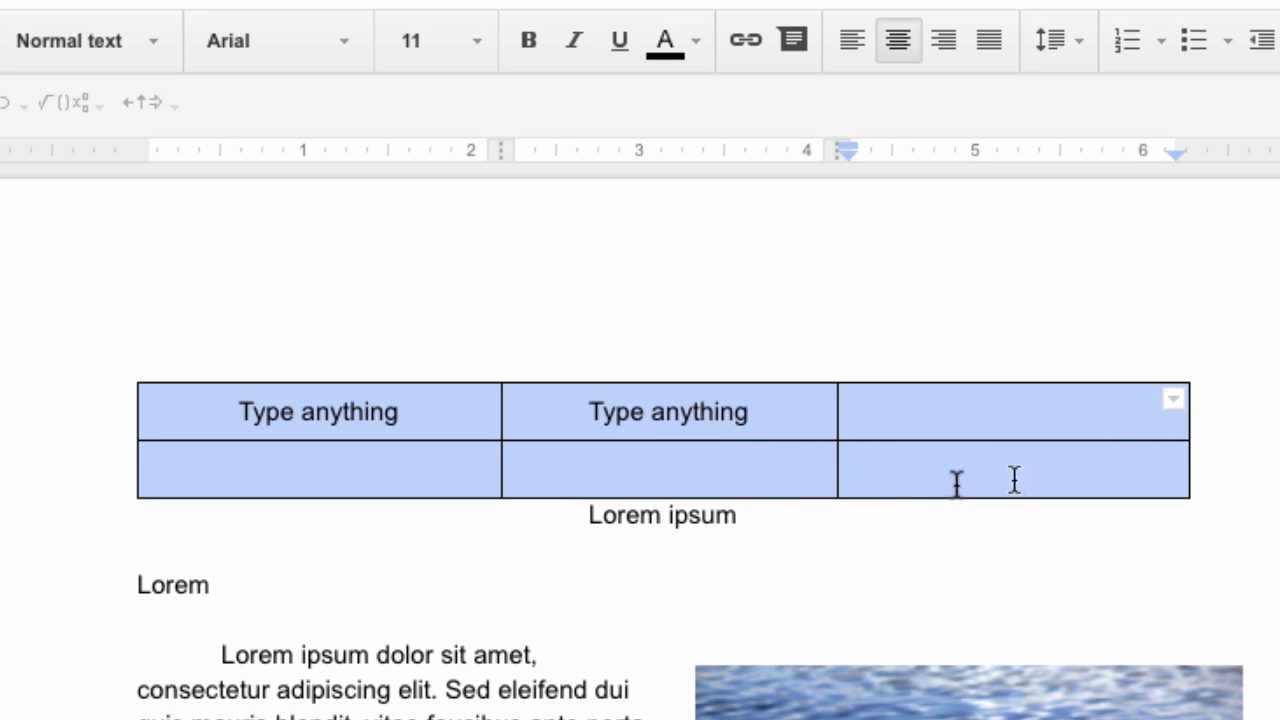
left_click(1174, 404)
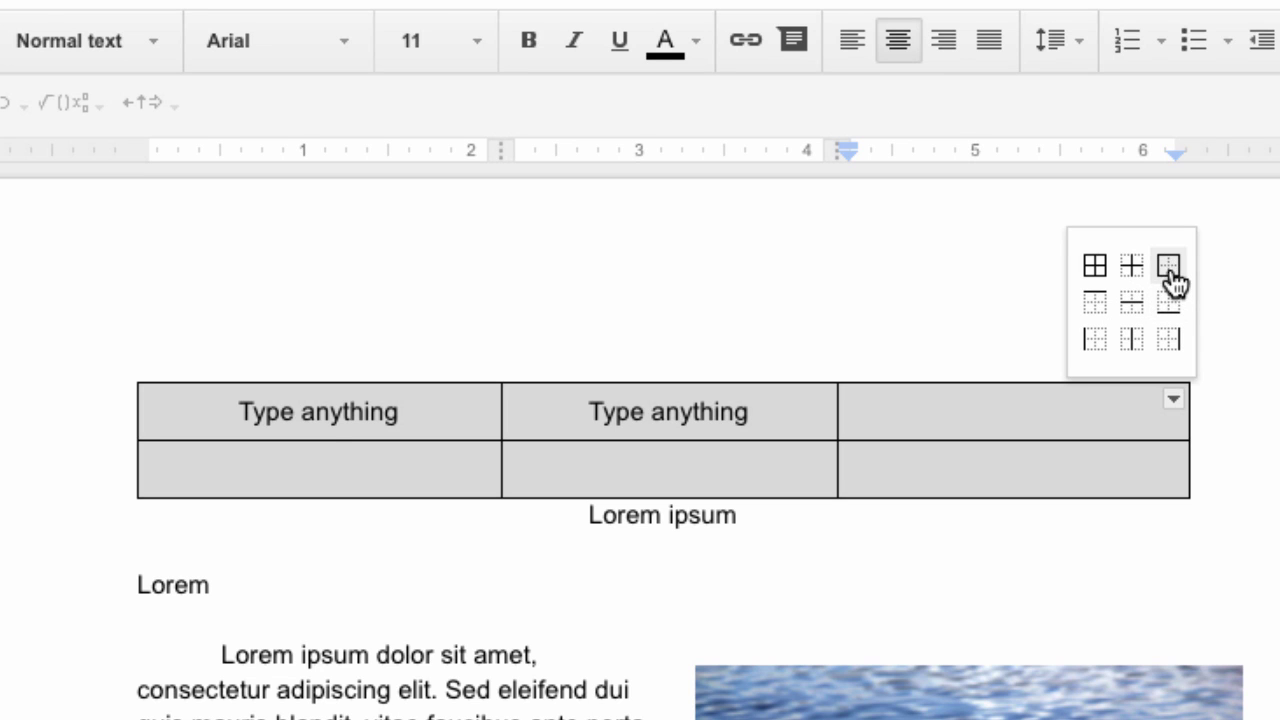
Make the table's outer border red
left_click(1169, 266)
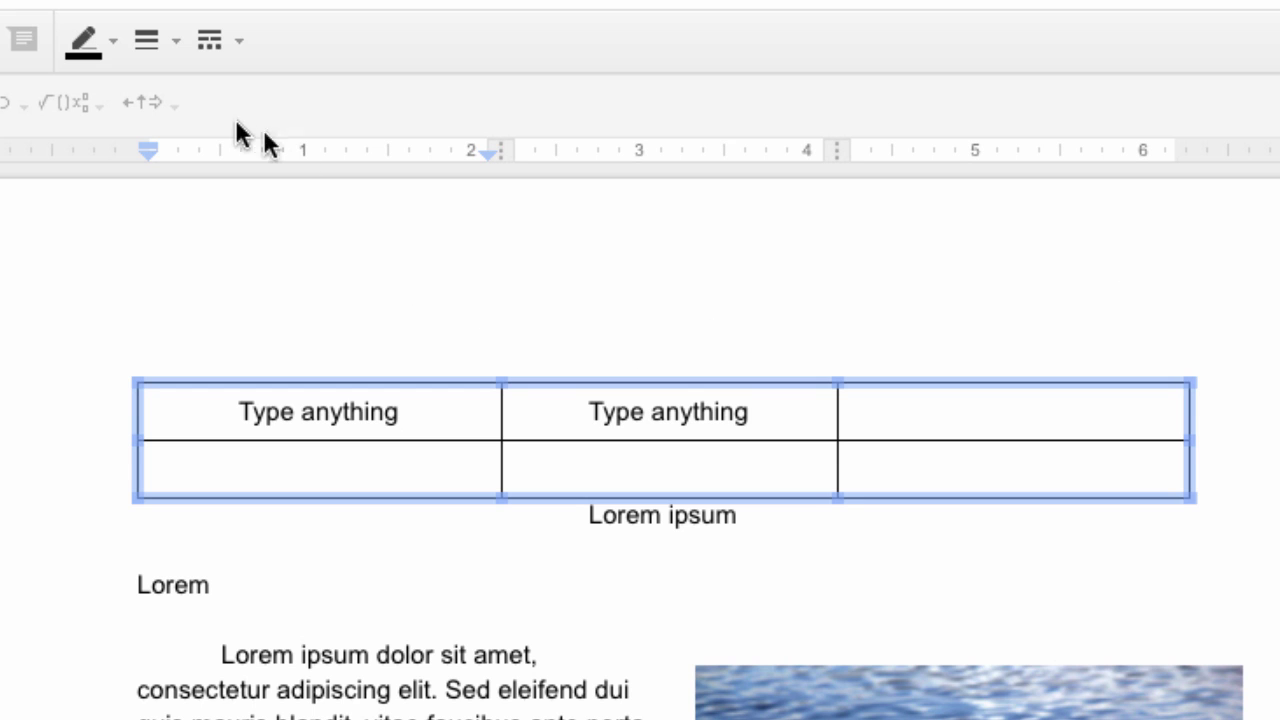
left_click(107, 42)
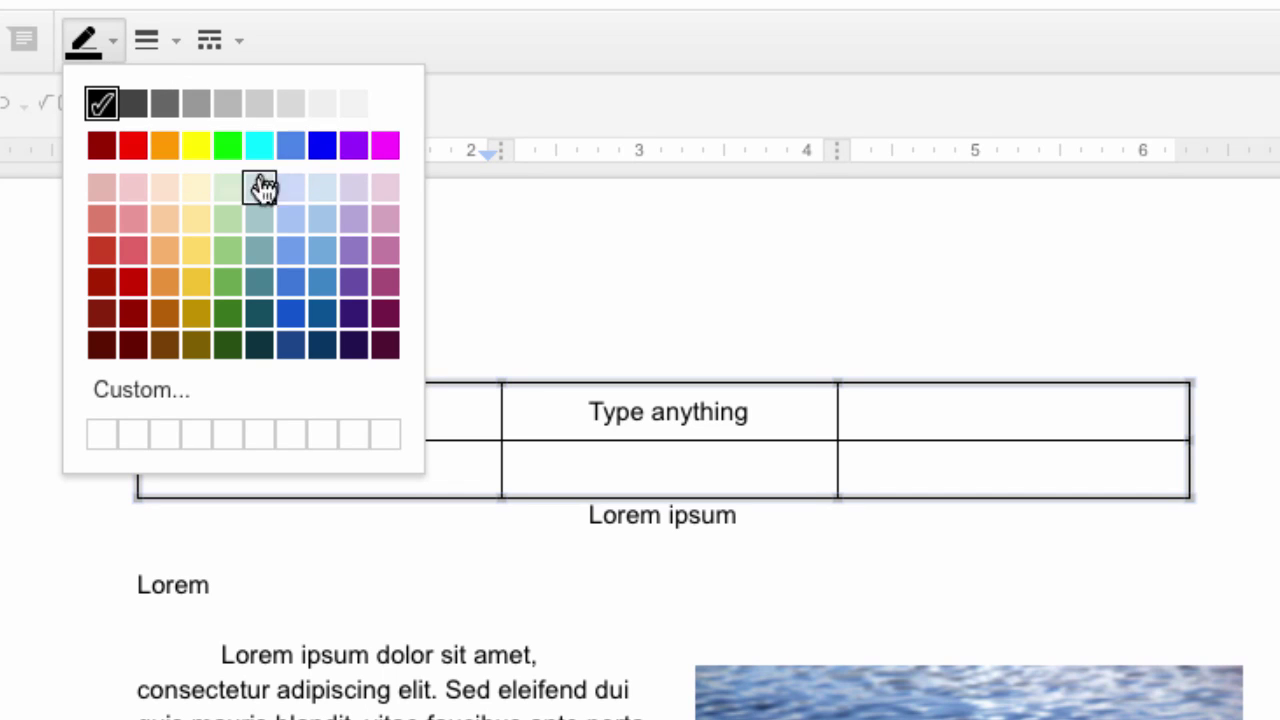
left_click(130, 145)
left_click(580, 457)
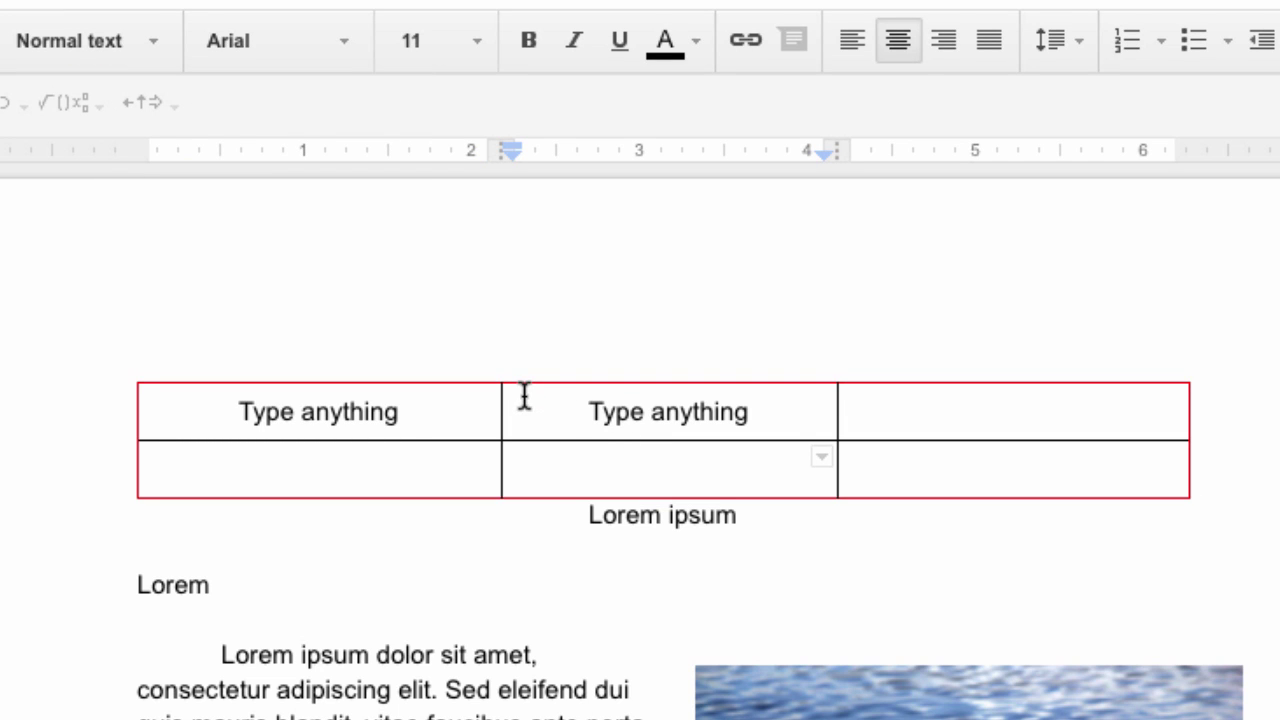
Set the table's outer border width to 3pt
left_click_drag(480, 405, 950, 472)
left_click(1173, 399)
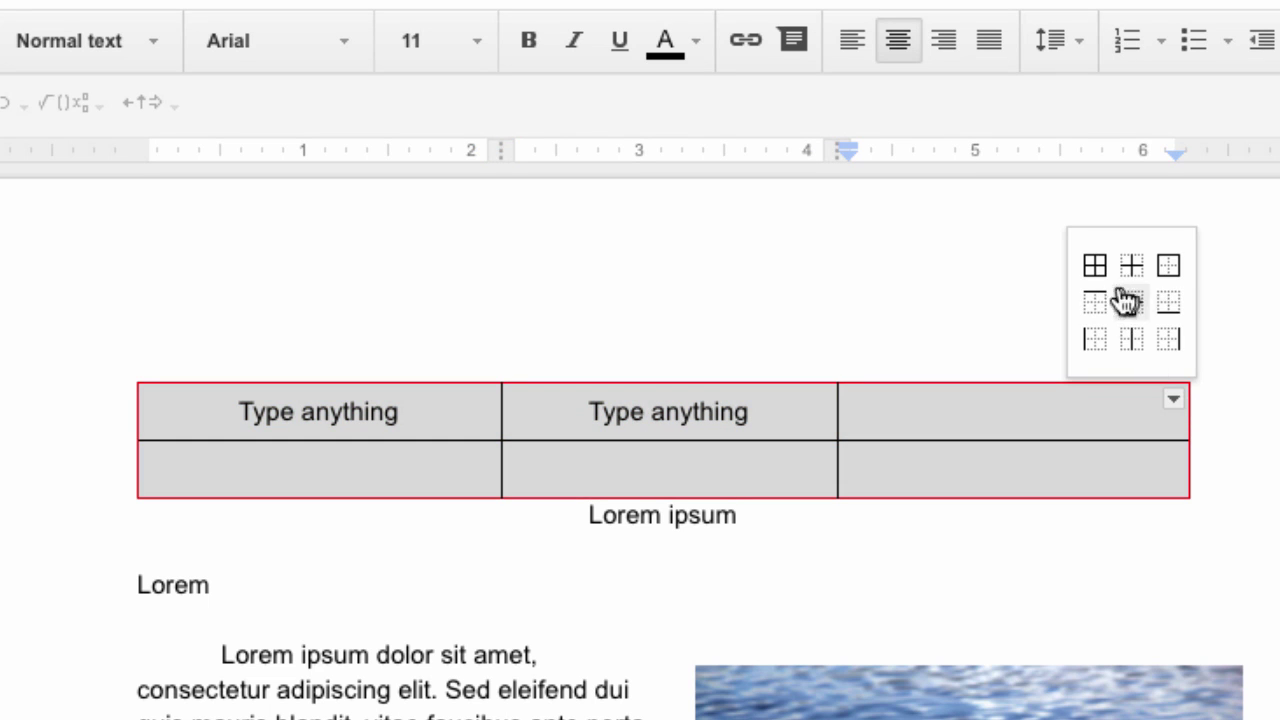
left_click(1166, 267)
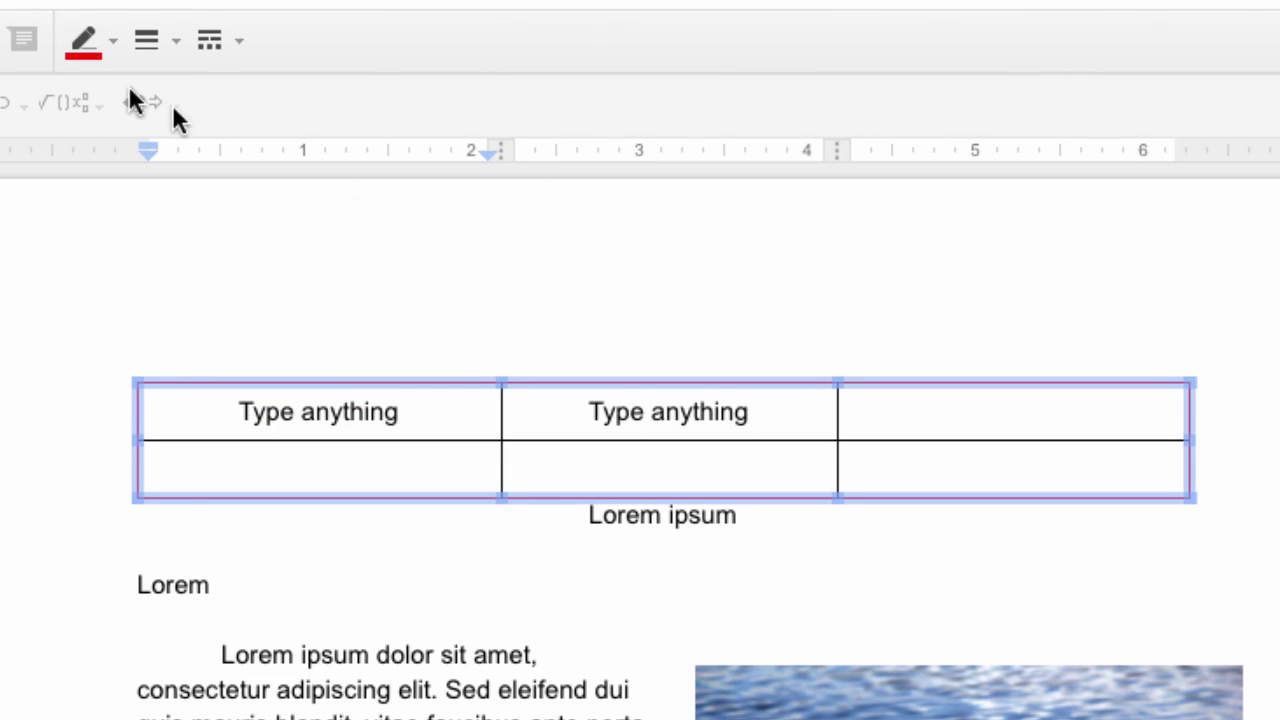
left_click(153, 41)
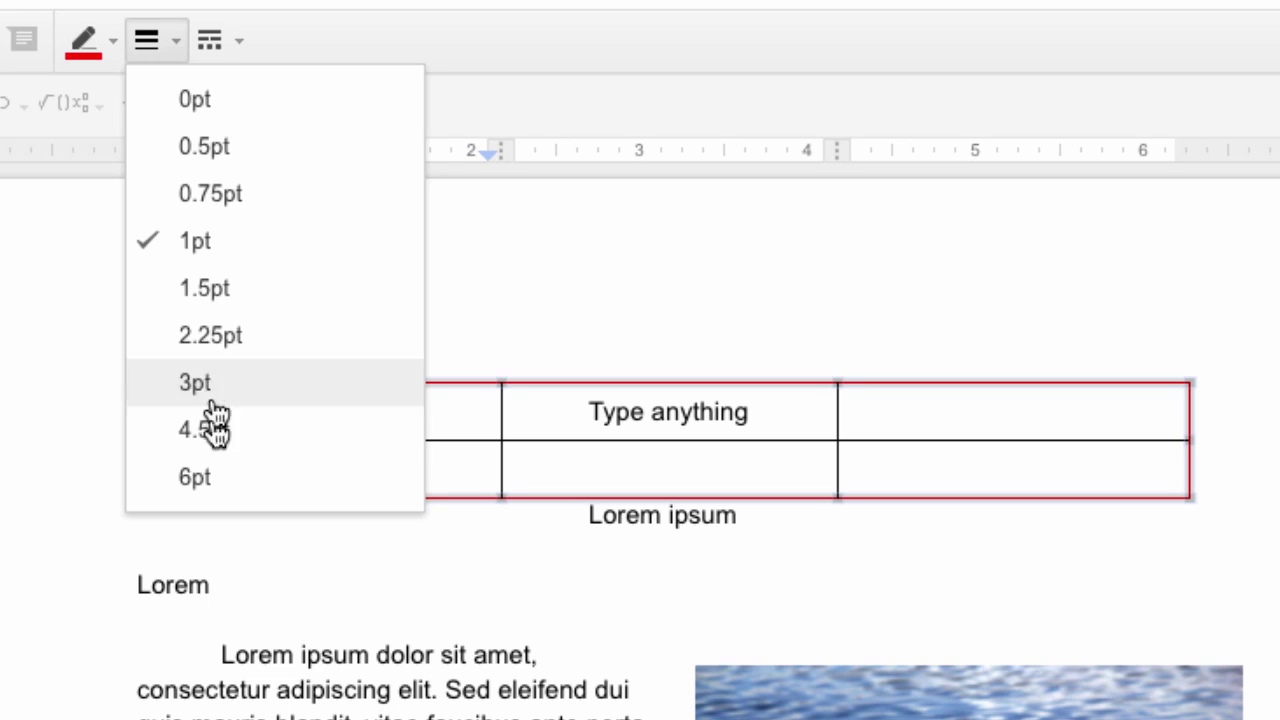
left_click(240, 392)
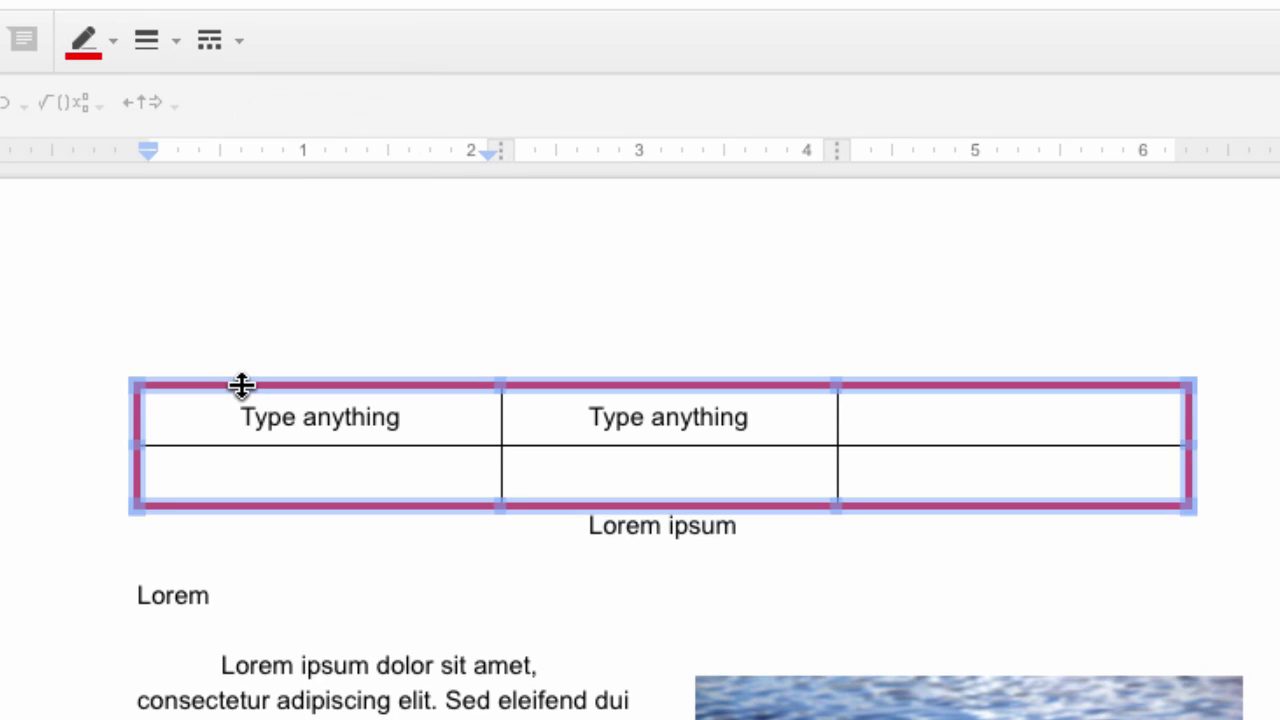
left_click(430, 468)
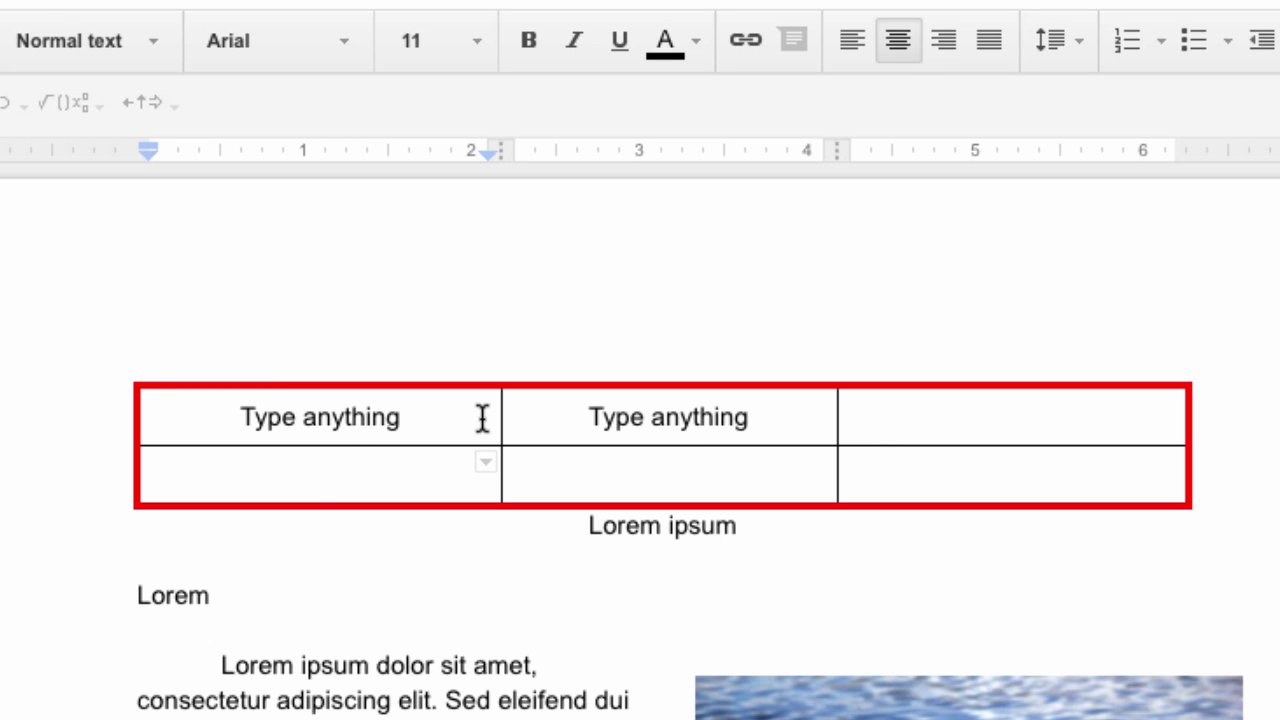
left_click_drag(243, 406, 883, 457)
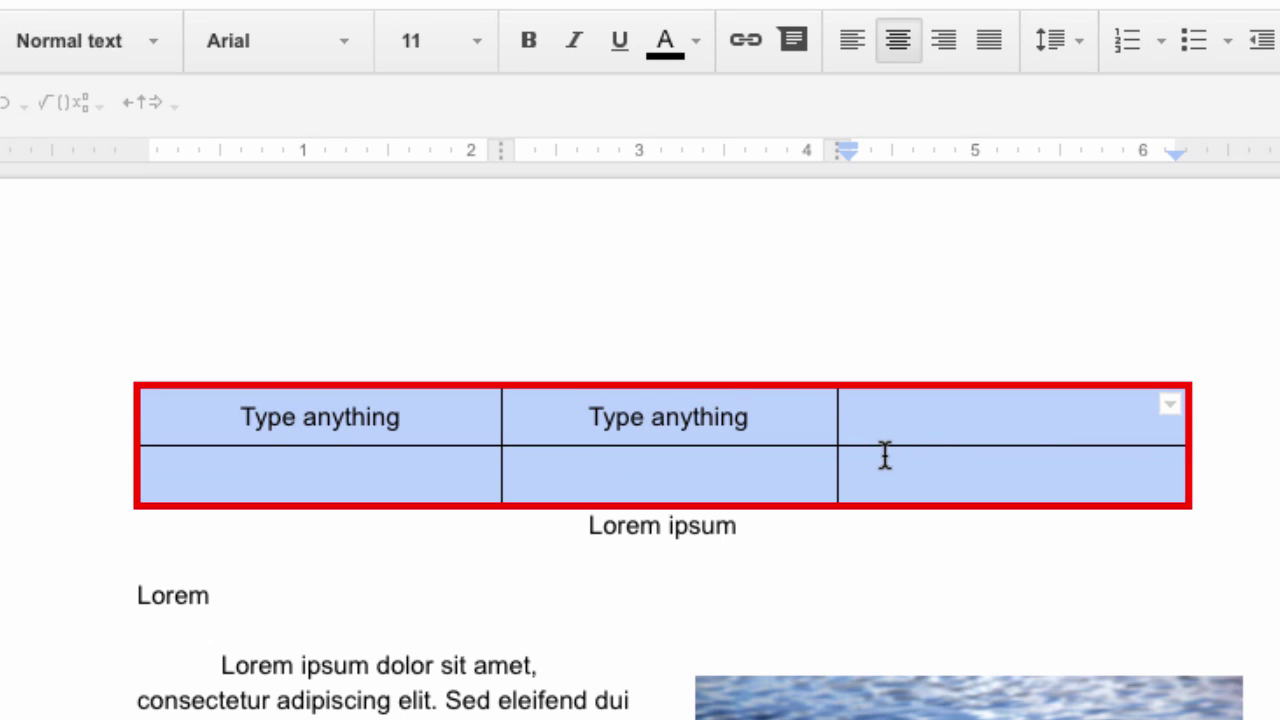
Make the table's inner borders blue, 2.25pt thick and dashed
left_click(1176, 410)
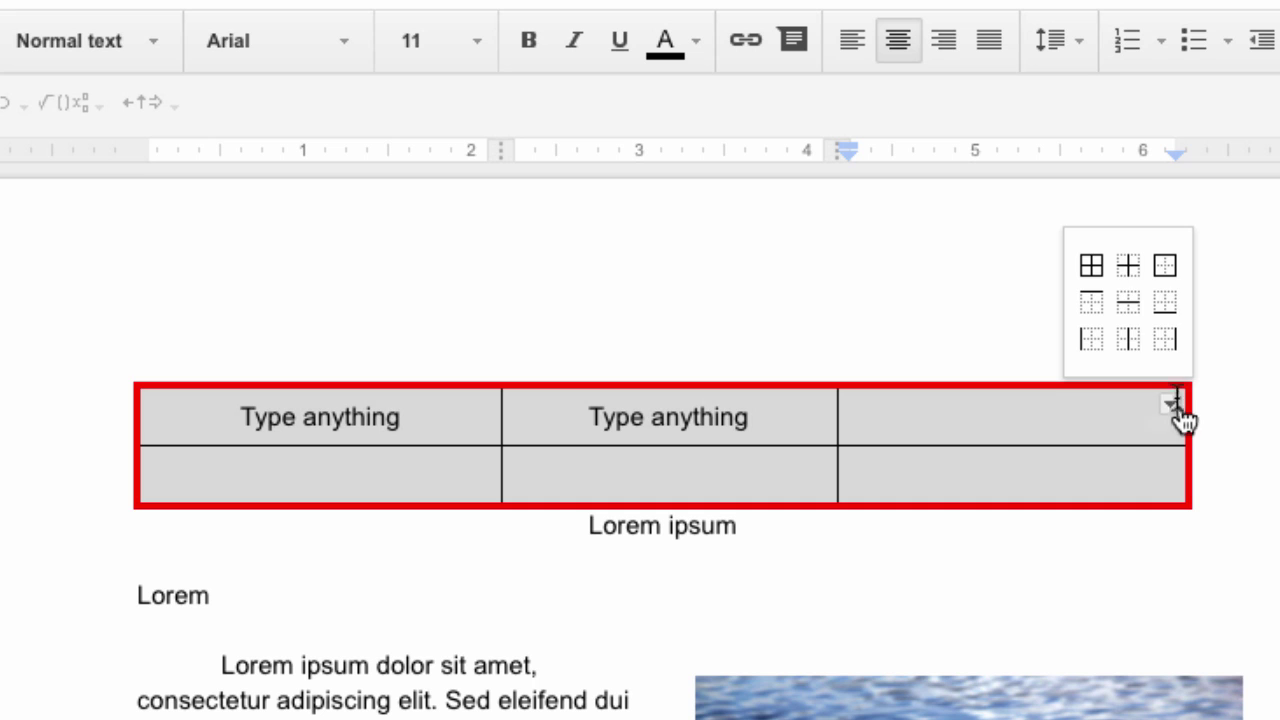
left_click(1132, 278)
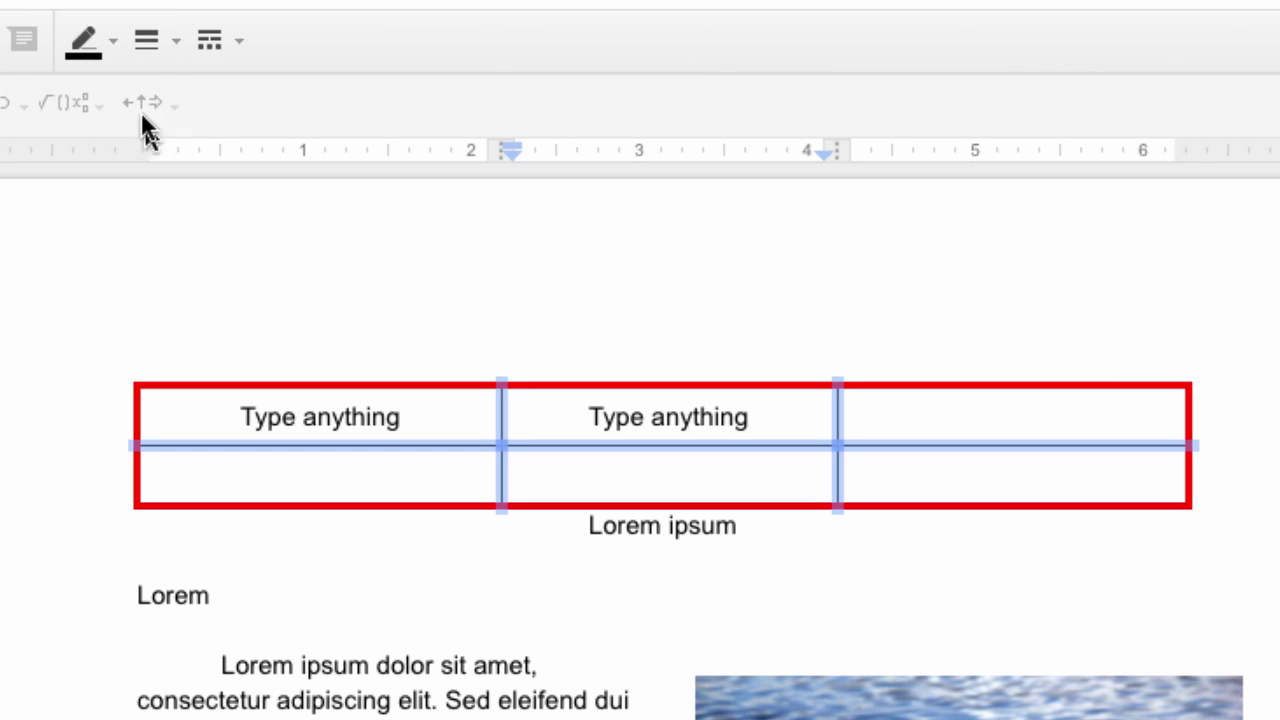
left_click(110, 42)
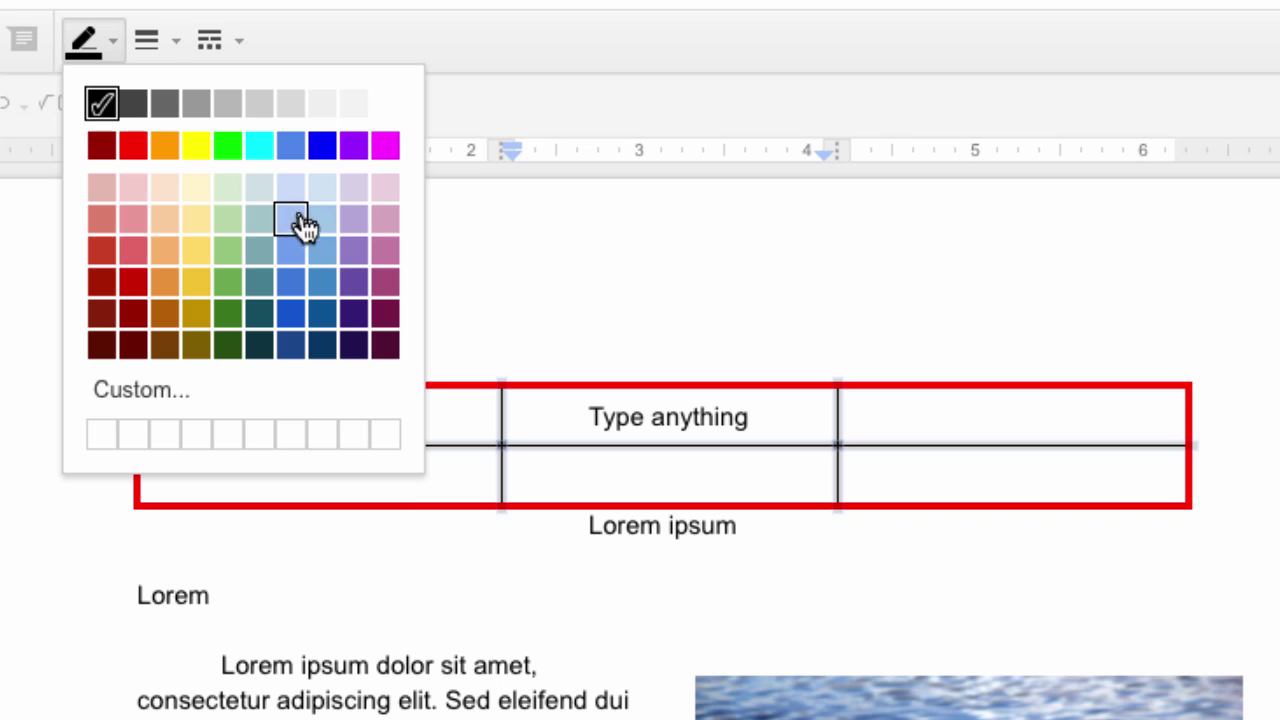
left_click(322, 146)
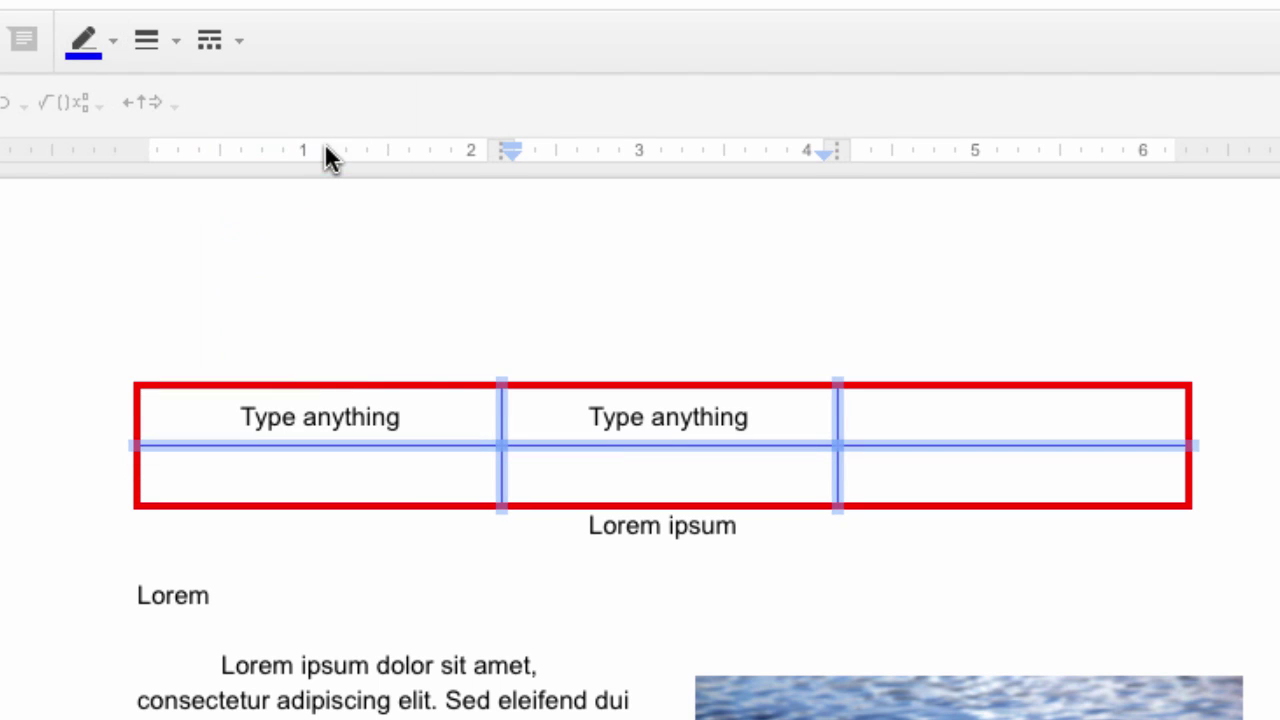
left_click(177, 45)
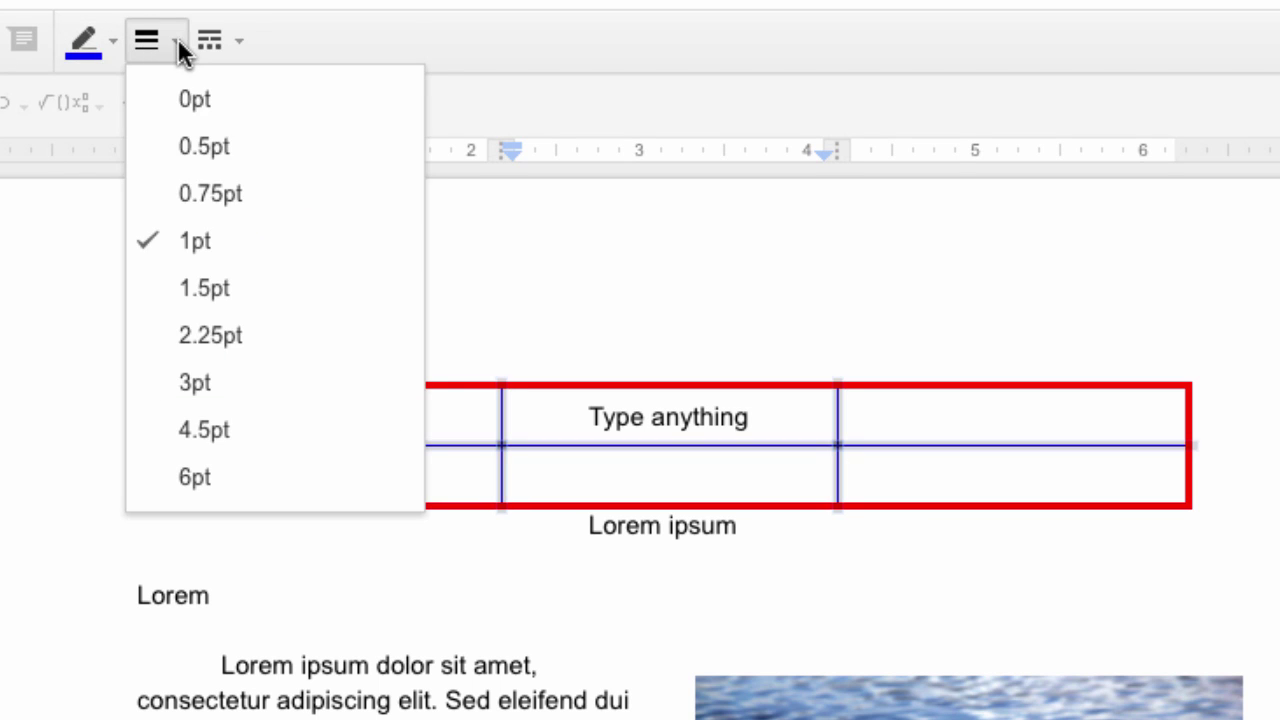
left_click(212, 337)
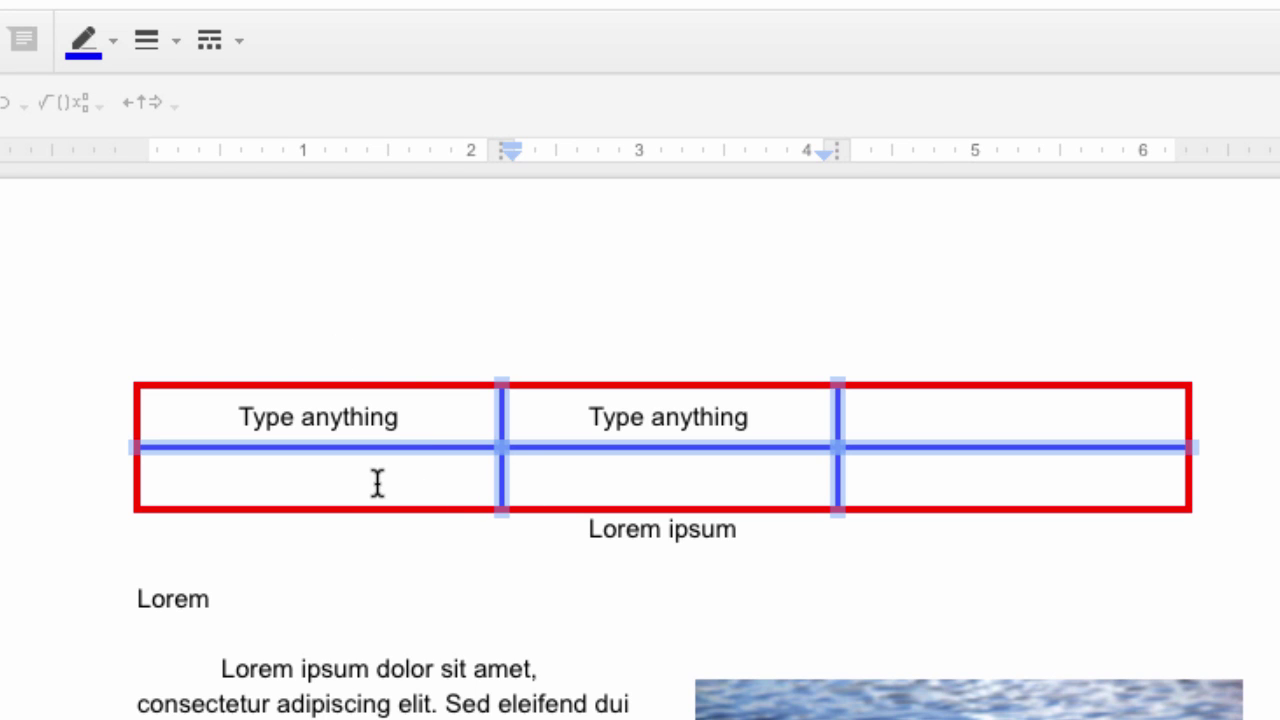
left_click(241, 42)
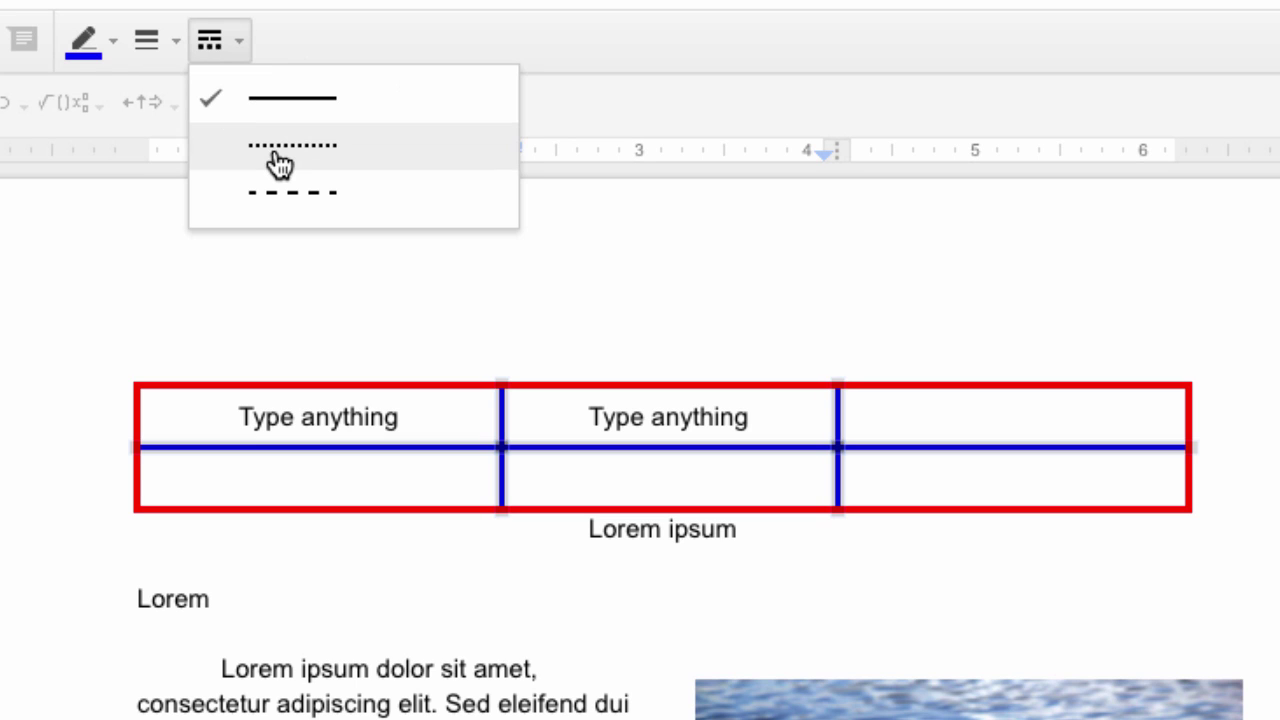
left_click(352, 197)
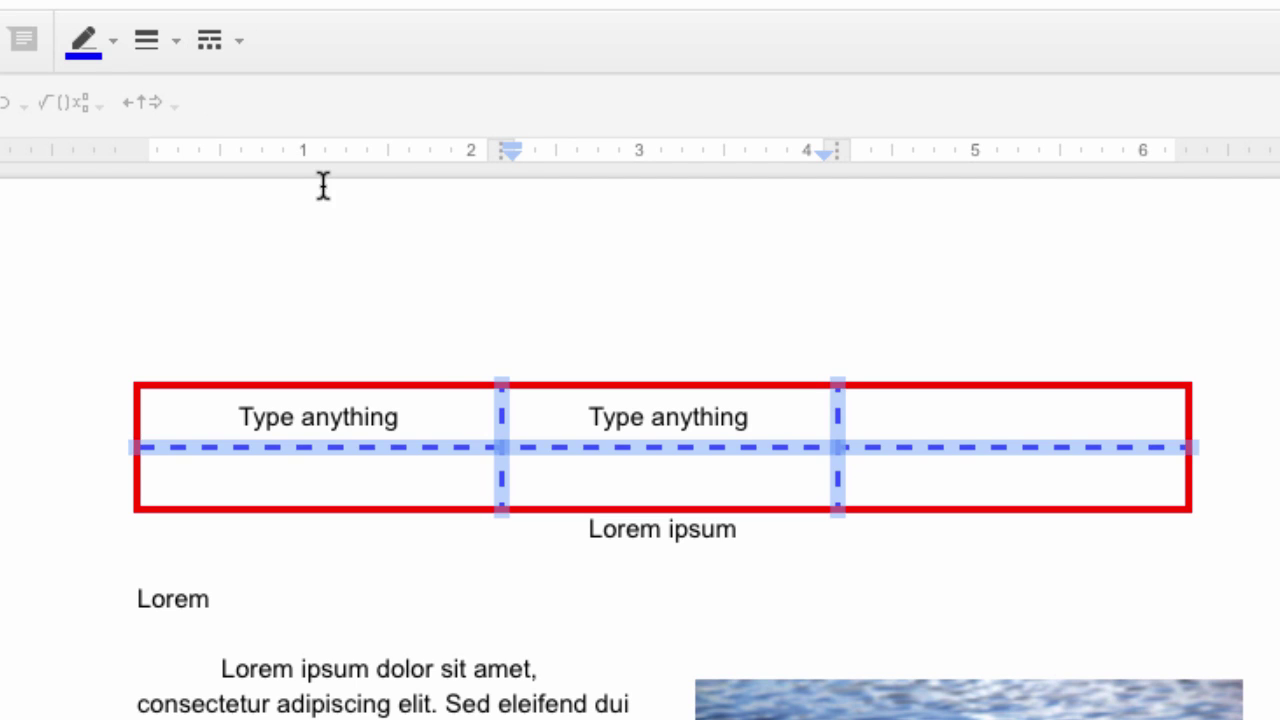
left_click(227, 480)
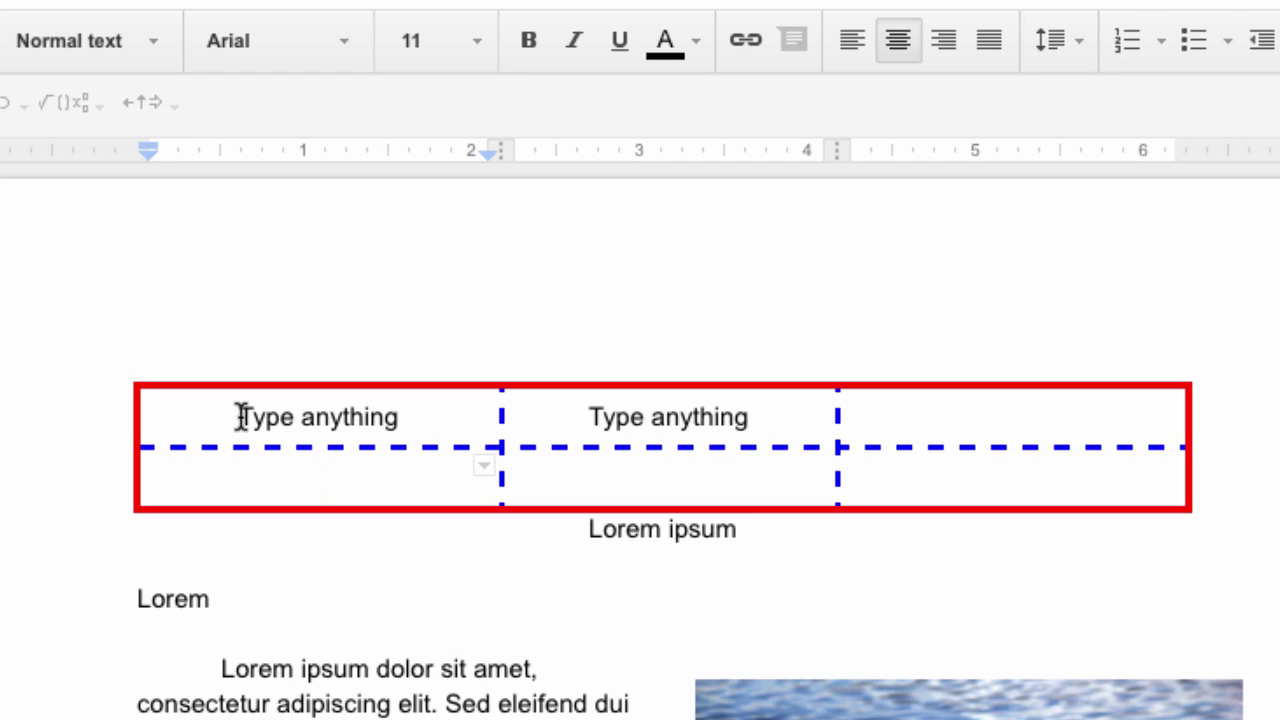
left_click_drag(240, 416, 573, 528)
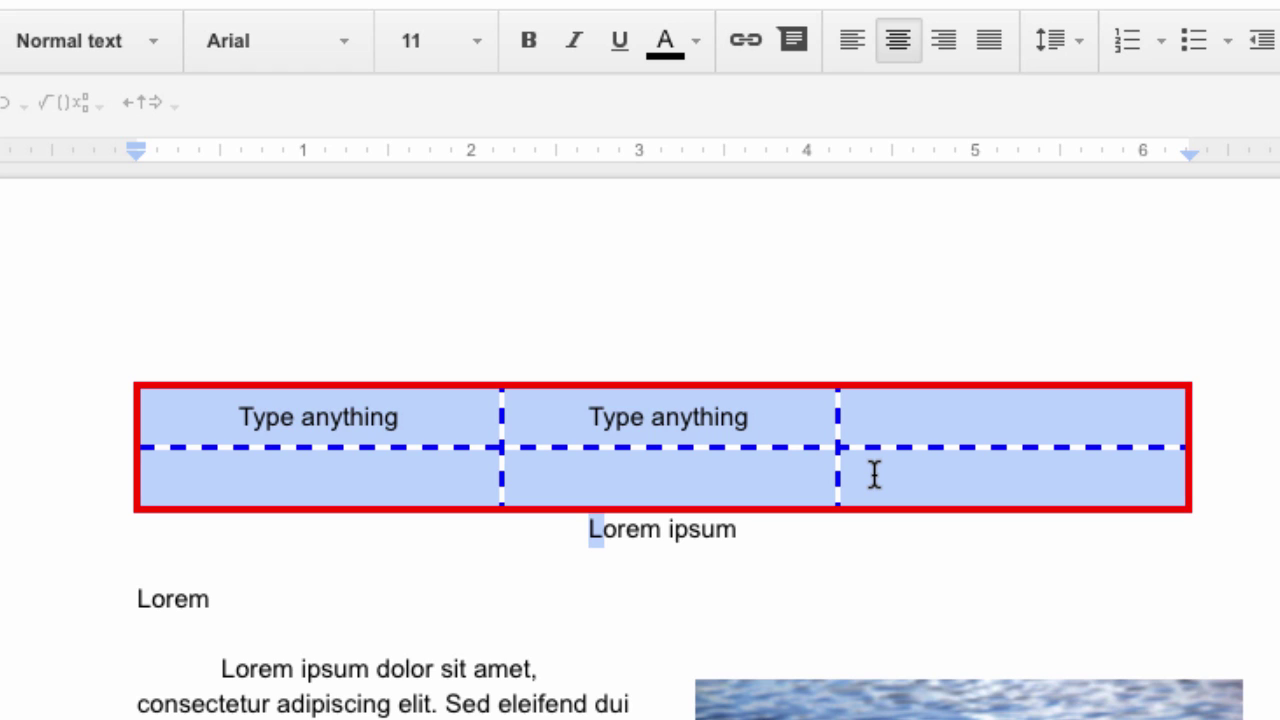
left_click(1033, 470)
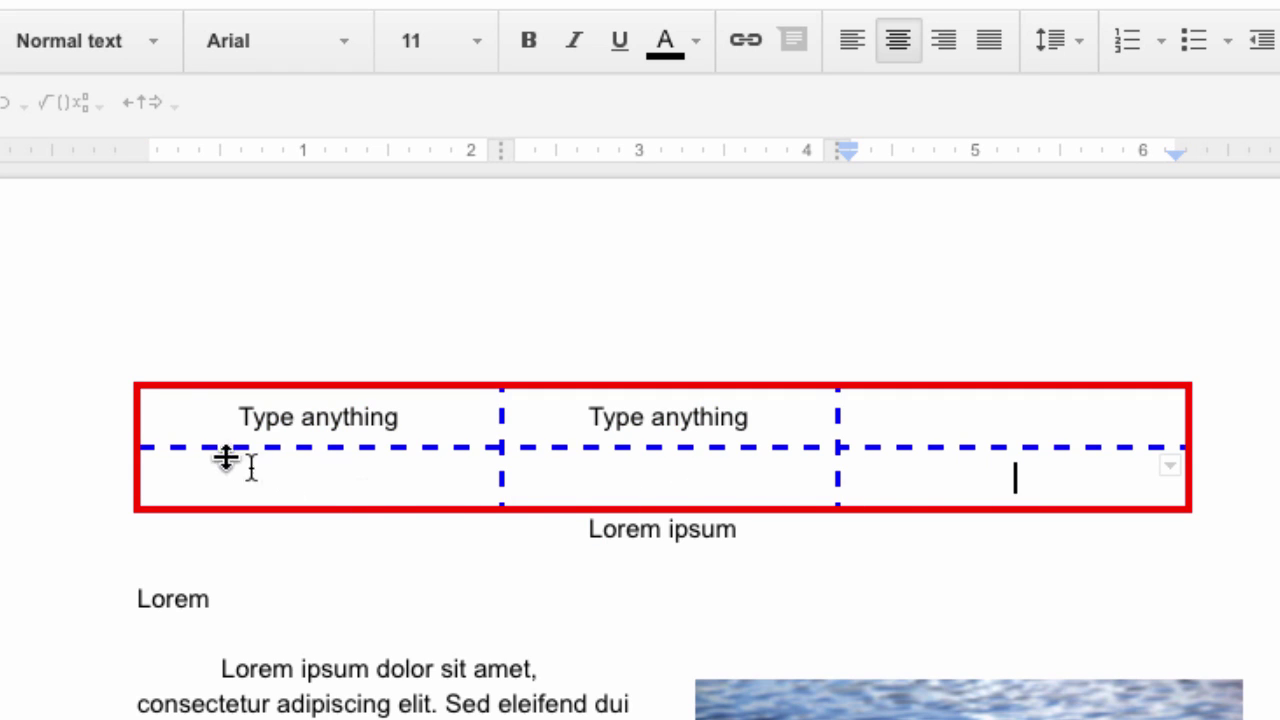
left_click_drag(207, 413, 1014, 463)
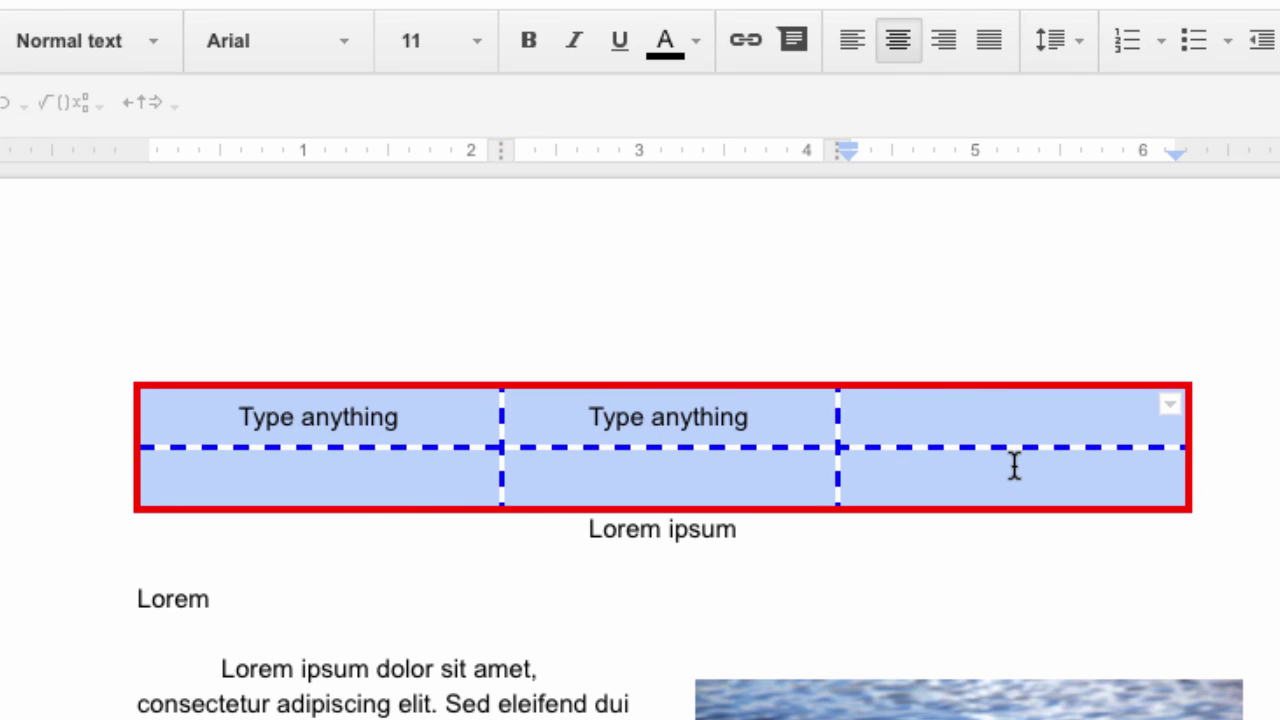
right_click(972, 412)
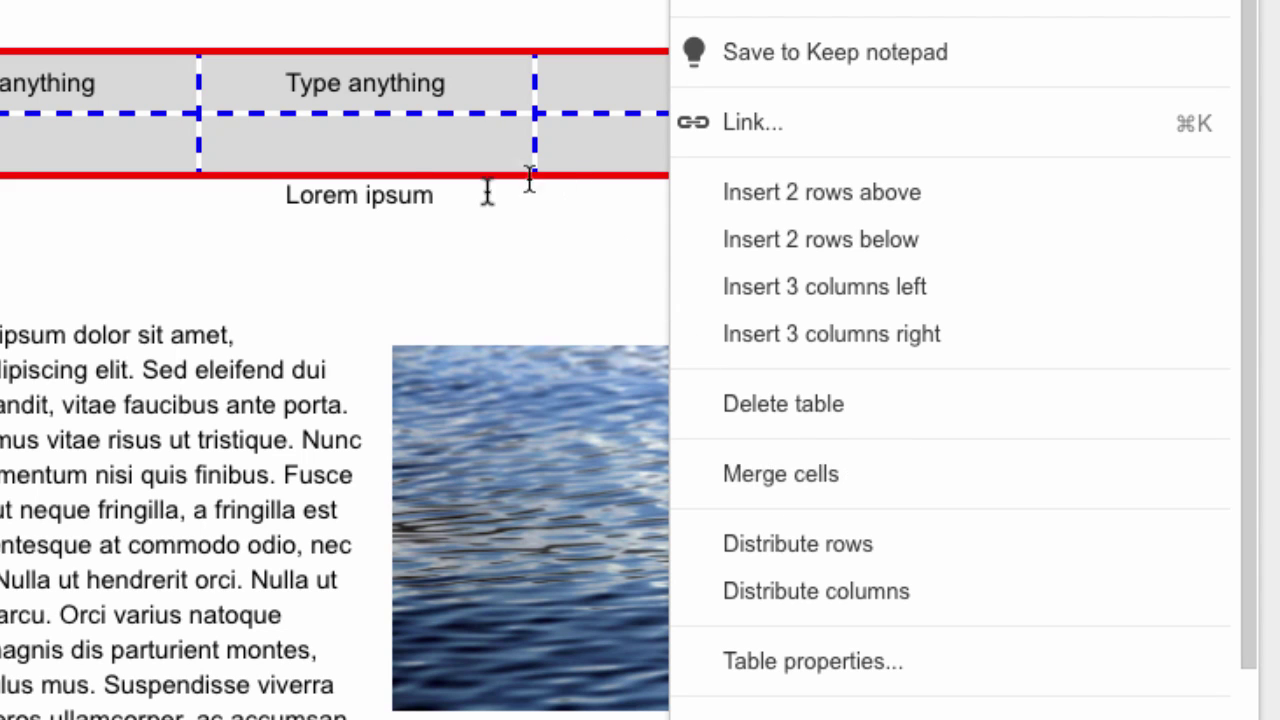
left_click(391, 140)
left_click(391, 140)
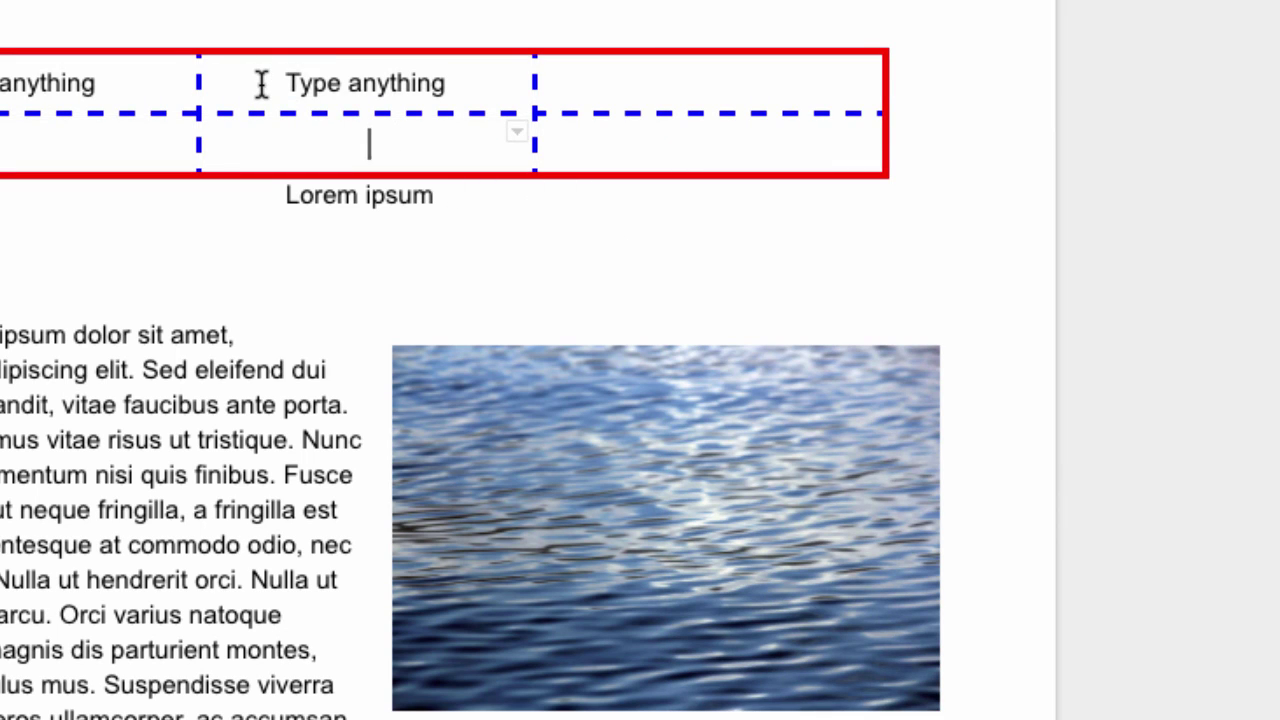
left_click_drag(288, 83, 557, 89)
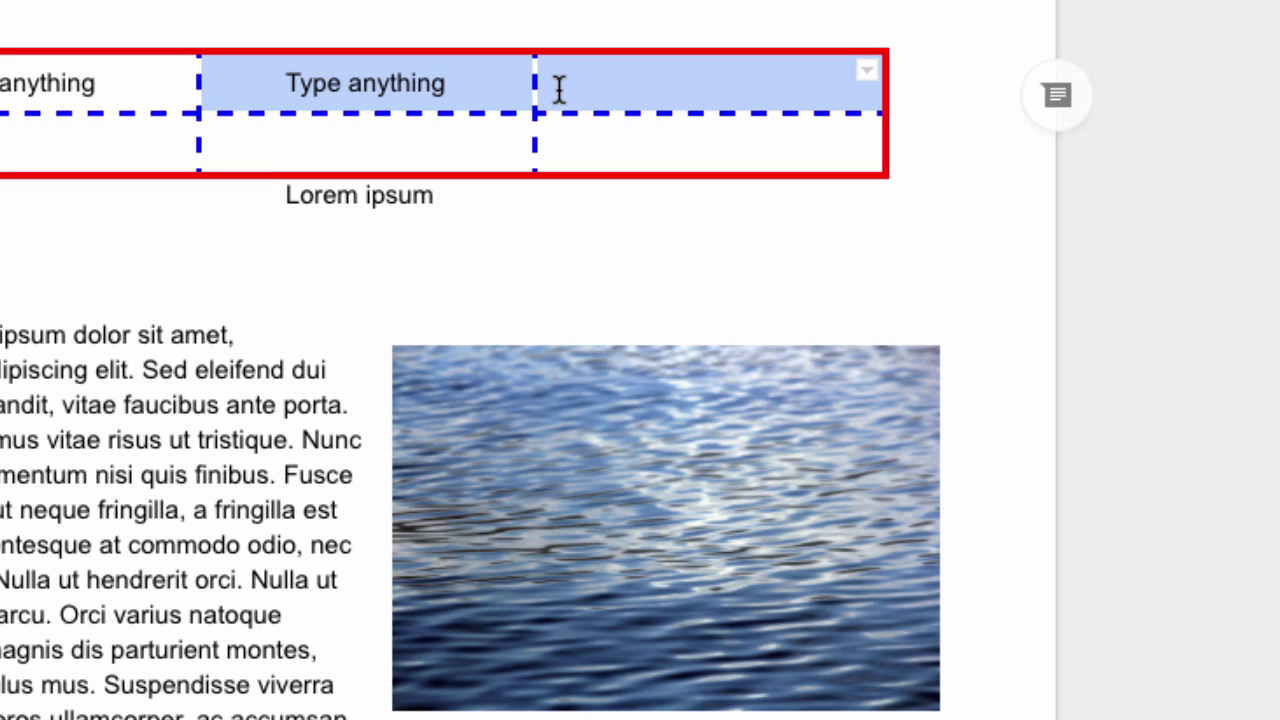
Merge the two selected top cells of the table
right_click(655, 82)
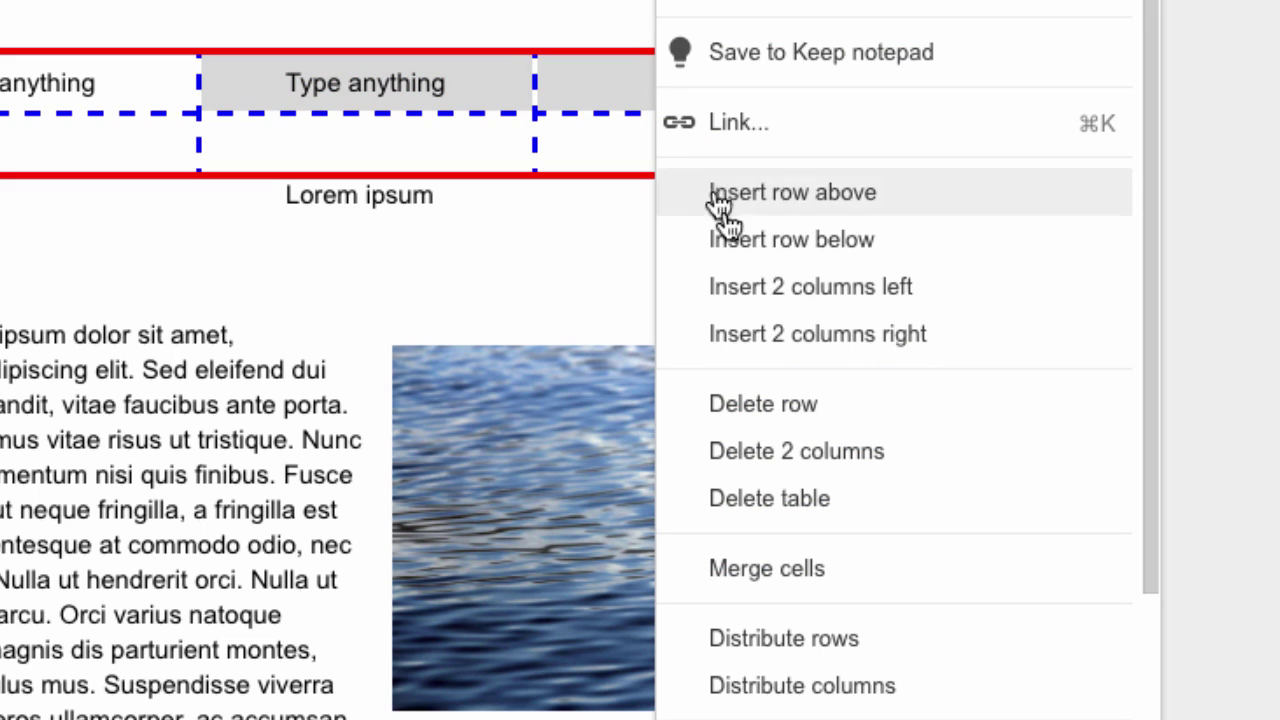
left_click(789, 564)
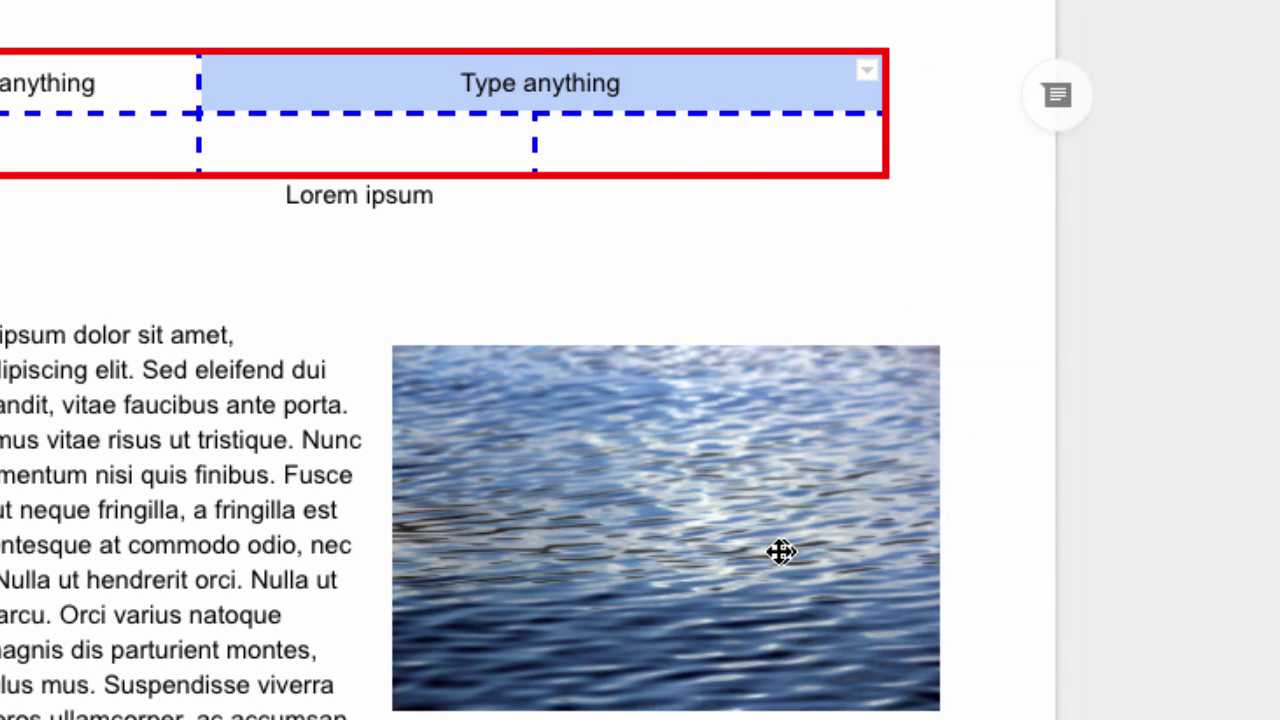
left_click(81, 143)
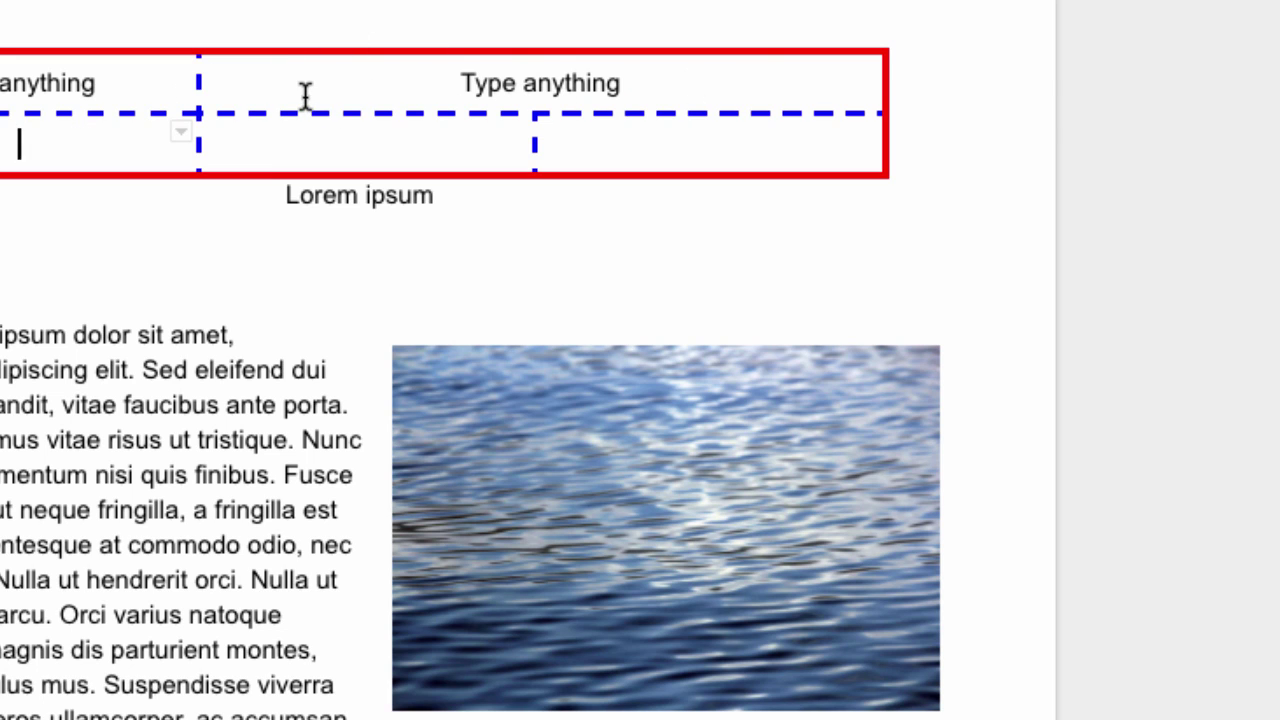
Bring up the actions menu for the selected table cells, then dismiss it unchanged
left_click_drag(305, 95, 620, 137)
right_click(620, 137)
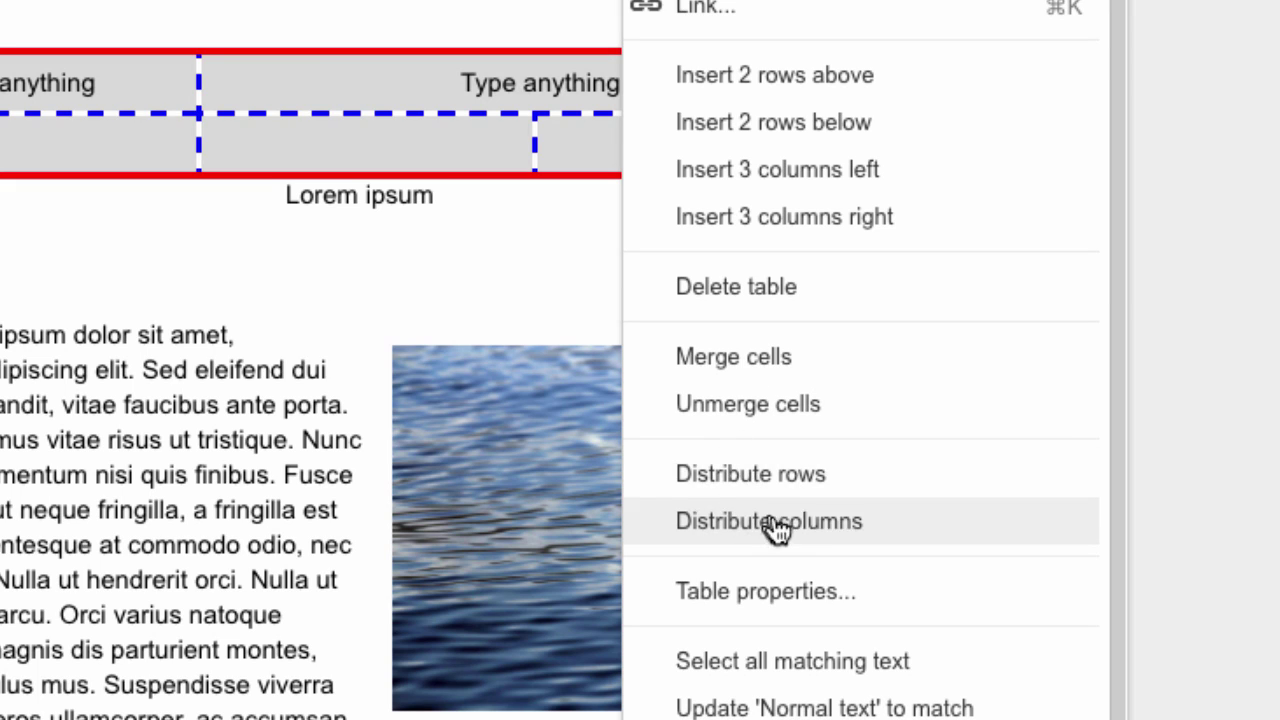
scroll(823, 500, "down", 1)
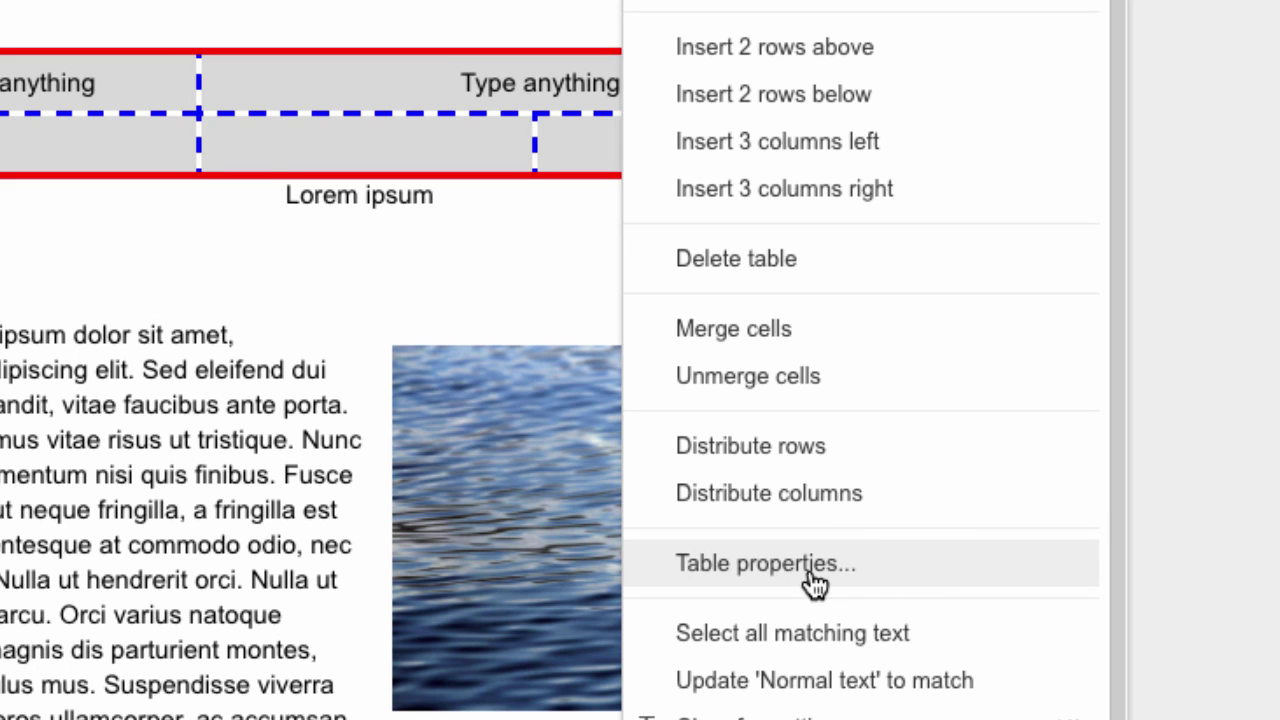
left_click(260, 106)
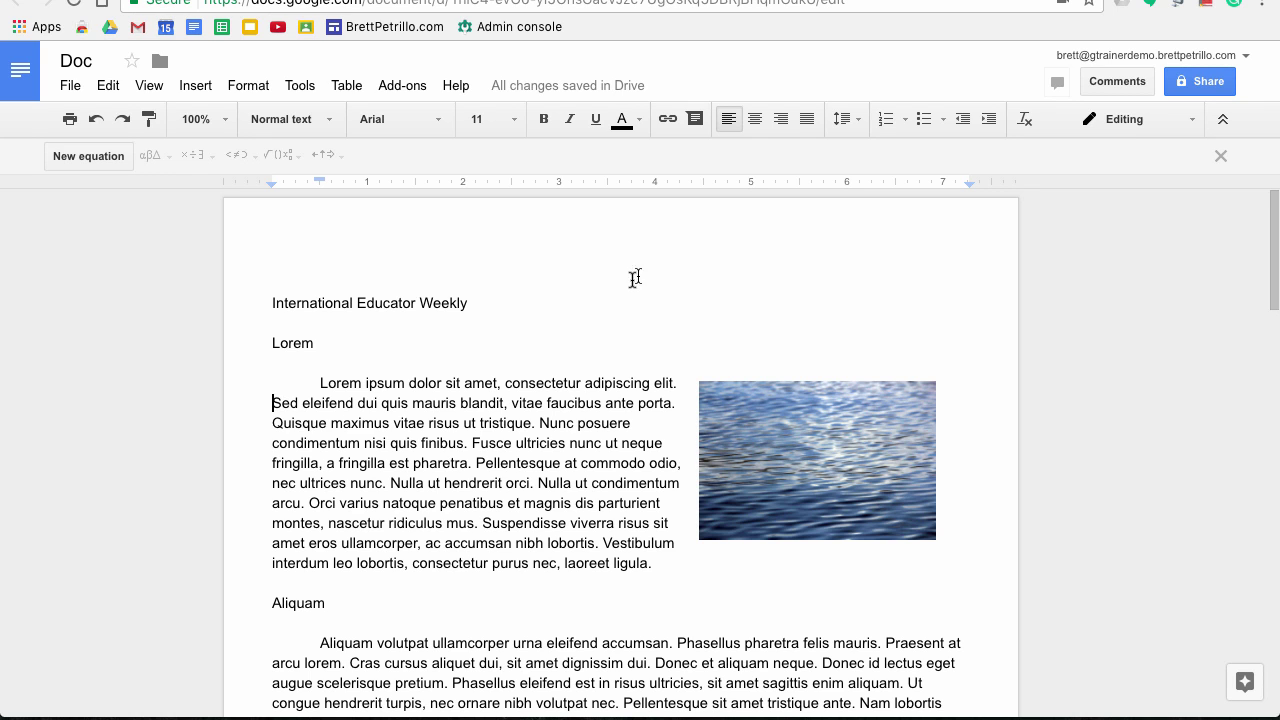
scroll(480, 428, "down", 5)
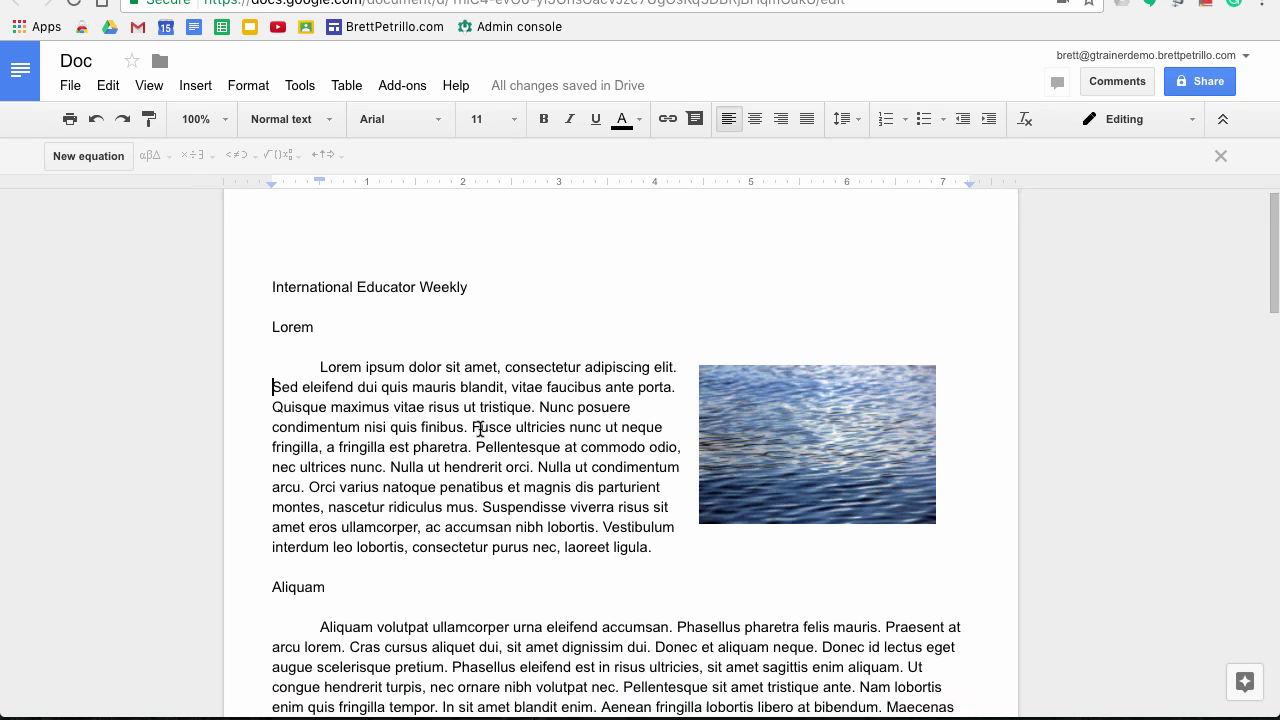
scroll(480, 428, "up", 1)
scroll(480, 428, "up", 3)
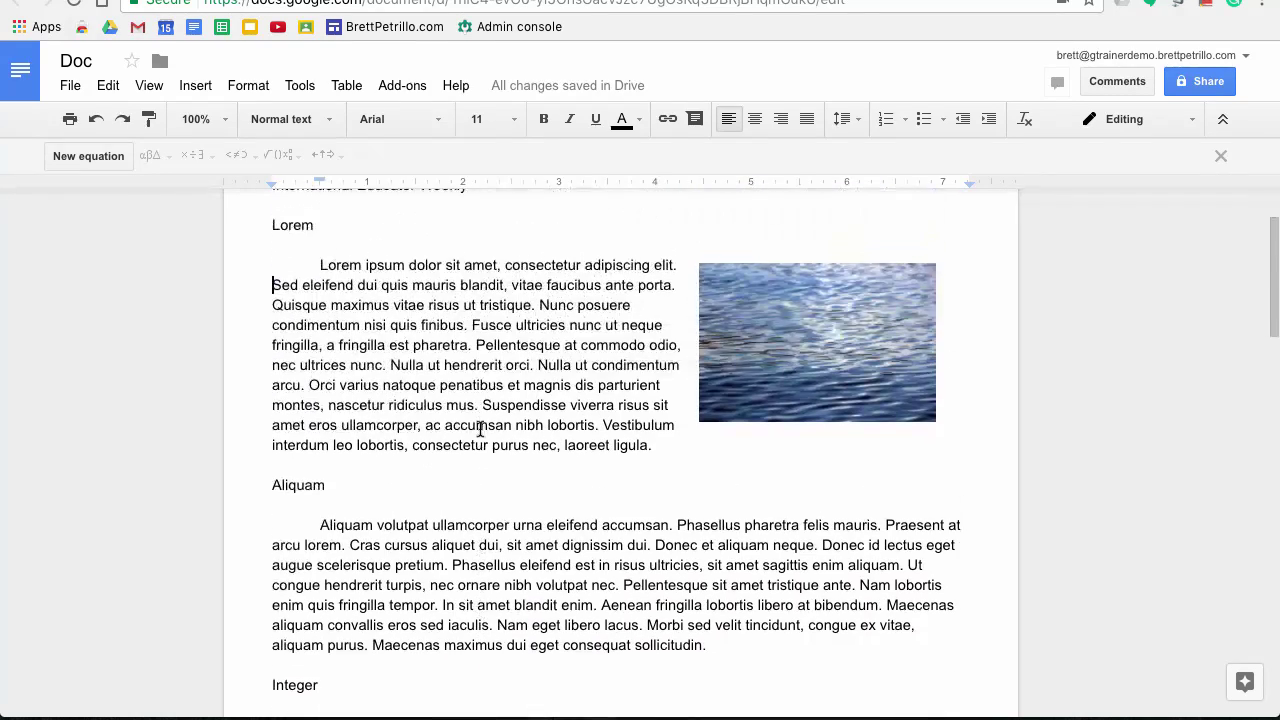
scroll(480, 428, "down", 2)
scroll(480, 428, "up", 2)
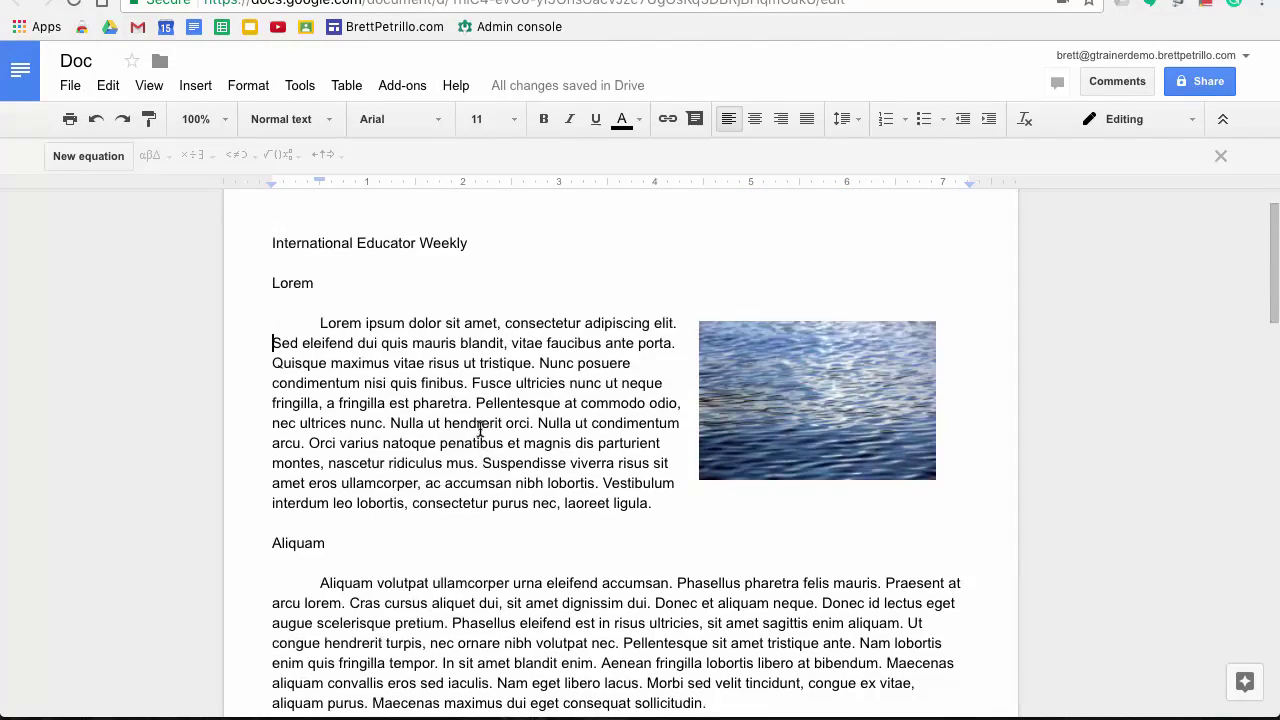
scroll(360, 472, "down", 3)
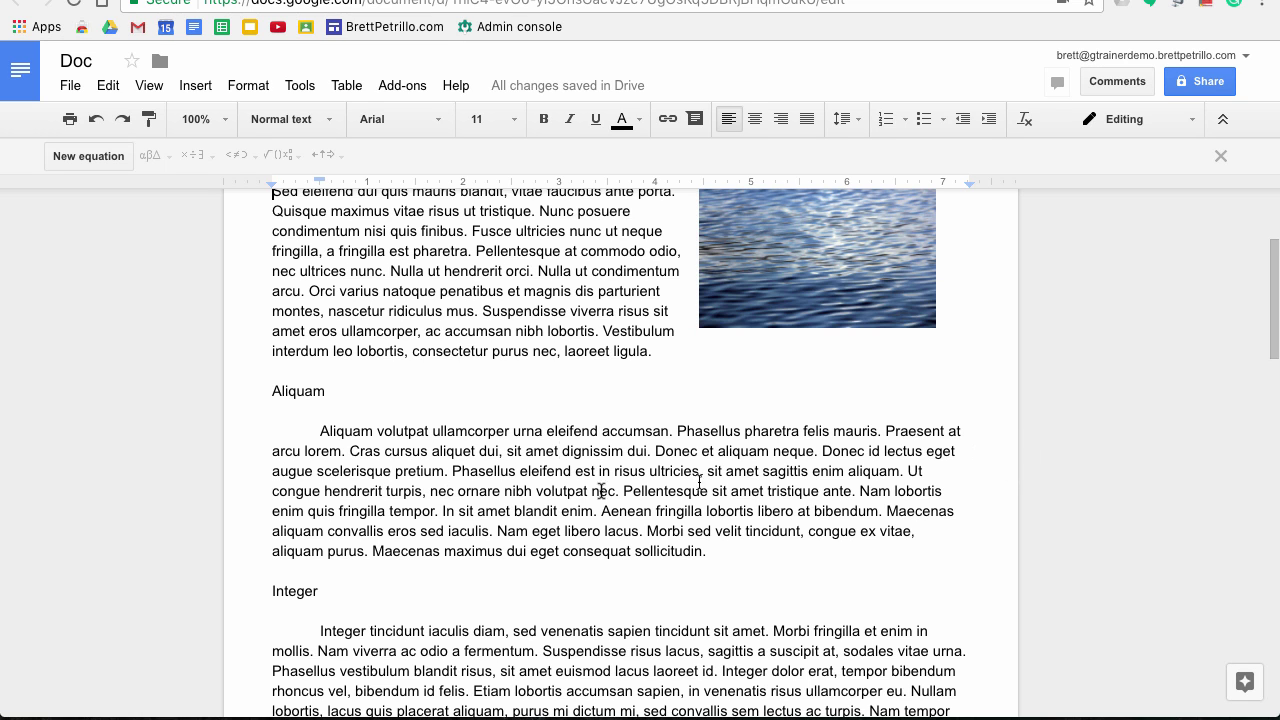
scroll(535, 292, "up", 3)
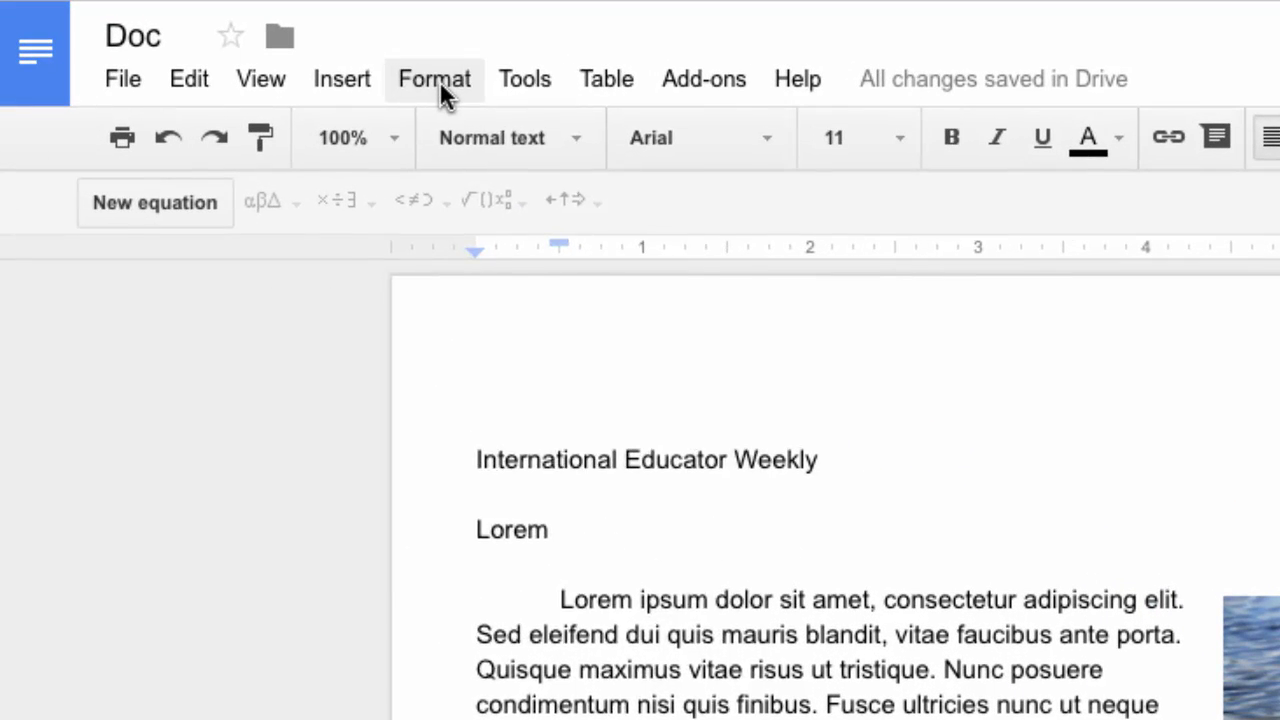
Browse the Format menu's commands
left_click(439, 80)
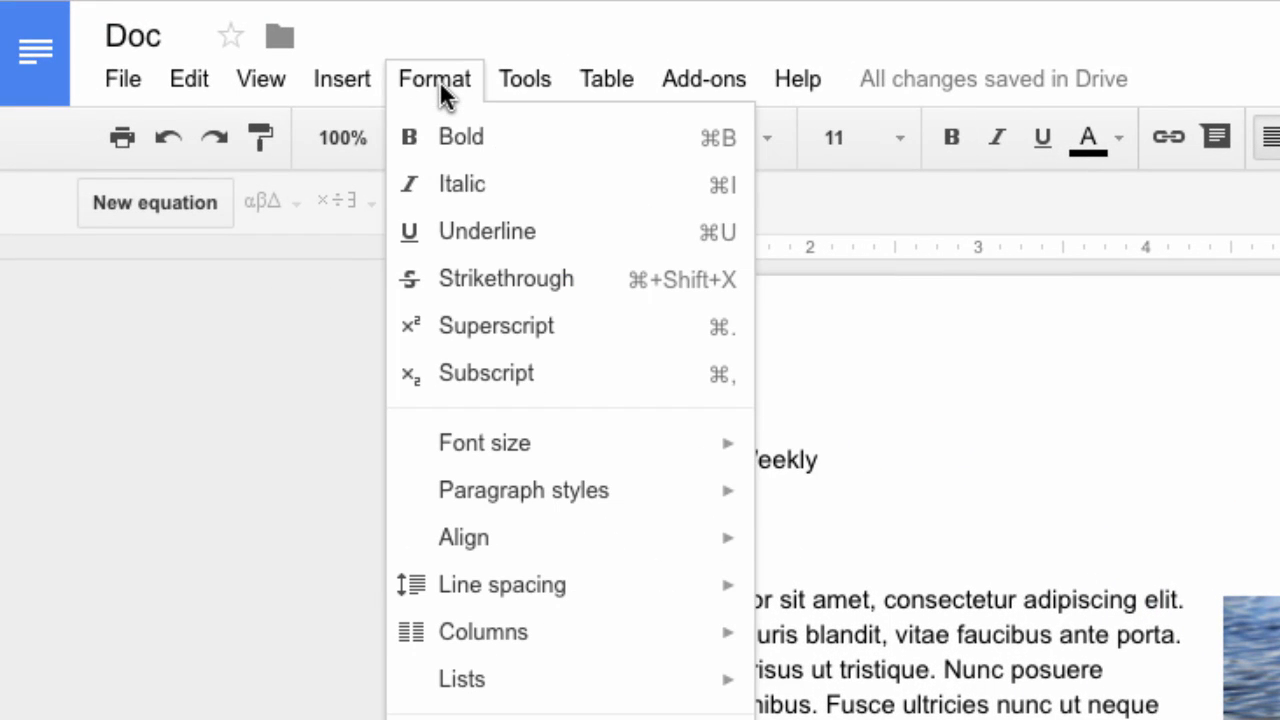
mouse_move(455, 538)
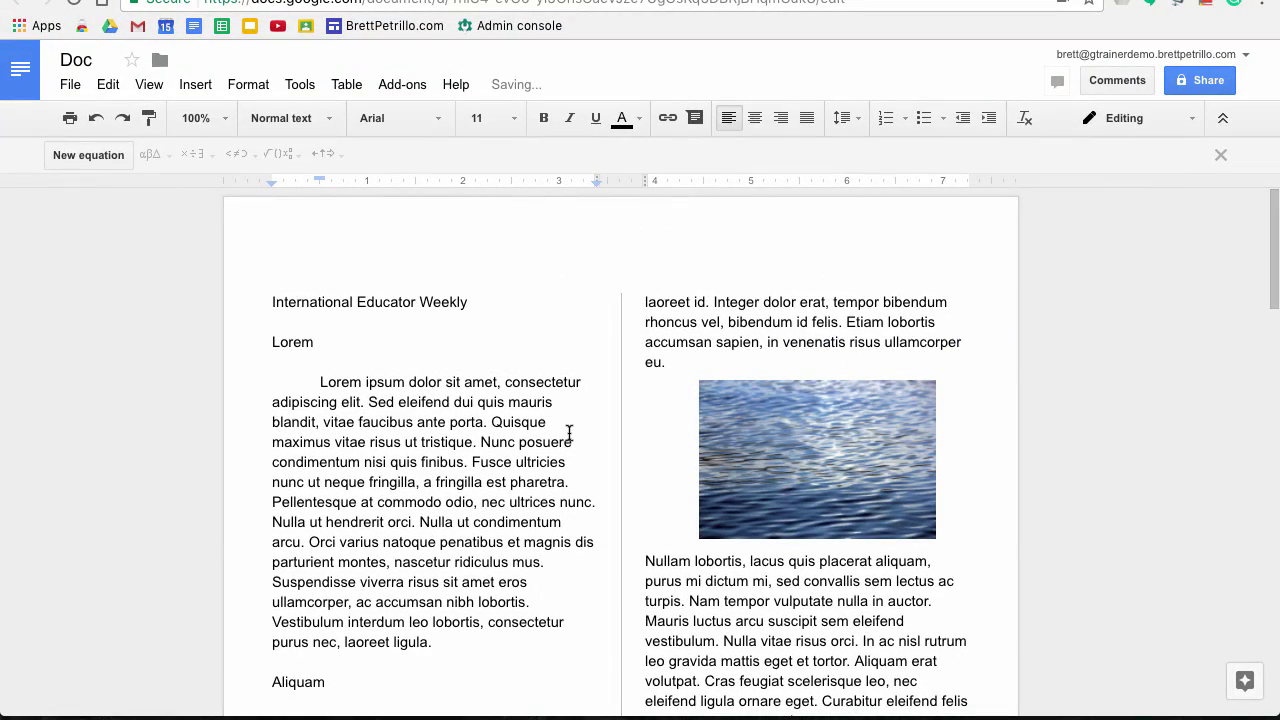
scroll(603, 557, "down", 4)
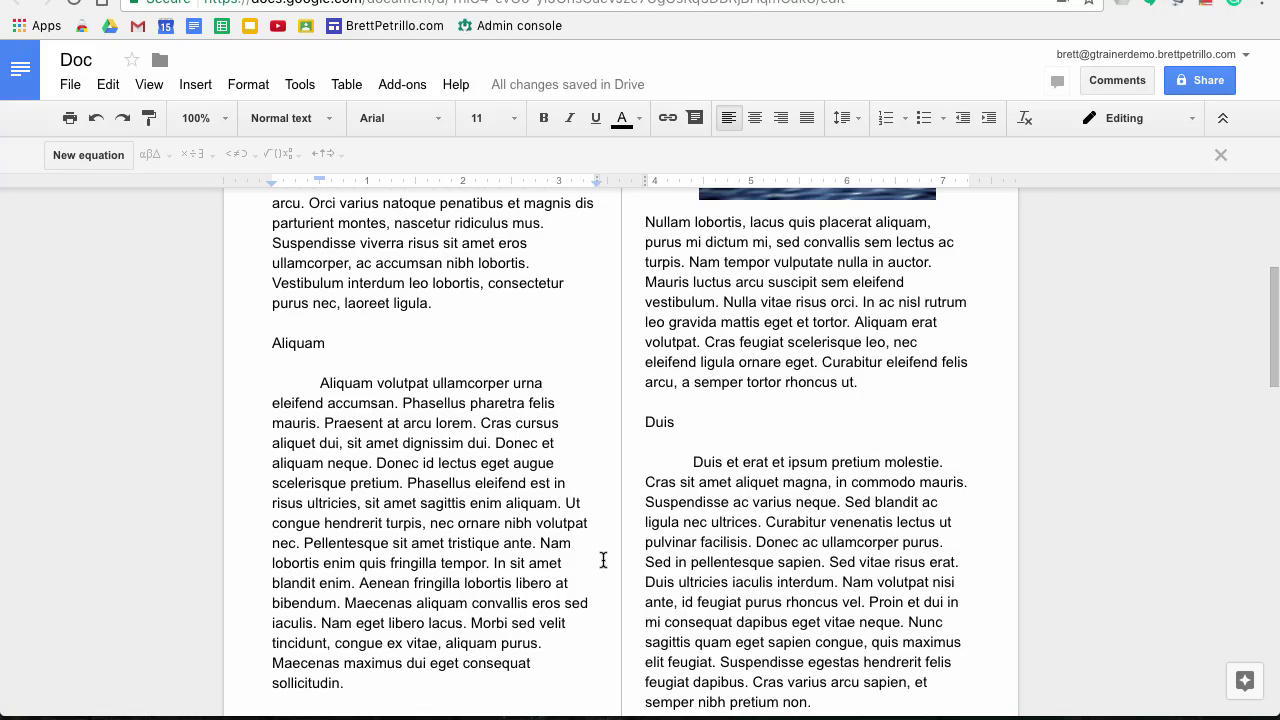
scroll(603, 560, "down", 2)
scroll(603, 560, "up", 5)
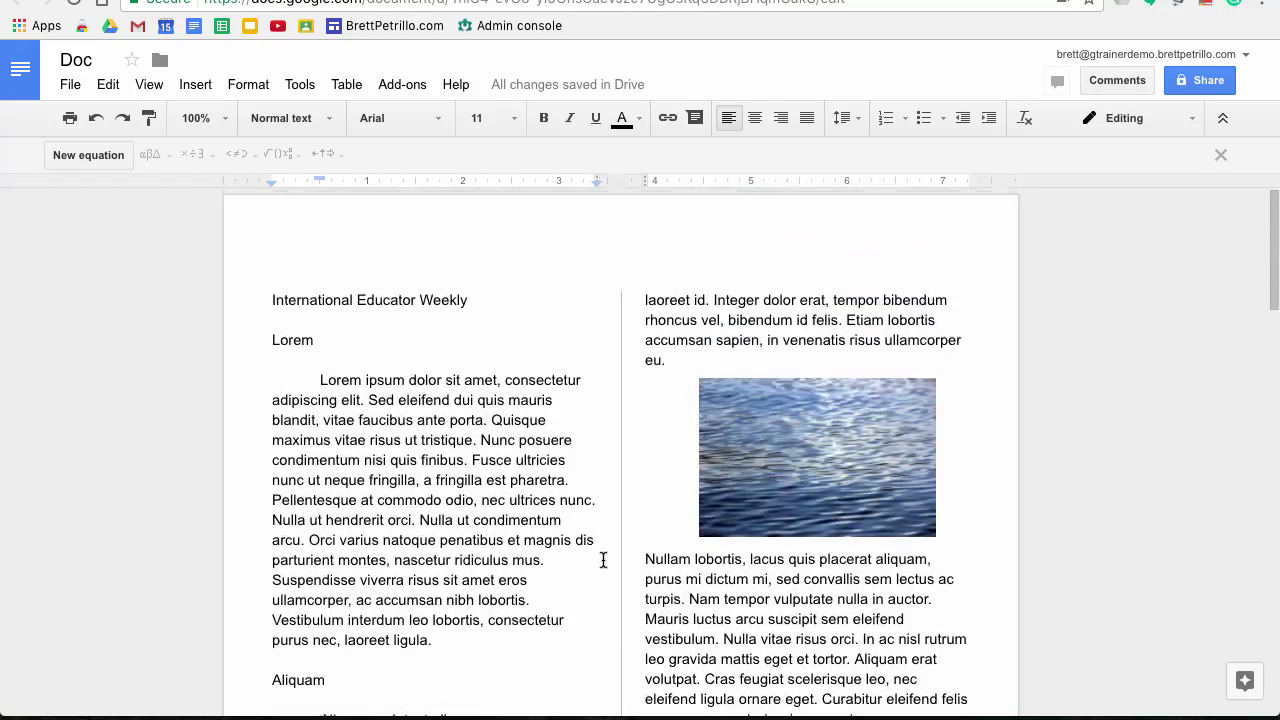
scroll(603, 560, "down", 3)
scroll(603, 560, "up", 3)
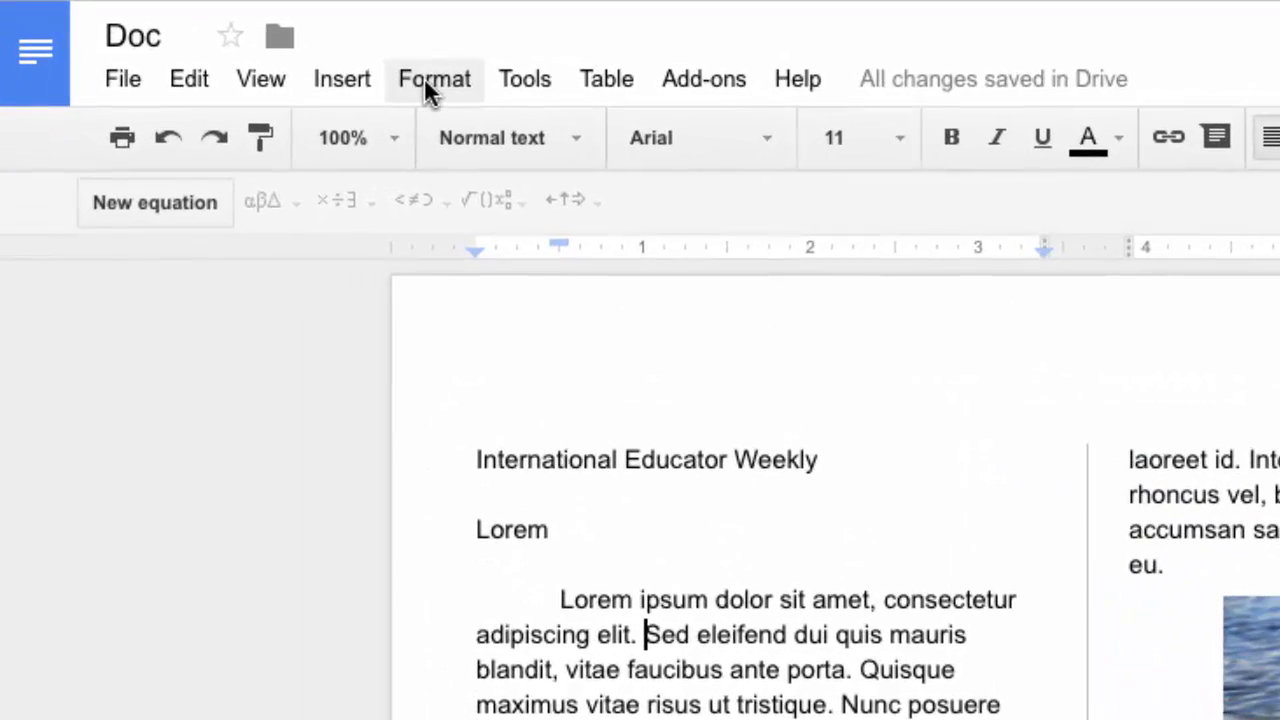
In Column options, keep 2 columns and change spacing from 0.5 to 0.25 inches
left_click(353, 82)
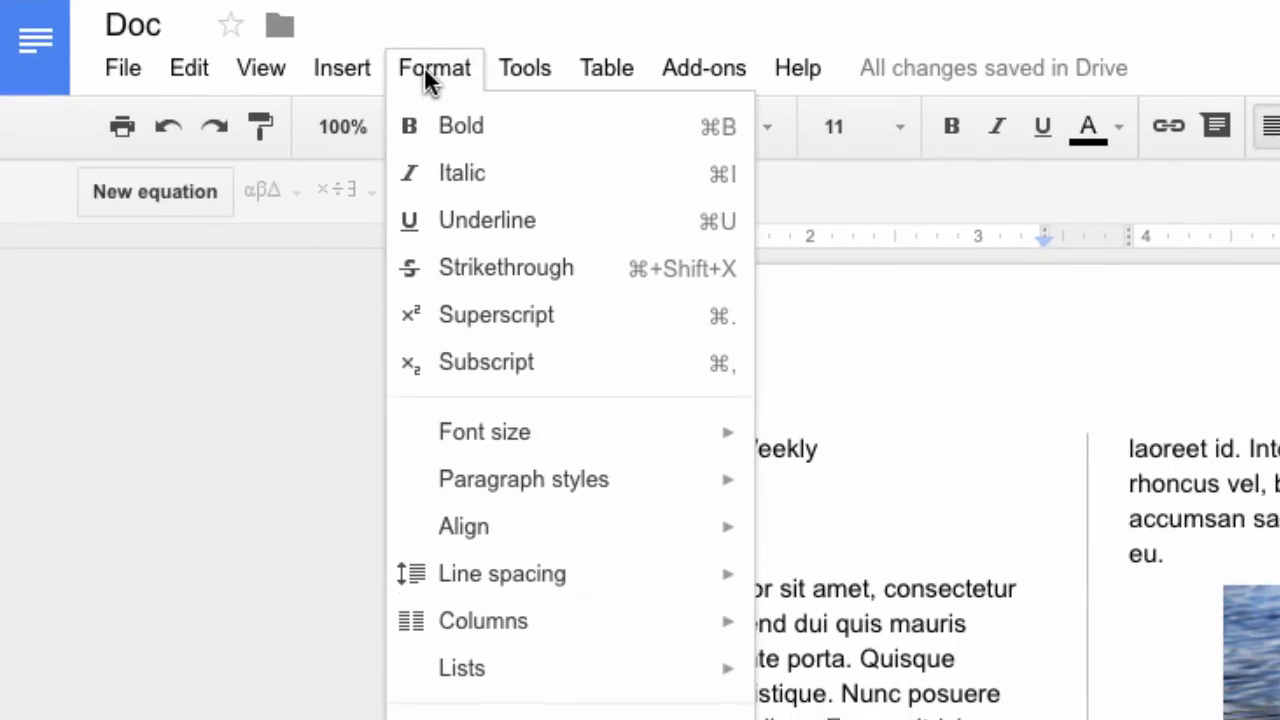
mouse_move(465, 322)
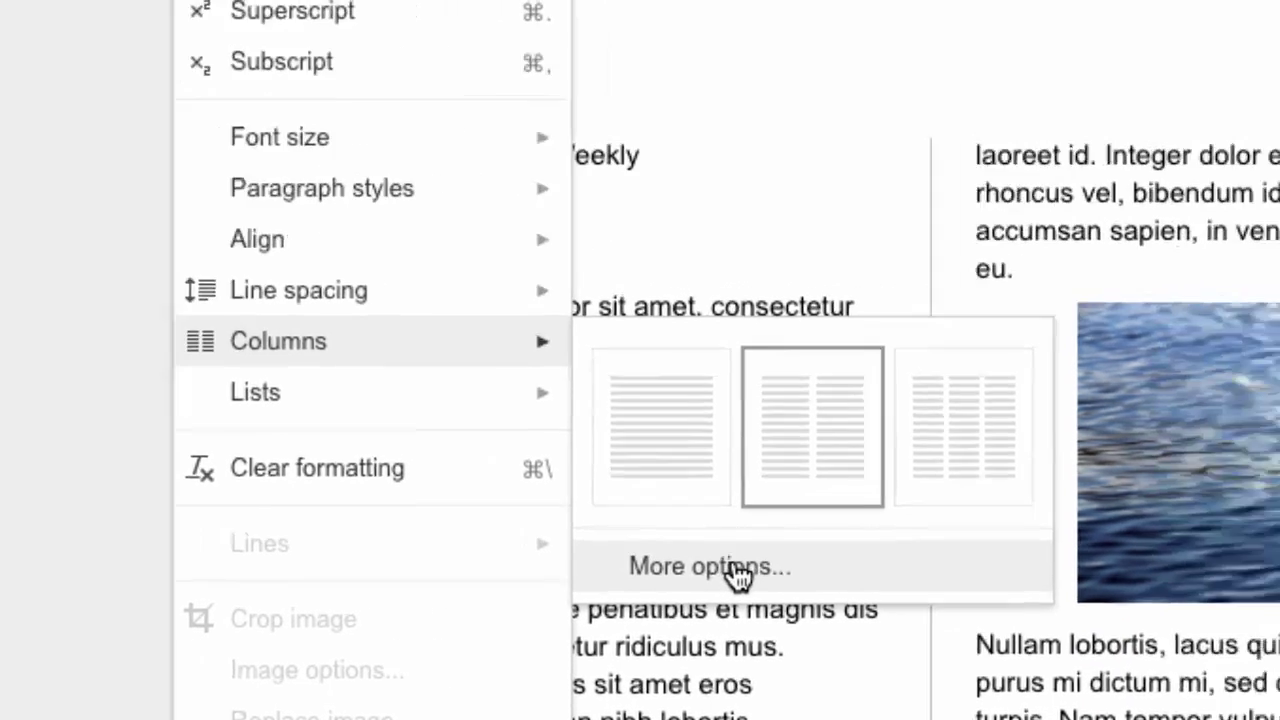
left_click(735, 568)
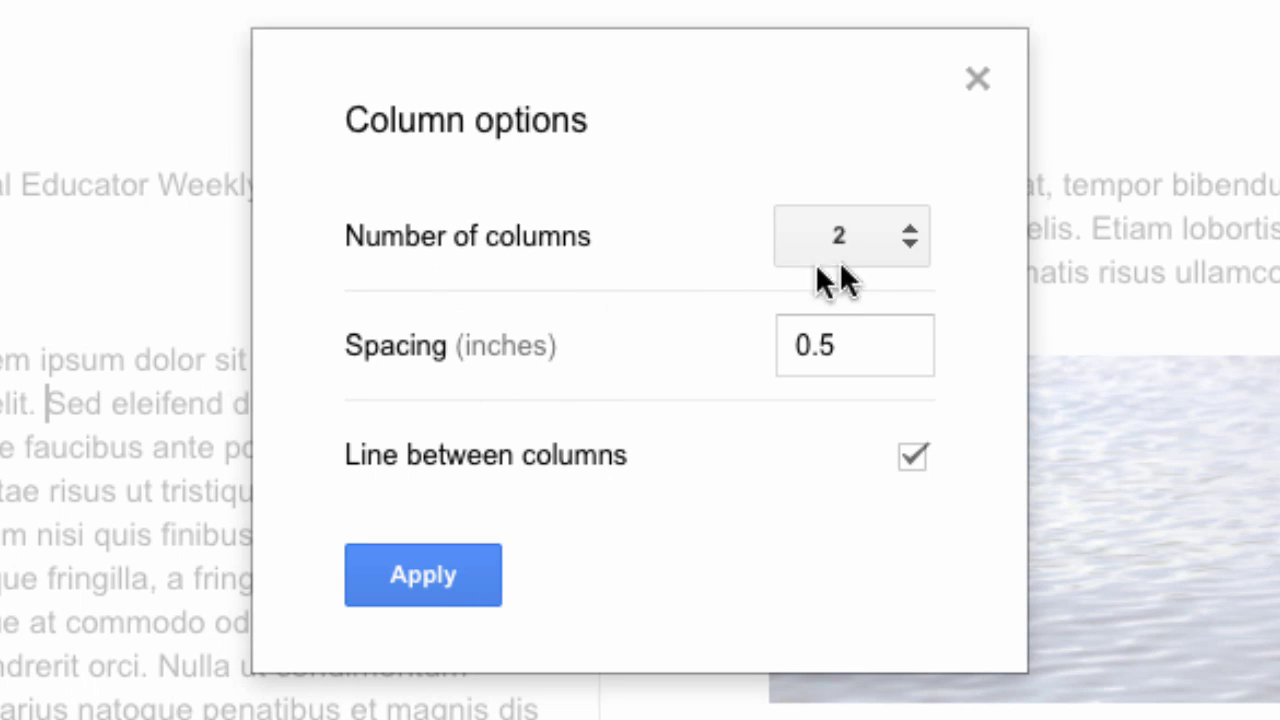
left_click(909, 247)
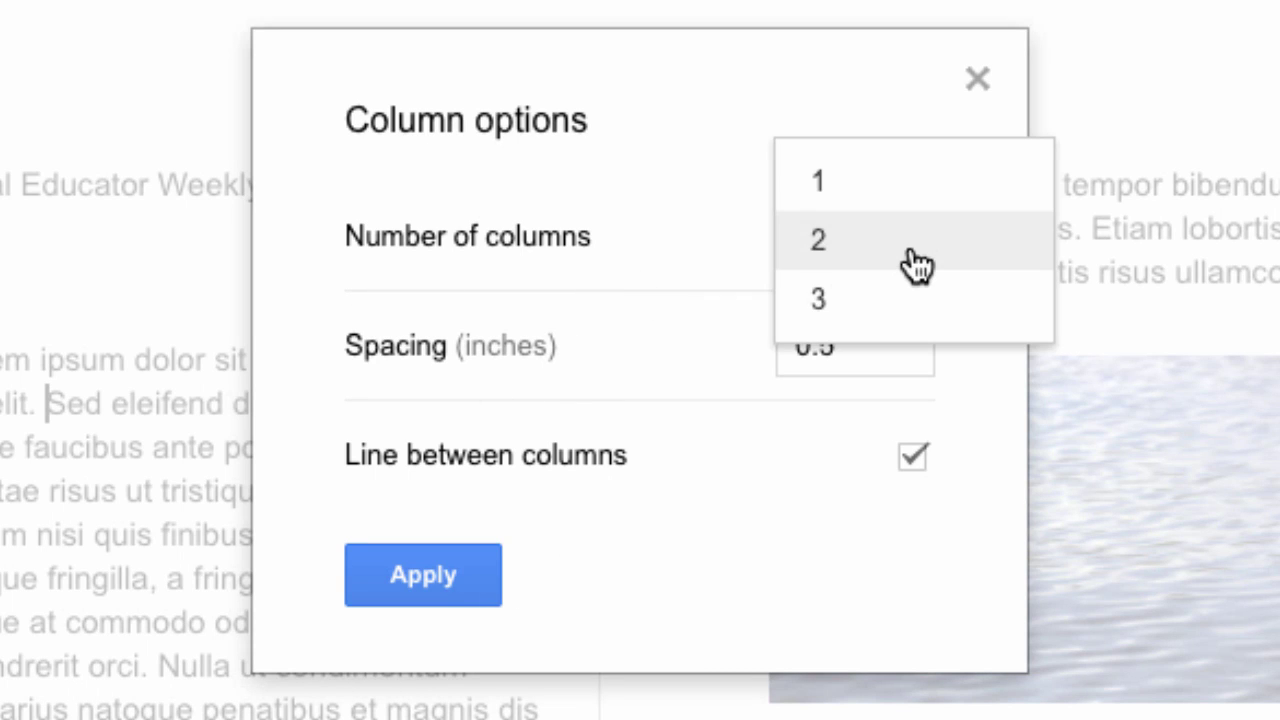
left_click(916, 265)
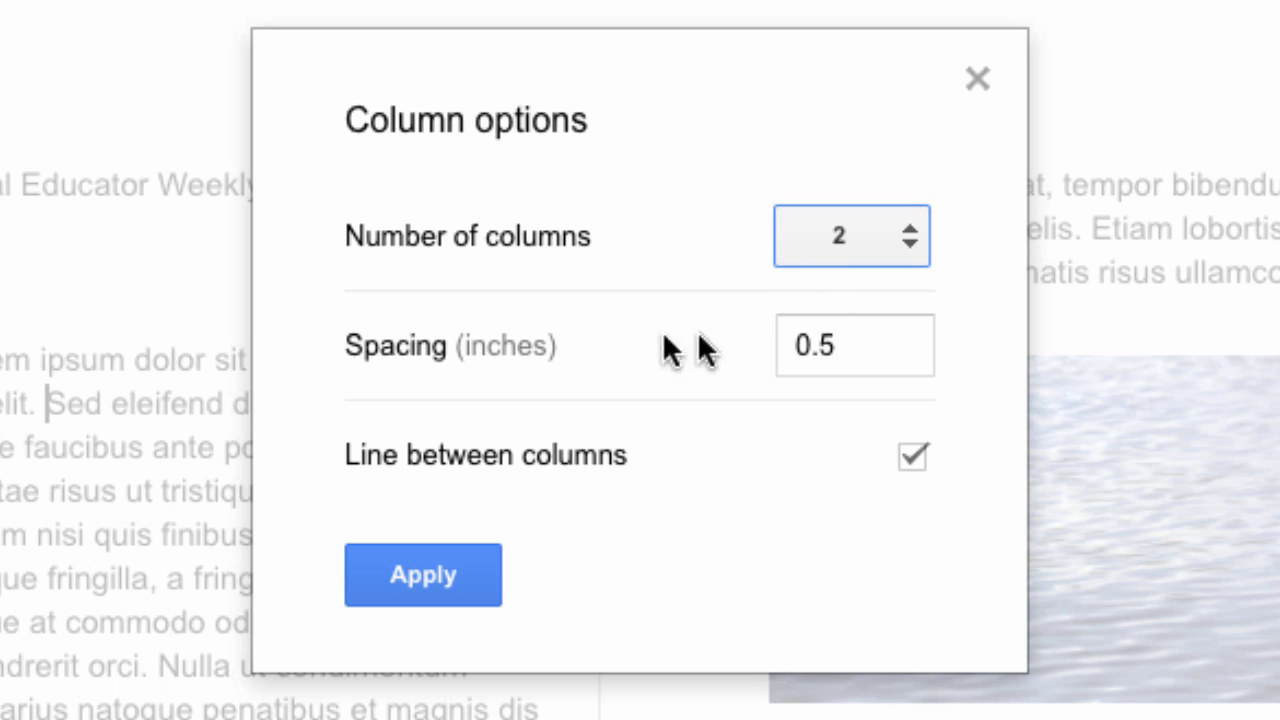
left_click(852, 337)
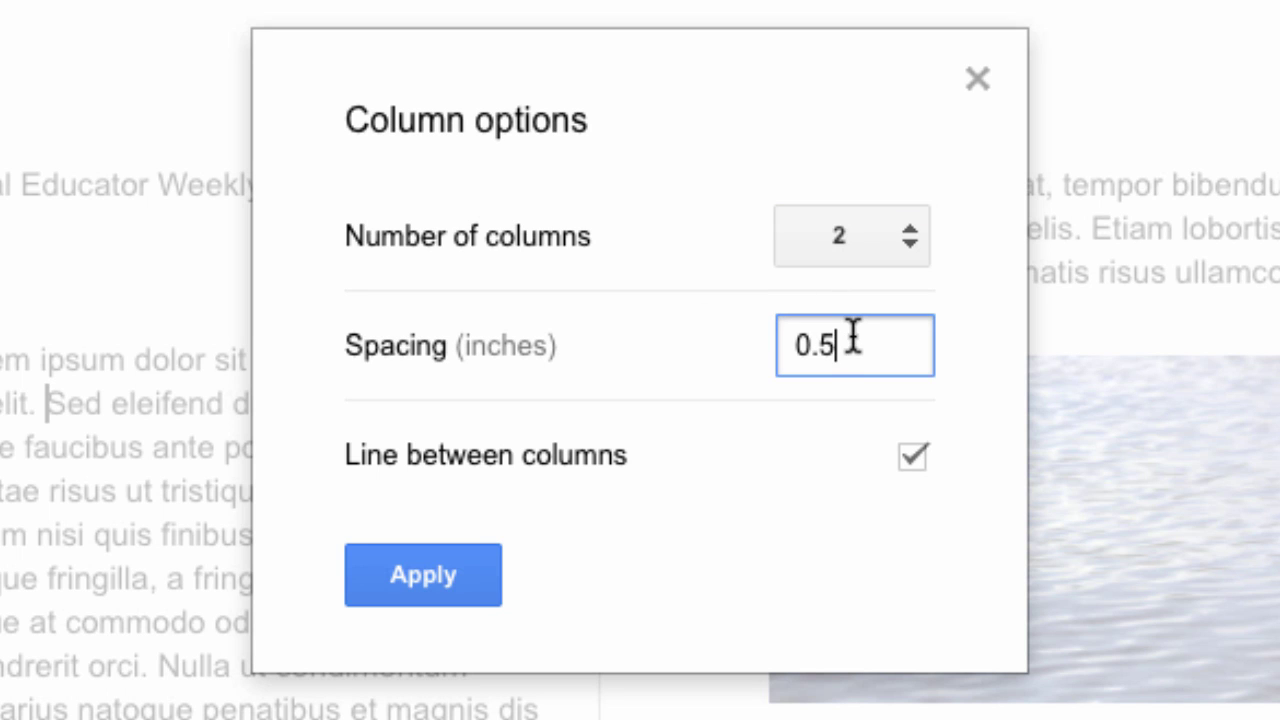
key("BackSpace")
type("25")
key("Return")
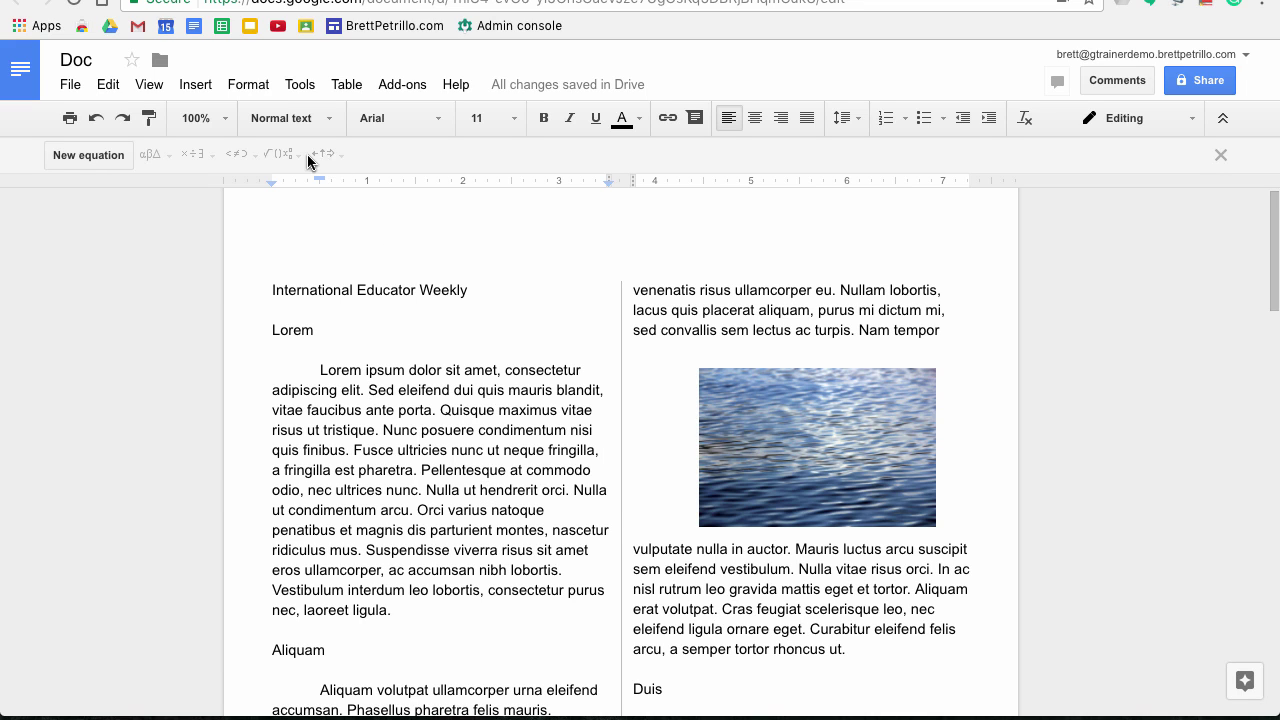
Switch the newsletter layout to three columns
left_click(240, 85)
mouse_move(286, 400)
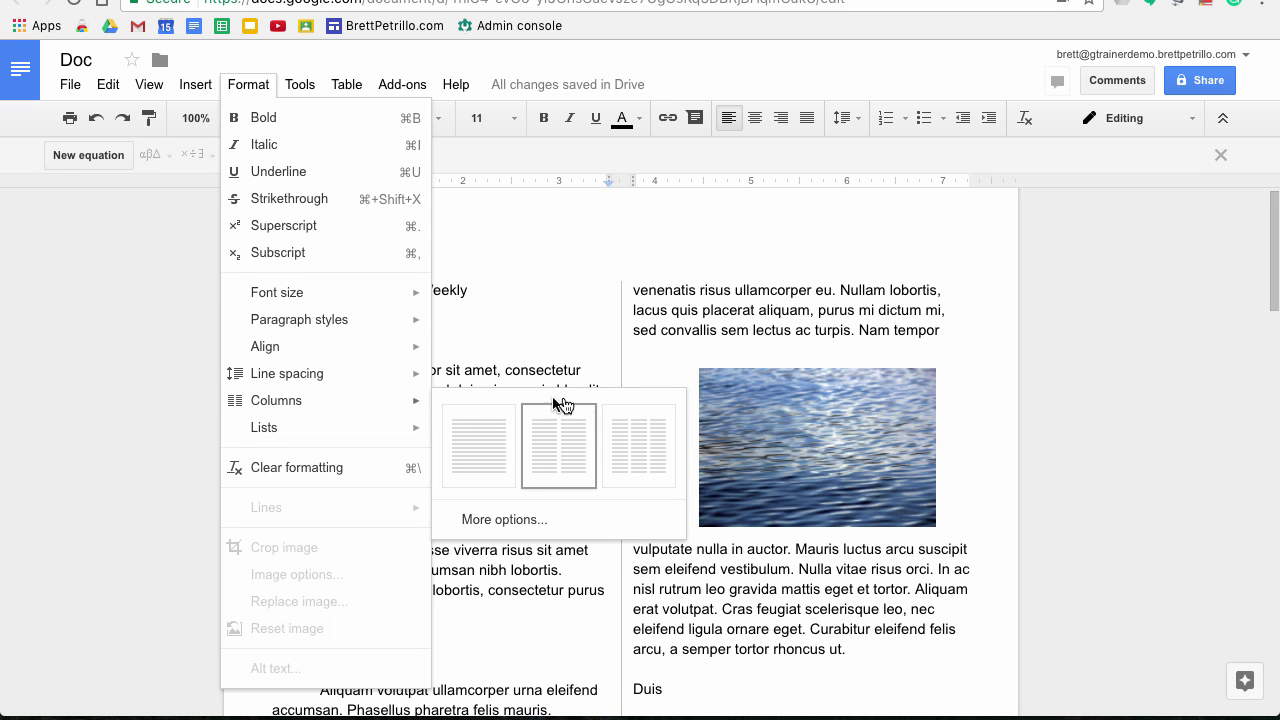
left_click(633, 458)
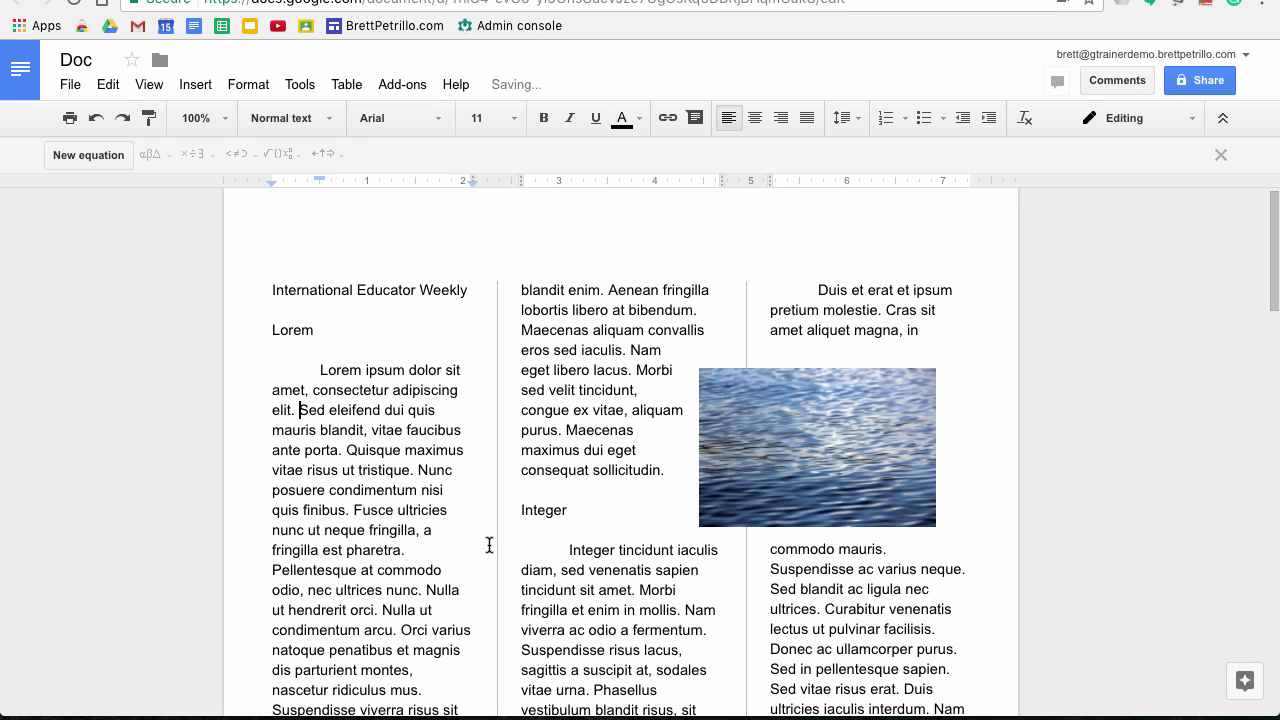
scroll(489, 544, "down", 3)
scroll(489, 544, "up", 3)
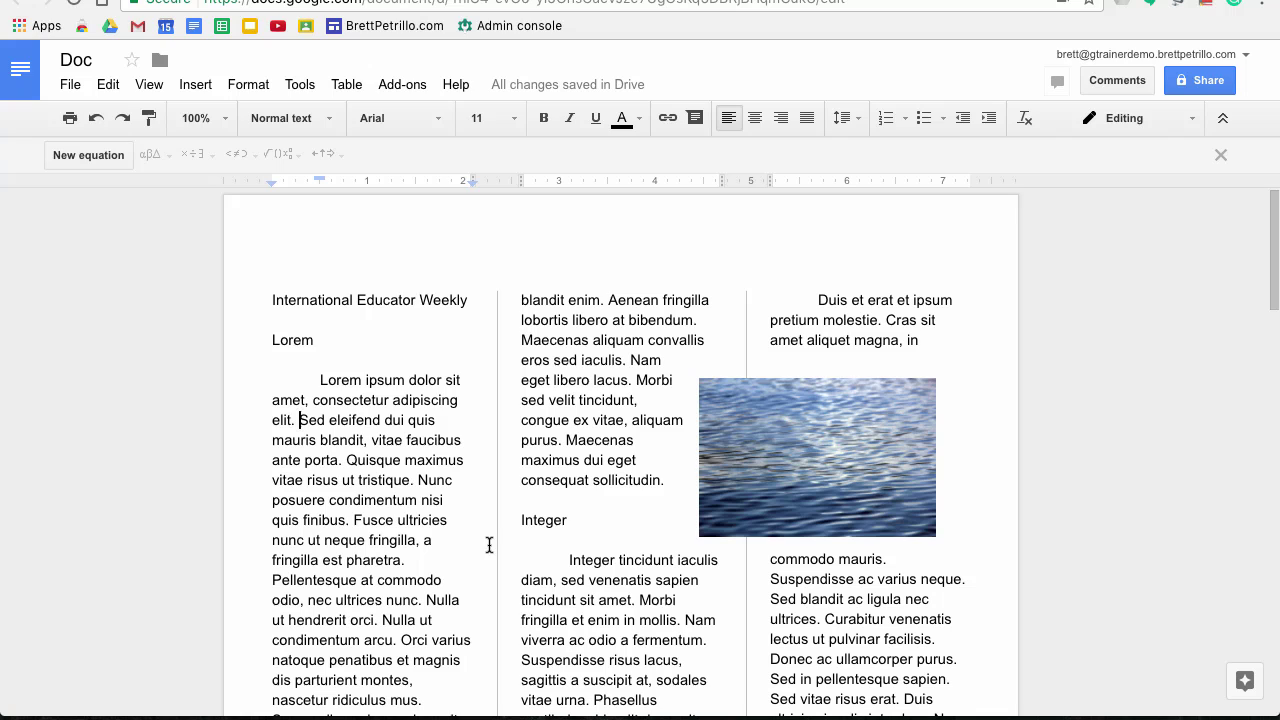
Shrink the water image so it fits inside the third column
left_click(793, 428)
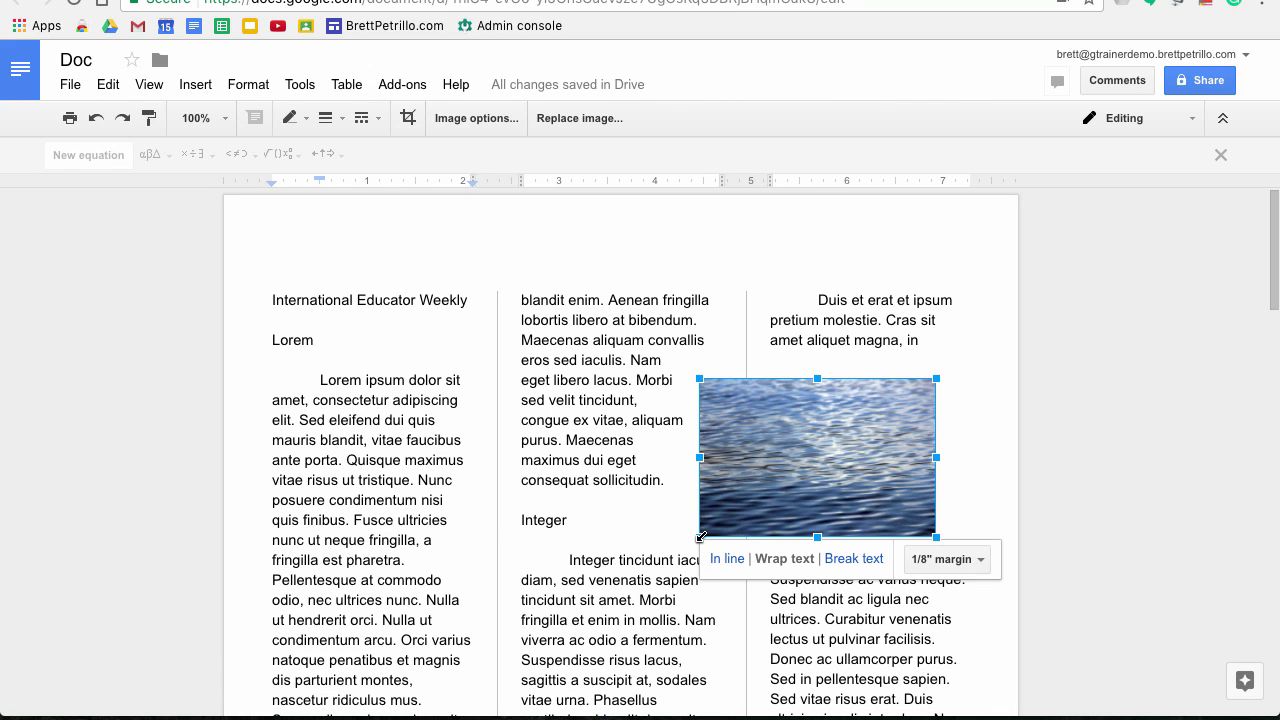
left_click_drag(700, 537, 806, 488)
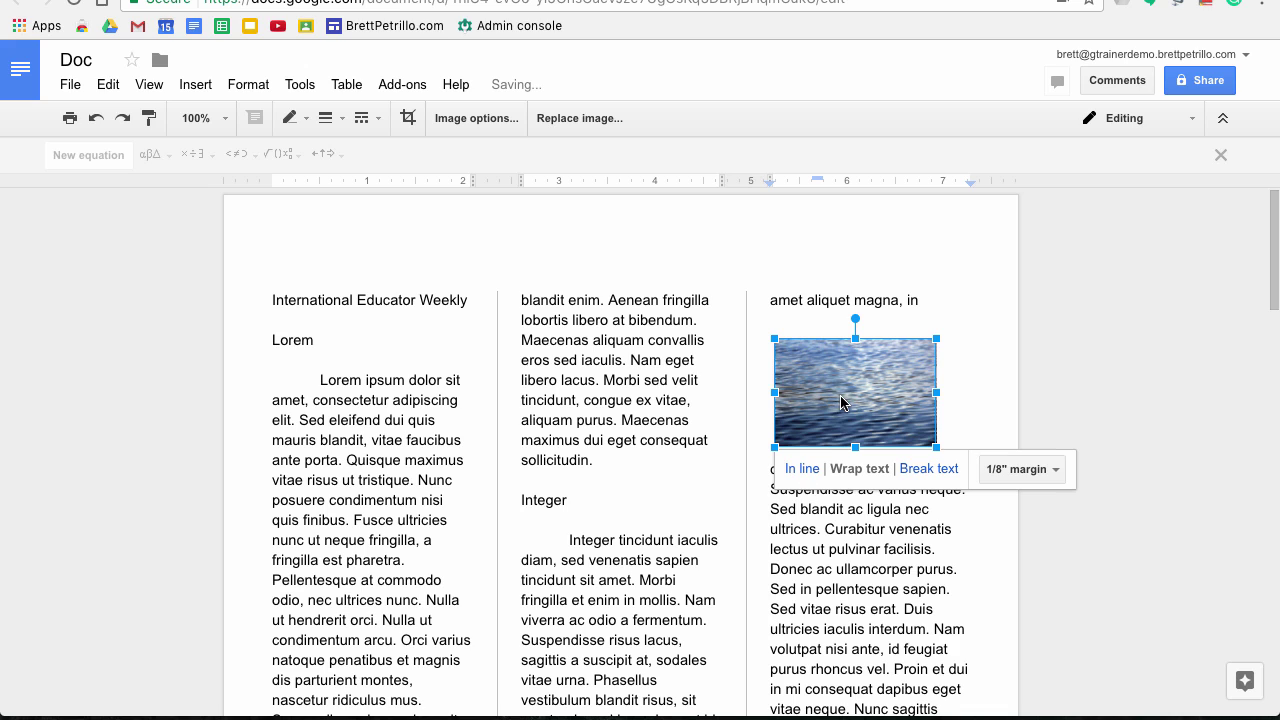
left_click_drag(842, 402, 844, 404)
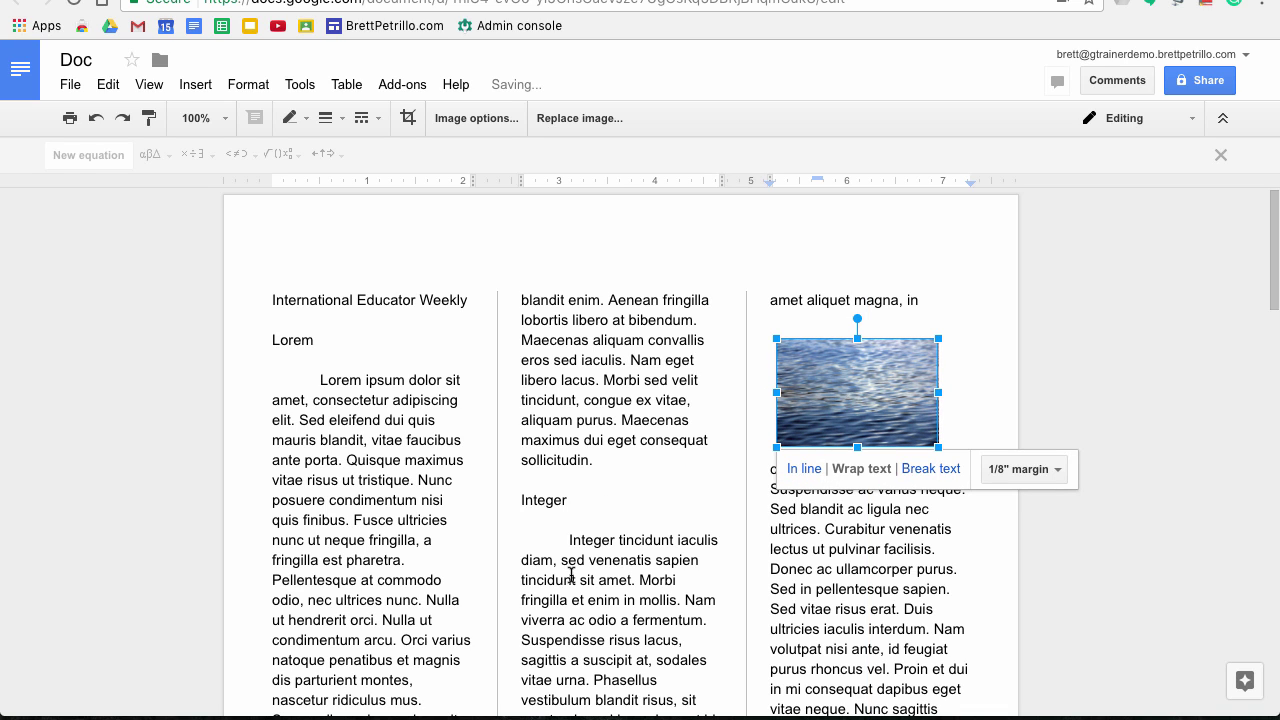
left_click(588, 533)
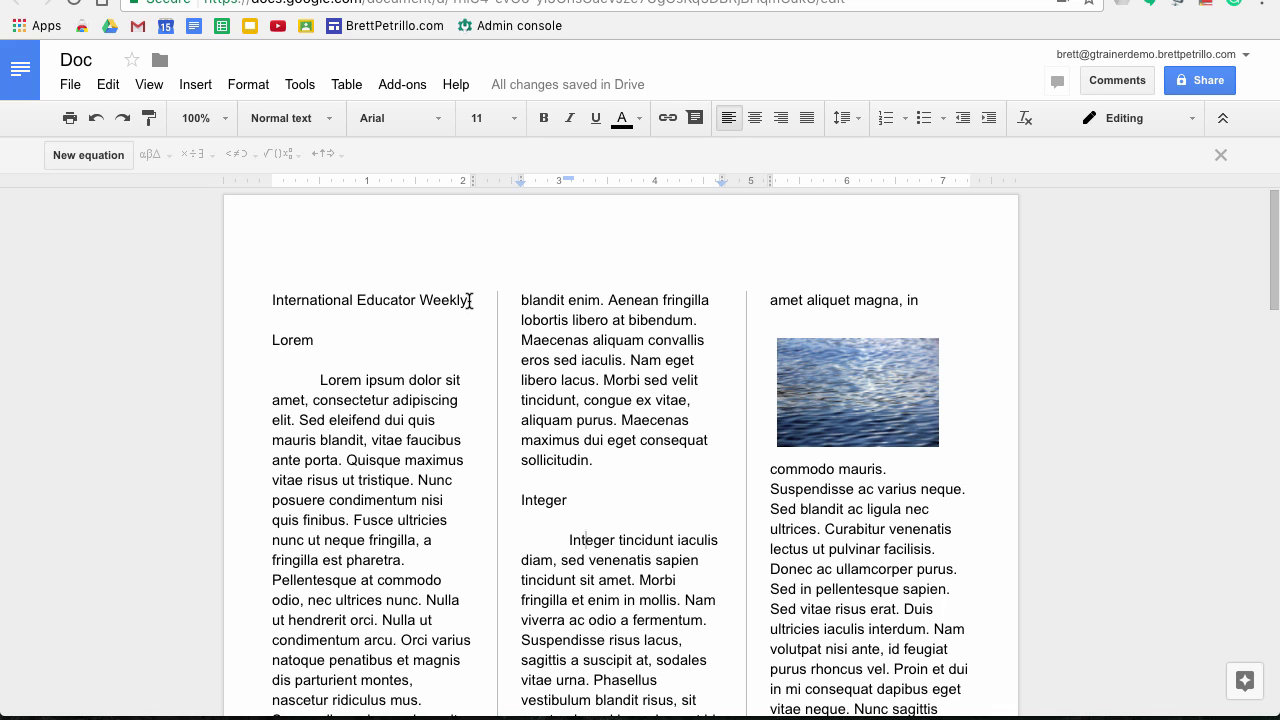
left_click_drag(469, 300, 259, 302)
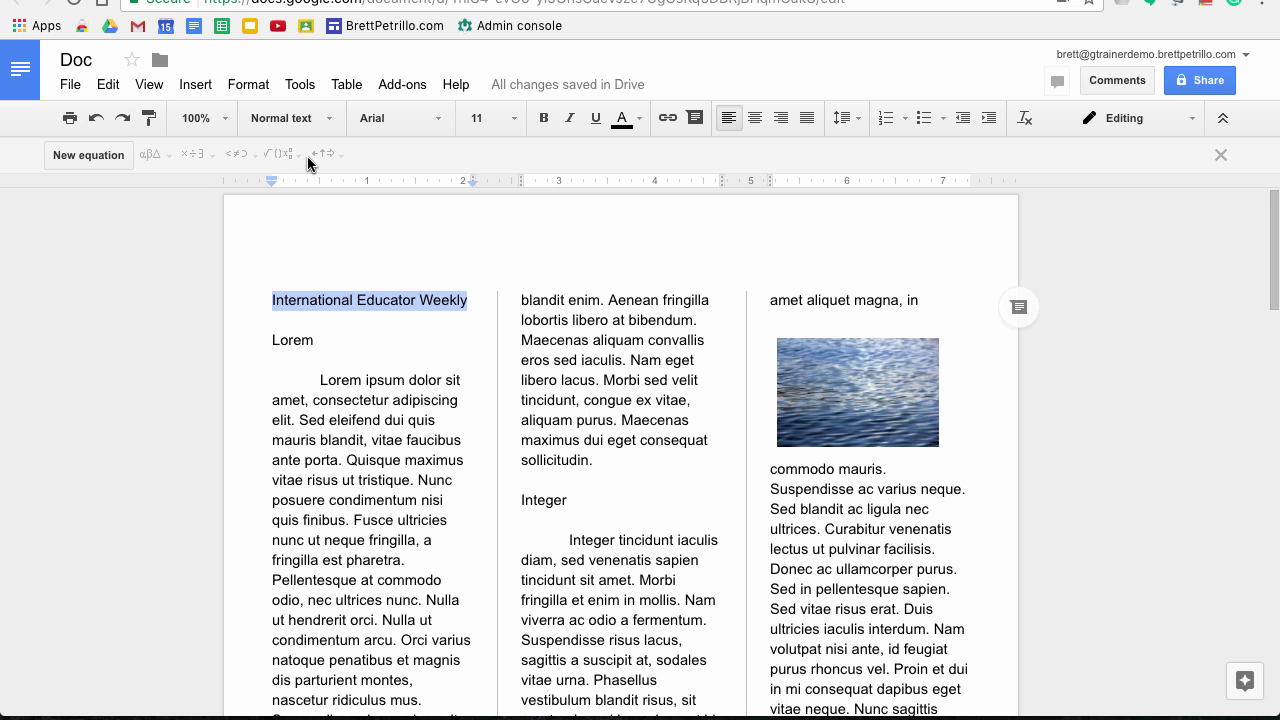
Apply the Title paragraph style to the 'International Educator Weekly' line
left_click(331, 120)
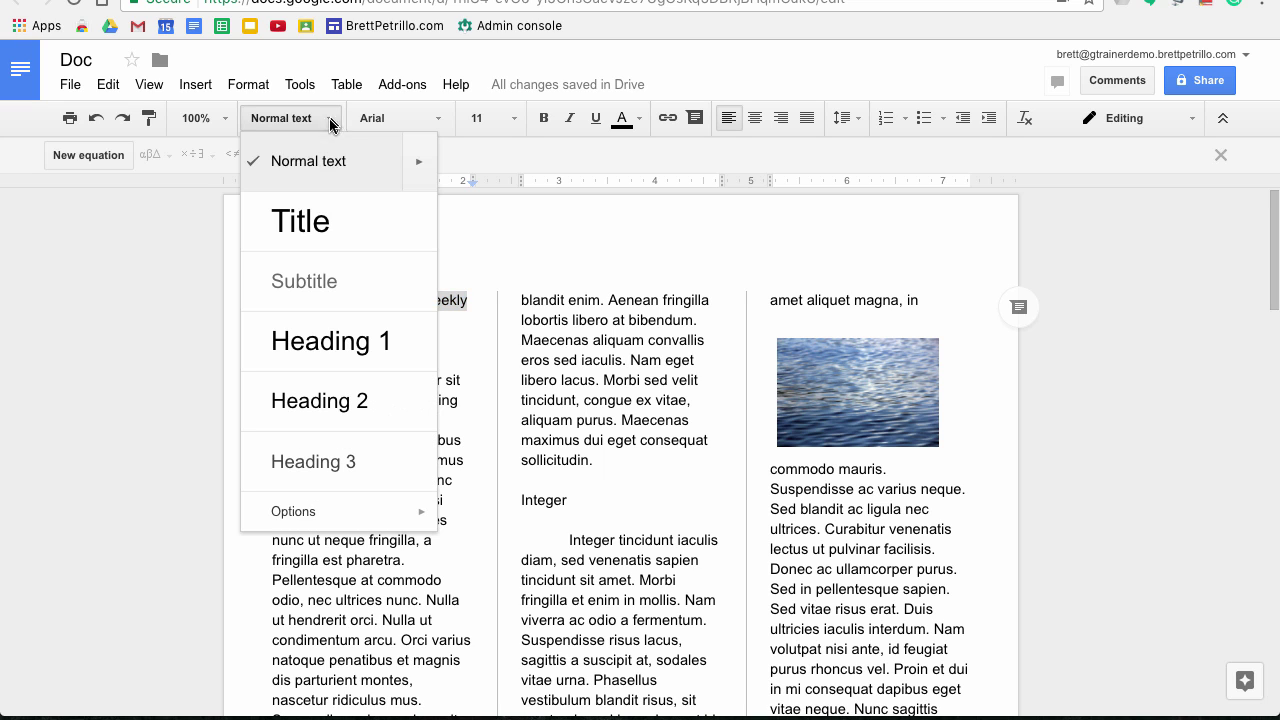
left_click(297, 222)
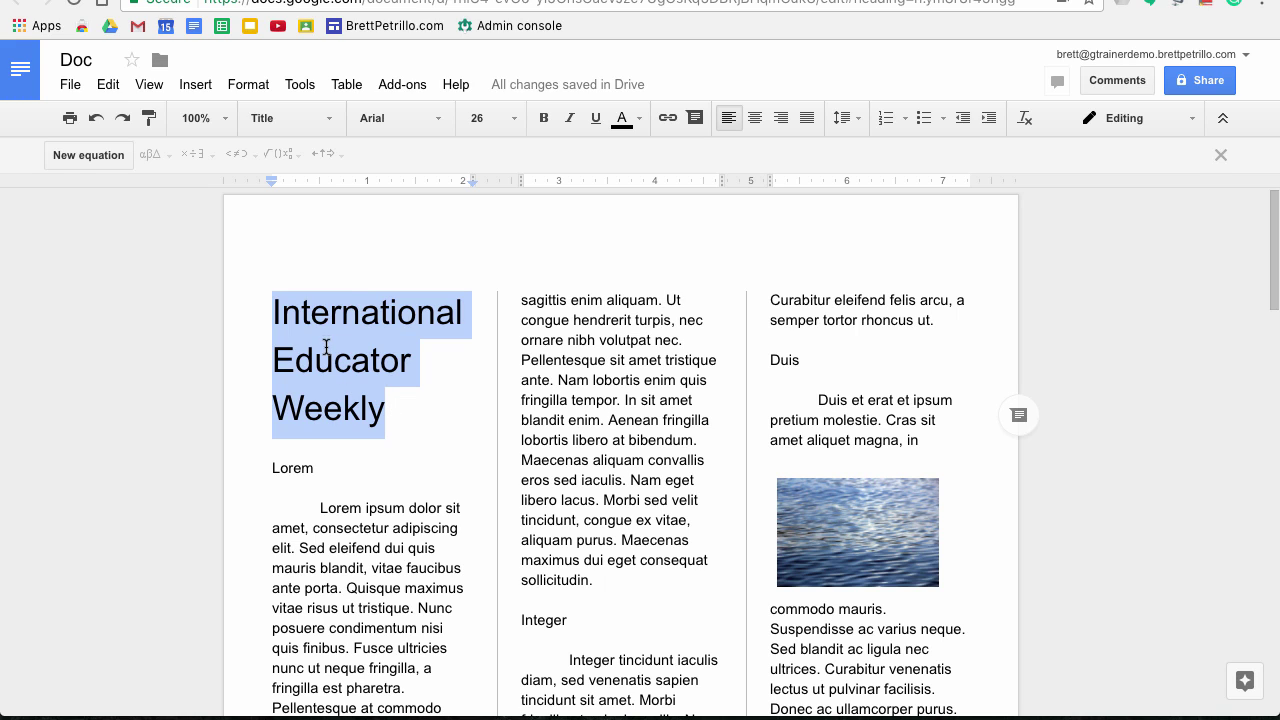
left_click(349, 240)
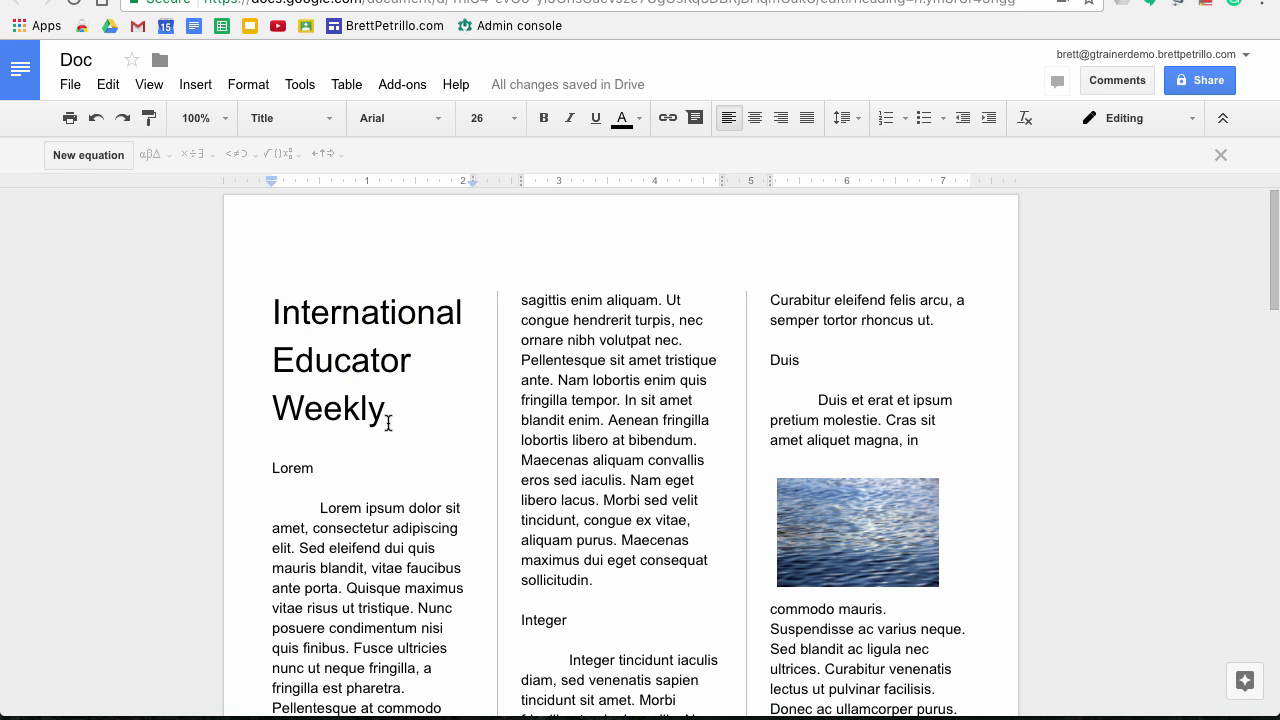
left_click_drag(388, 420, 245, 322)
key("super+c")
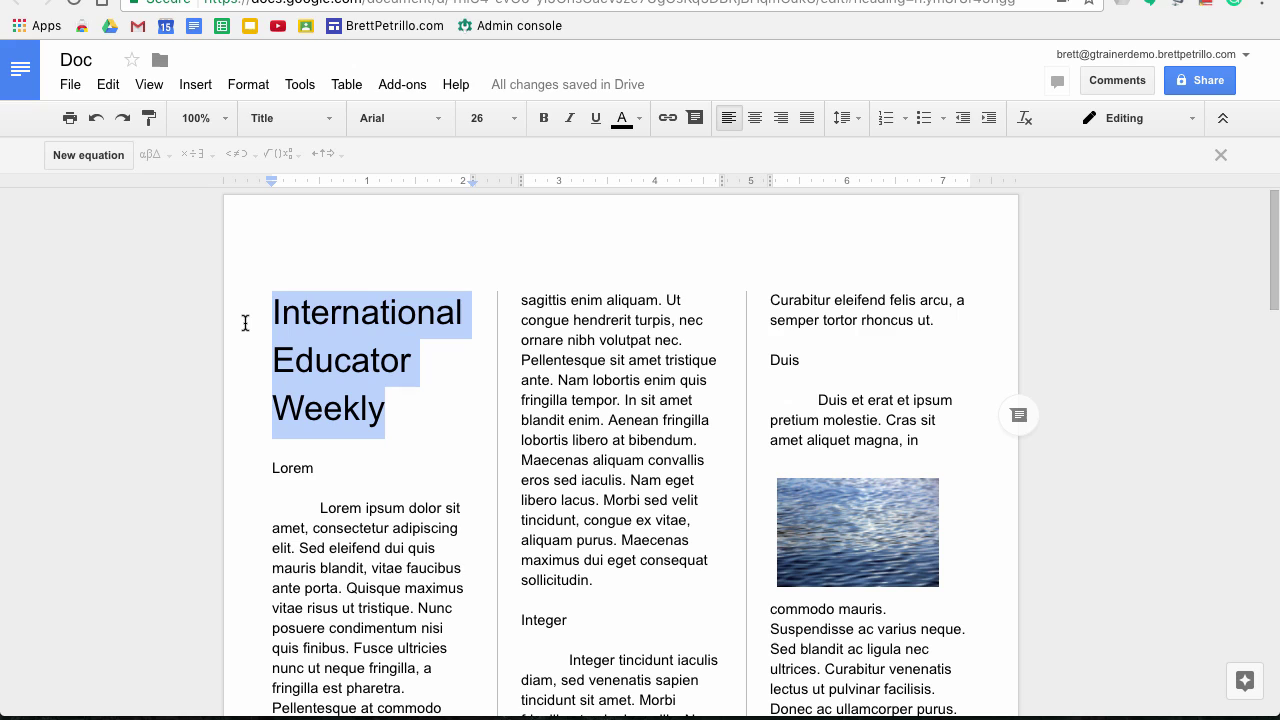
double_click(600, 223)
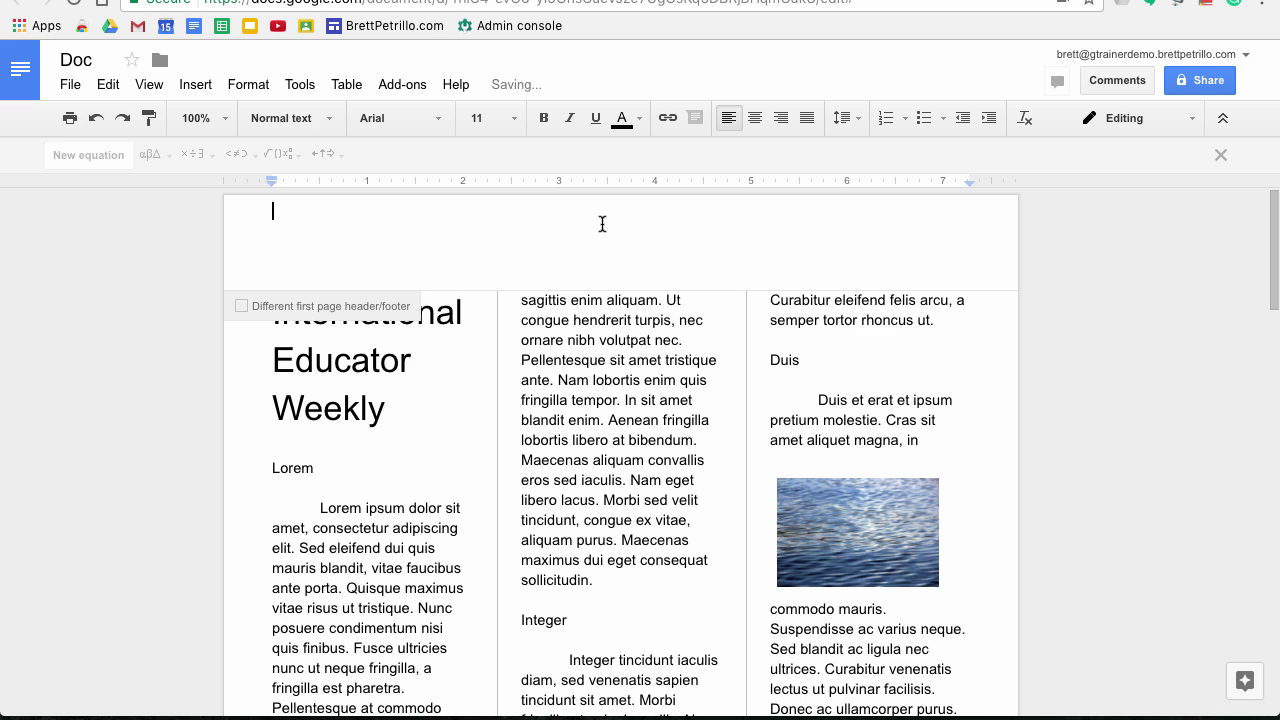
Paste 'International Educator Weekly' into the header, centred, with an empty line above
key("super+v")
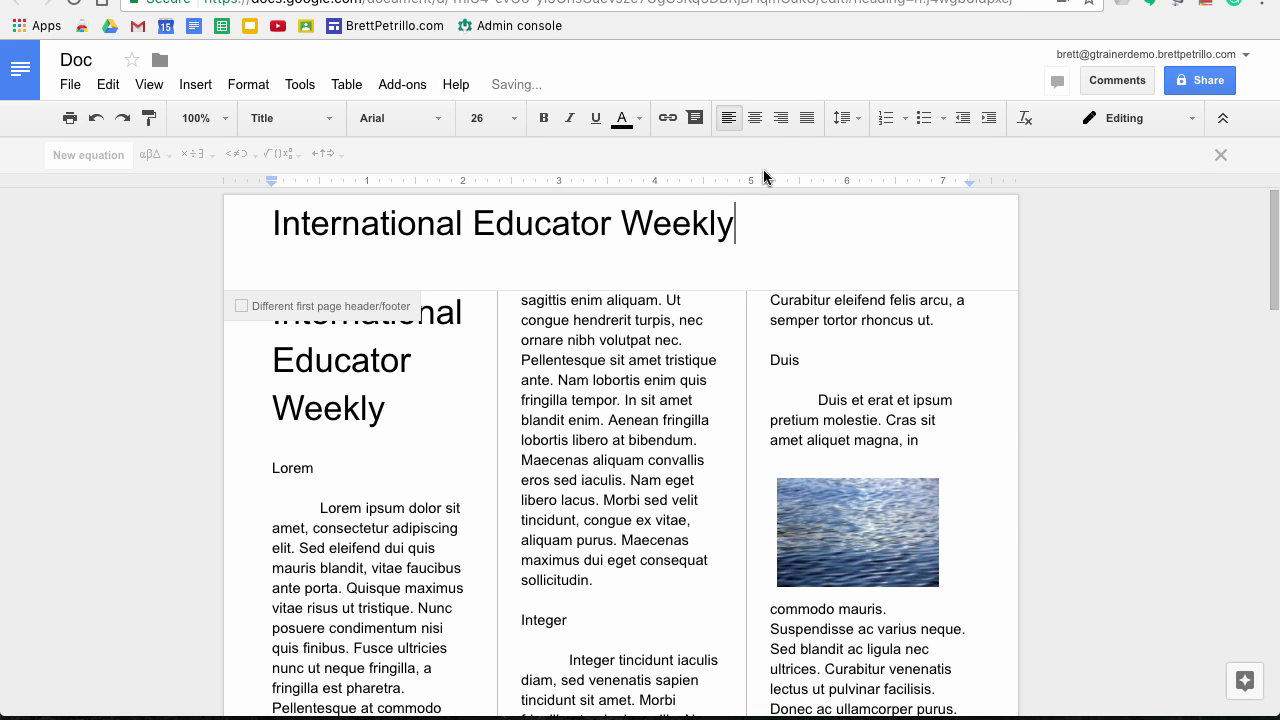
left_click(759, 125)
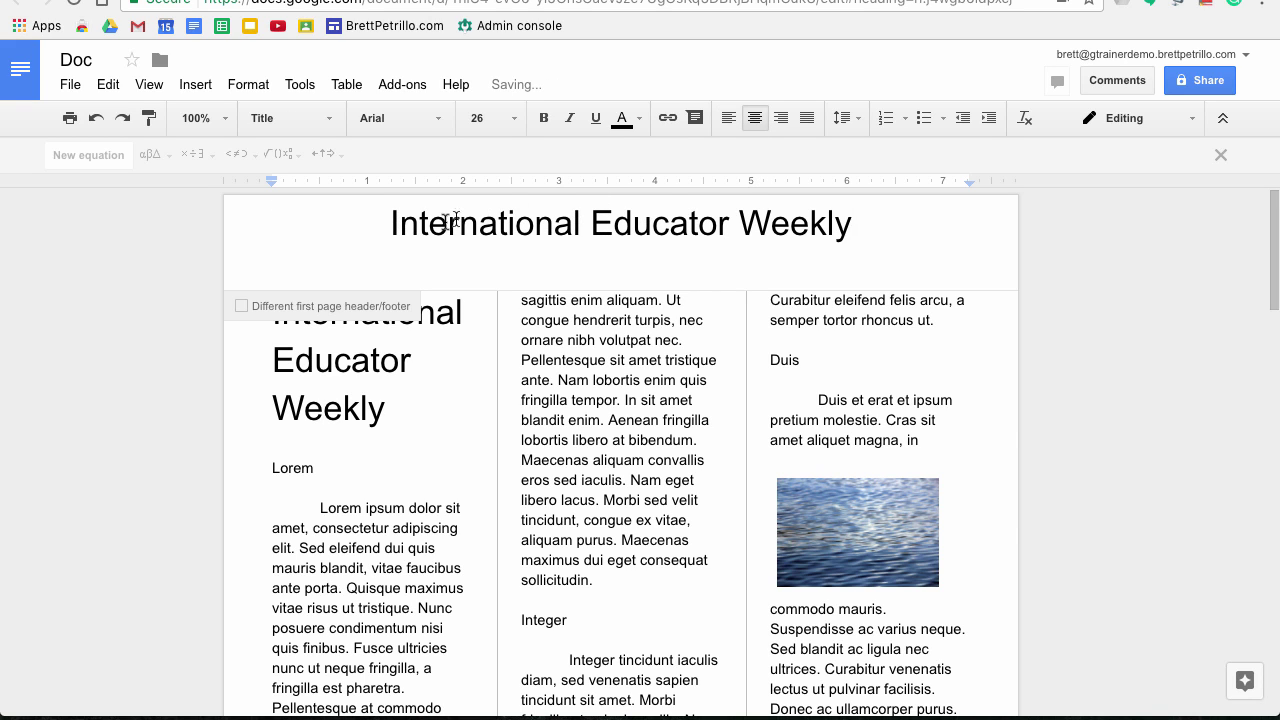
key("Return")
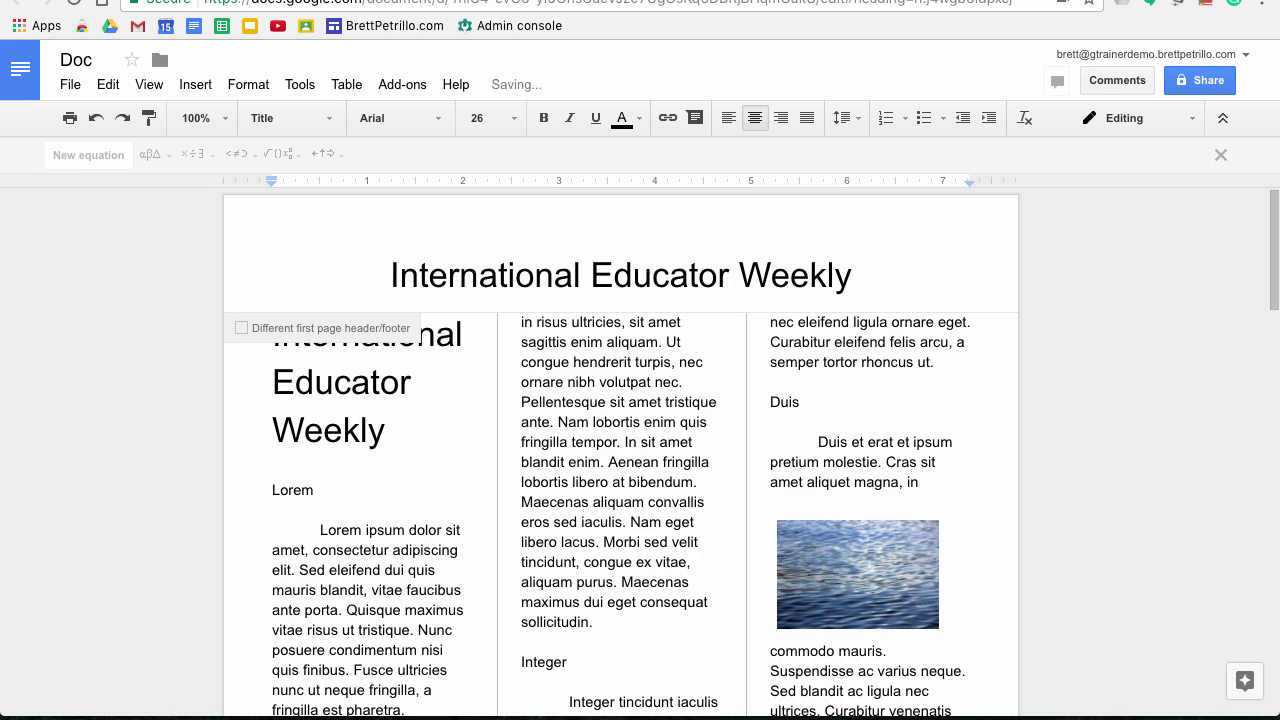
Delete the duplicate title and blank lines from the body, then leave the header
left_click_drag(398, 437, 243, 343)
key("BackSpace")
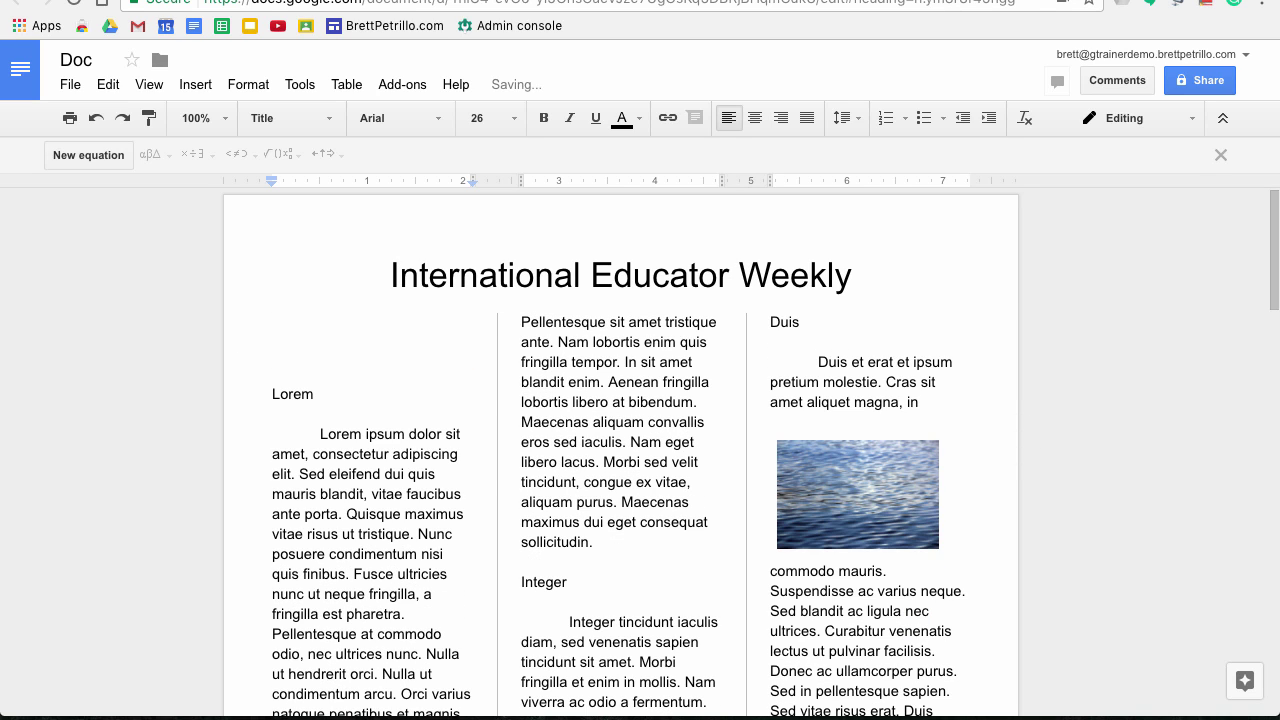
key("Delete")
key("Delete")
key("Delete")
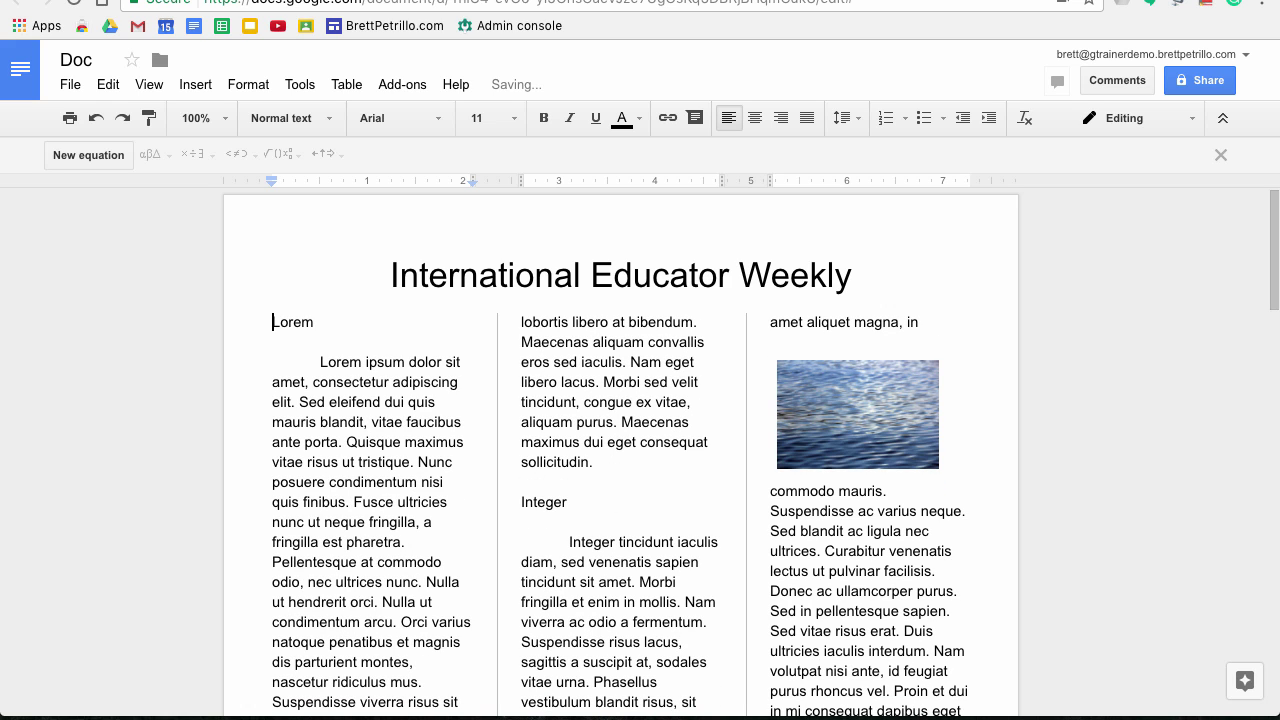
left_click(871, 281)
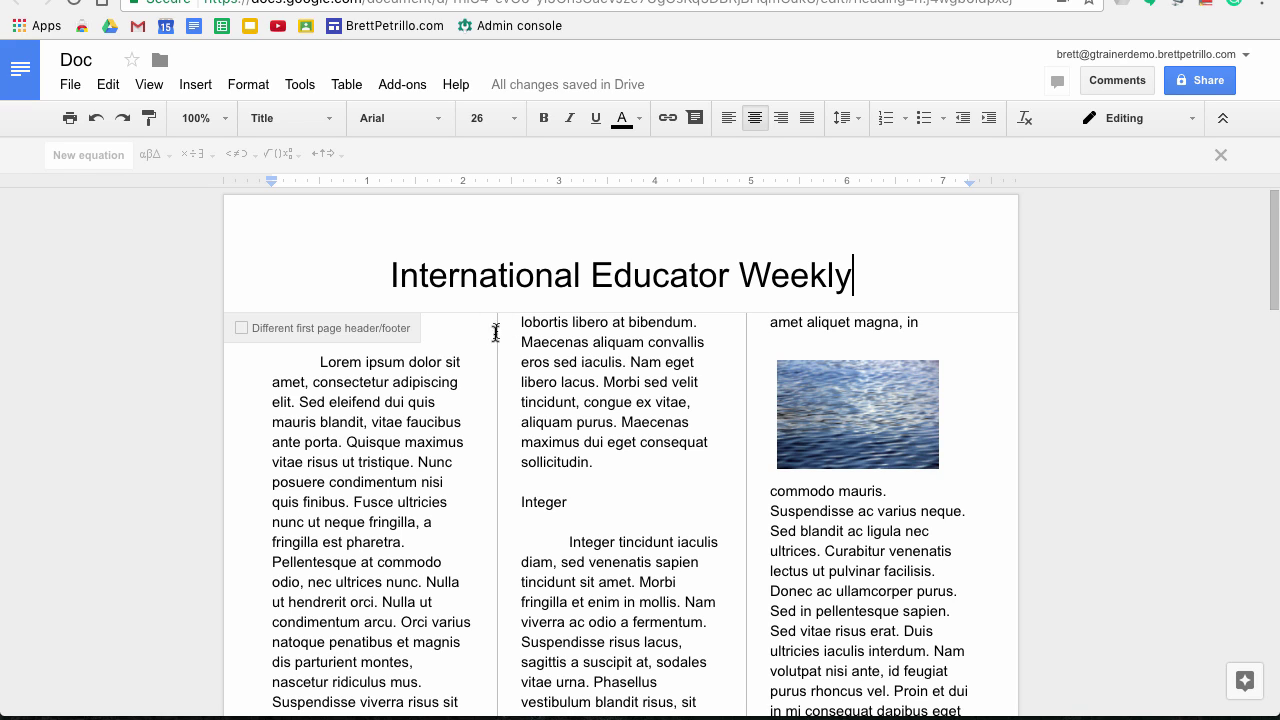
key("Escape")
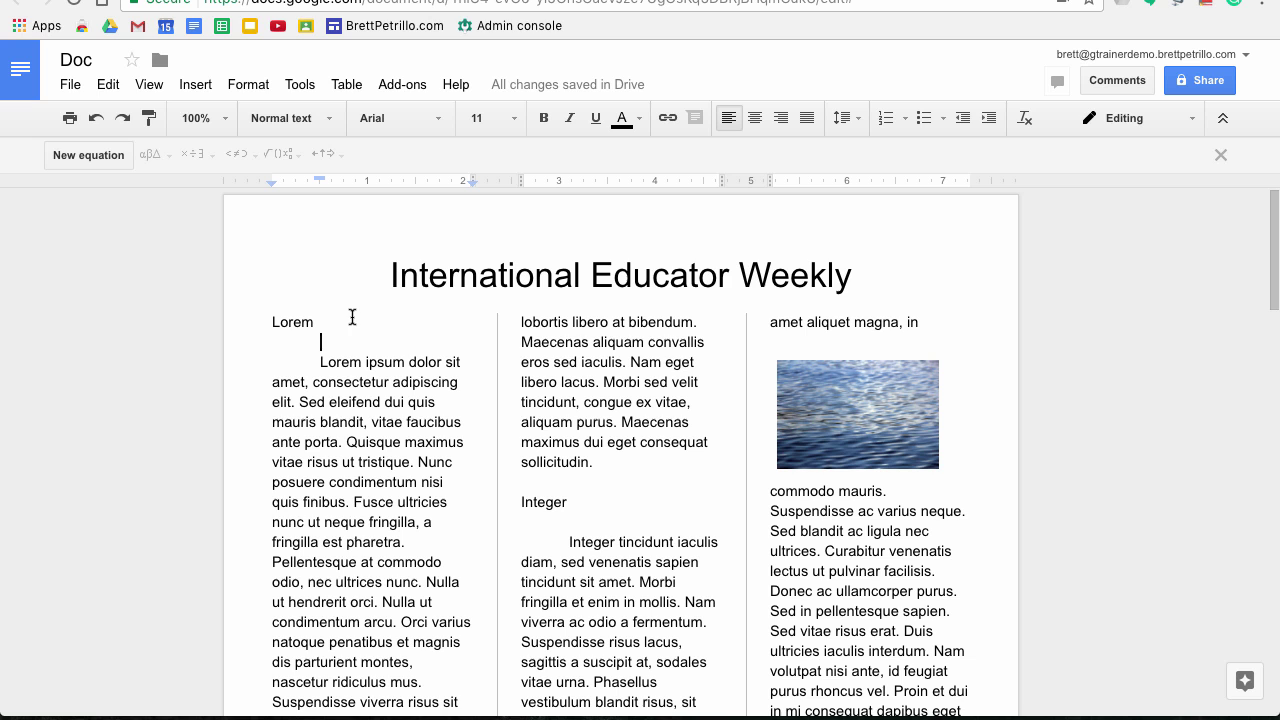
Change the spacing between the three columns to 0.25 inches
left_click(247, 84)
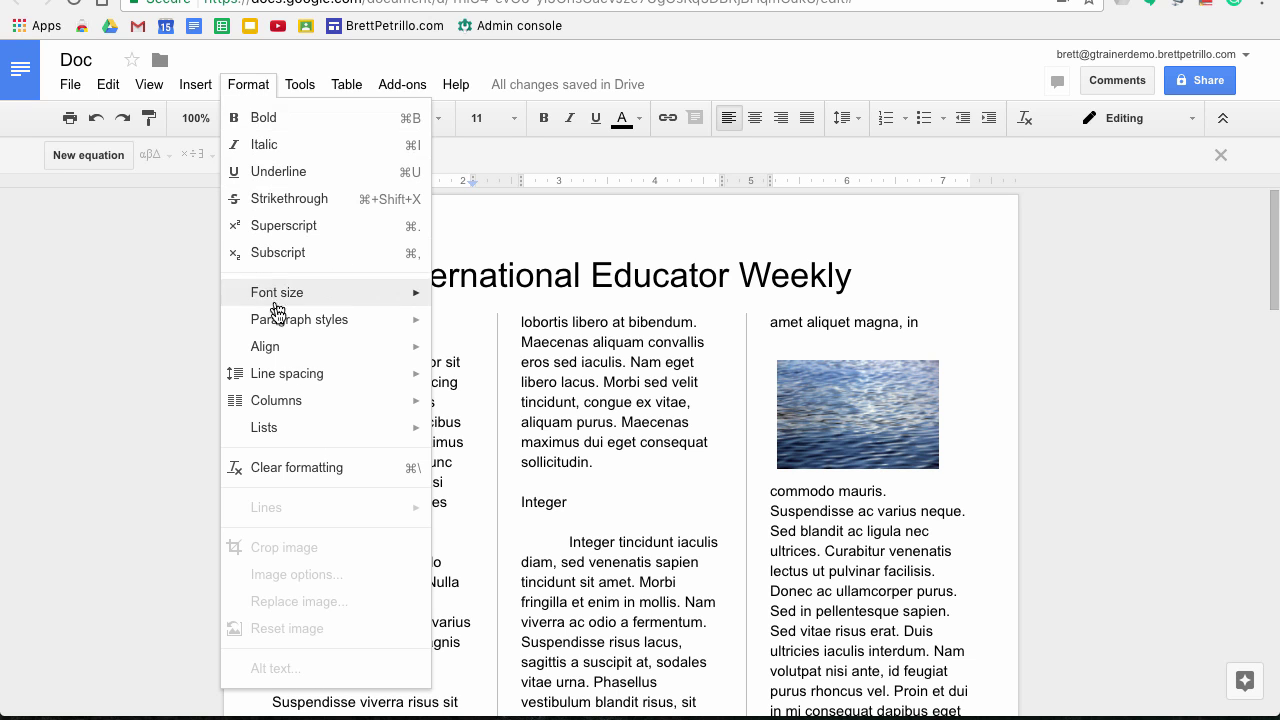
mouse_move(280, 405)
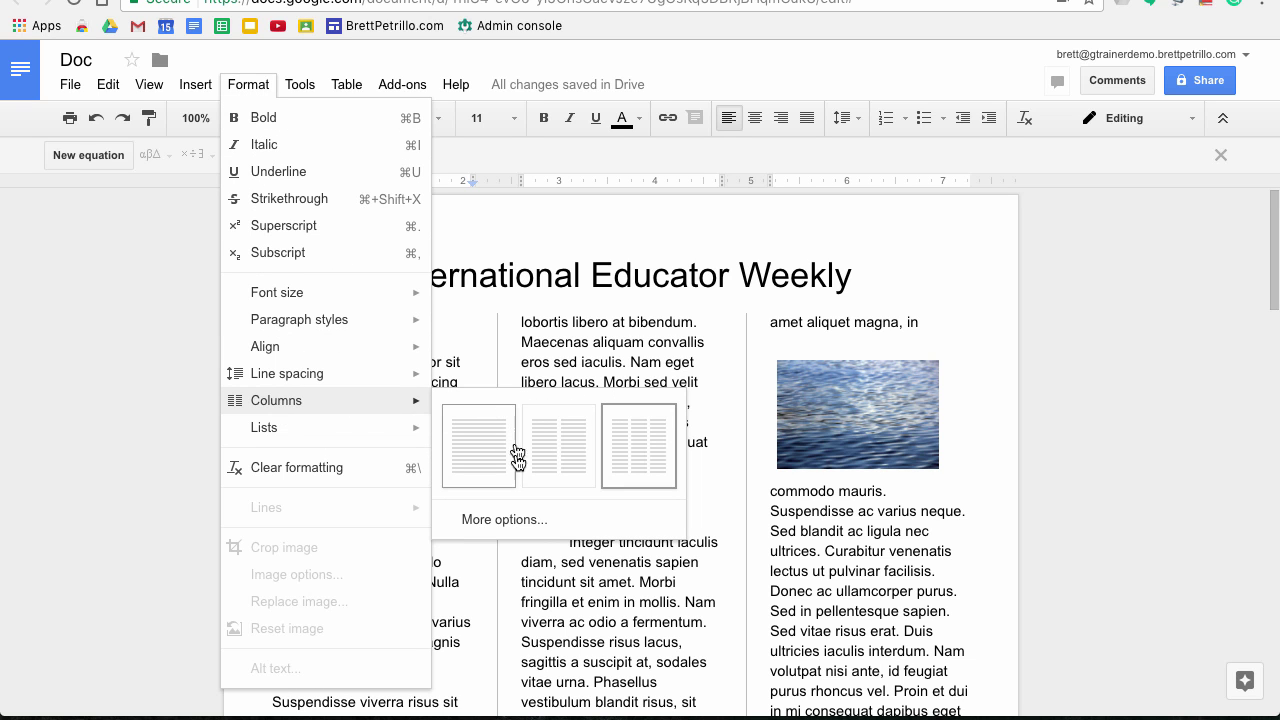
left_click(488, 520)
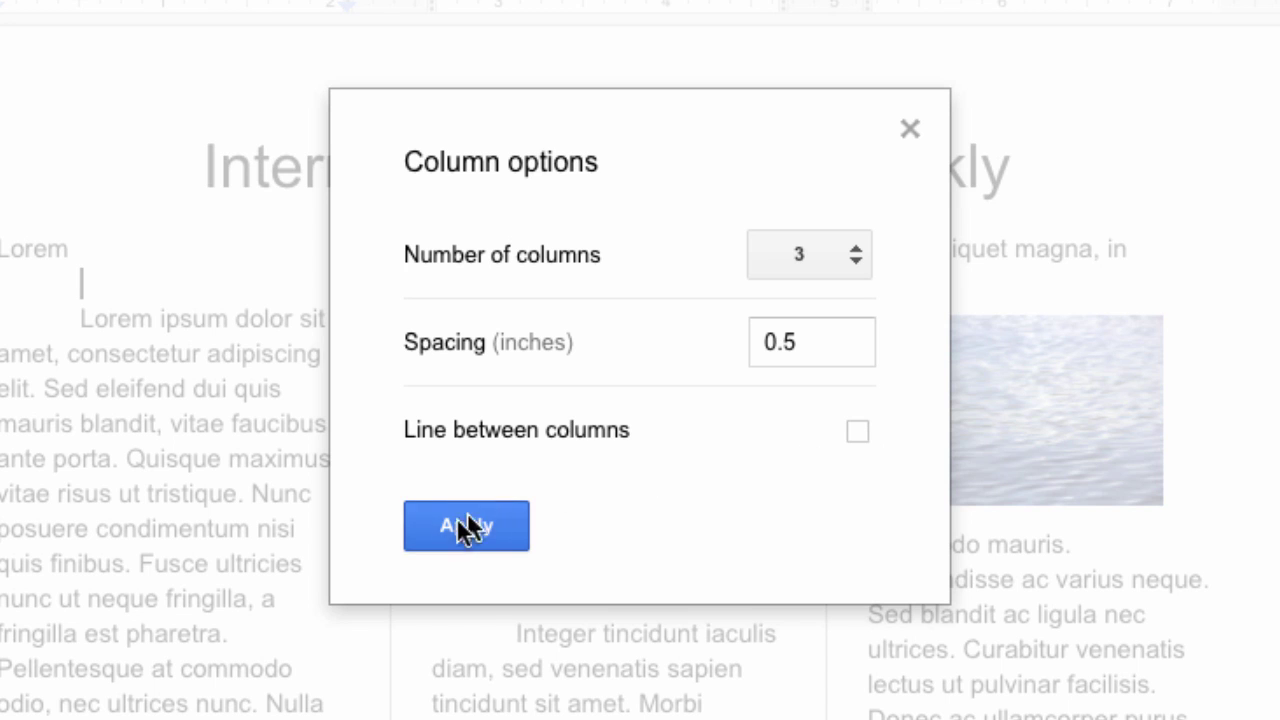
left_click(800, 343)
key("BackSpace")
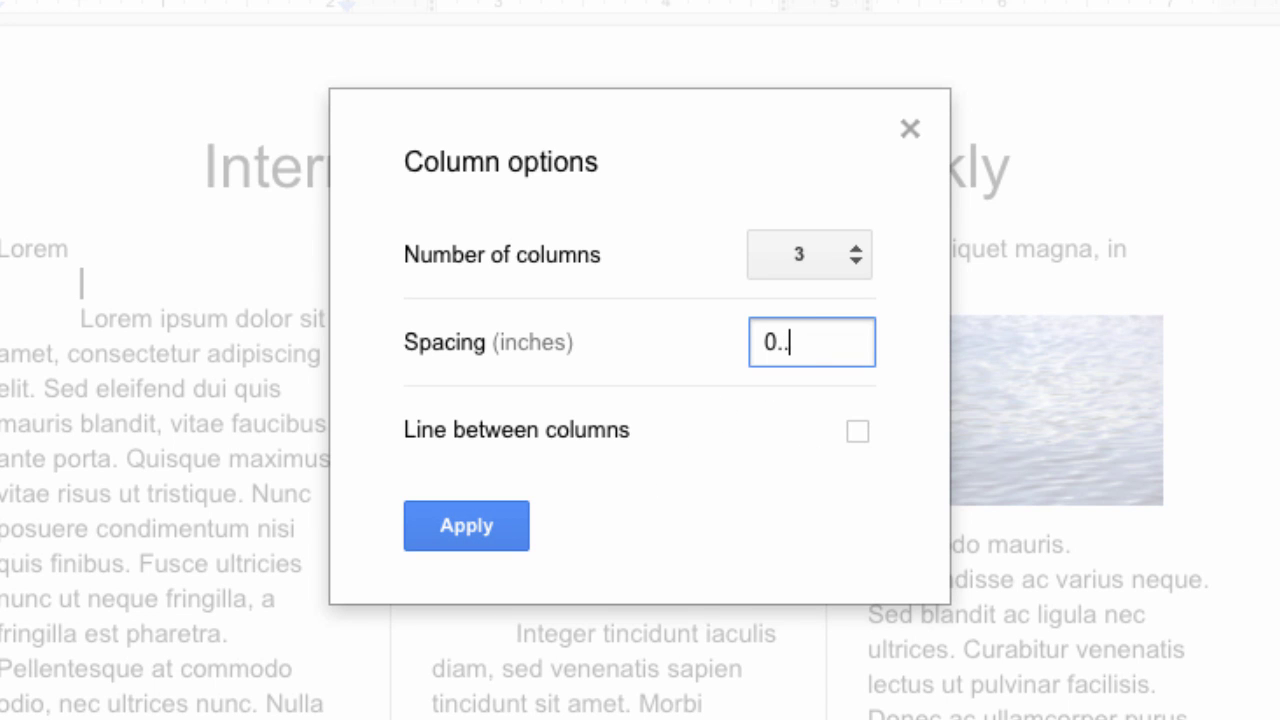
type("25")
key("Return")
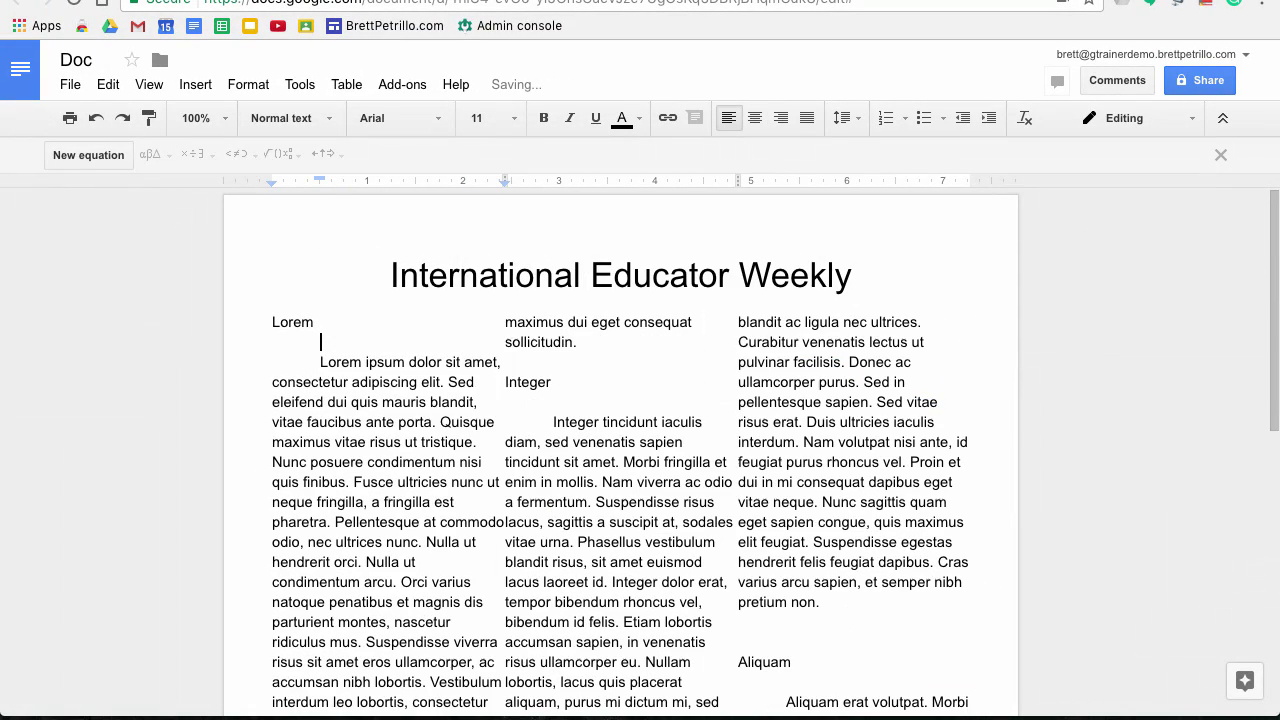
scroll(704, 553, "down", 3)
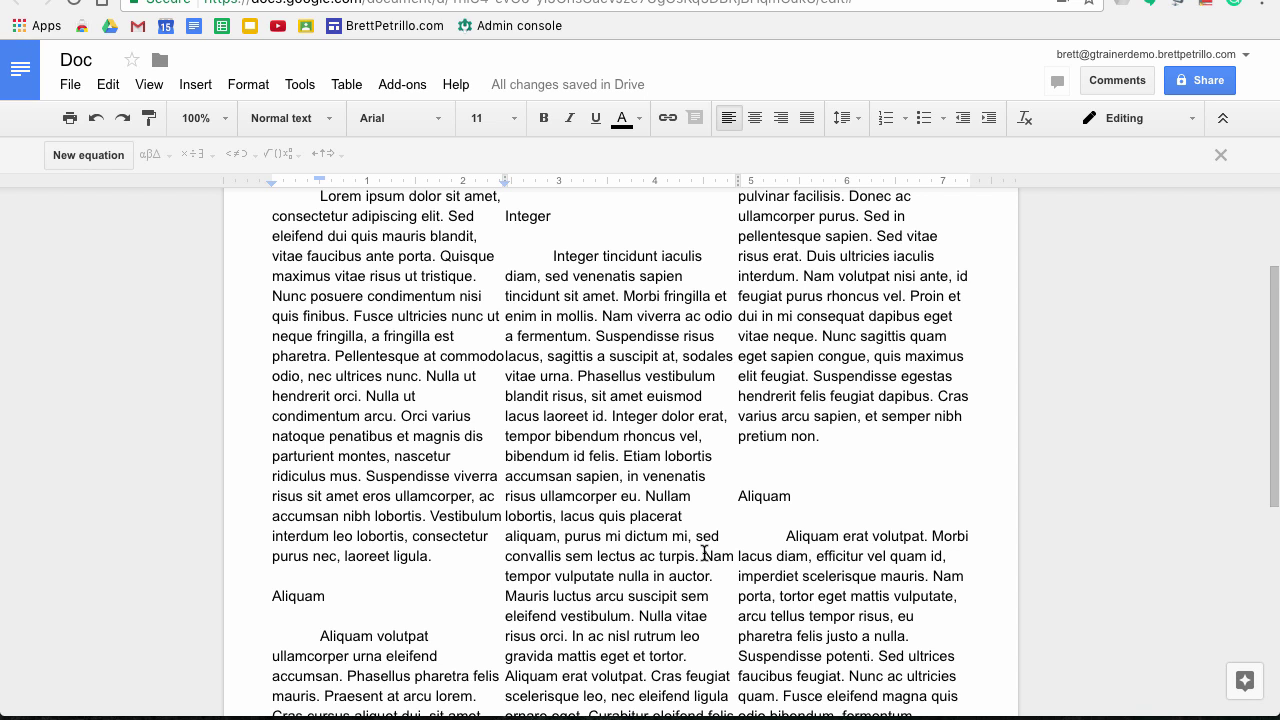
scroll(704, 553, "up", 3)
scroll(704, 553, "down", 1)
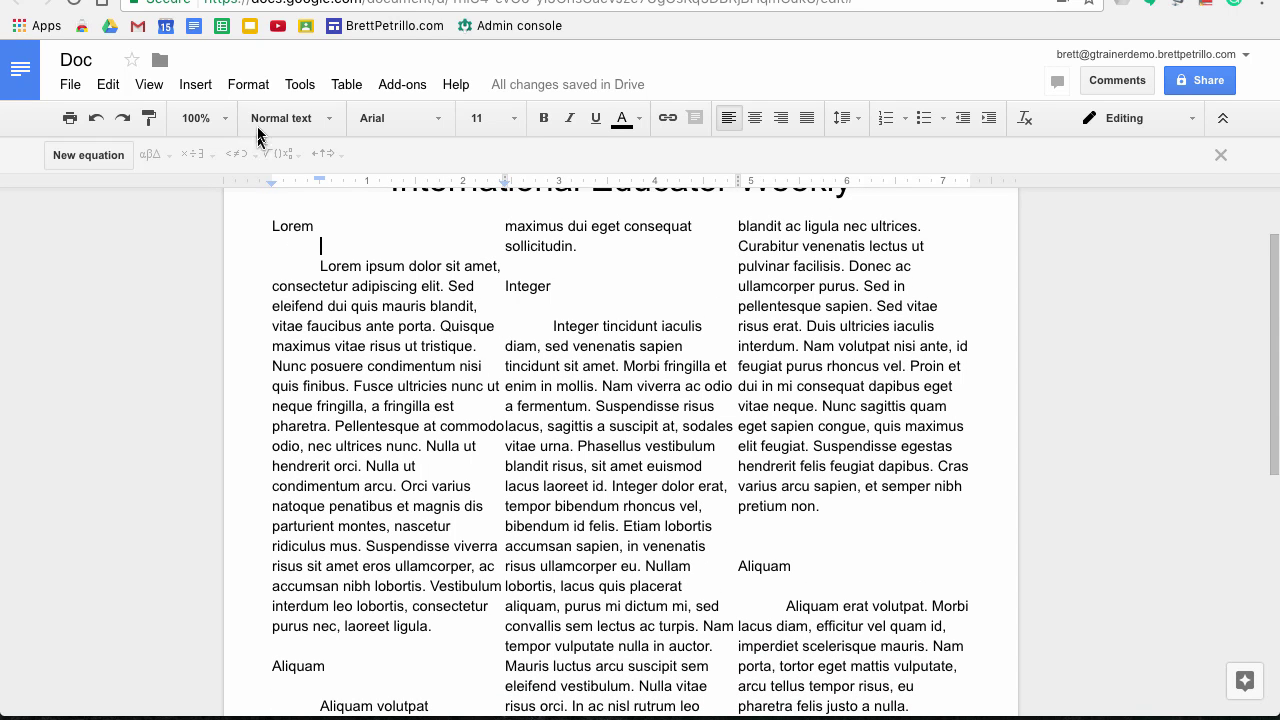
Turn on a dividing line between the columns and apply the settings
left_click(248, 84)
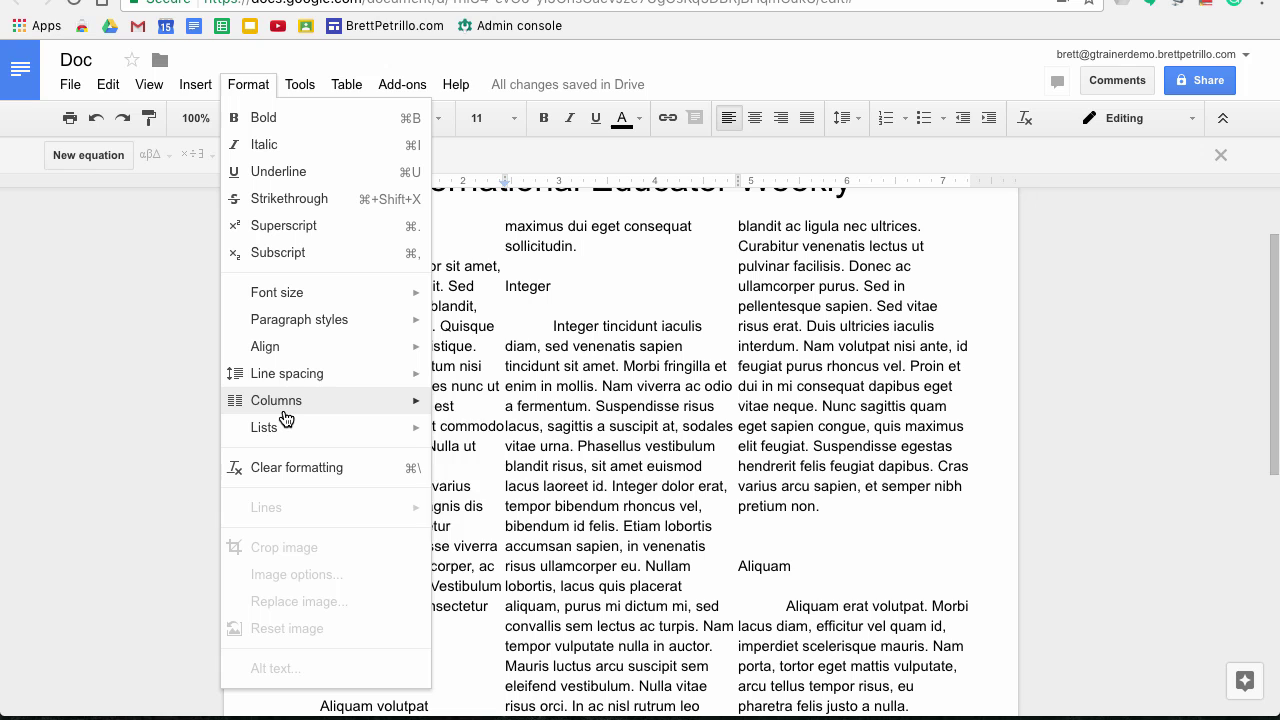
mouse_move(285, 405)
left_click(516, 530)
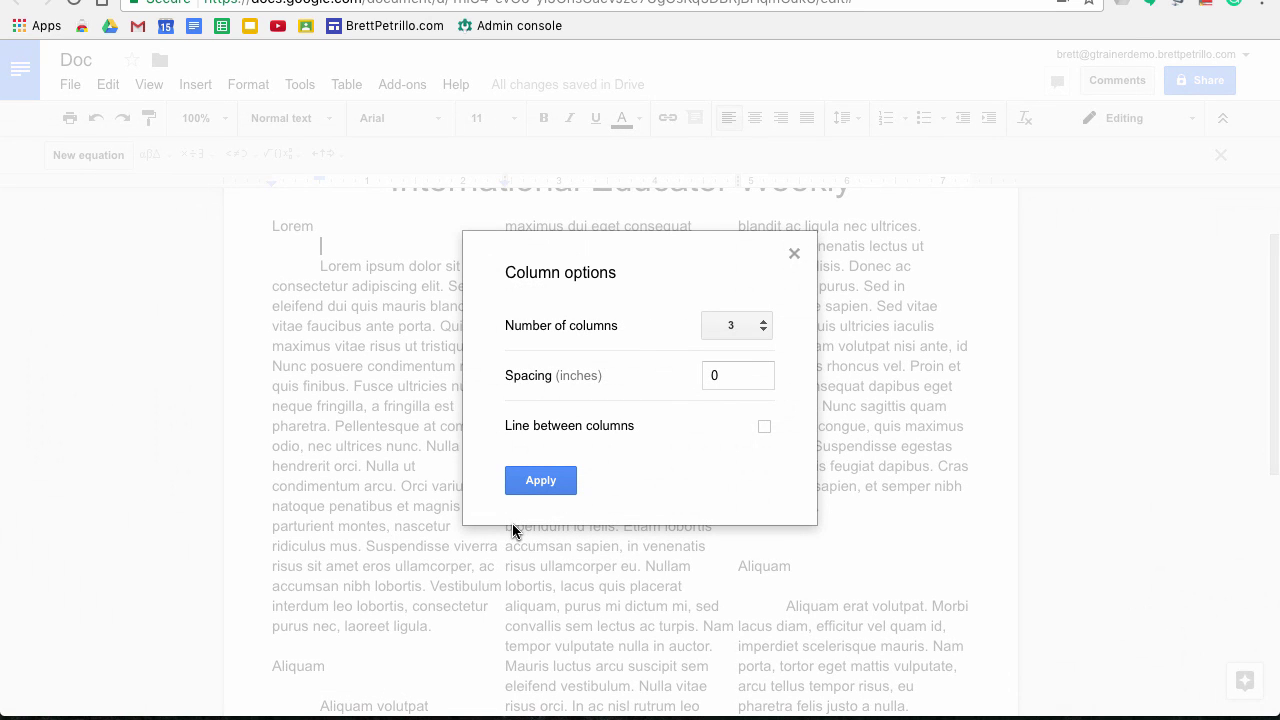
left_click(722, 375)
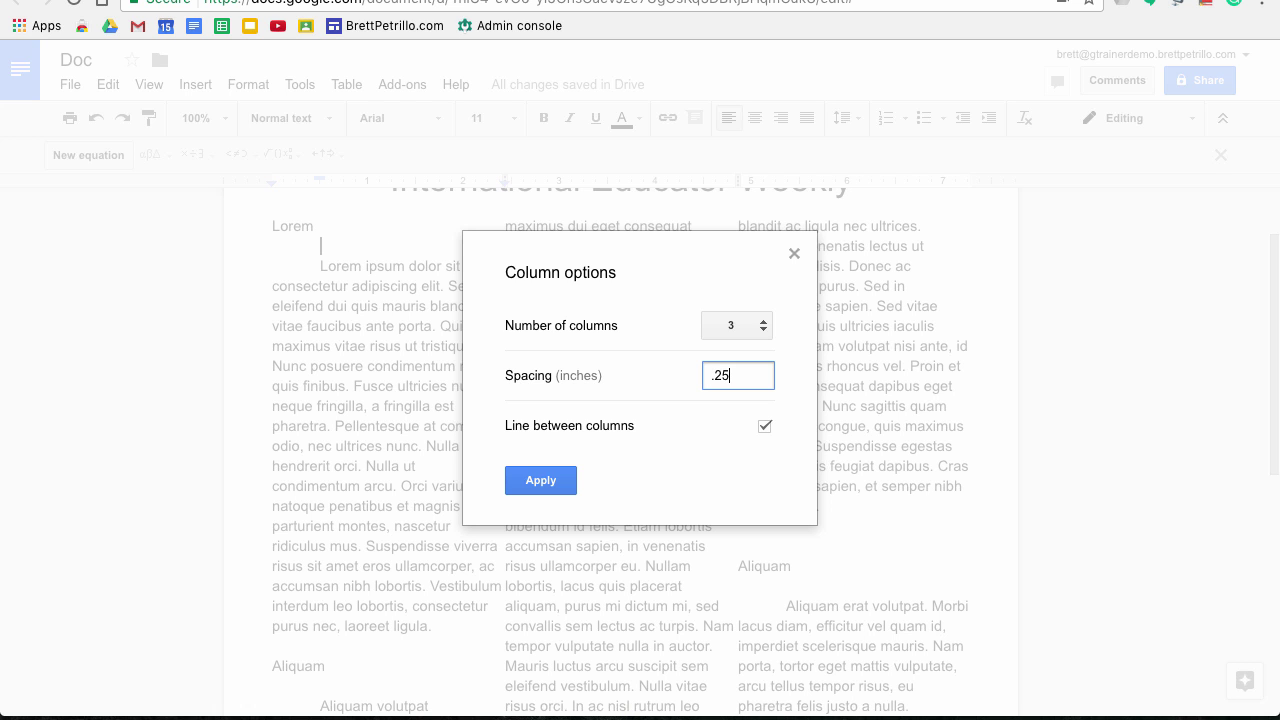
key("Return")
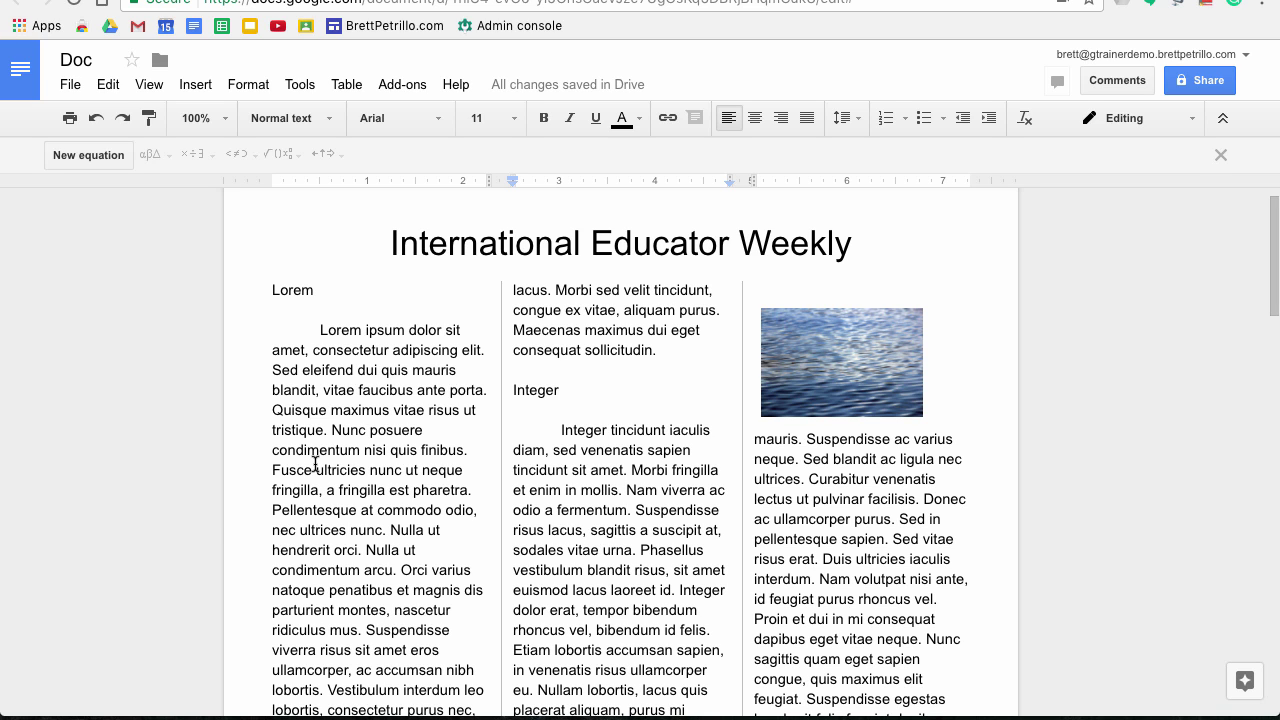
scroll(315, 464, "down", 3)
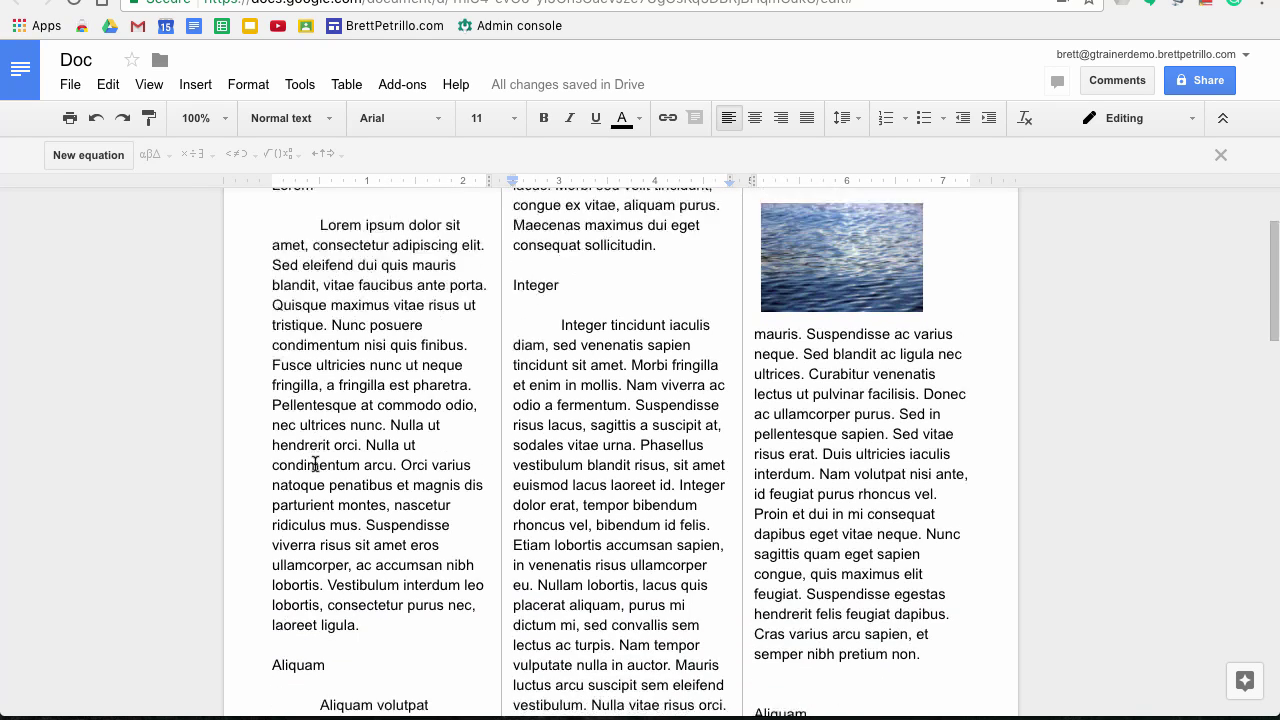
scroll(315, 464, "down", 4)
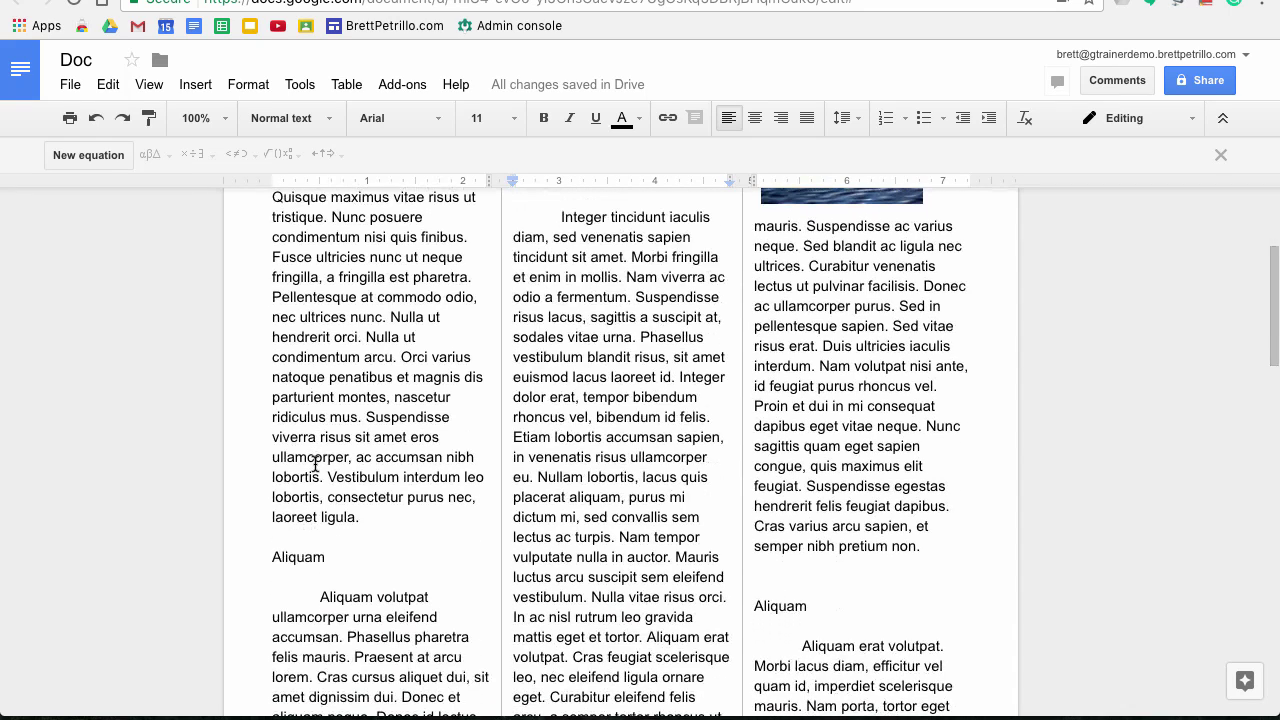
left_click(375, 519)
scroll(375, 519, "down", 2)
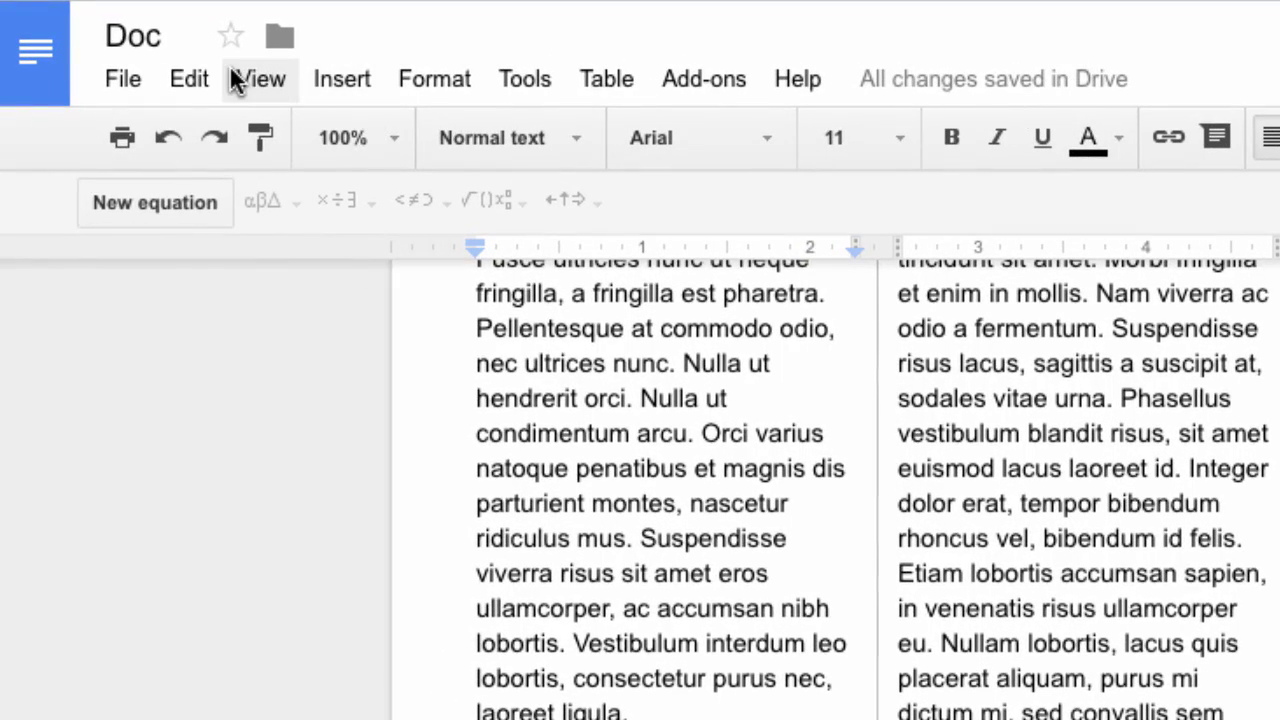
left_click(303, 78)
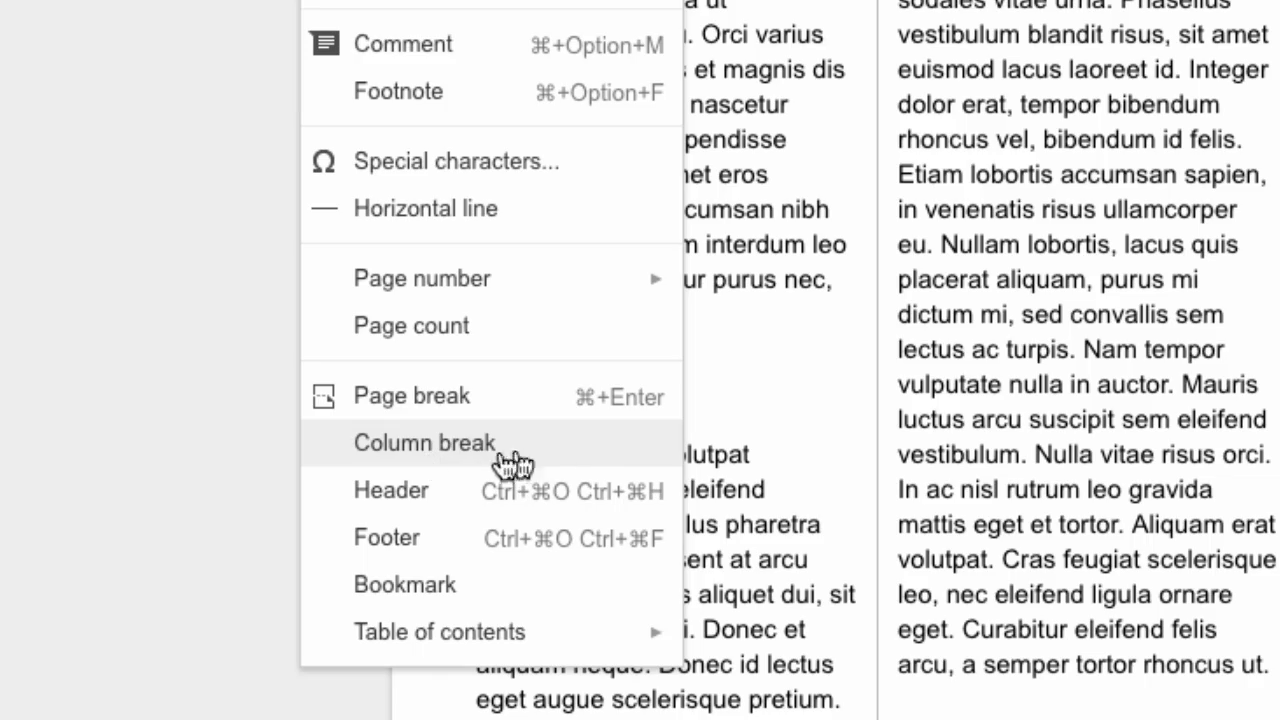
left_click(545, 455)
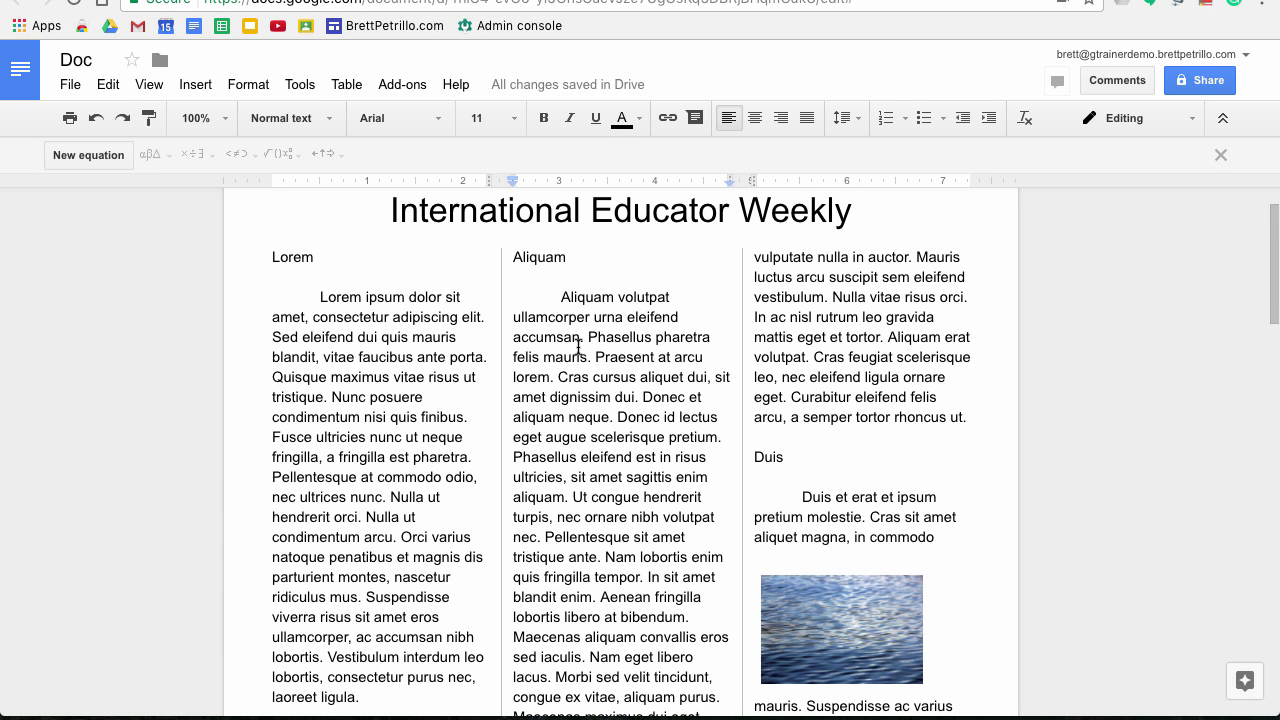
scroll(578, 346, "down", 4)
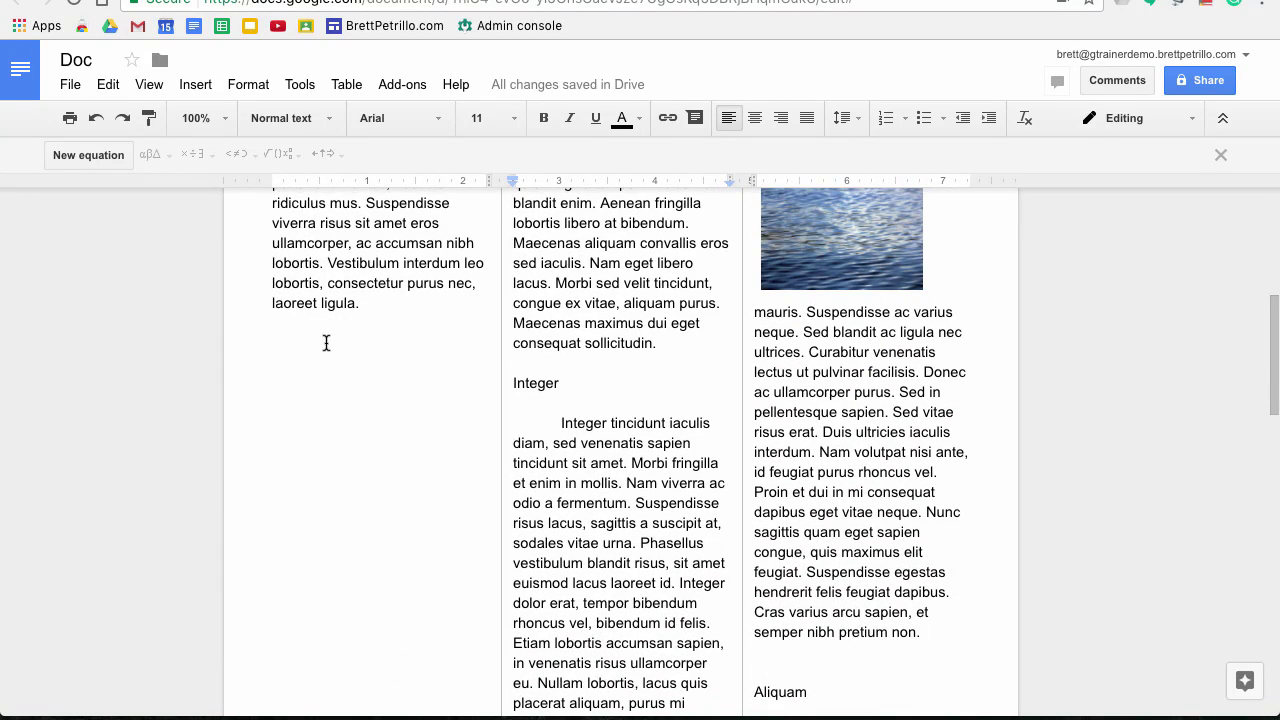
scroll(326, 343, "down", 2)
scroll(326, 343, "up", 3)
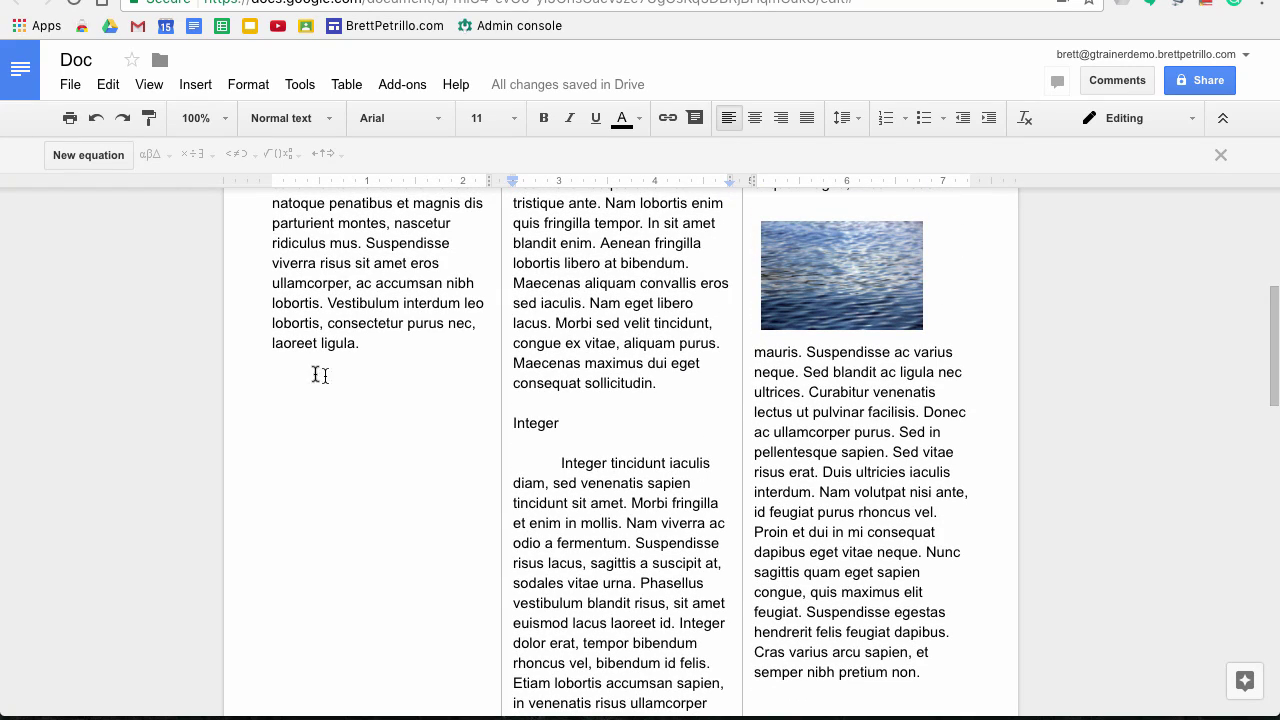
scroll(278, 360, "up", 4)
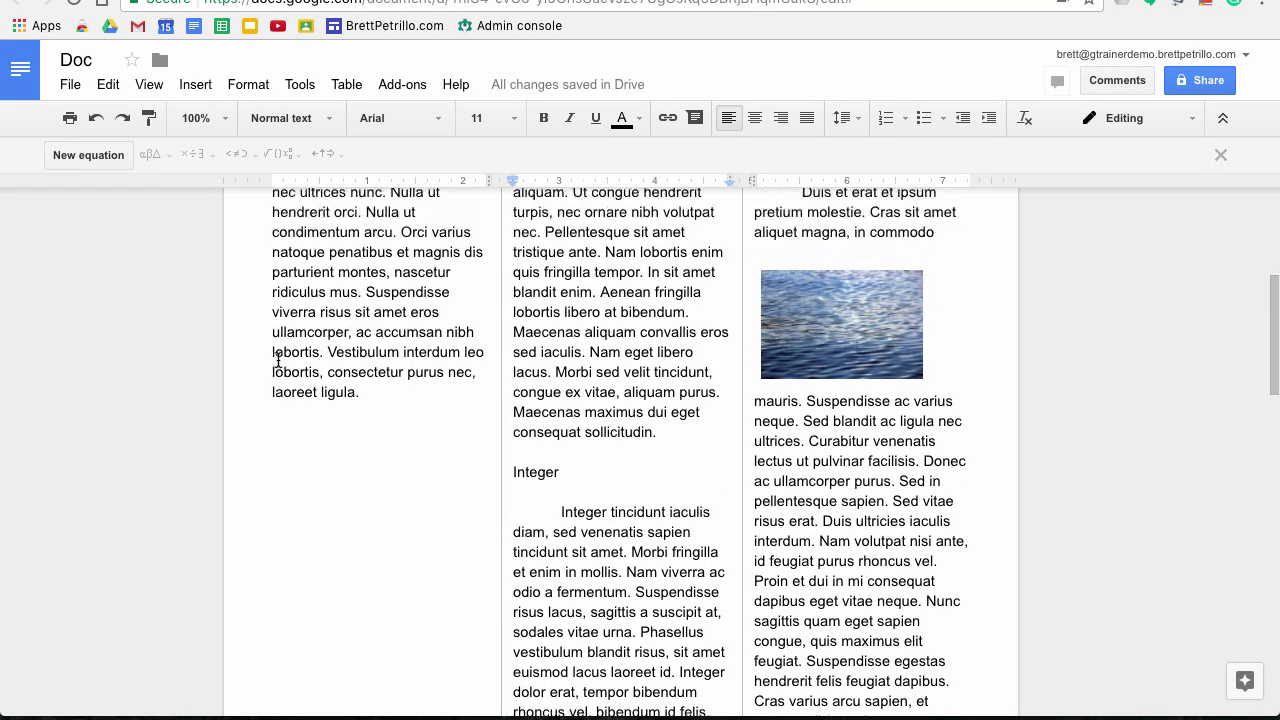
scroll(278, 360, "up", 1)
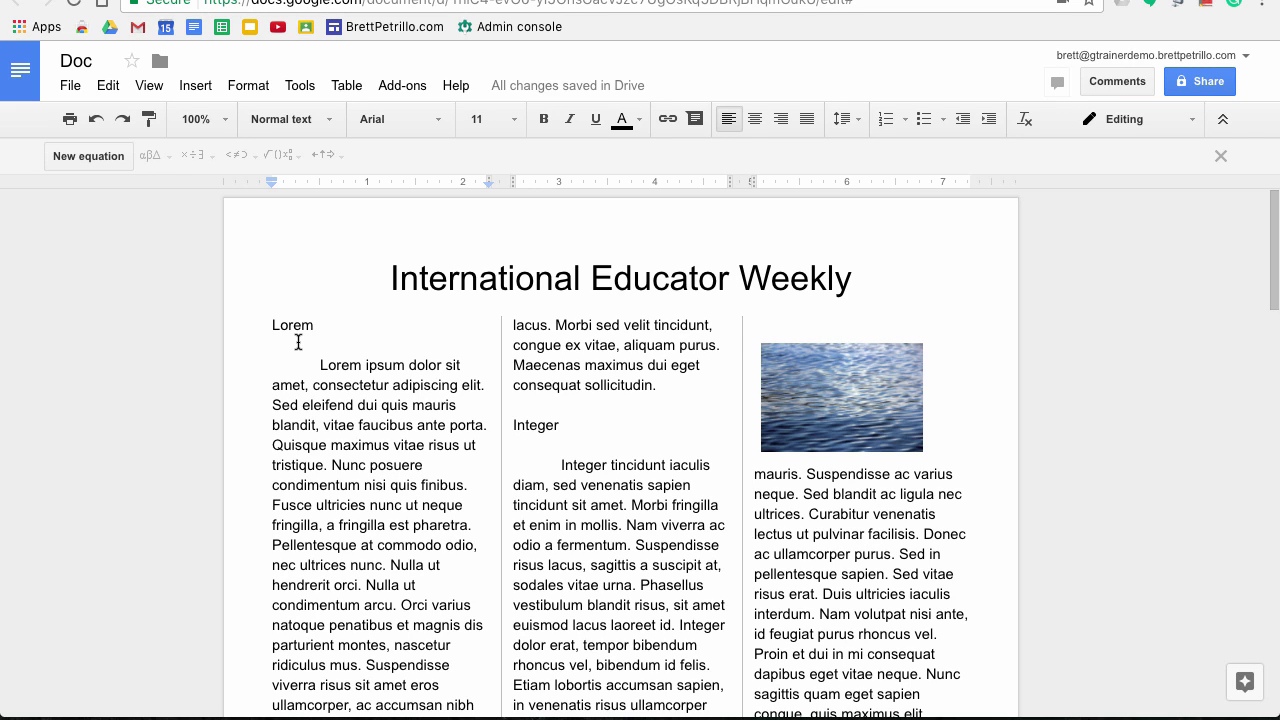
scroll(298, 342, "down", 5)
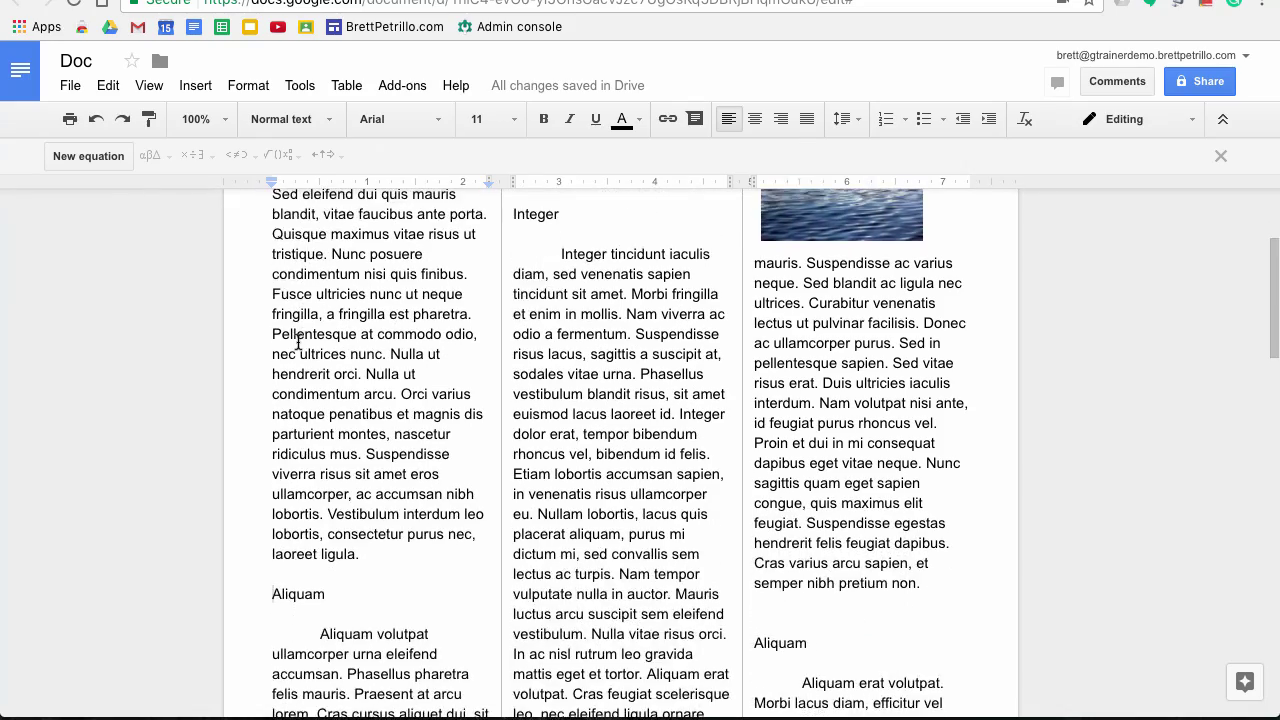
scroll(298, 342, "down", 4)
scroll(298, 342, "down", 3)
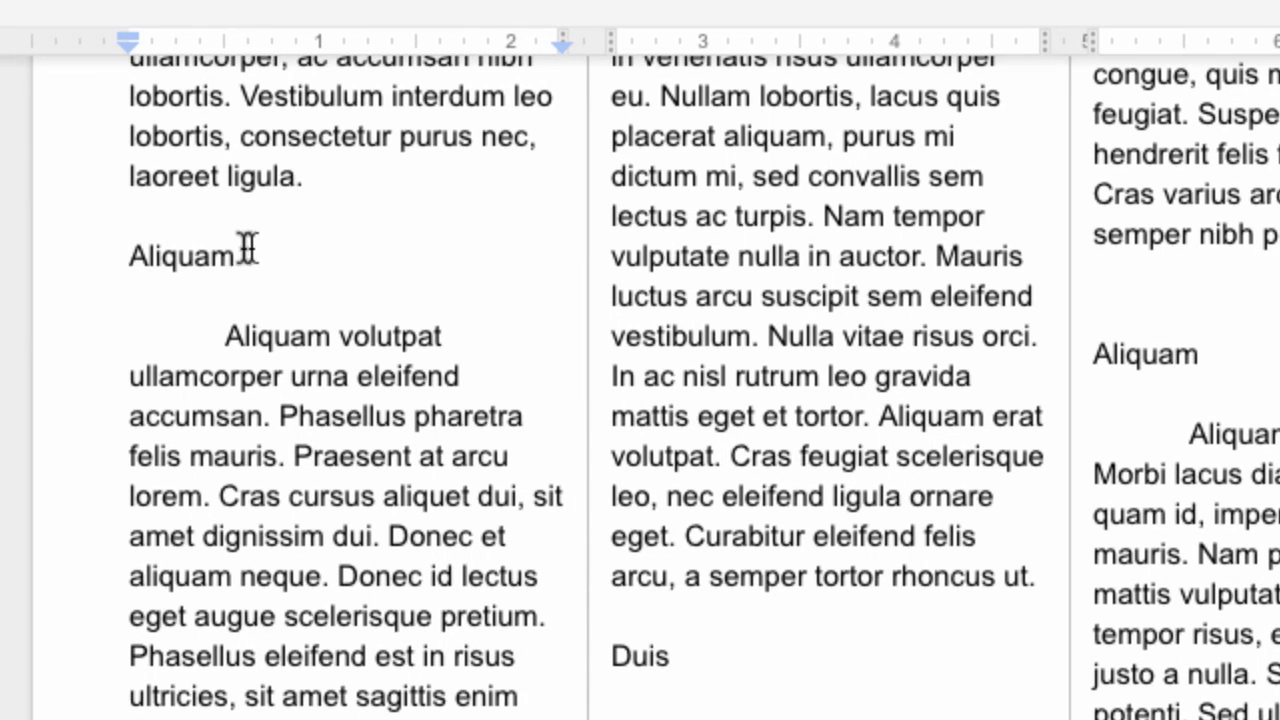
Insert a footnote reading 'footnote' after the Aliquam heading
left_click(240, 256)
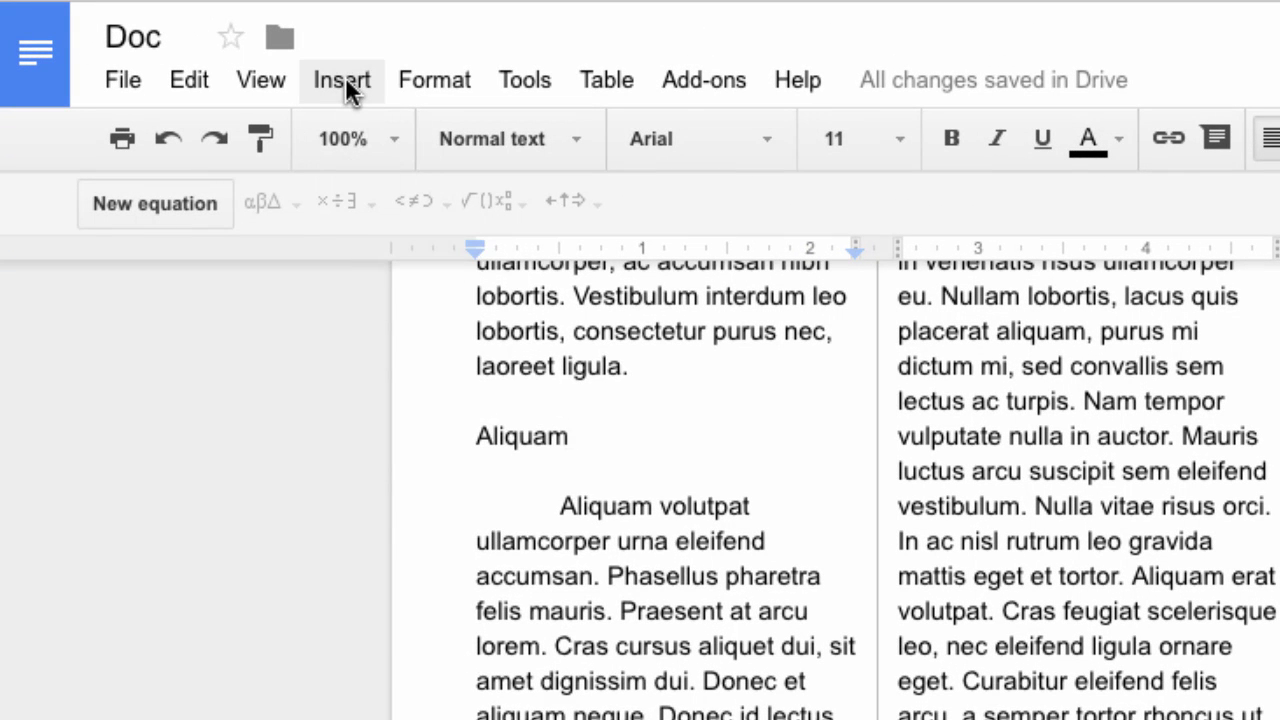
left_click(345, 79)
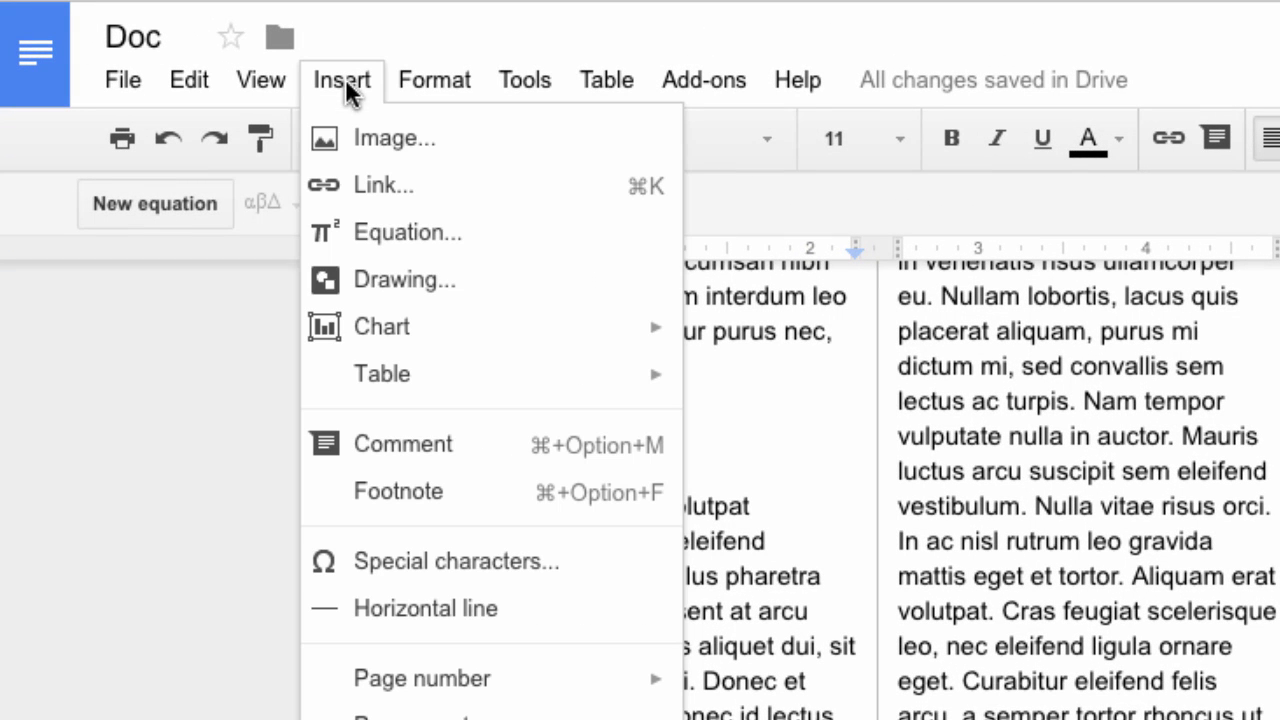
left_click(393, 492)
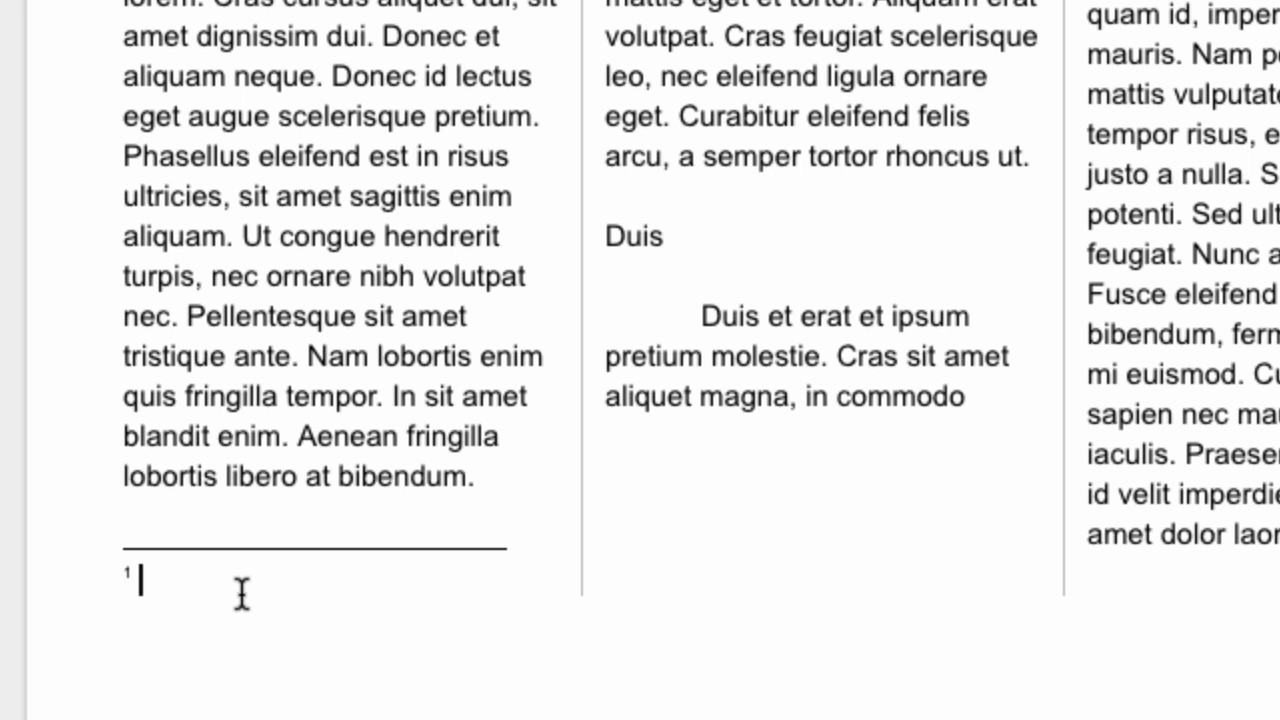
type("footnot")
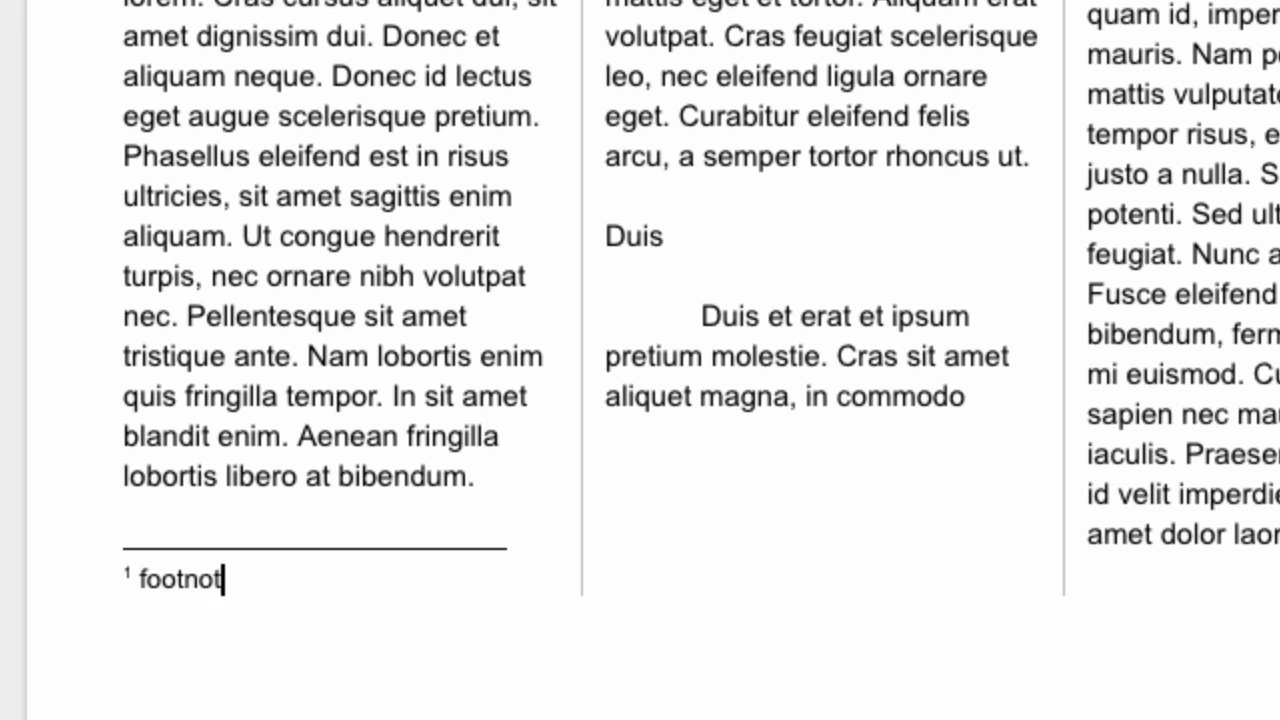
type("e")
Insert a second, empty footnote after the word Donec
scroll(162, 447, "up", 1)
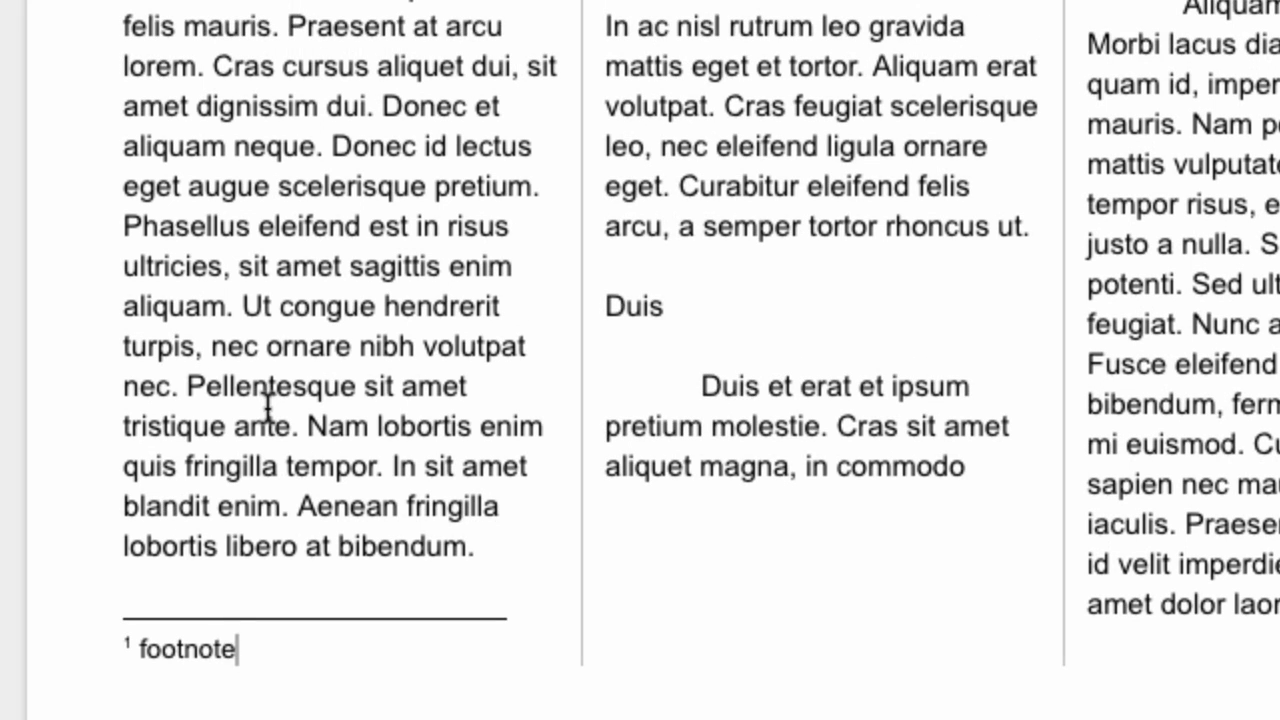
left_click(418, 146)
left_click(2, 2)
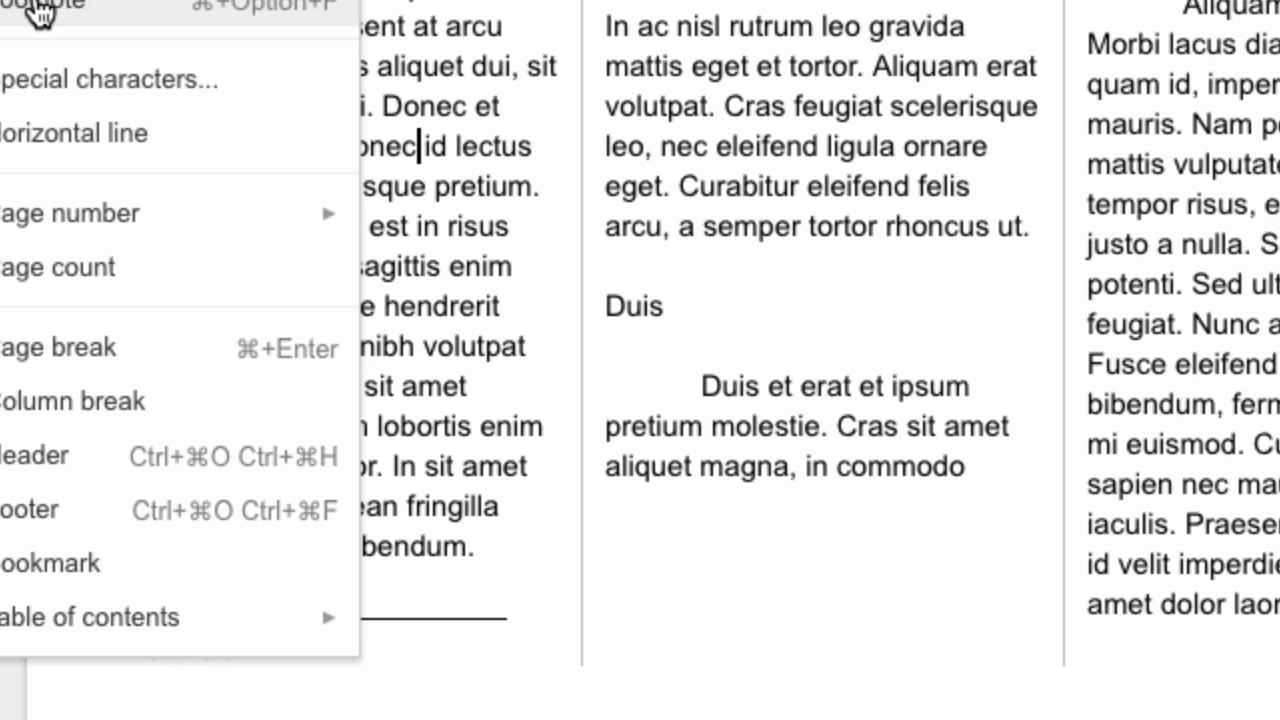
left_click(26, 10)
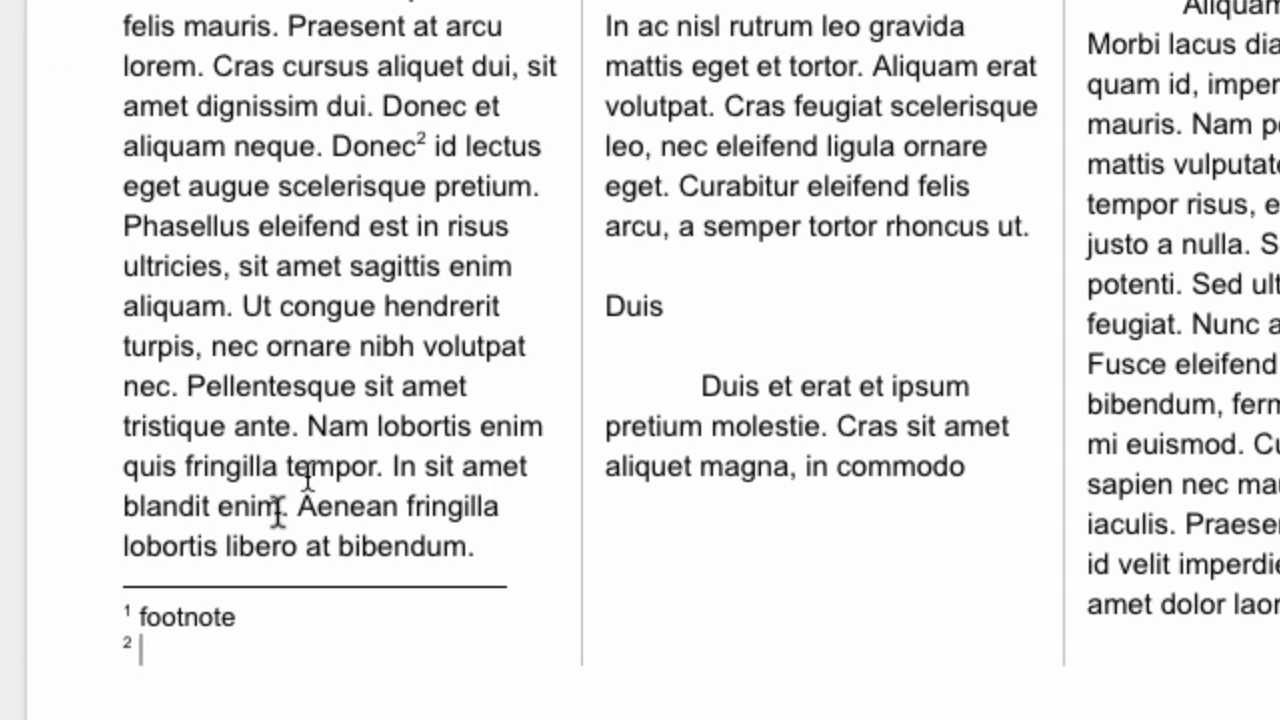
scroll(150, 655, "down", 3)
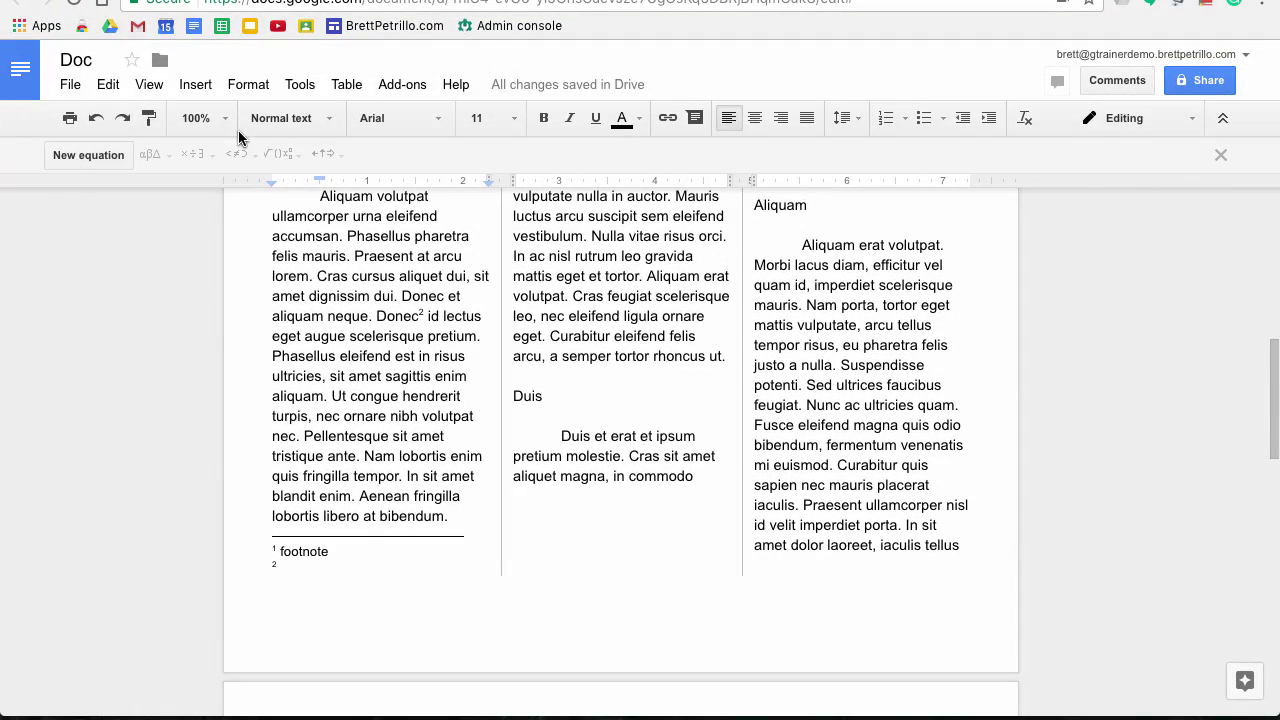
Switch the newsletter from three columns to the one-column layout
left_click(246, 84)
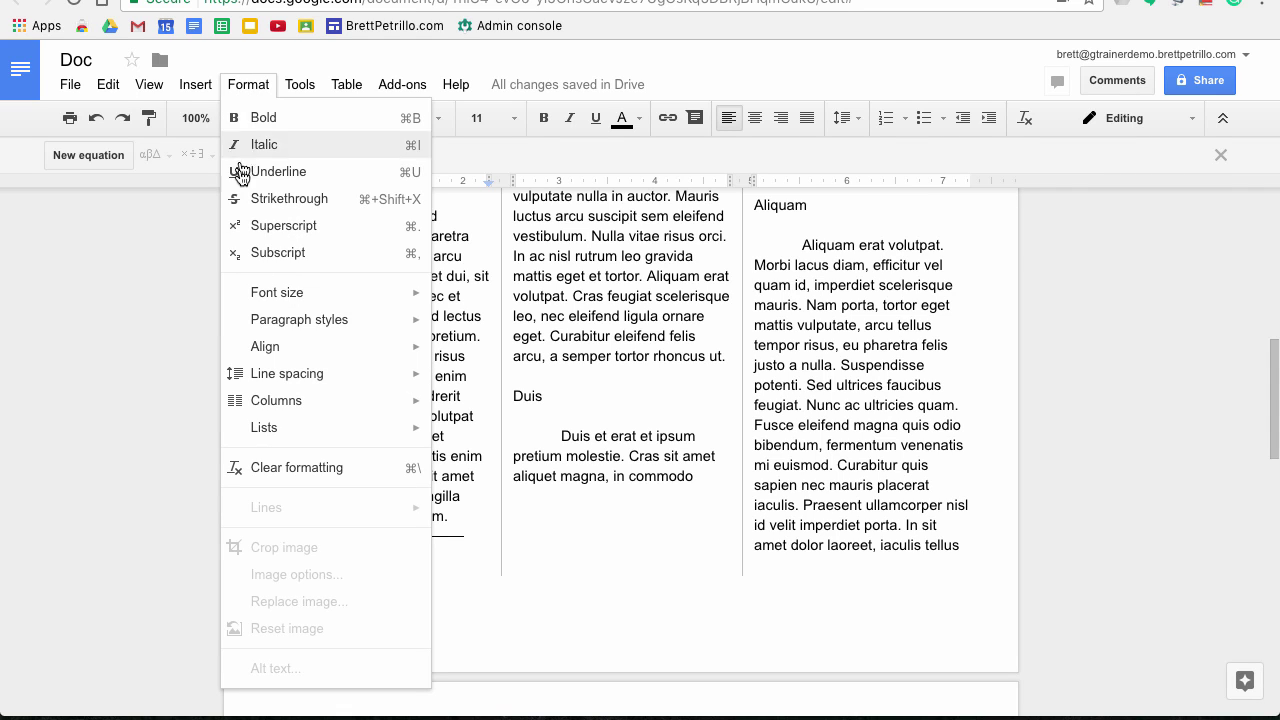
mouse_move(290, 410)
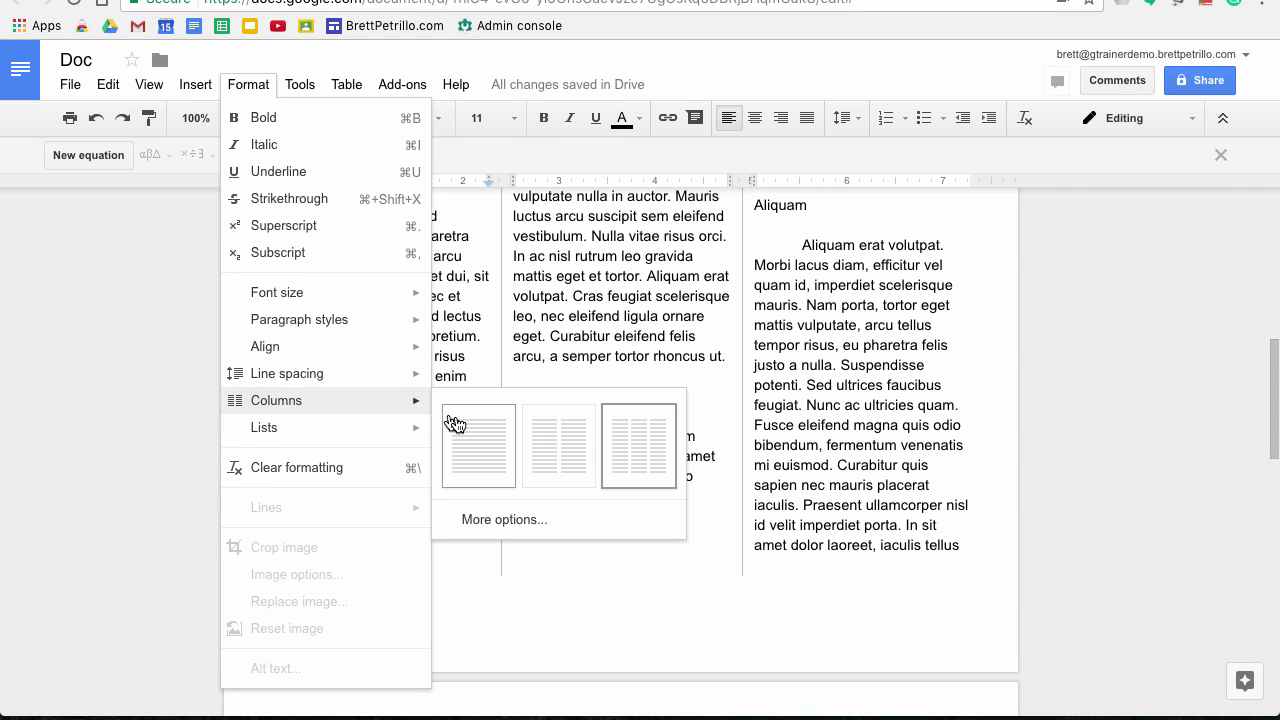
left_click(480, 448)
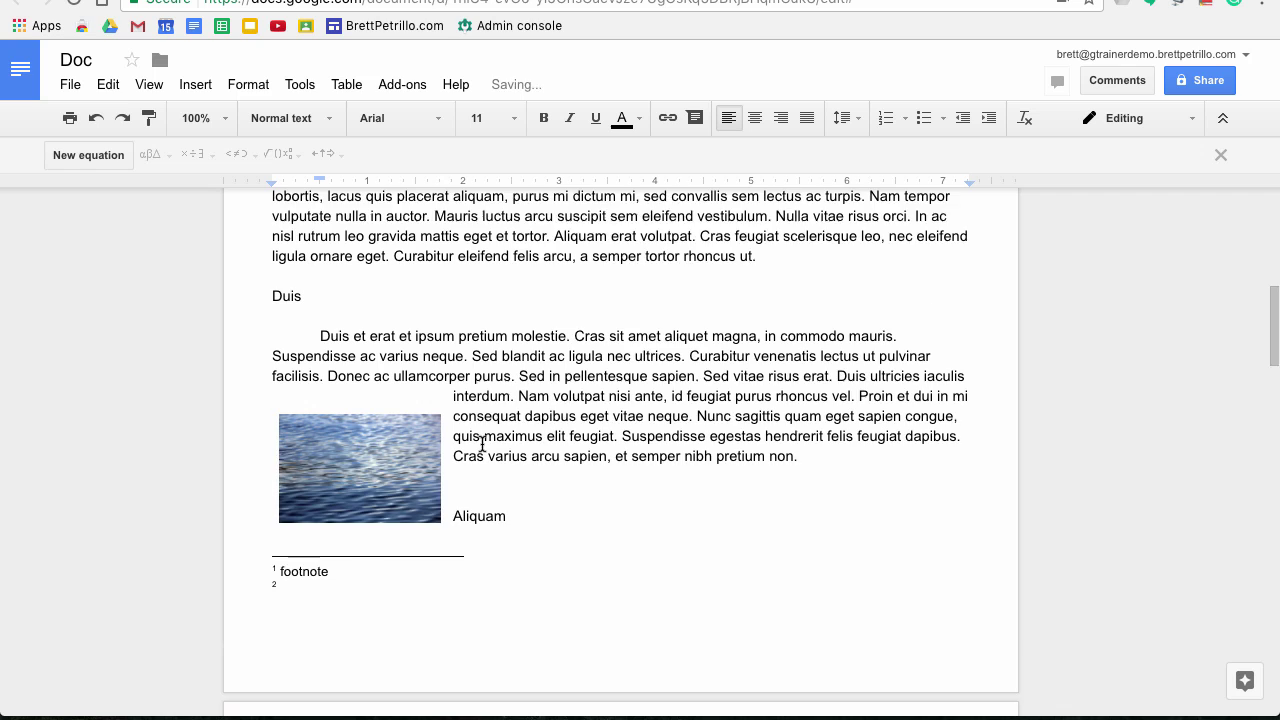
scroll(400, 480, "down", 1)
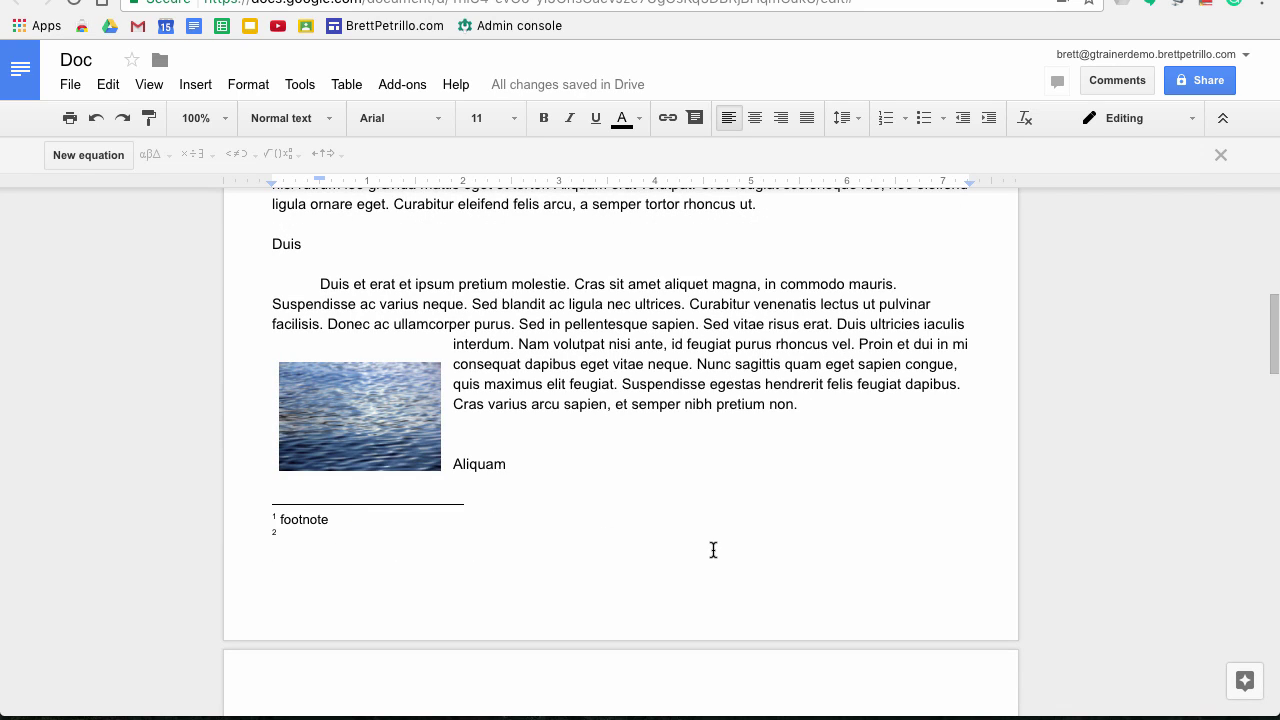
scroll(713, 550, "up", 1)
scroll(713, 550, "up", 1)
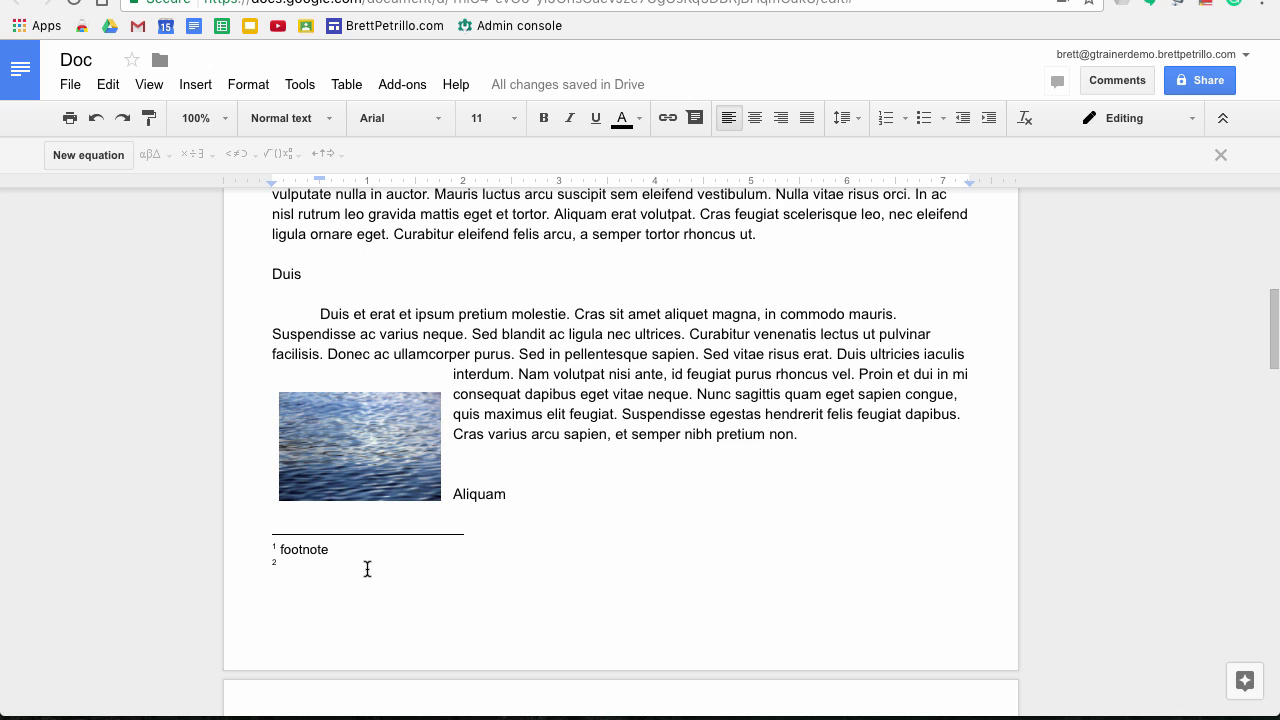
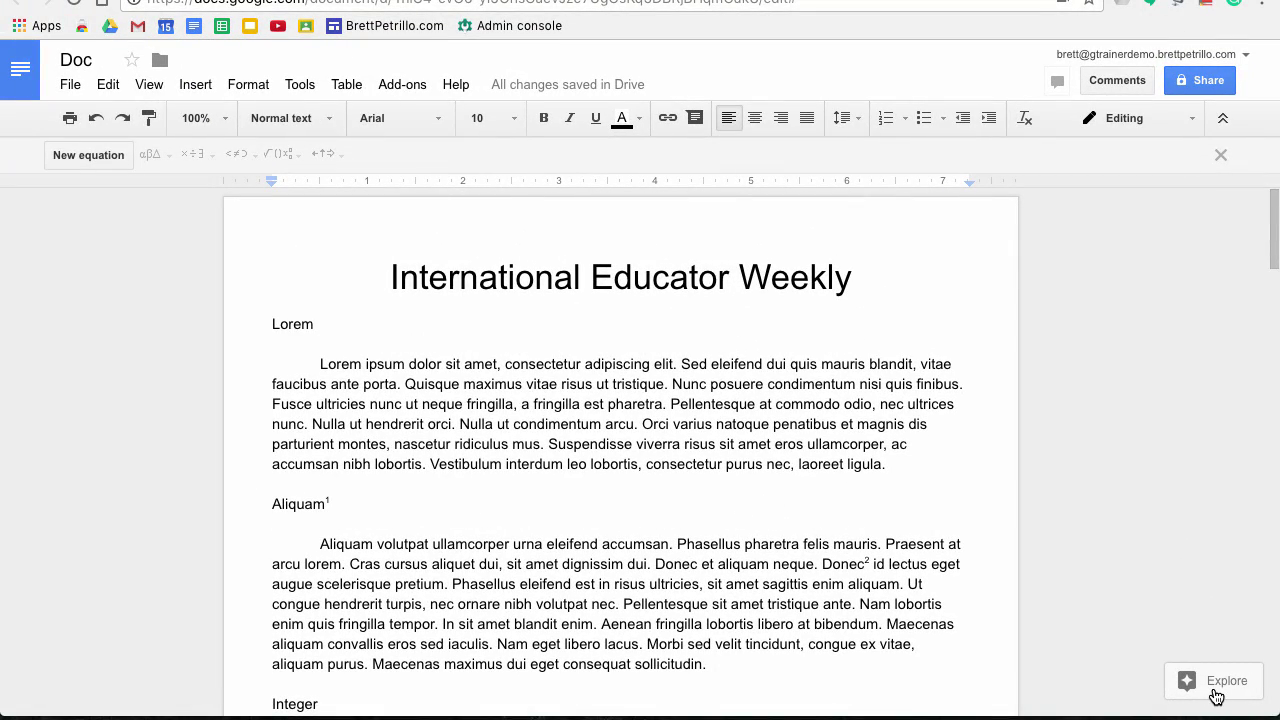
Open the Explore panel beside the Educator Weekly document and put the cursor in its search box
left_click(1216, 690)
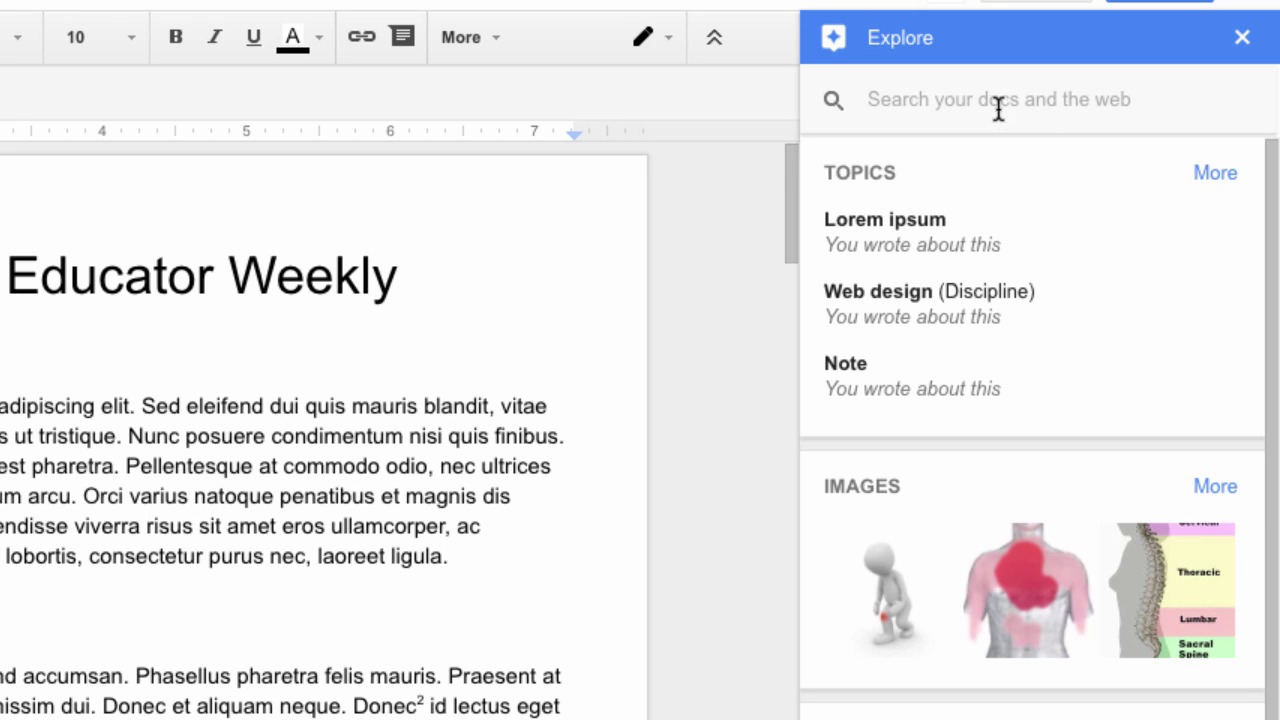
left_click(967, 108)
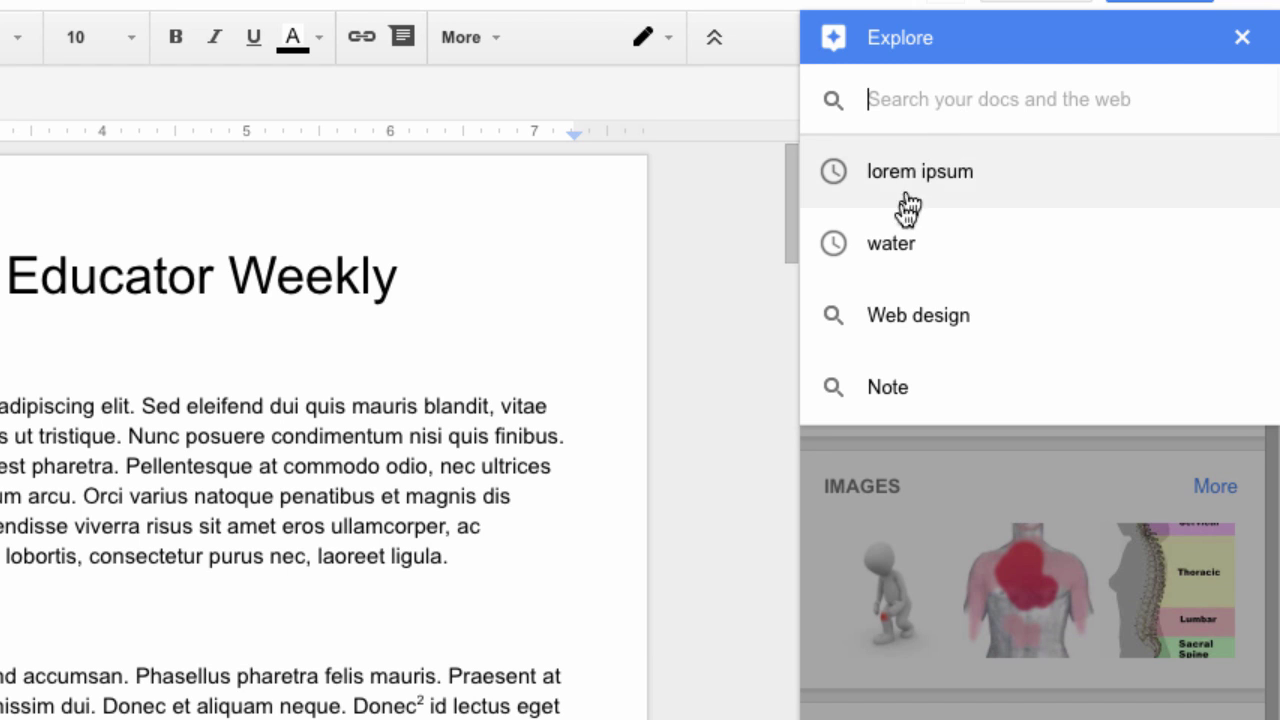
Search Explore for 'water' and browse its web results, led by the Water - Wikipedia article
left_click(901, 250)
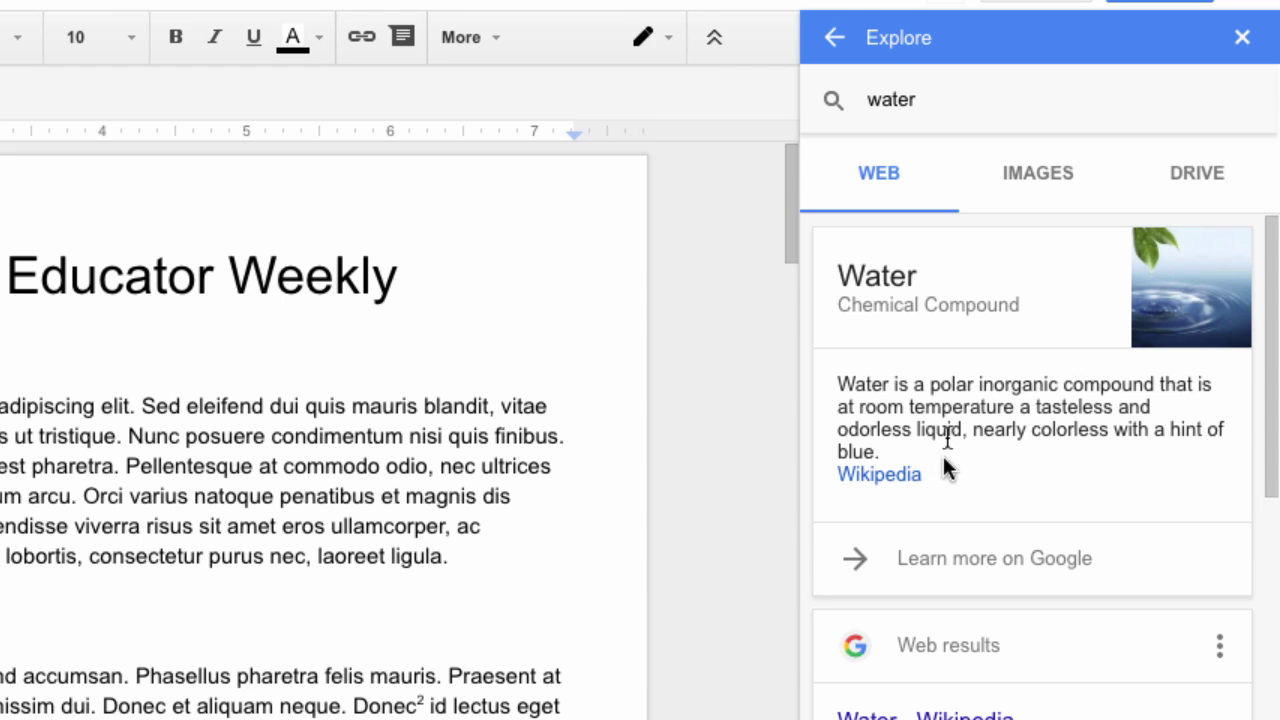
scroll(943, 632, "down", 2)
scroll(943, 630, "up", 2)
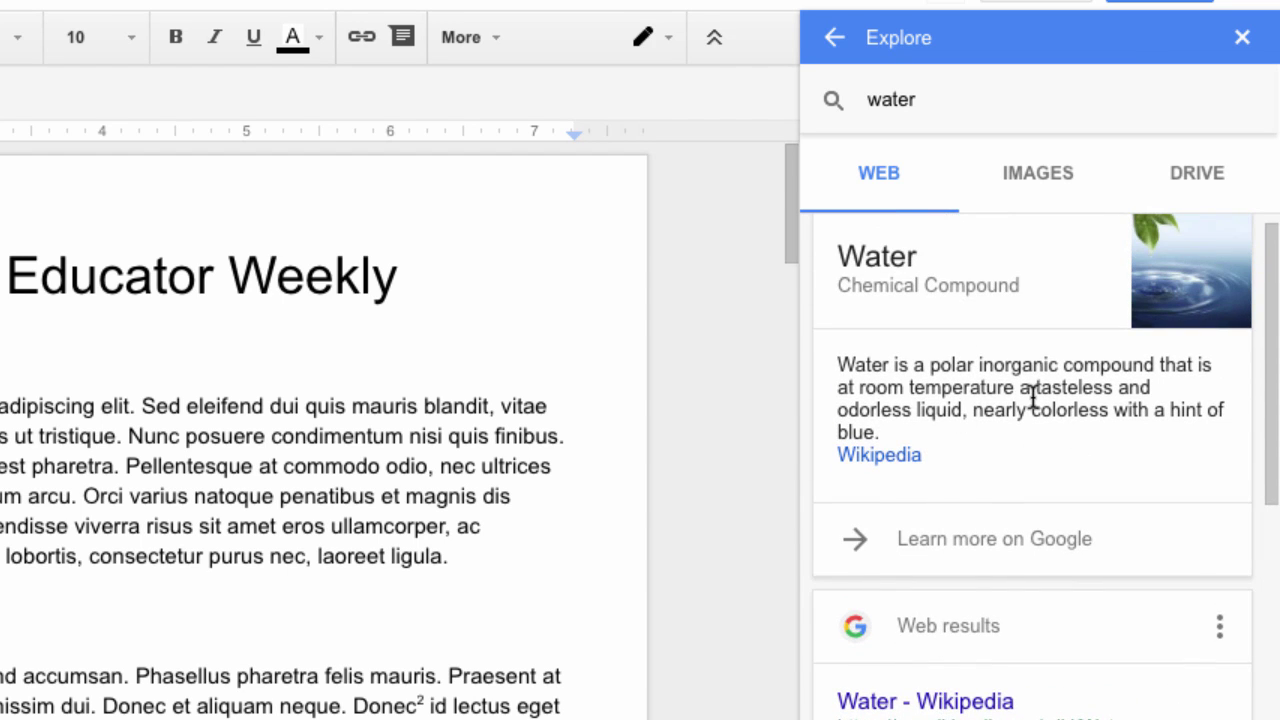
scroll(1033, 397, "down", 5)
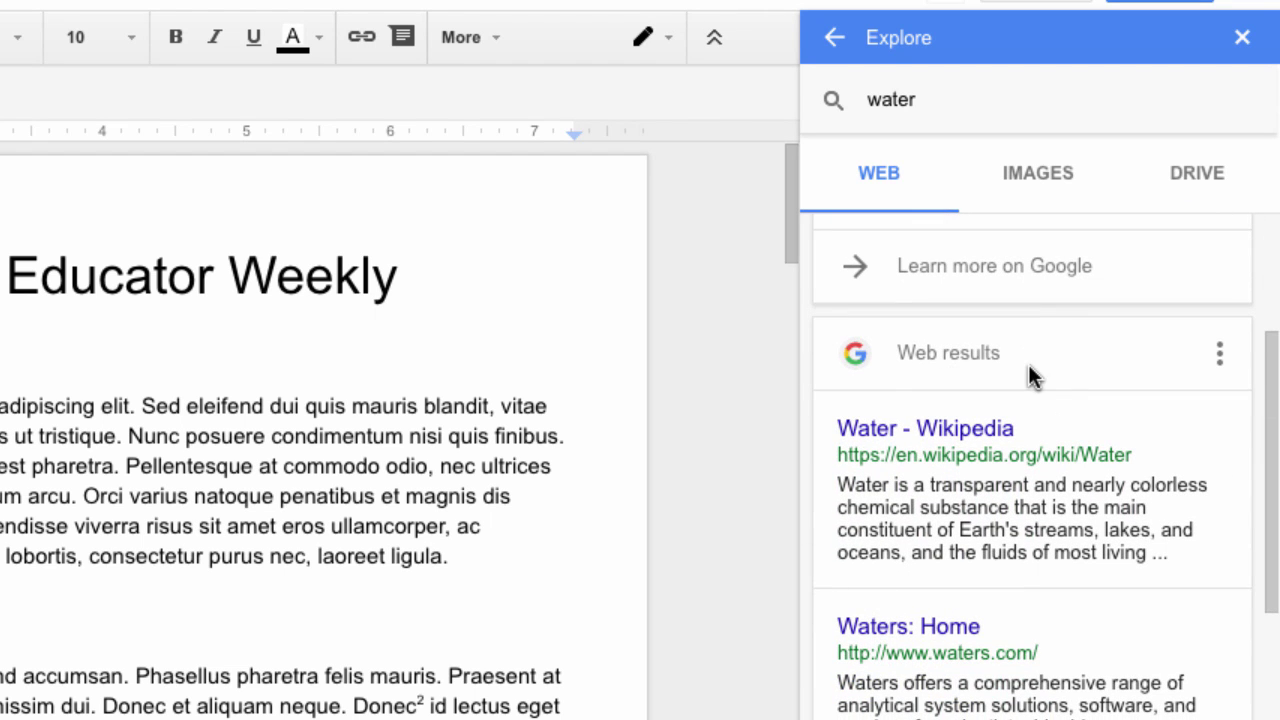
scroll(1028, 368, "down", 5)
scroll(1030, 372, "down", 8)
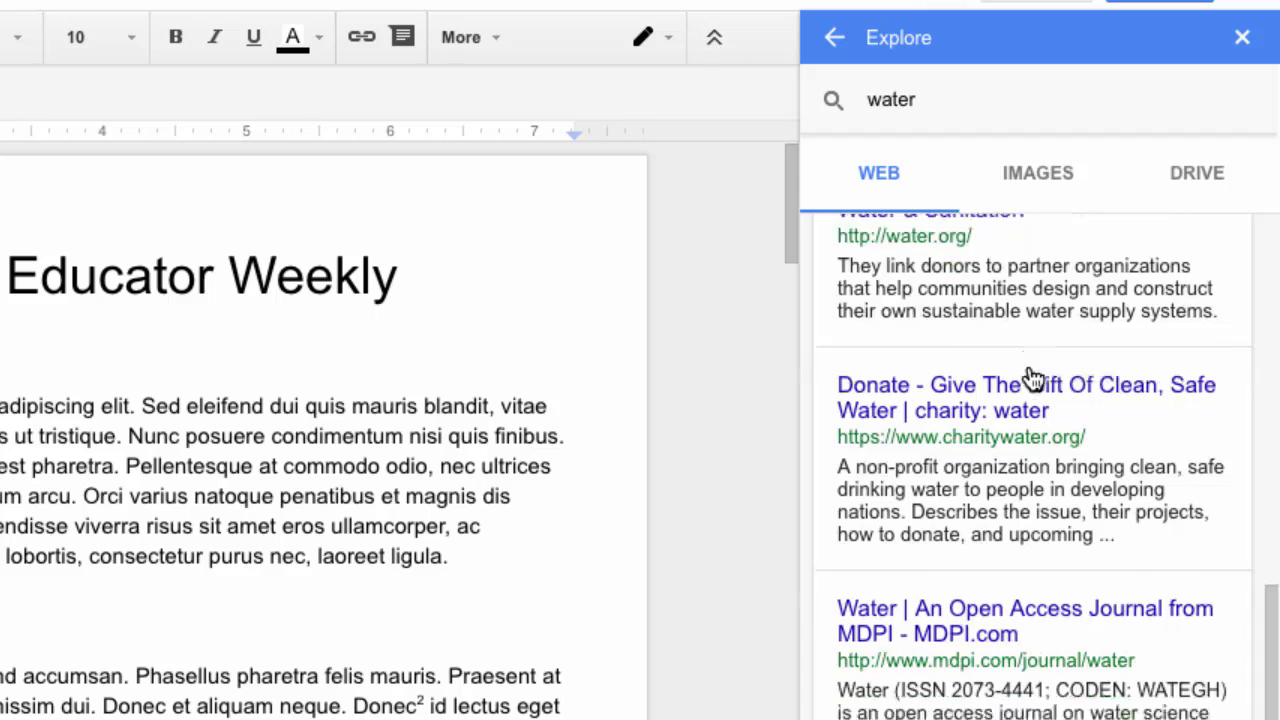
scroll(1029, 367, "up", 9)
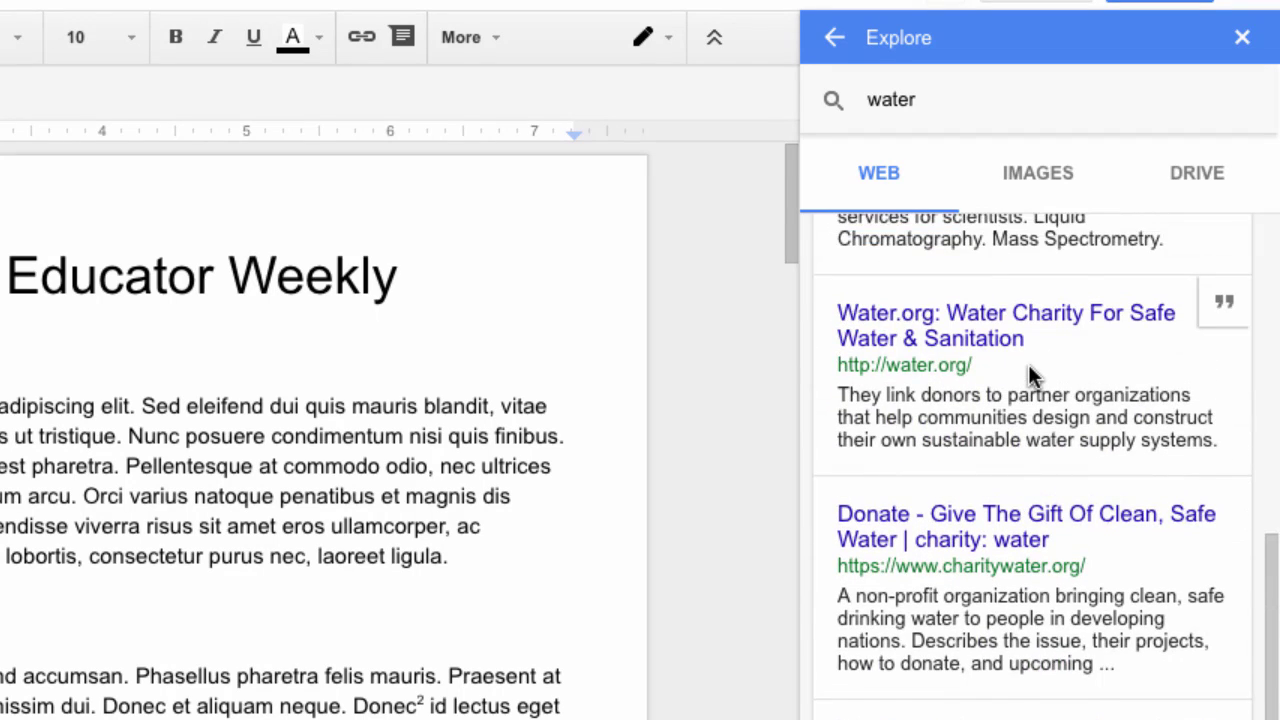
scroll(1028, 364, "down", 1)
scroll(1030, 366, "up", 1)
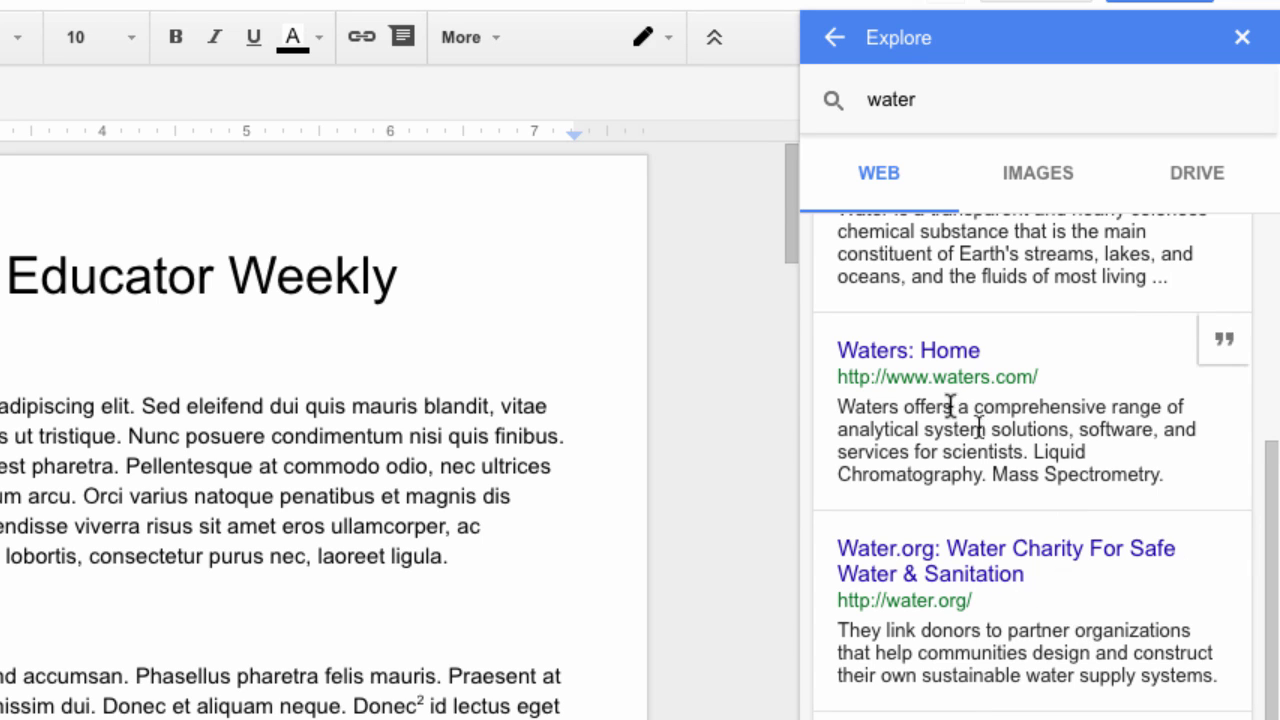
scroll(943, 400, "up", 3)
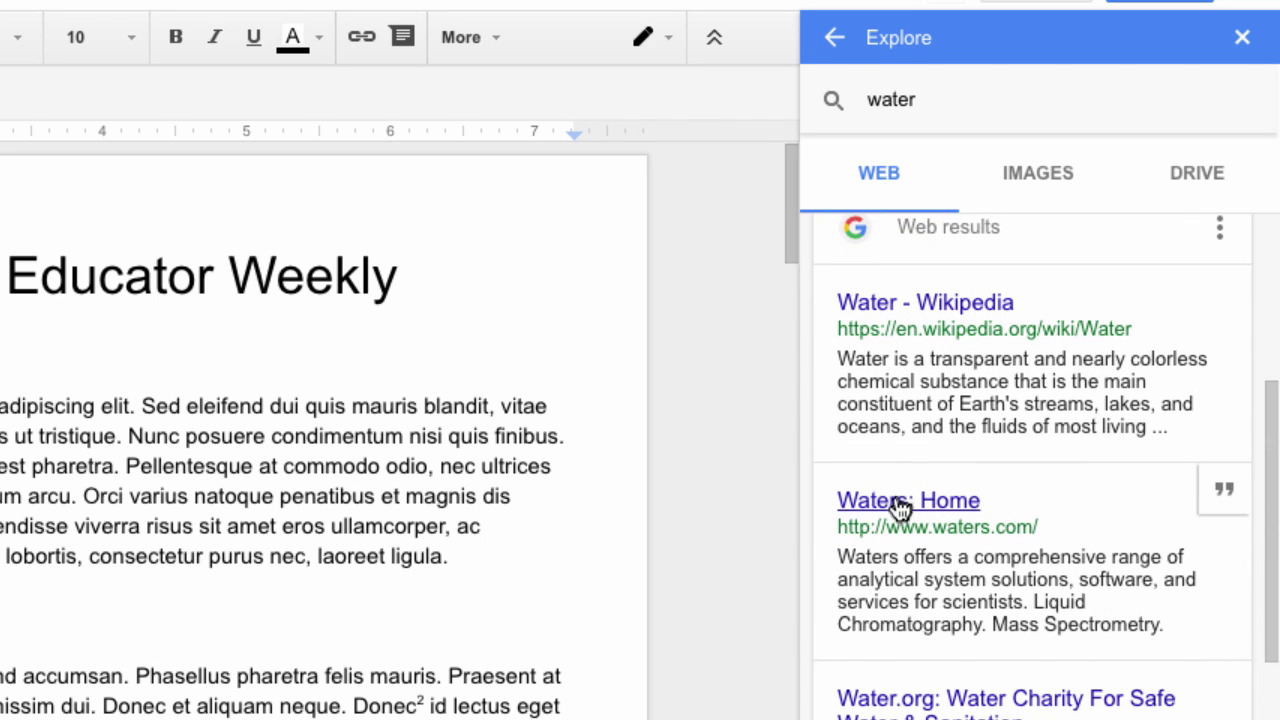
scroll(888, 512, "up", 2)
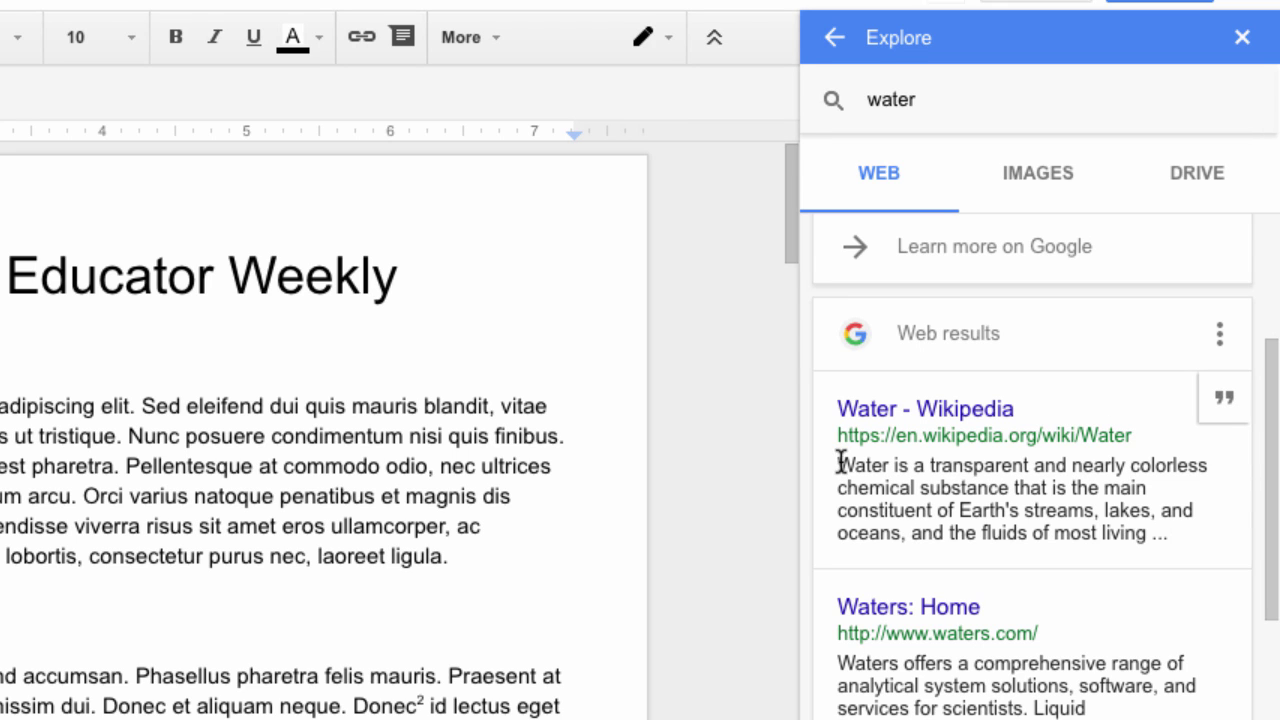
Drag Wikipedia's description of water into the doc before Aliquam as its own paragraph ending in a period
left_click_drag(837, 462, 1160, 530)
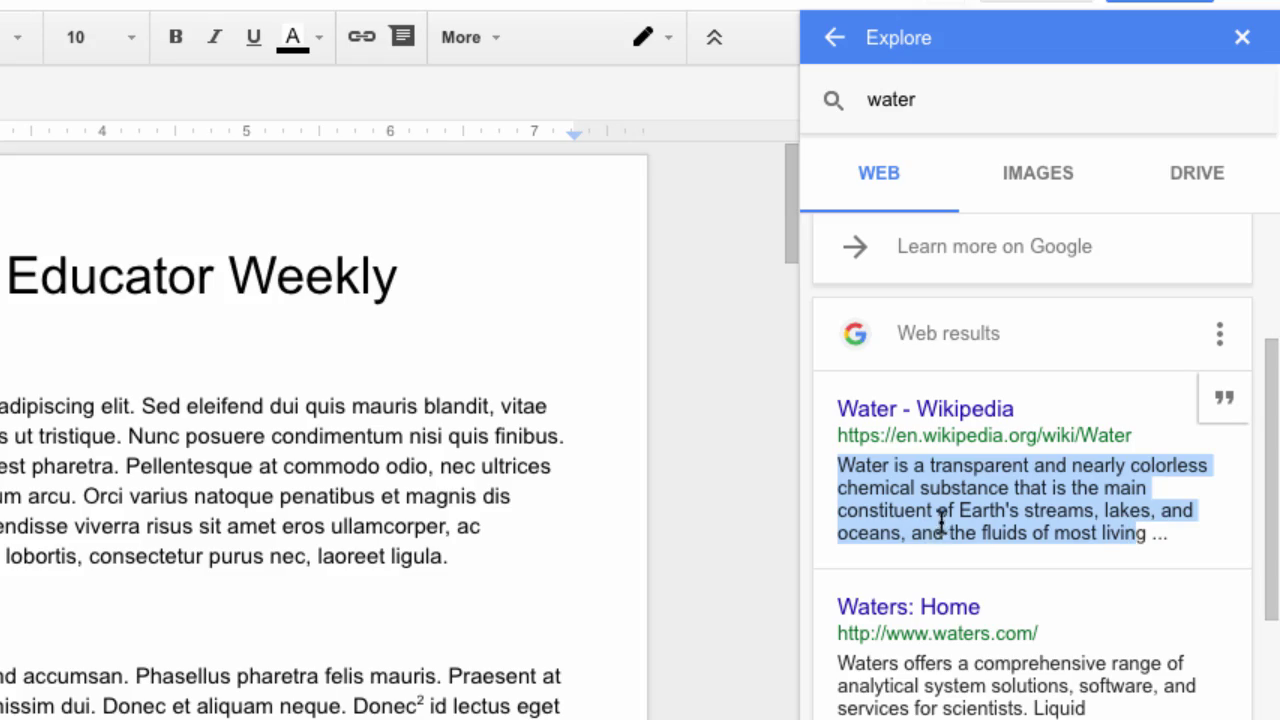
left_click_drag(846, 522, 443, 549)
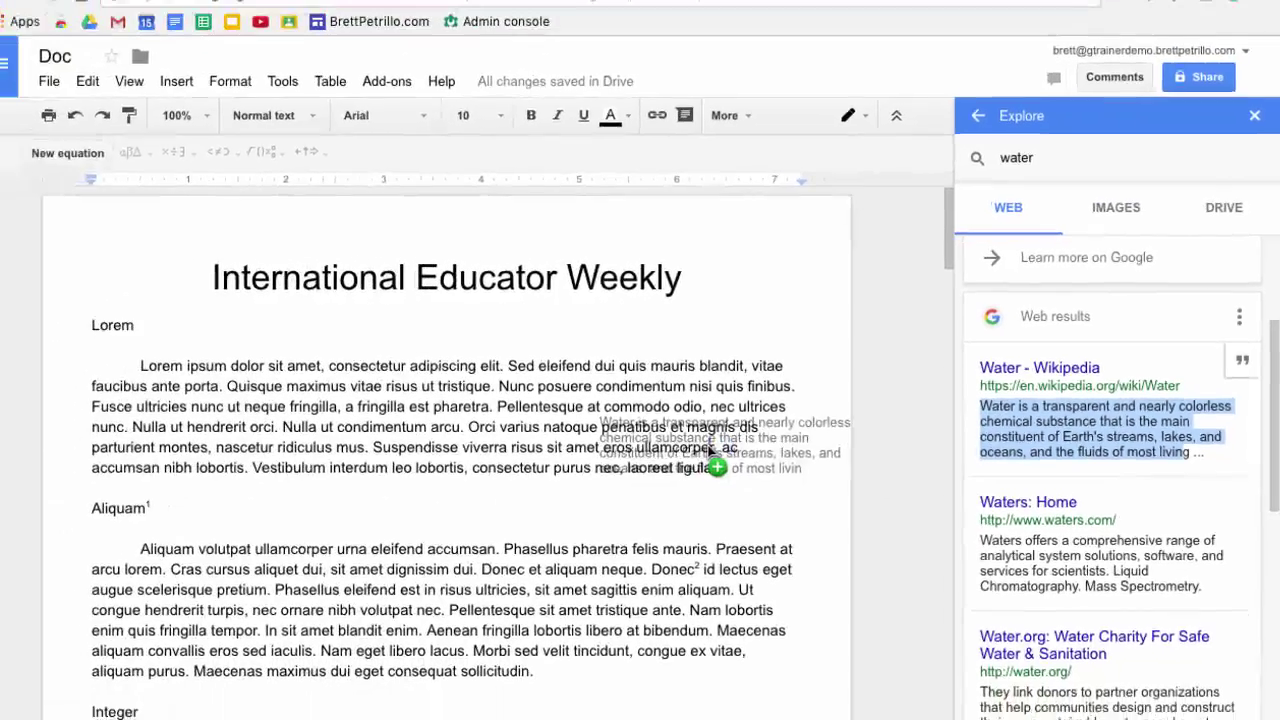
left_click_drag(712, 455, 95, 507)
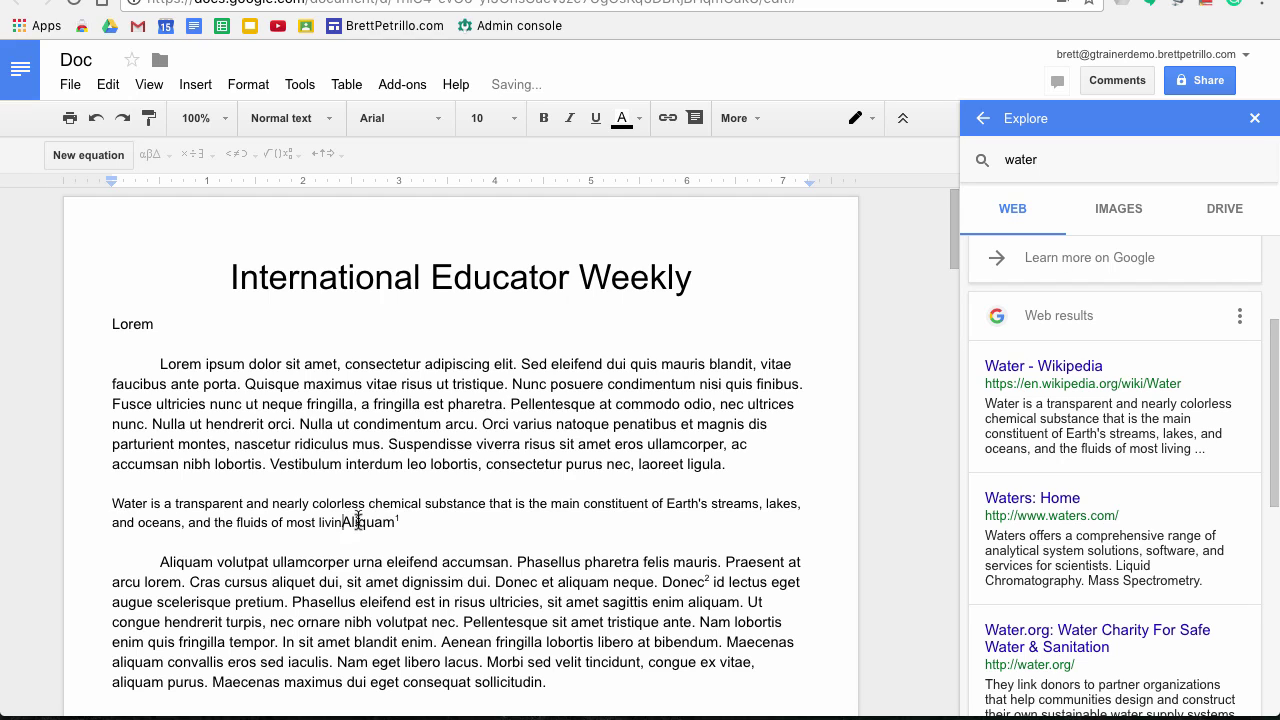
key("Return")
key("Return")
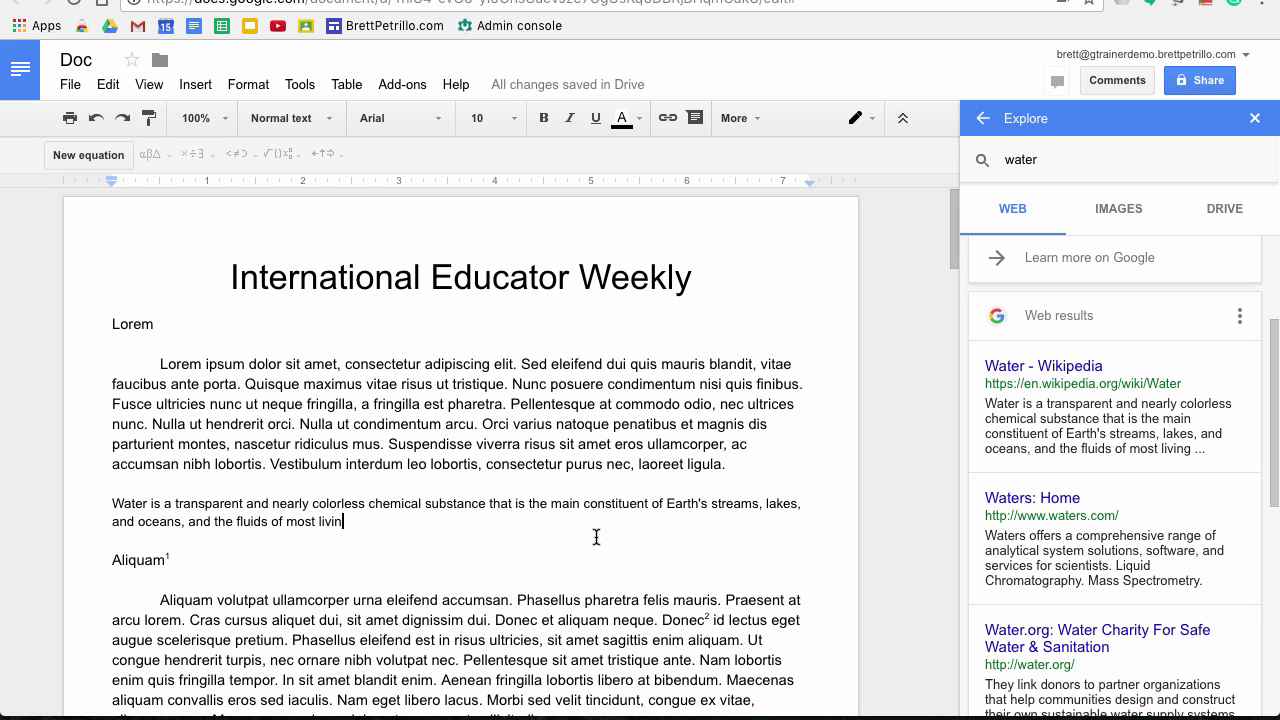
type(".")
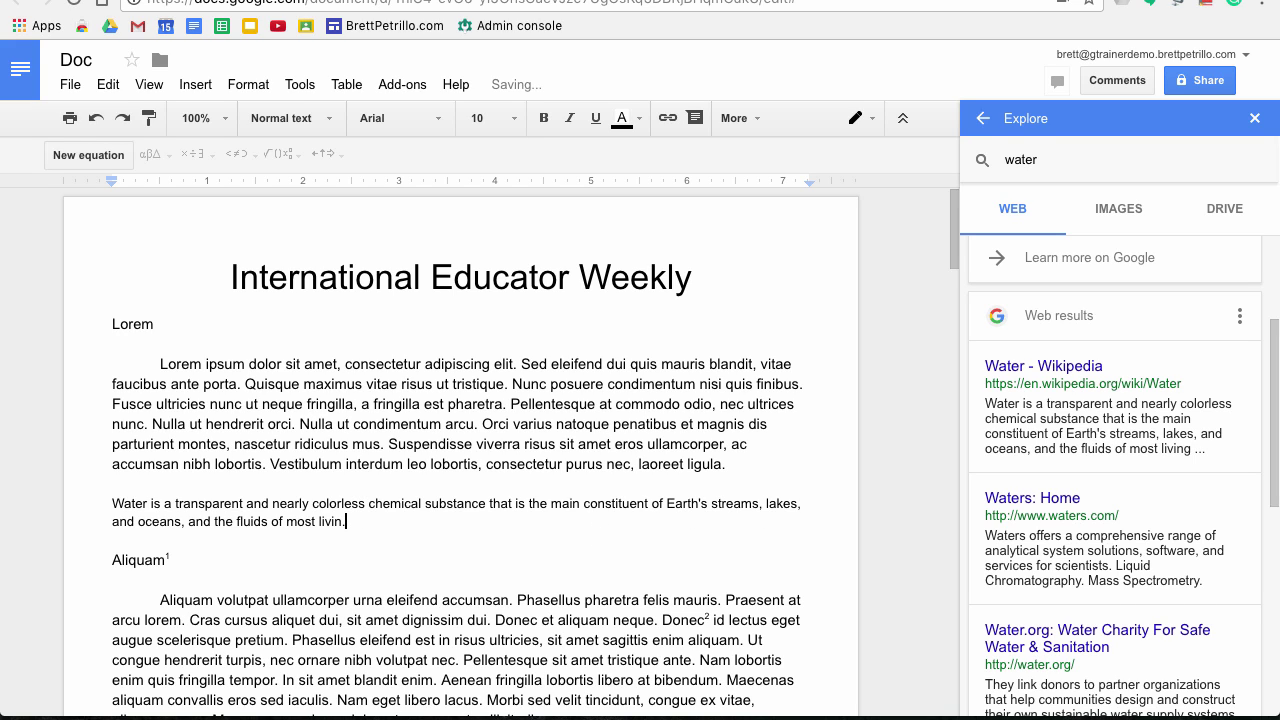
mouse_move(1047, 446)
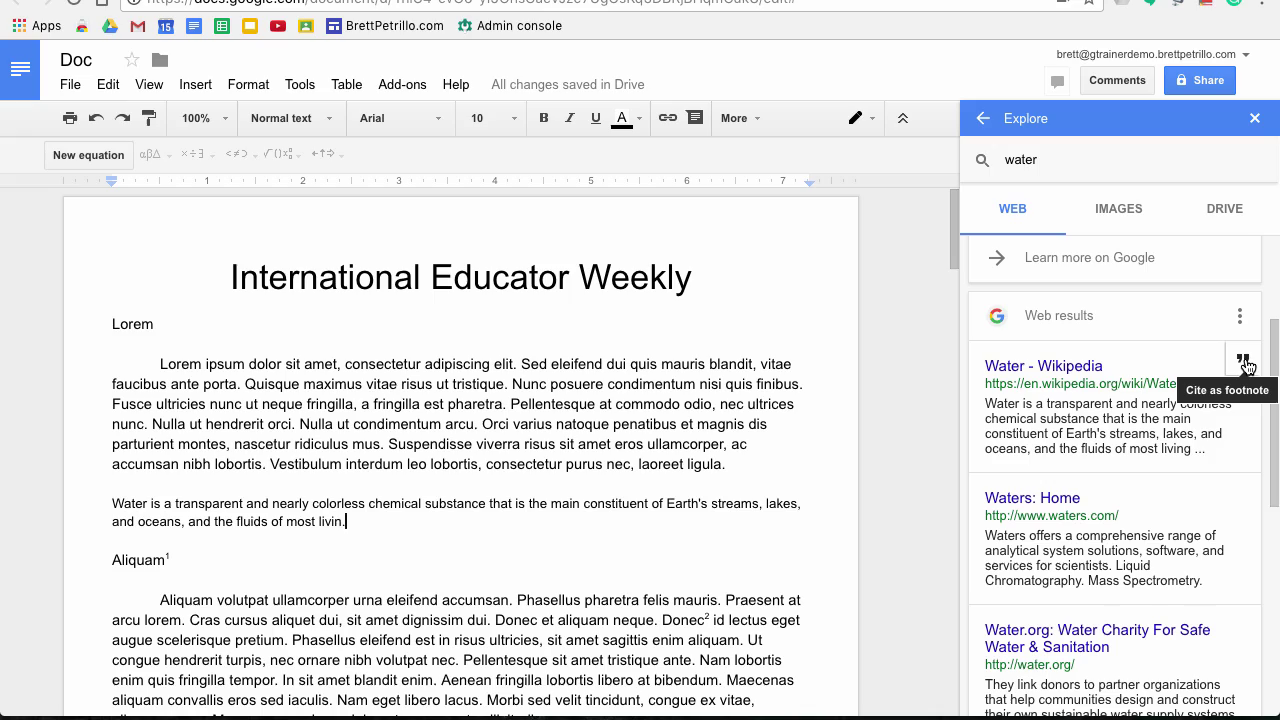
Cite the Water - Wikipedia result as a footnote and check it at the page bottom
left_click(1243, 361)
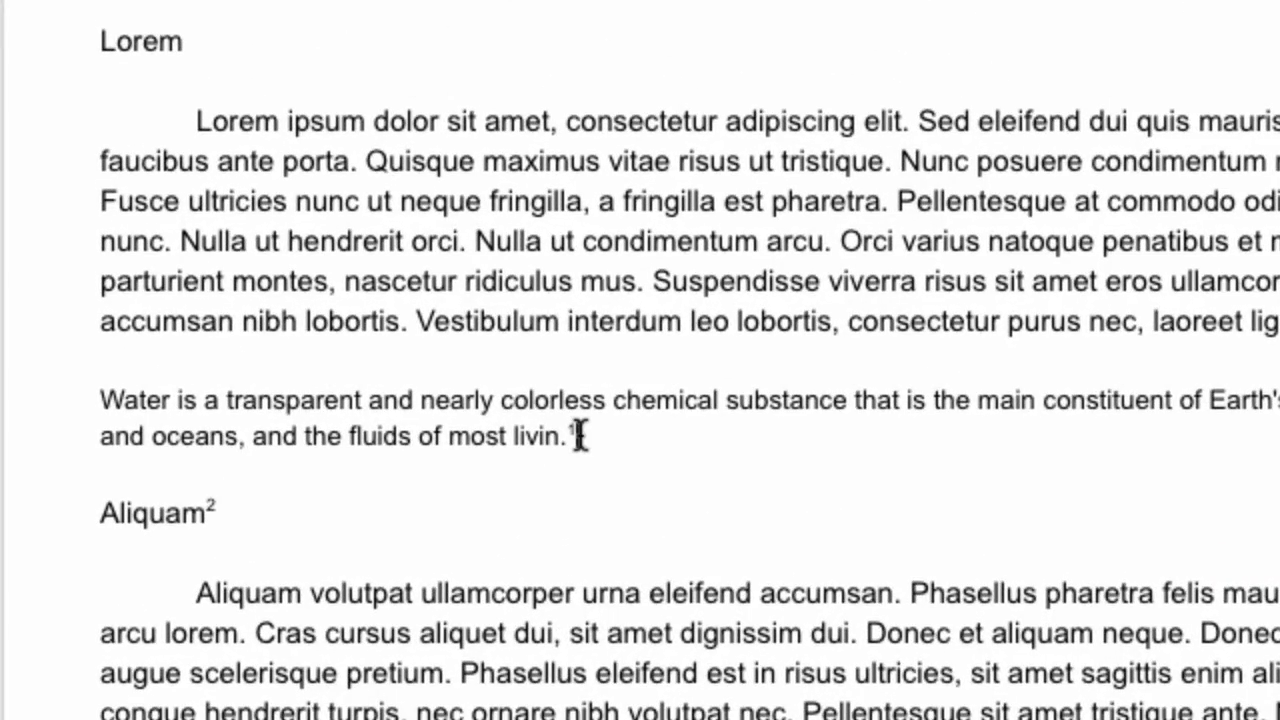
left_click(576, 432)
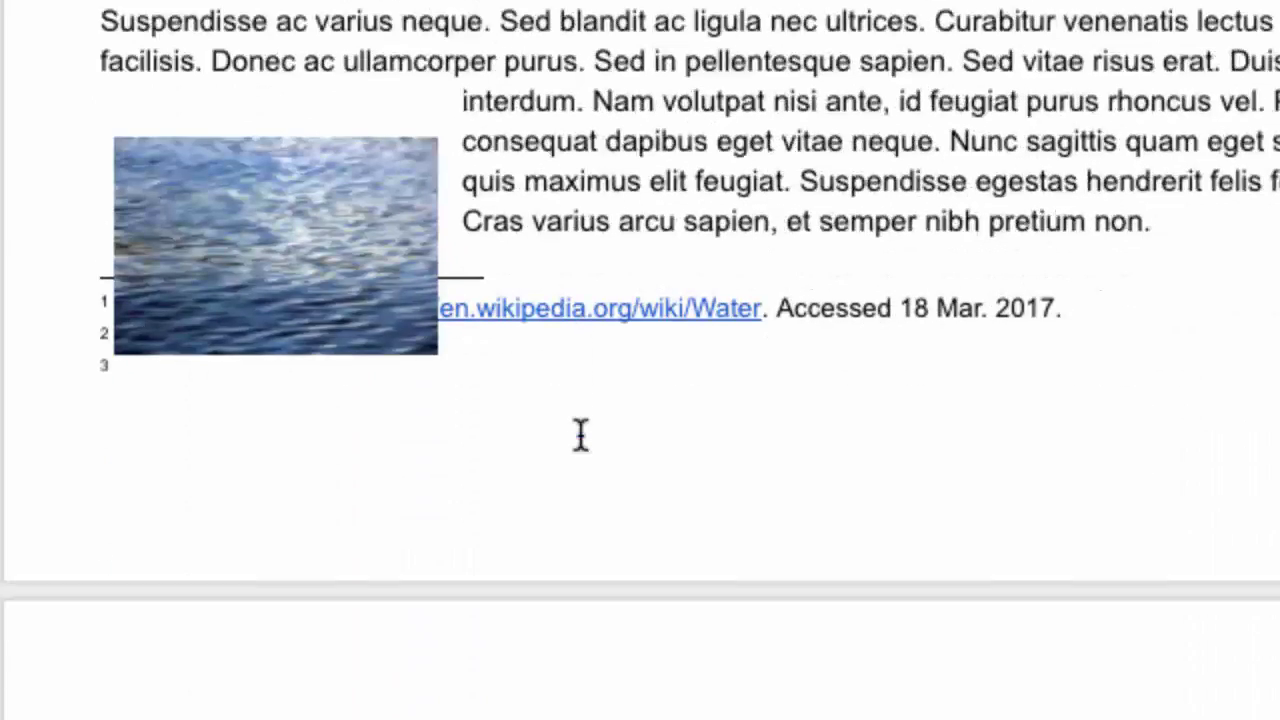
scroll(578, 434, "down", 2)
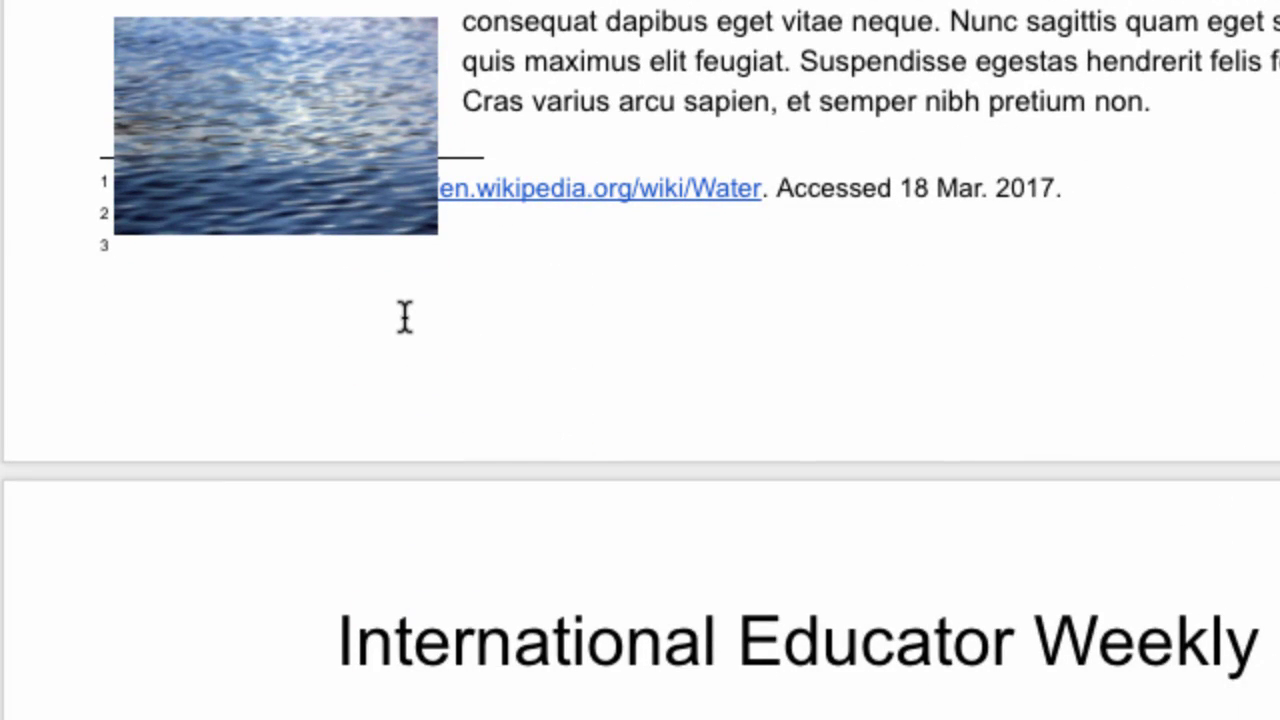
scroll(405, 317, "down", 1)
scroll(406, 320, "up", 3)
Drag the water photo higher in the text
left_click(338, 100)
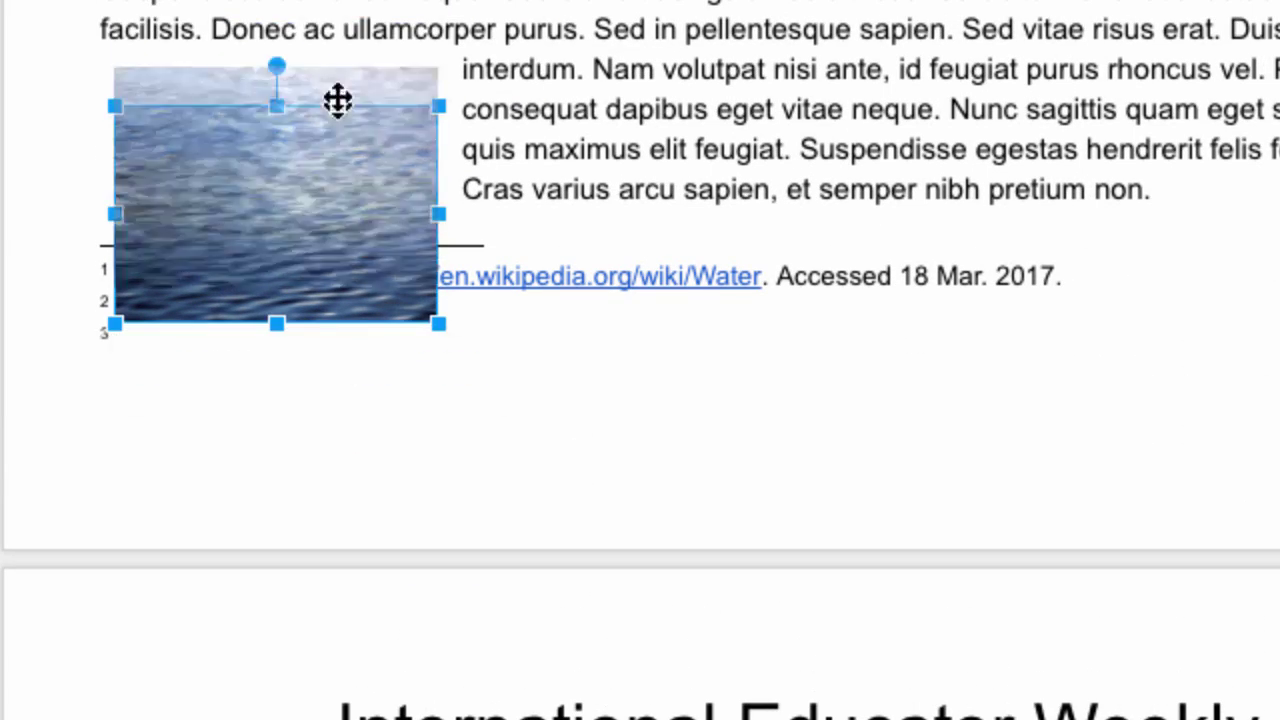
left_click_drag(338, 100, 338, 10)
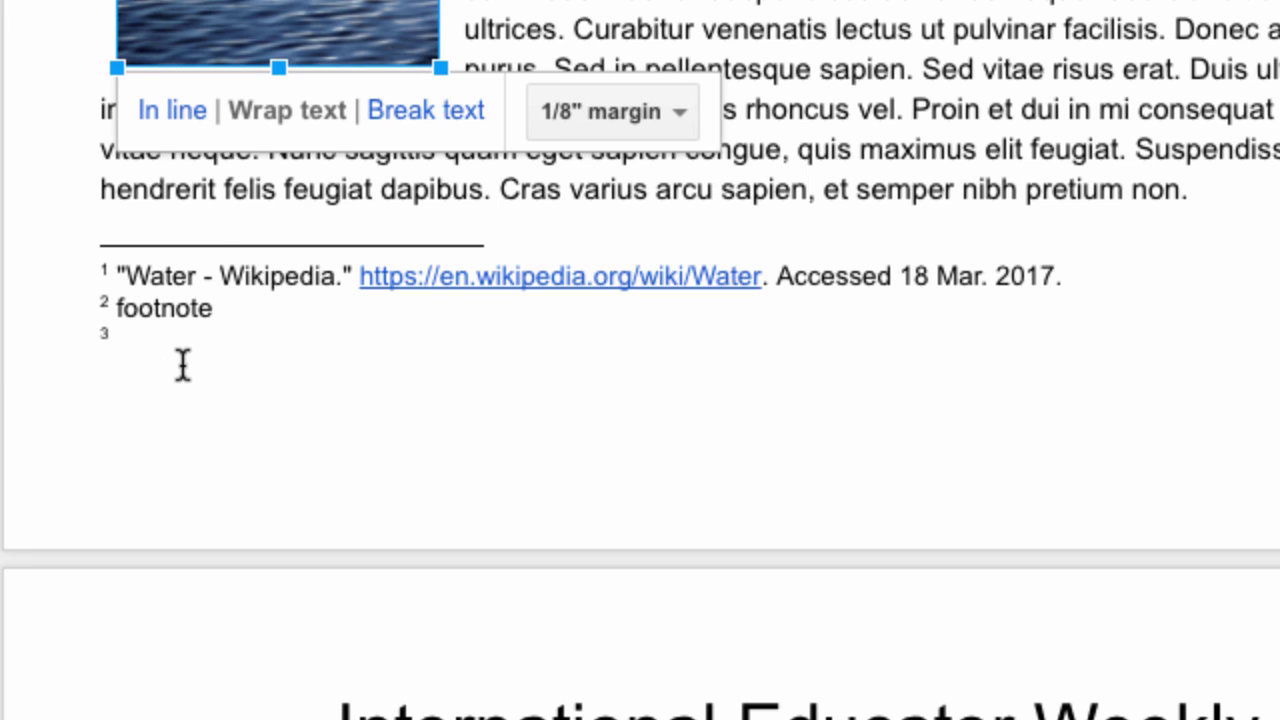
scroll(240, 363, "up", 1)
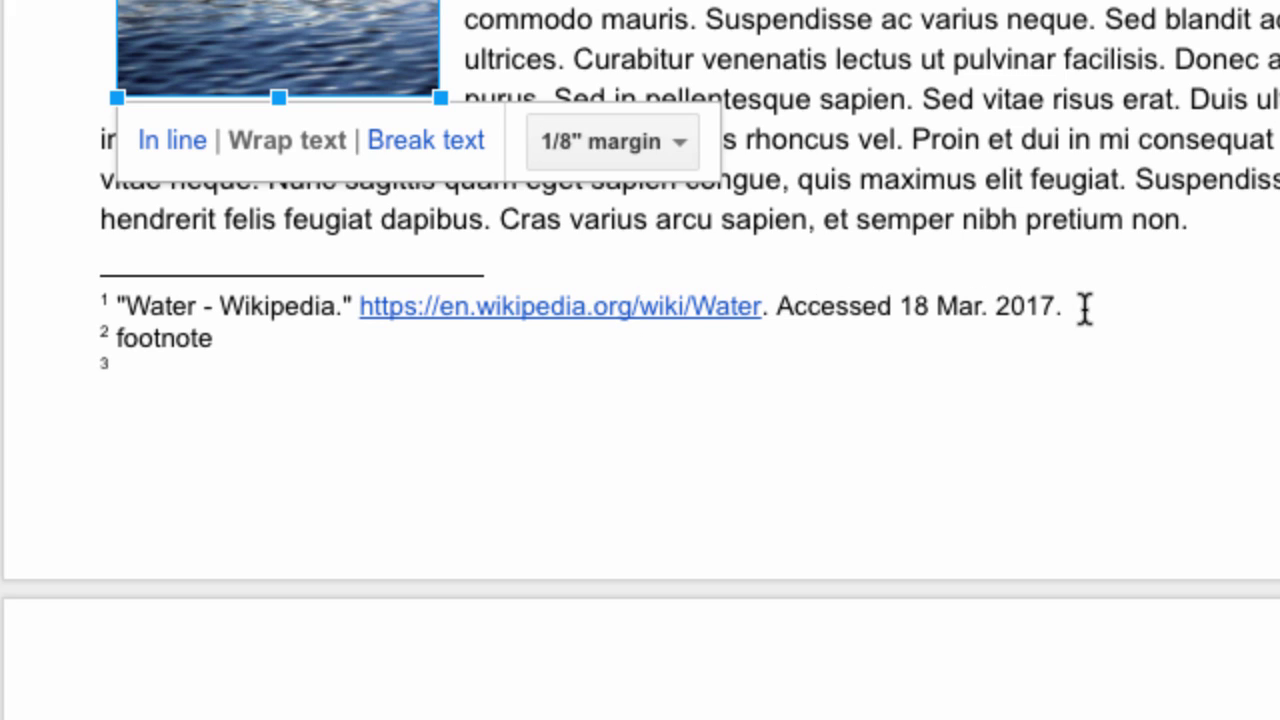
scroll(1085, 308, "up", 10)
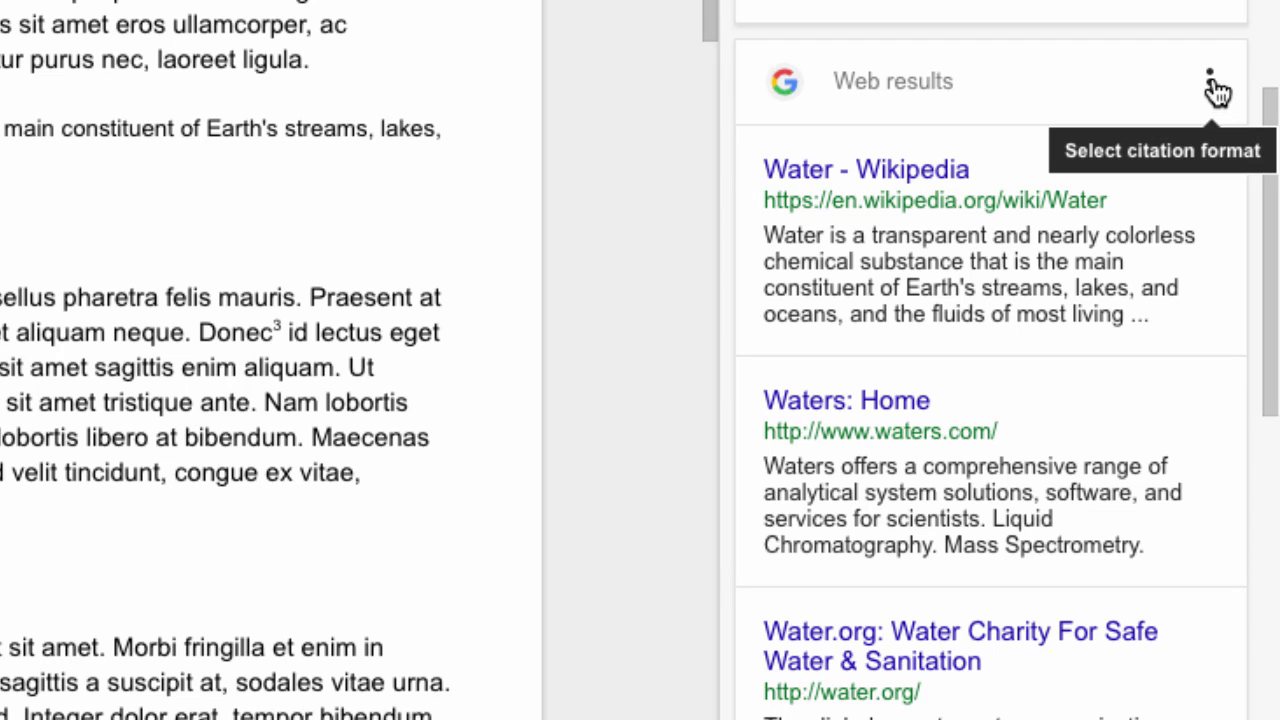
left_click(1211, 85)
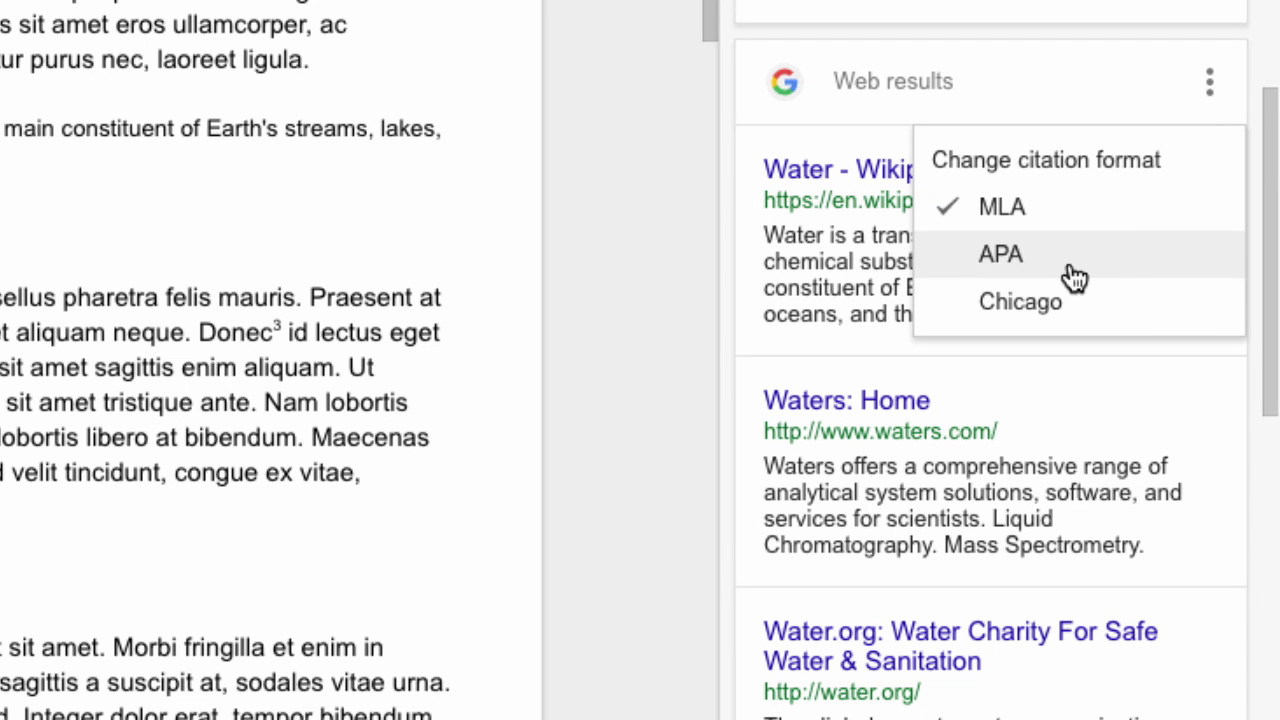
left_click(1212, 82)
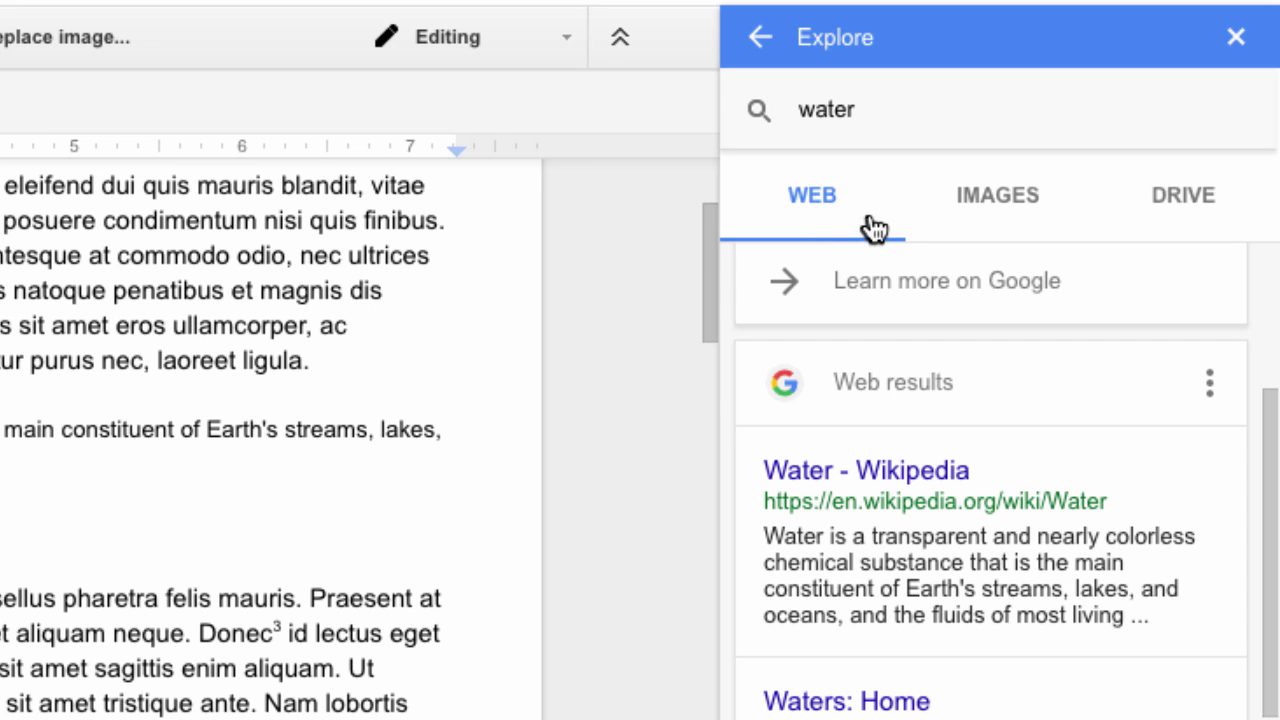
Insert the blue water-droplet photo from Explore's image results on a new line below the Aliquam heading
left_click(1013, 201)
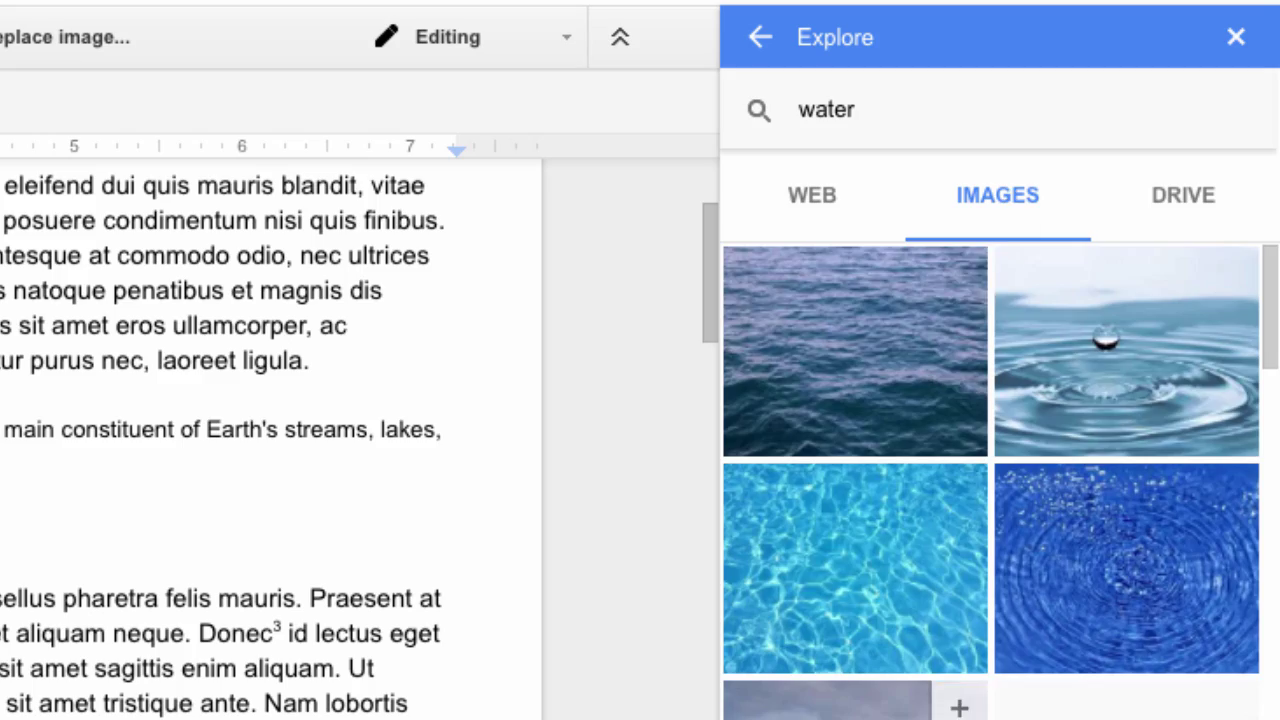
scroll(860, 600, "down", 8)
scroll(1000, 480, "down", 10)
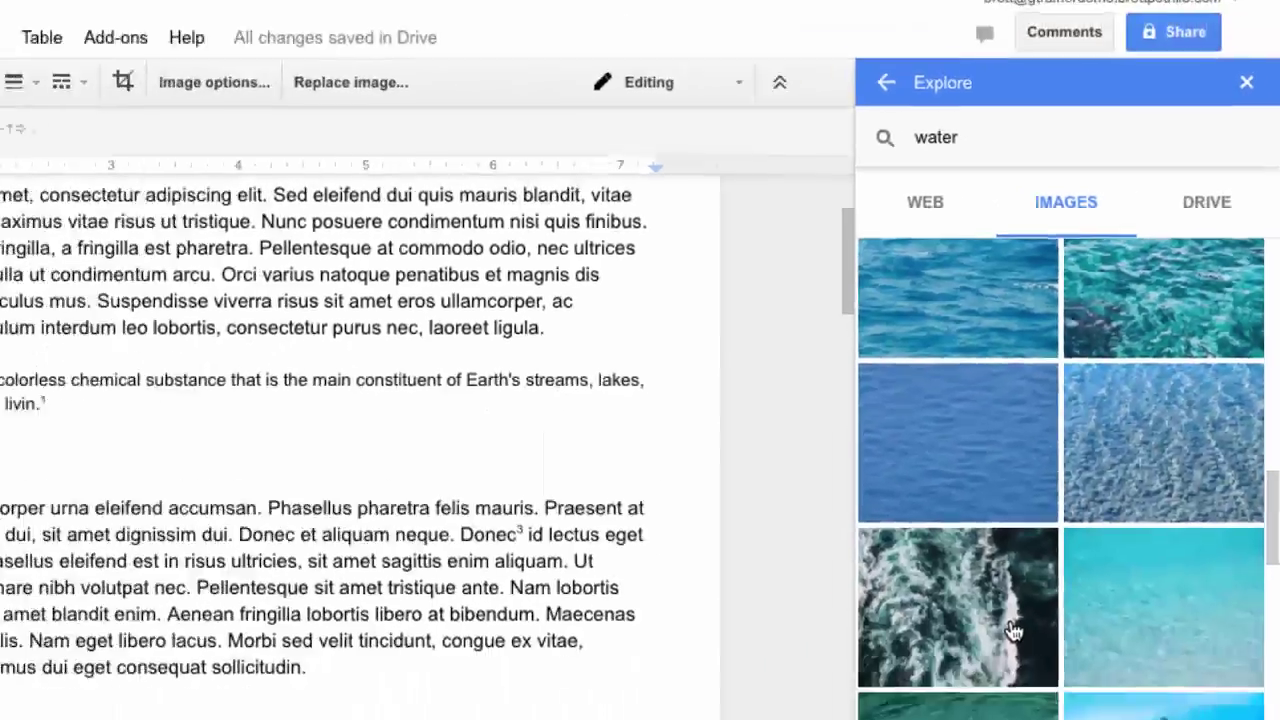
scroll(1013, 630, "down", 3)
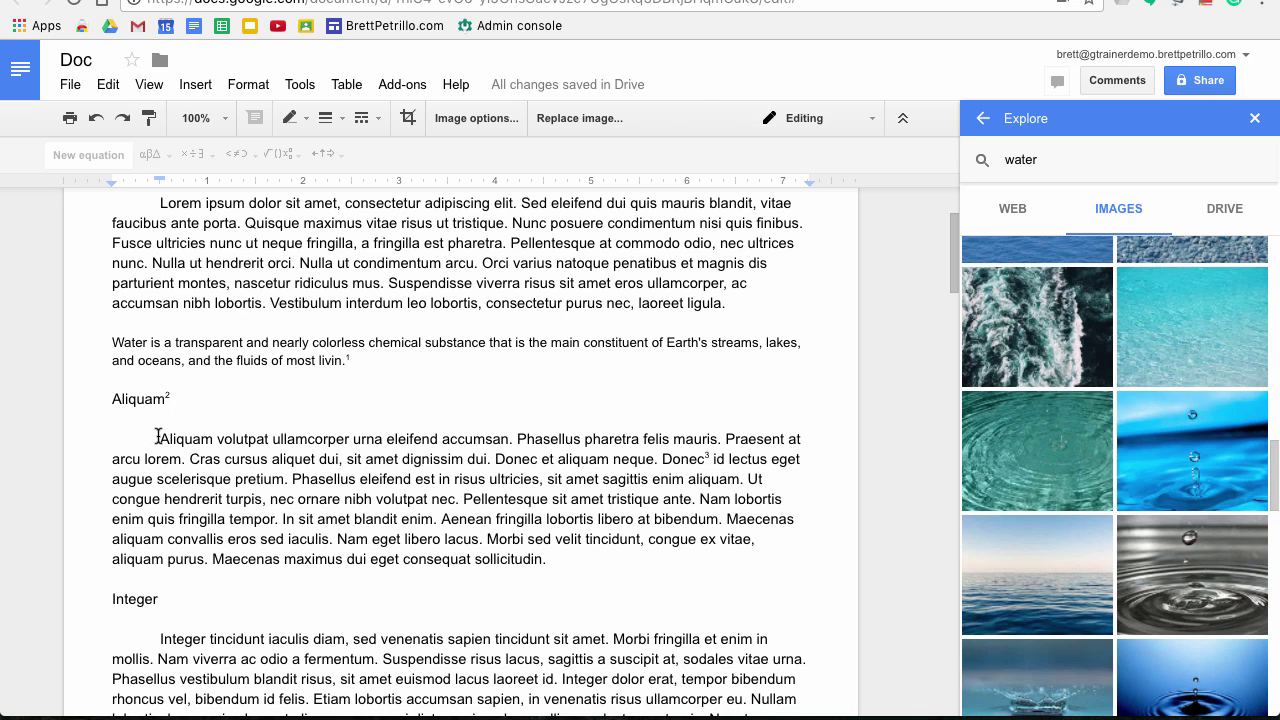
left_click(158, 439)
key("Return")
key("Return")
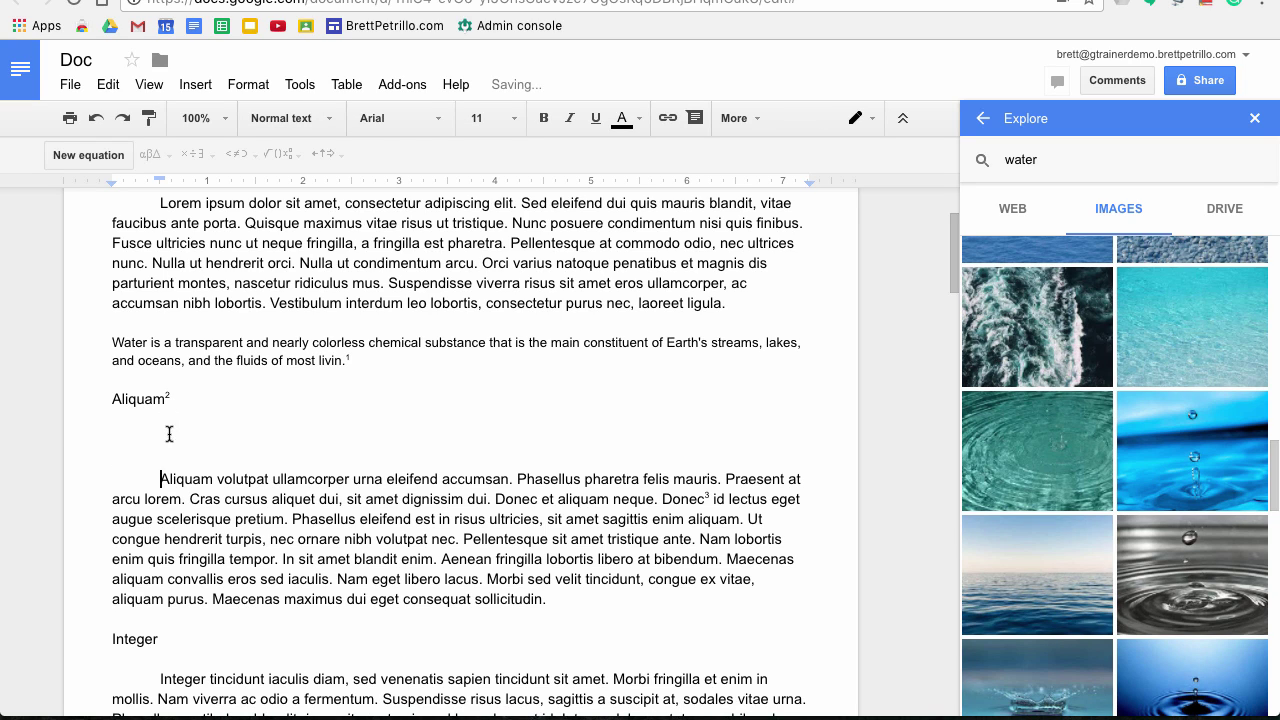
left_click(169, 433)
mouse_move(1150, 455)
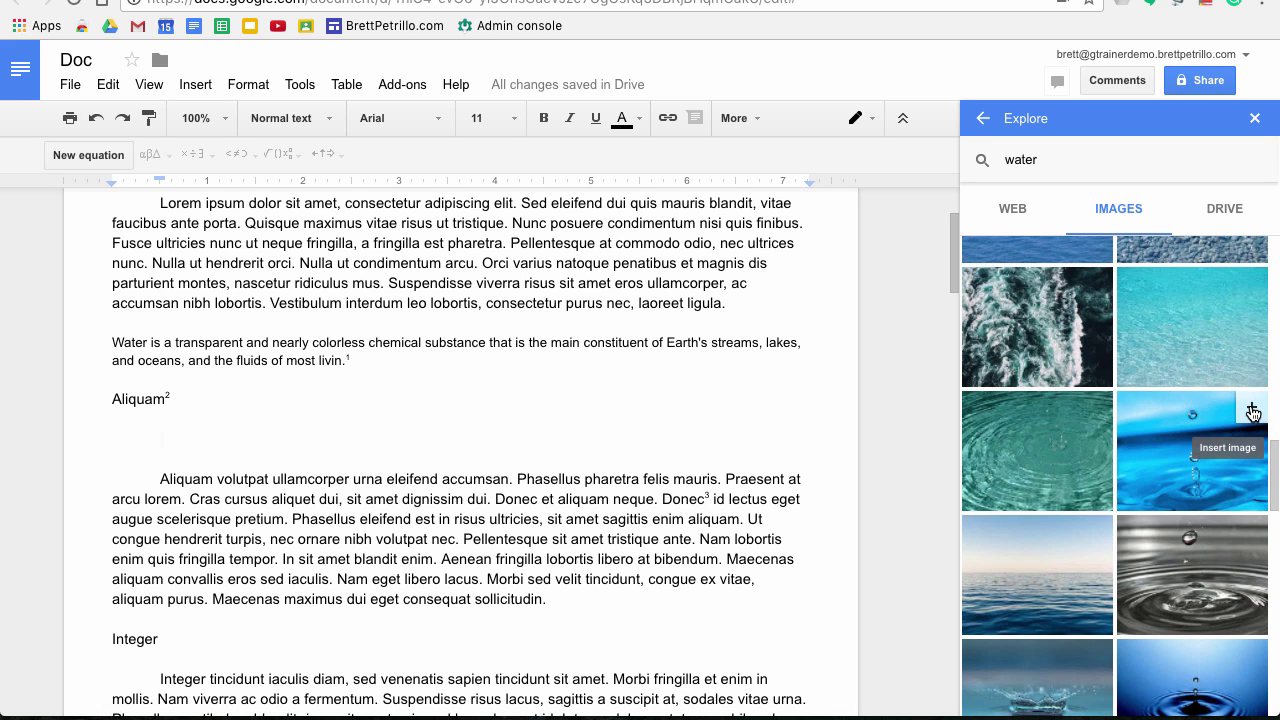
left_click(1252, 411)
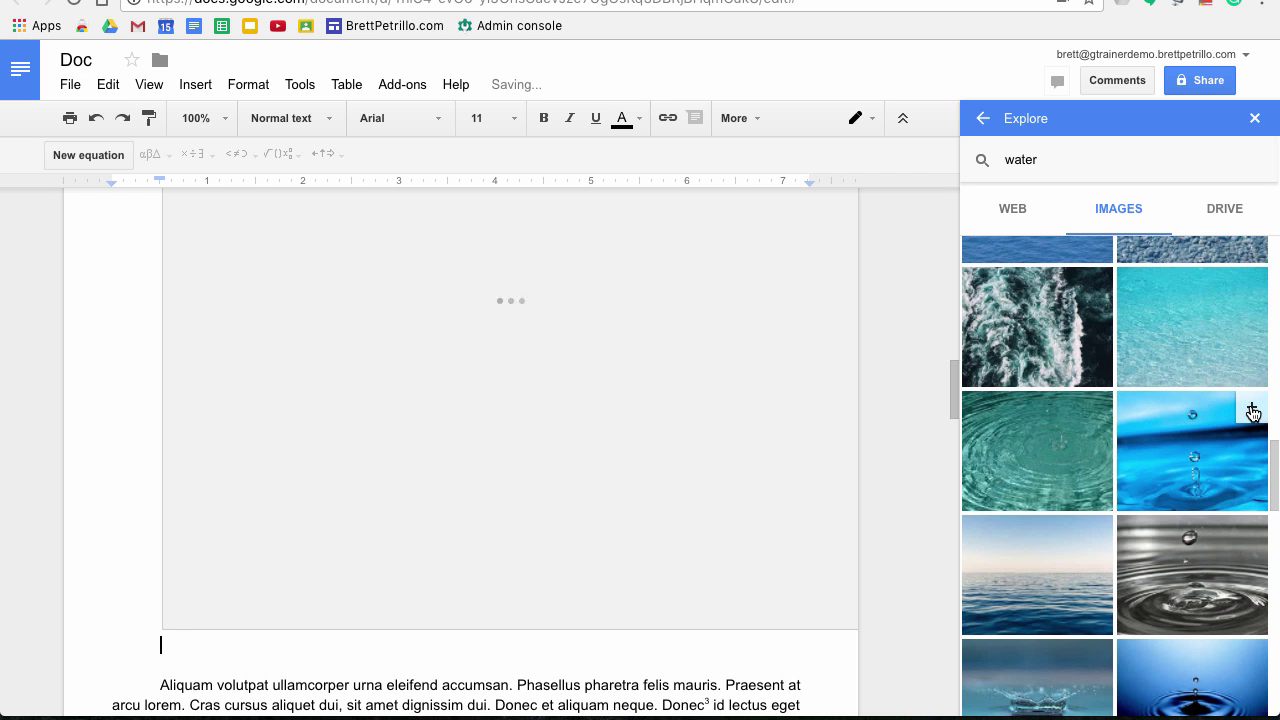
Delete the droplet image, then restore it with undo
scroll(535, 567, "up", 10)
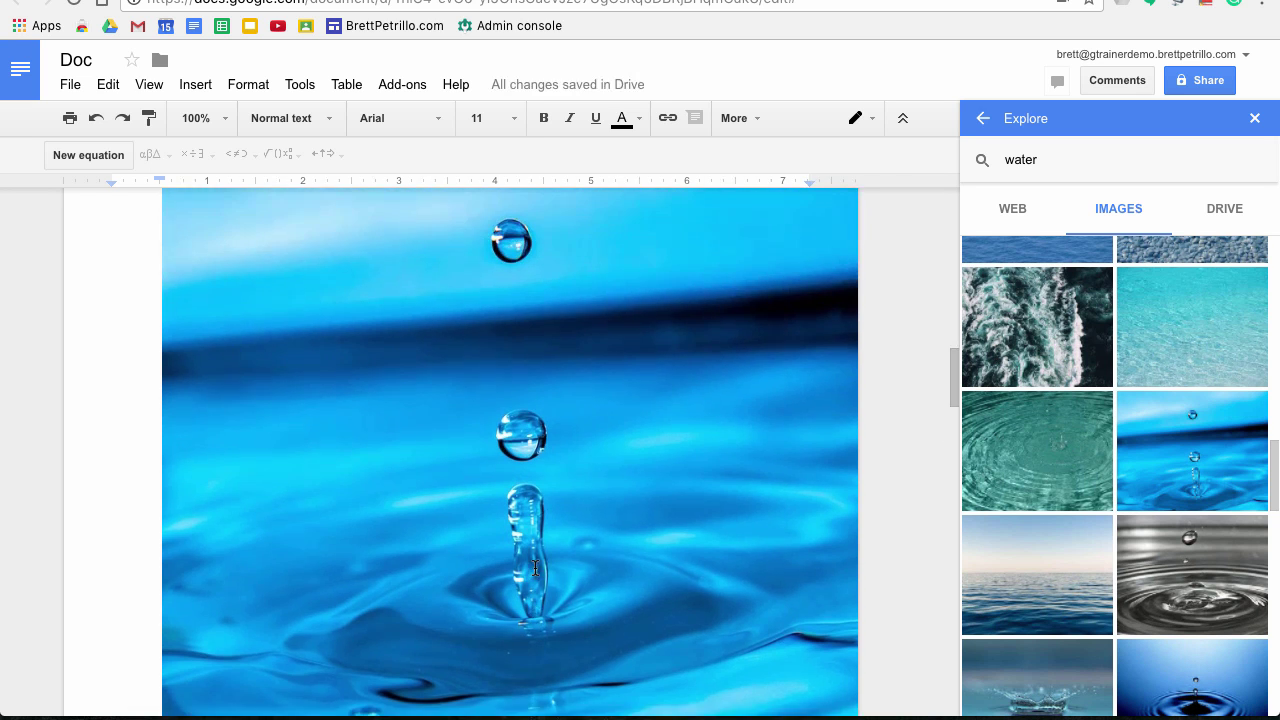
scroll(535, 567, "down", 5)
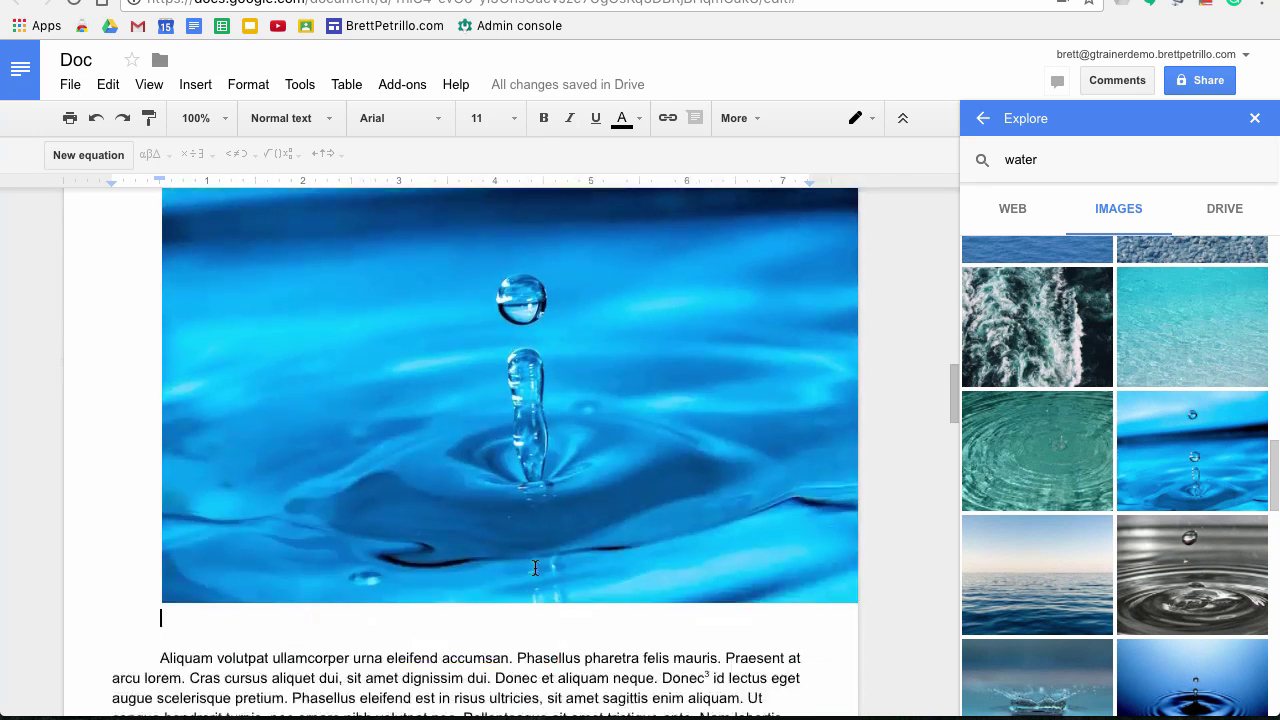
left_click(175, 495)
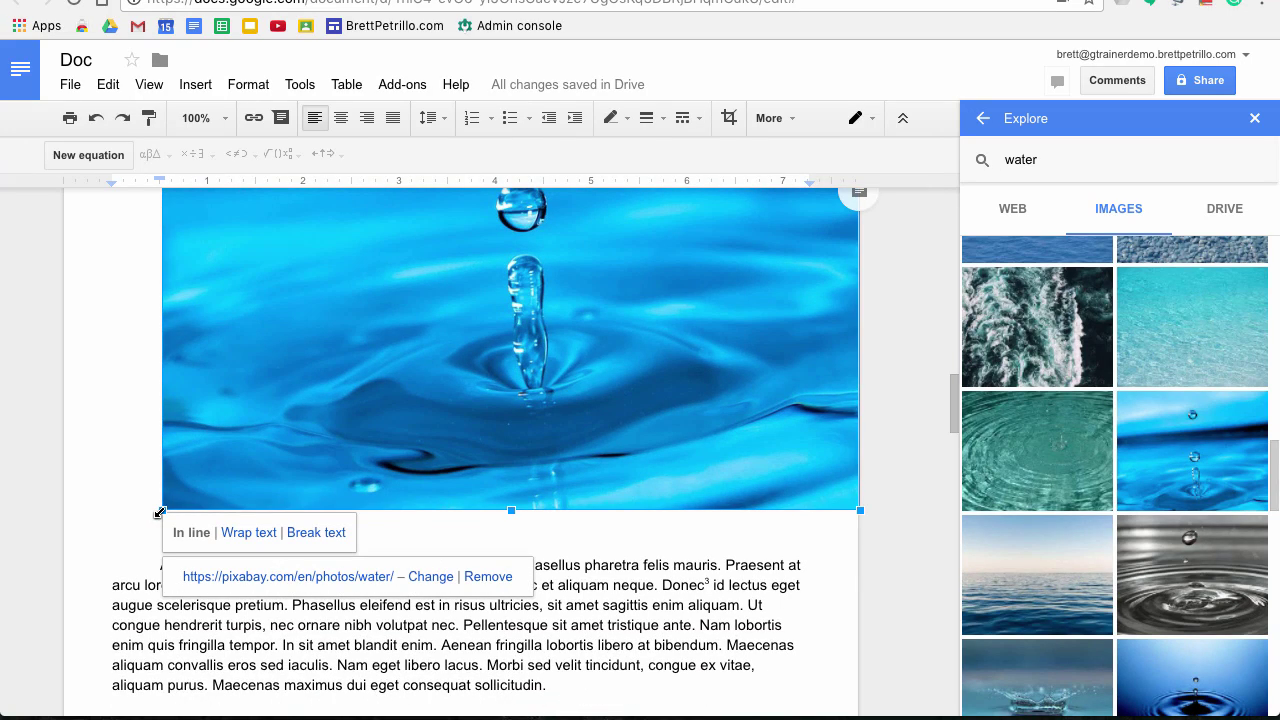
key("Delete")
scroll(541, 400, "up", 3)
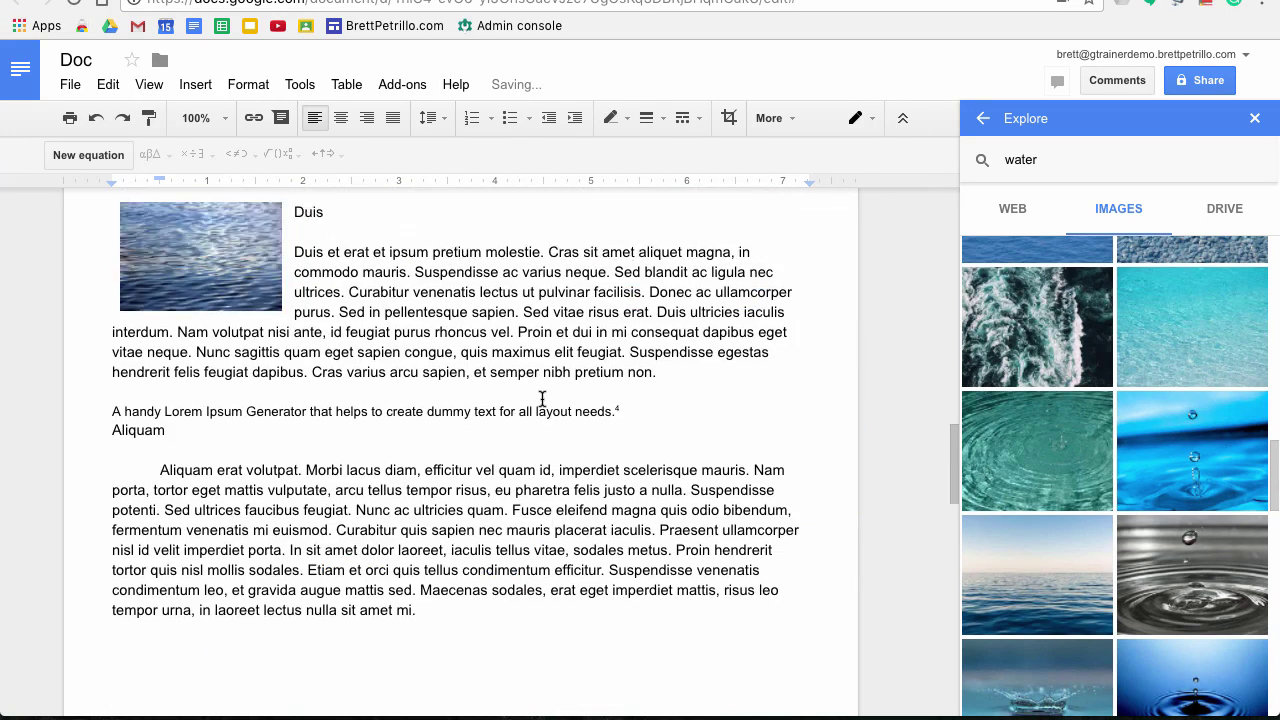
scroll(541, 400, "up", 8)
scroll(541, 398, "down", 6)
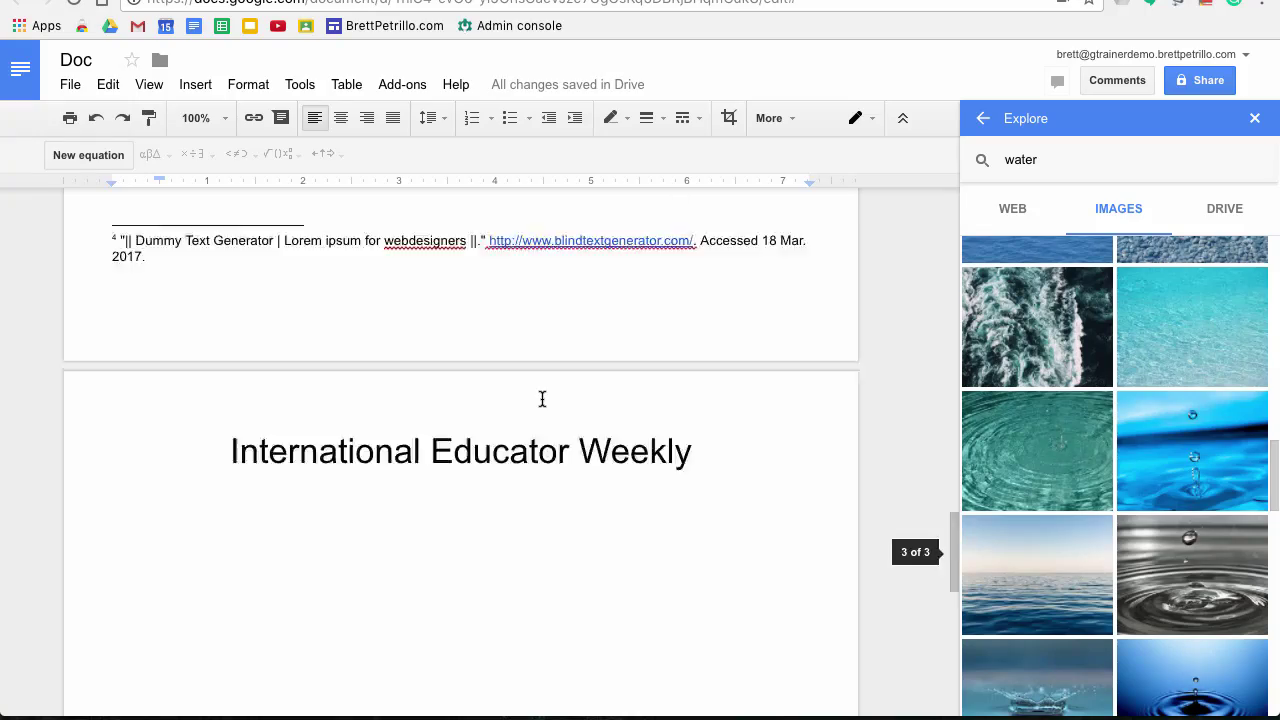
scroll(541, 398, "up", 2)
scroll(541, 398, "down", 7)
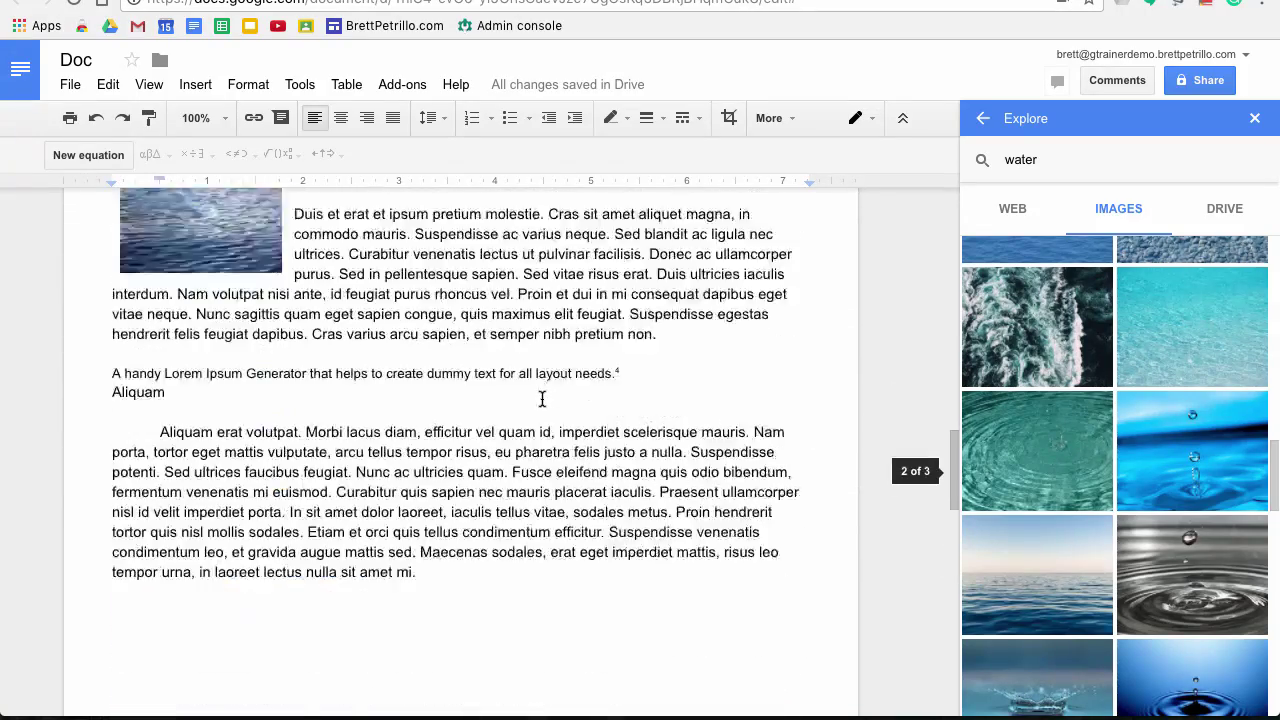
scroll(541, 398, "up", 5)
key("ctrl+z")
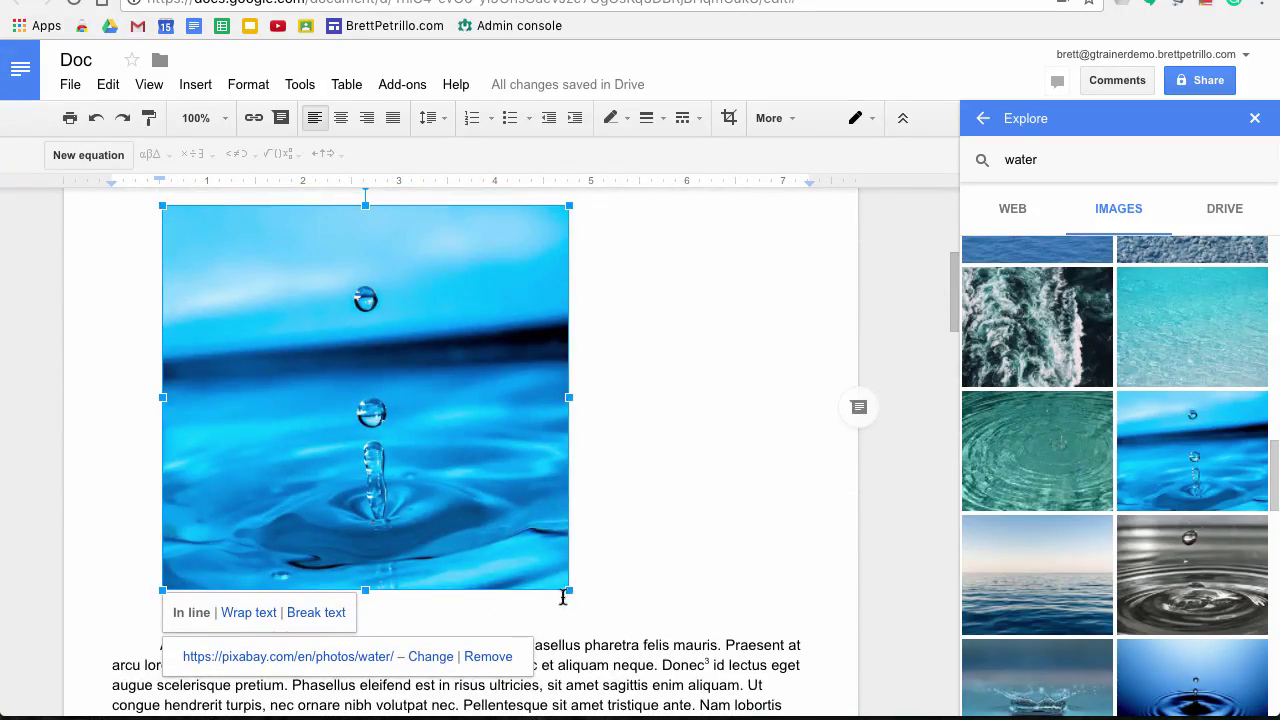
Shrink the droplet image to roughly half width and check Explore's Drive results for water images
left_click_drag(569, 592, 348, 381)
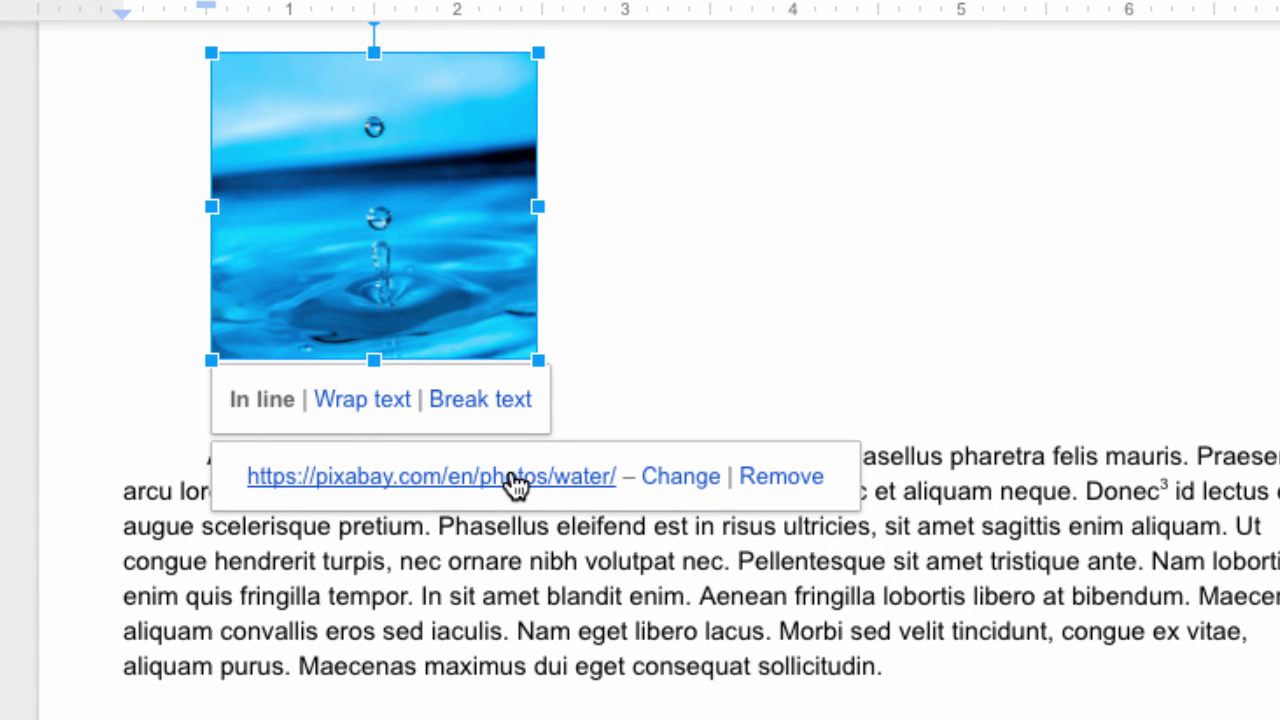
left_click(749, 277)
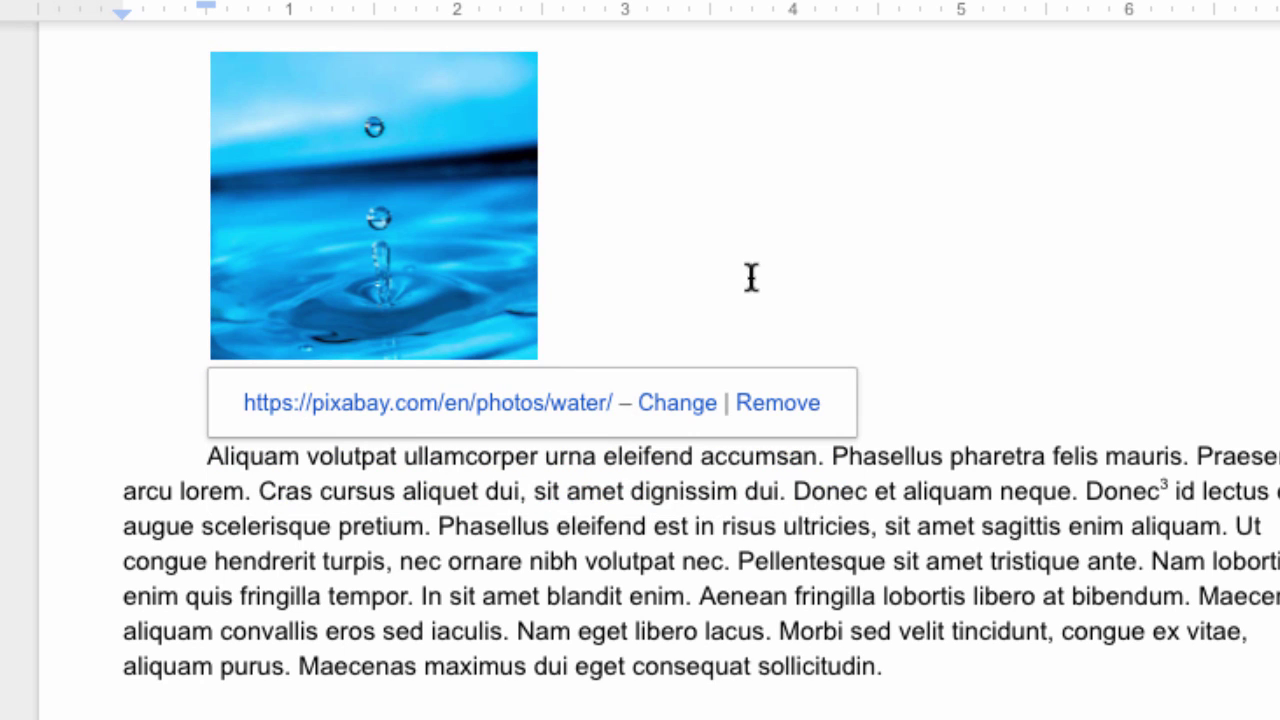
left_click(1004, 385)
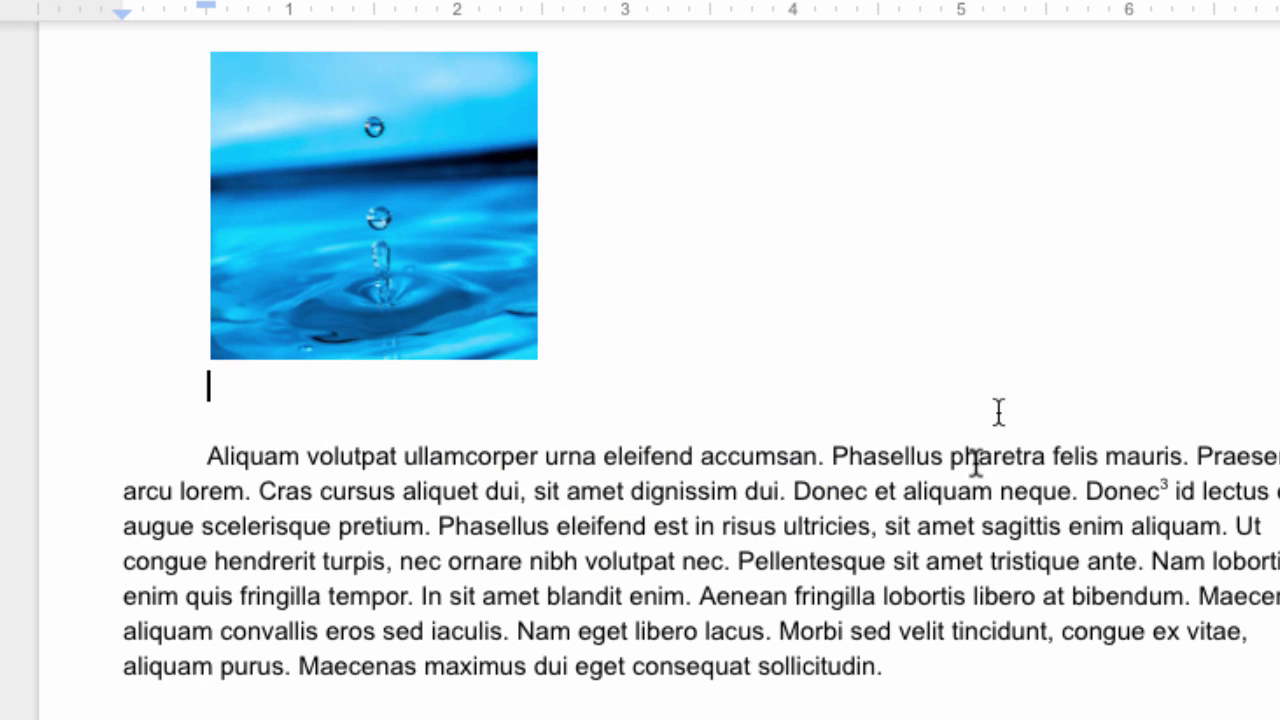
left_click(747, 313)
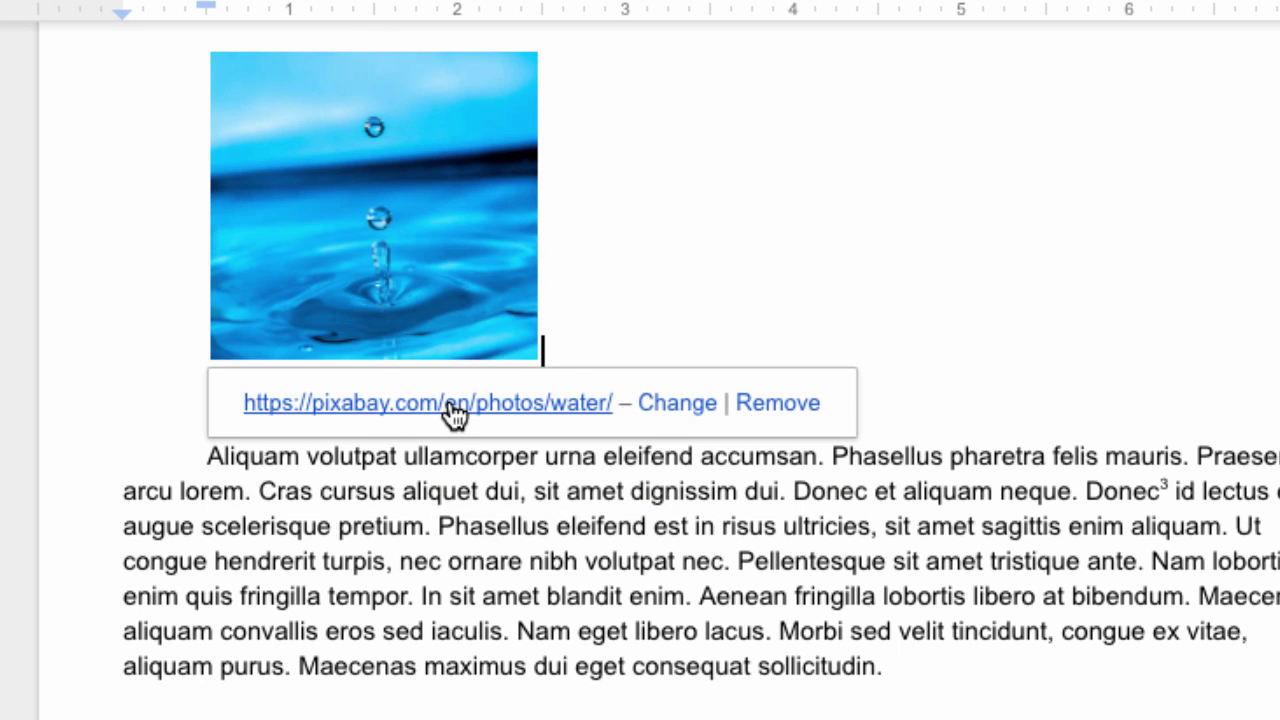
scroll(498, 334, "down", 2)
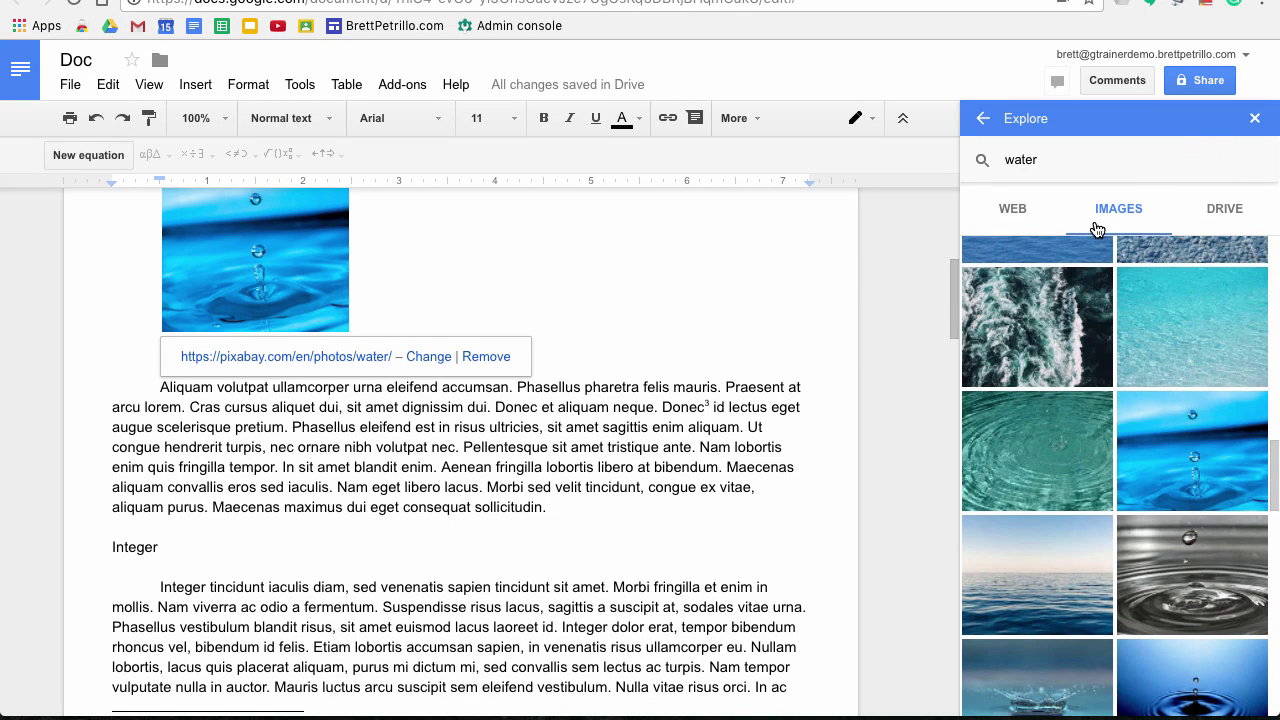
left_click(1226, 210)
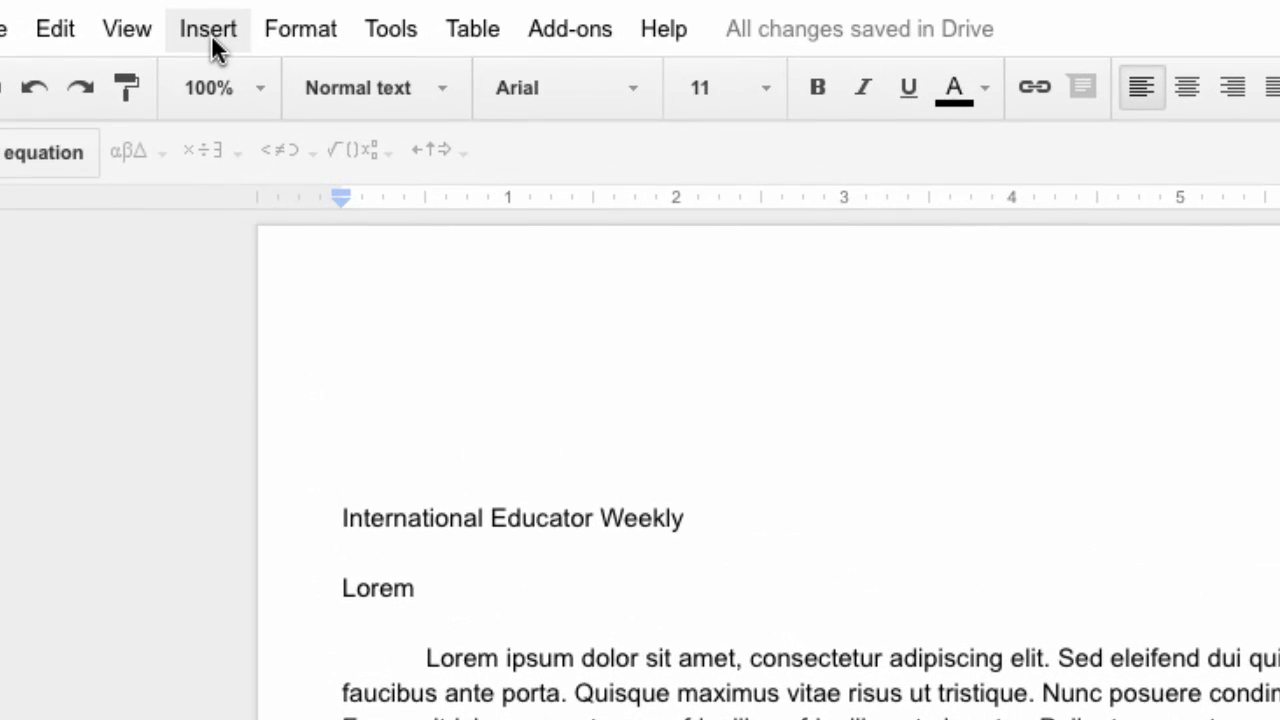
Add a table of contents with page numbers from the Insert menu at the top of the newsletter
left_click(198, 88)
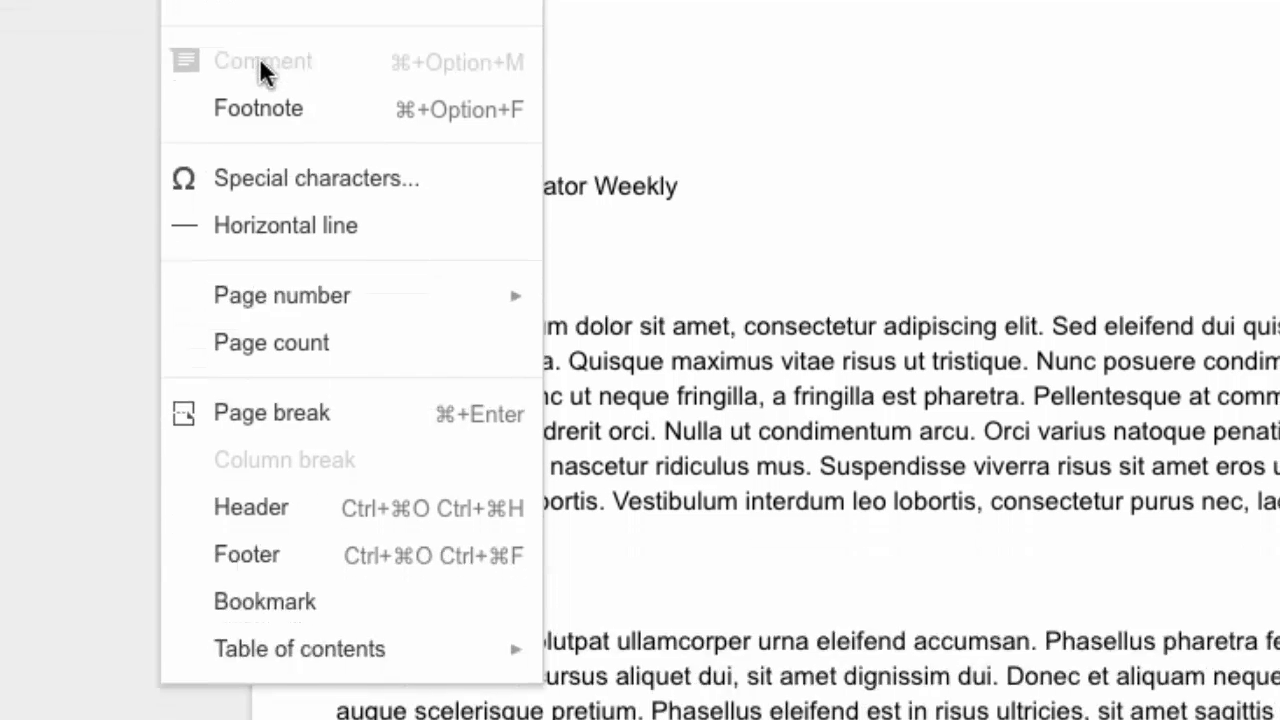
mouse_move(265, 635)
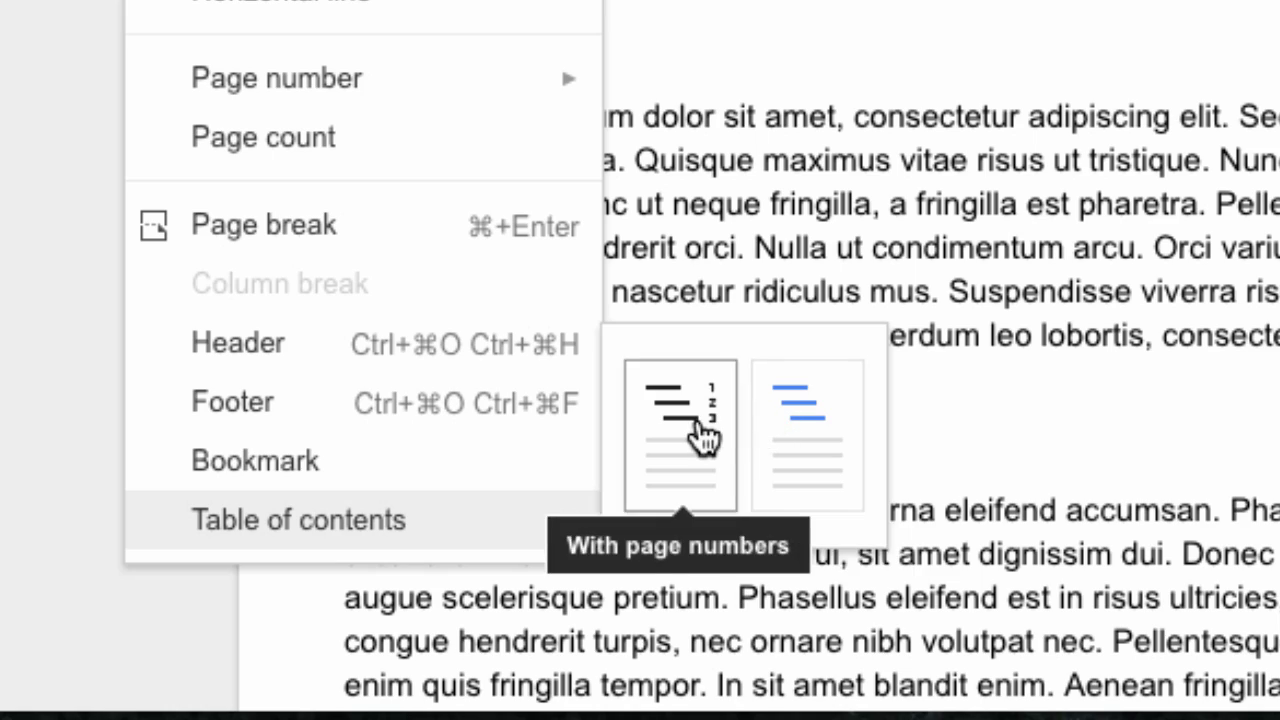
left_click(703, 435)
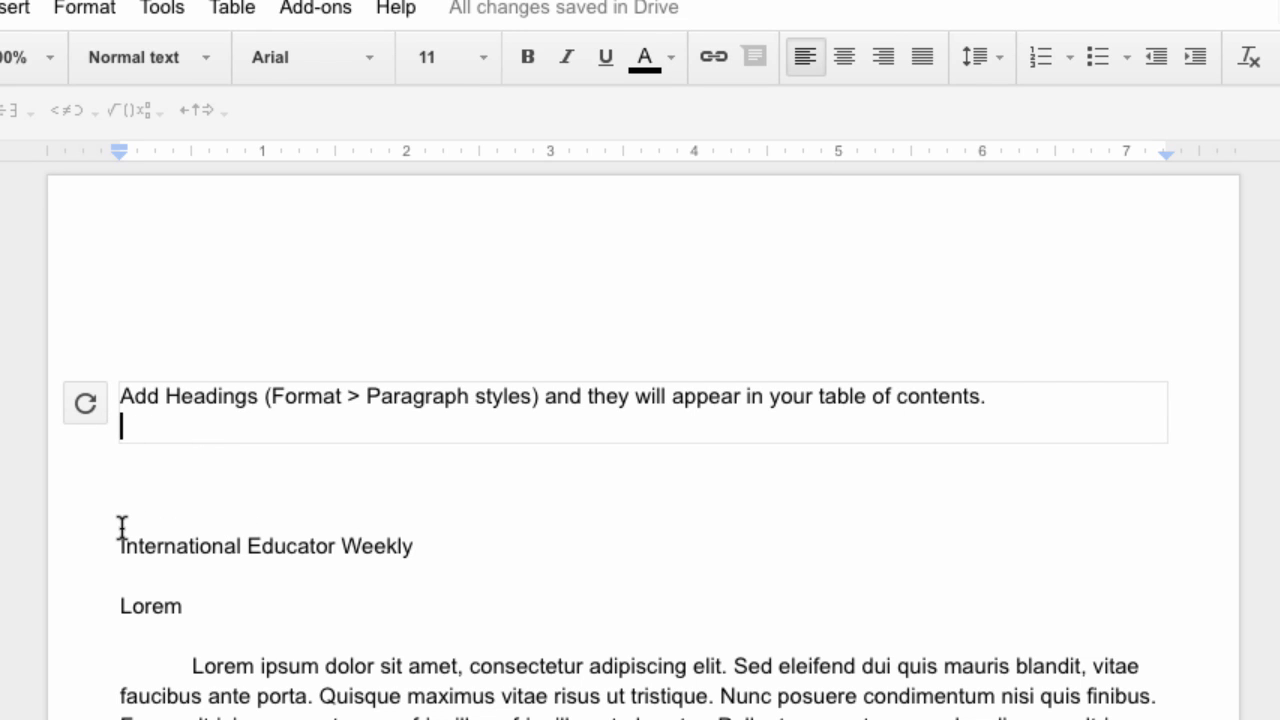
Style 'International Educator Weekly' as a Title and center it on the page
left_click(165, 422)
left_click(358, 513)
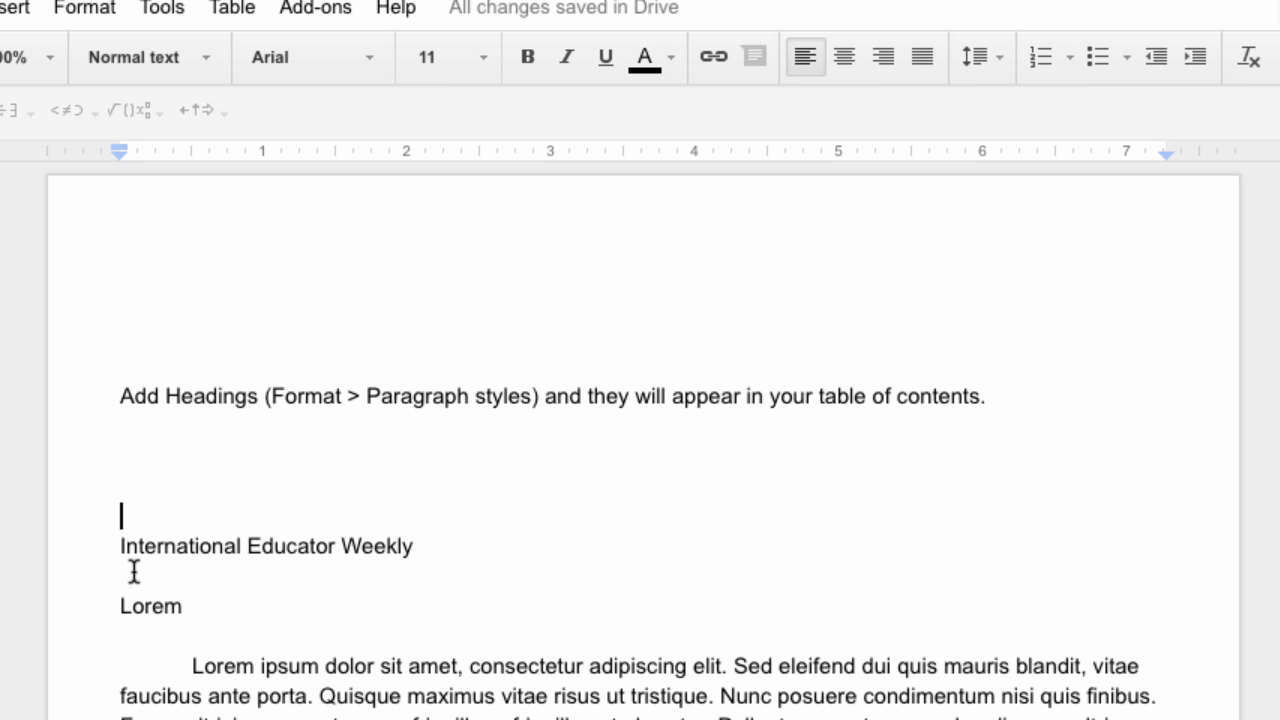
scroll(134, 571, "down", 2)
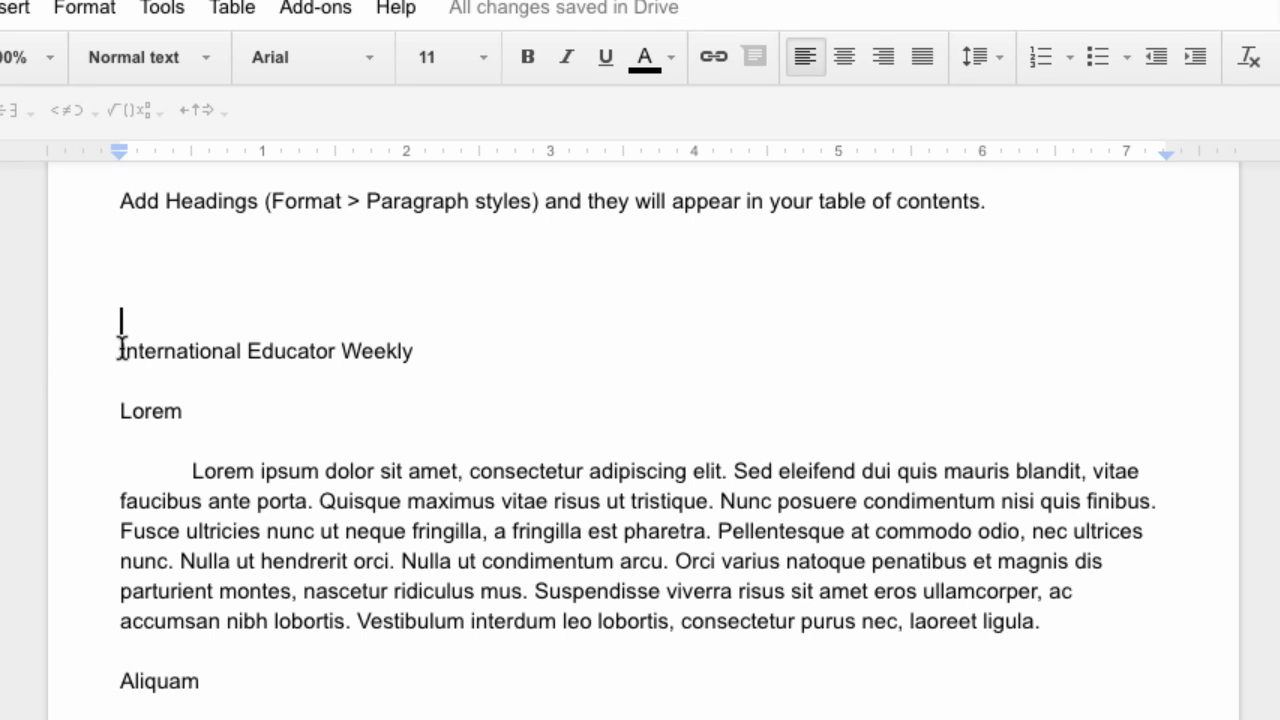
left_click(204, 62)
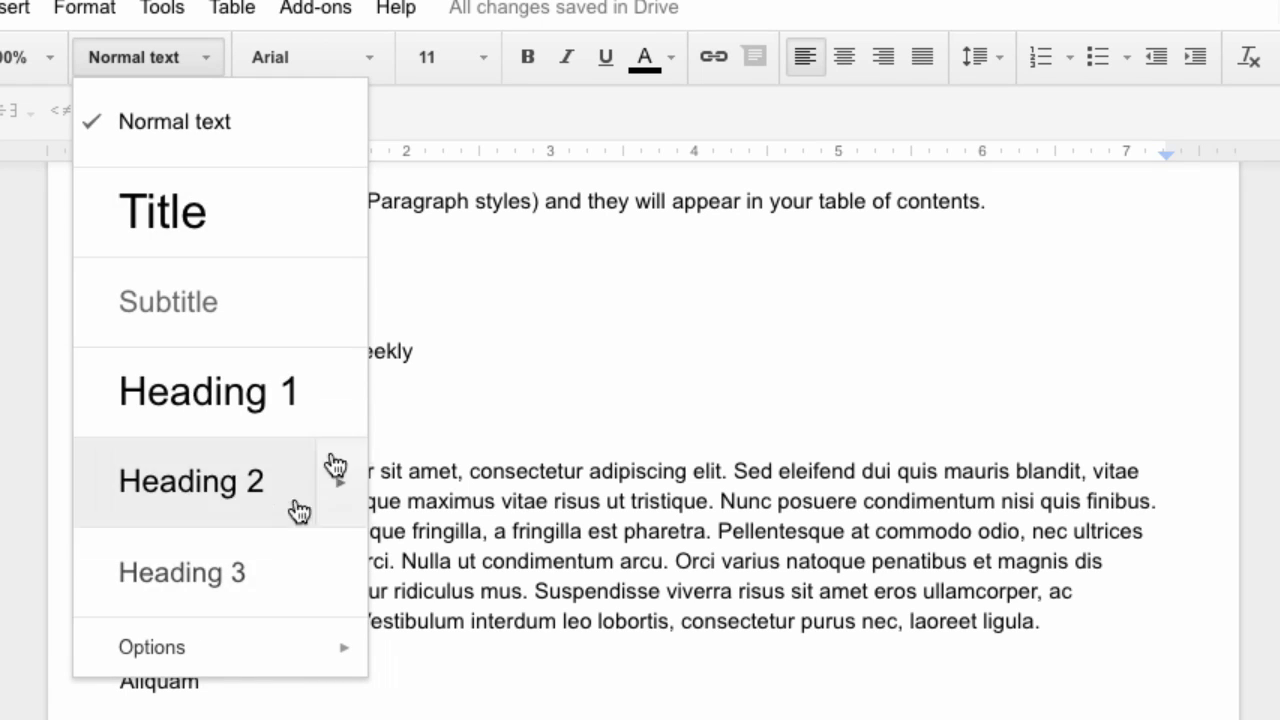
left_click(470, 382)
left_click_drag(429, 350, 110, 350)
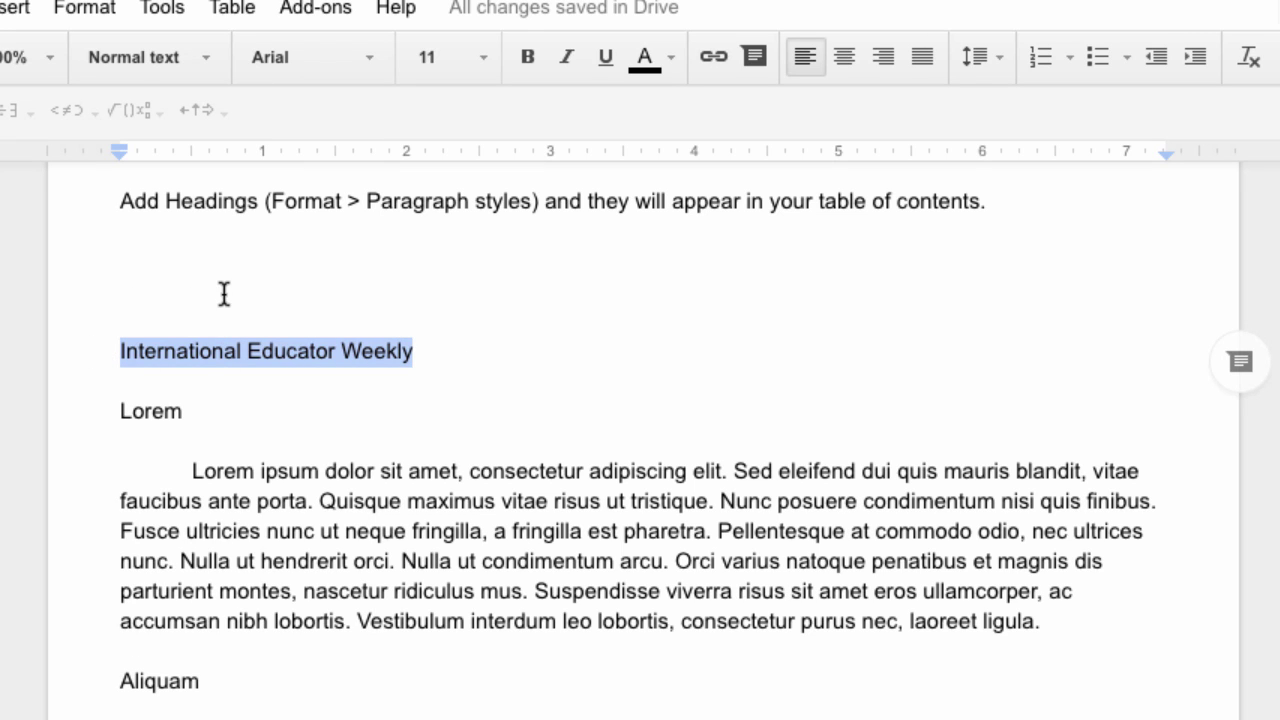
left_click(206, 62)
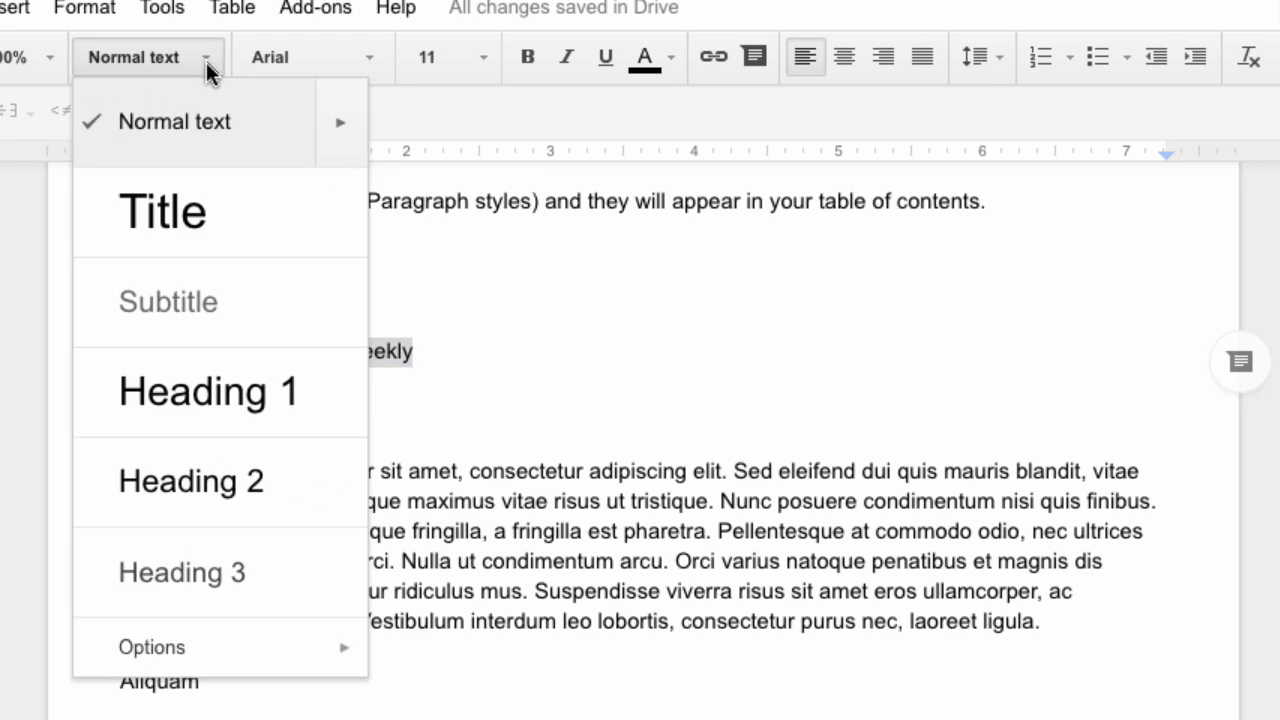
left_click(172, 212)
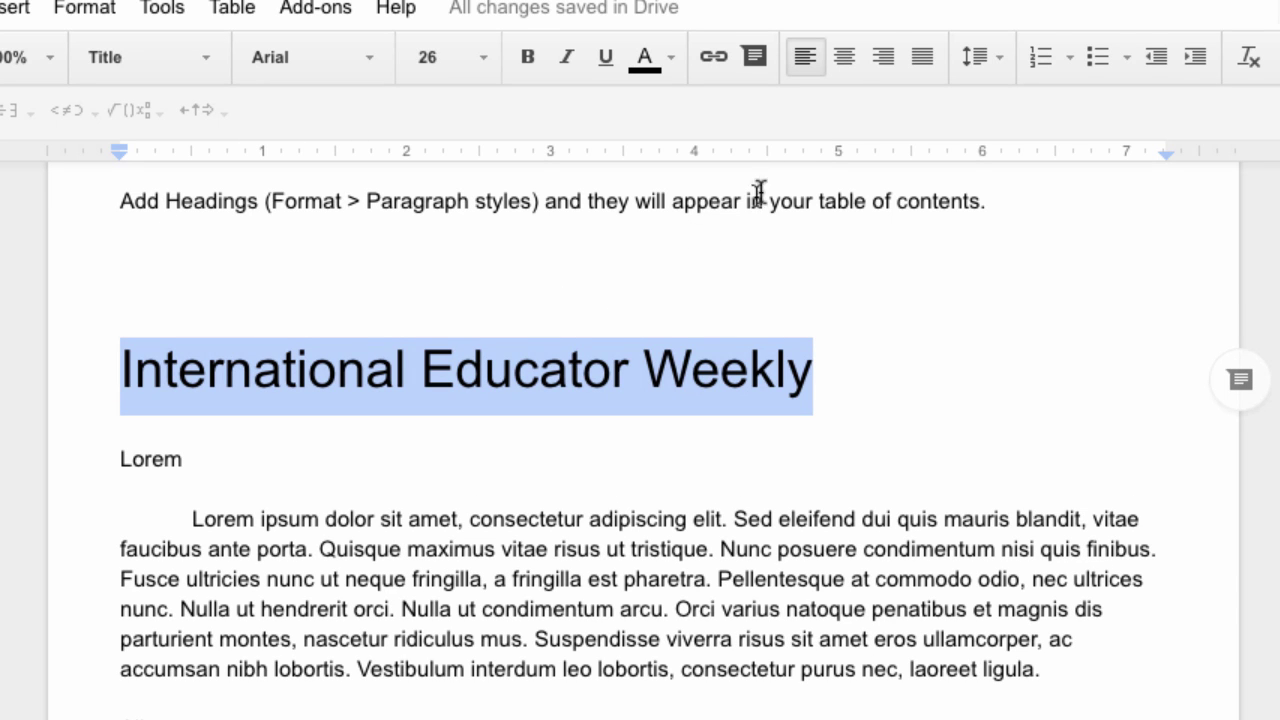
left_click(845, 57)
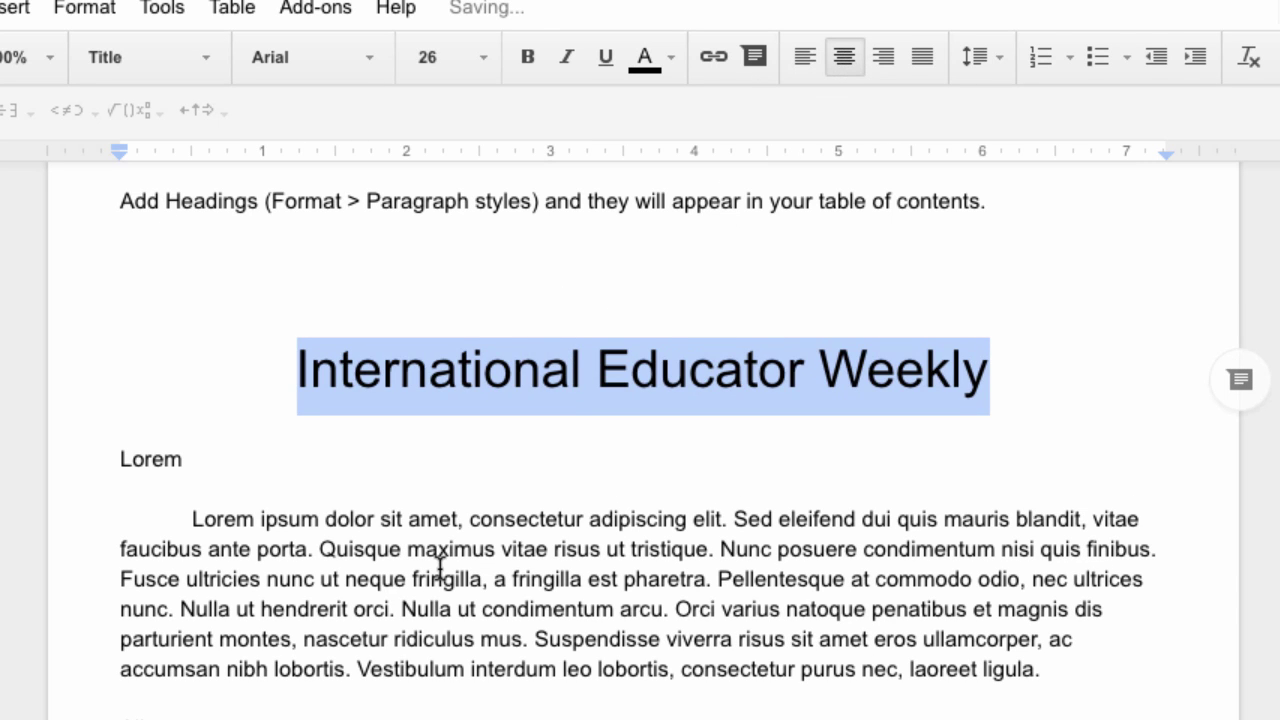
left_click(248, 390)
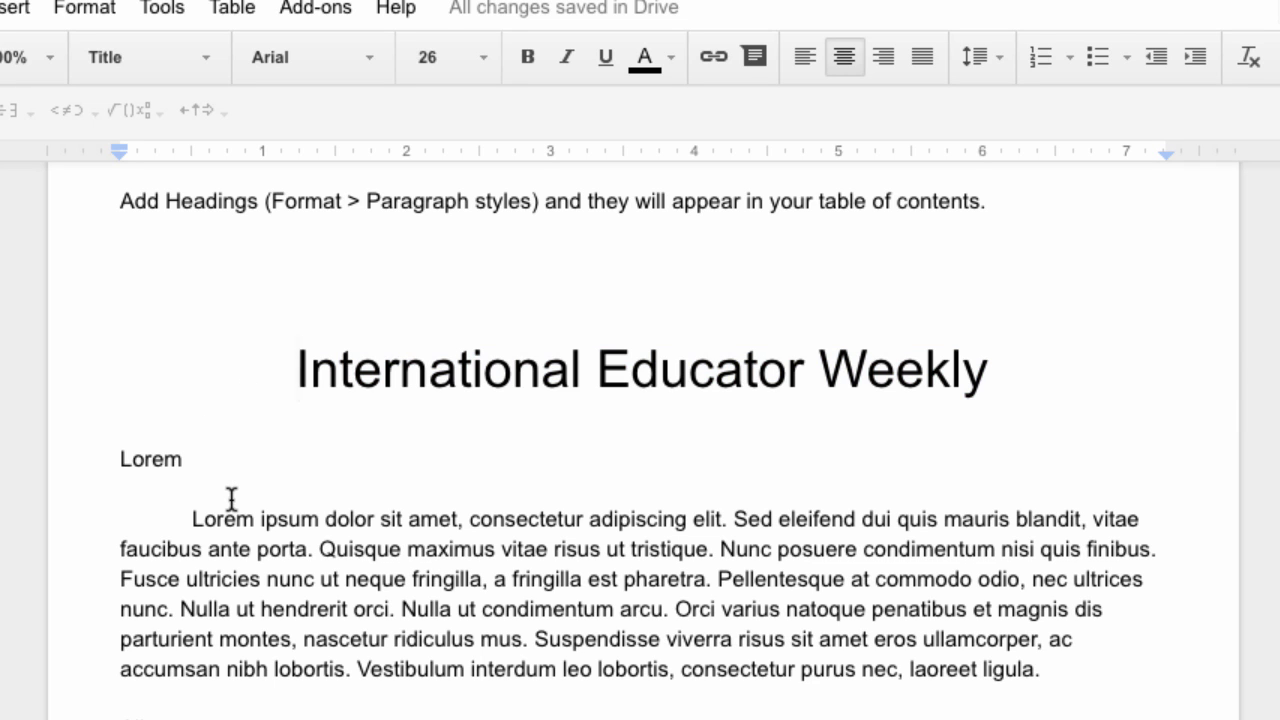
scroll(231, 498, "down", 2)
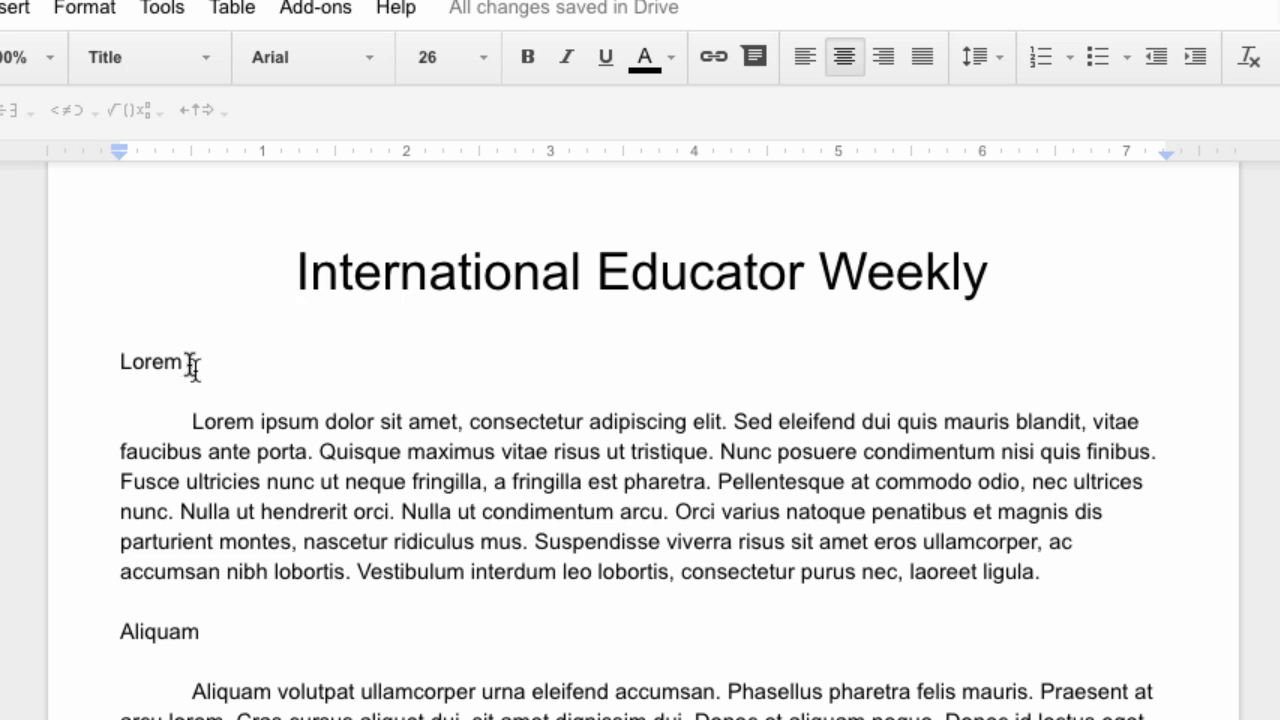
Make the Lorem and first Aliquam section names Heading 1
left_click_drag(182, 361, 114, 358)
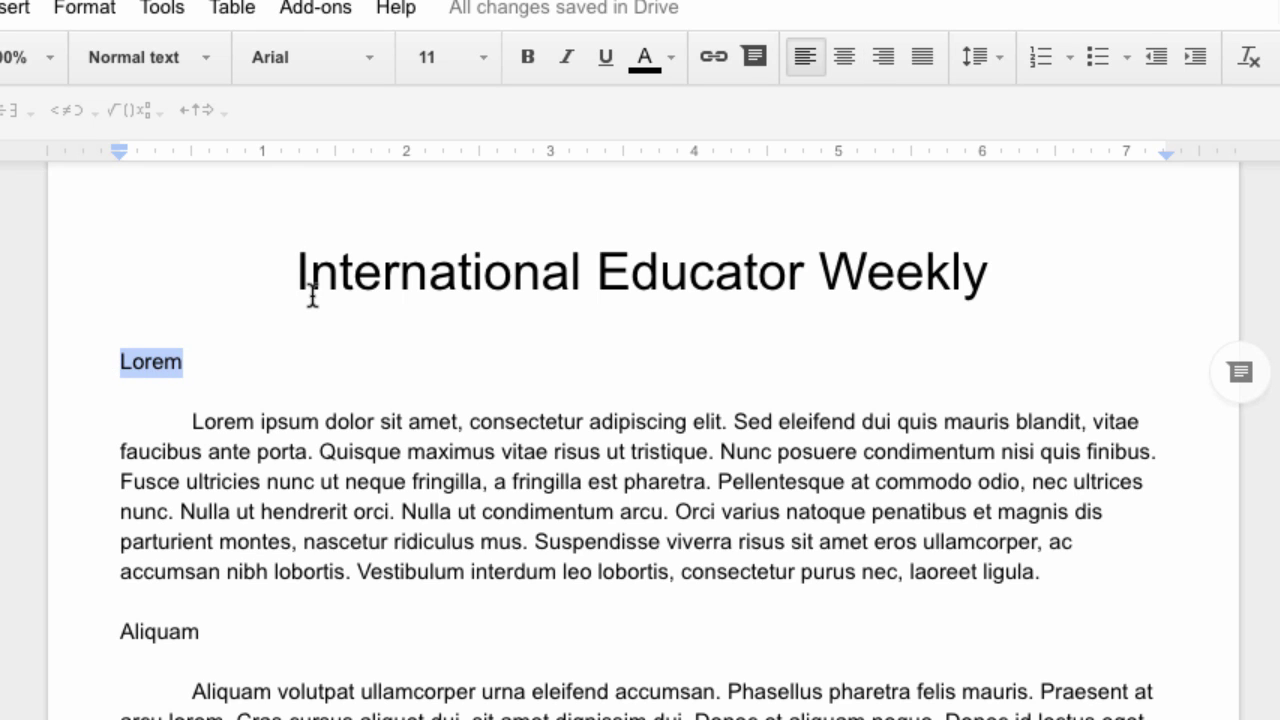
left_click(204, 57)
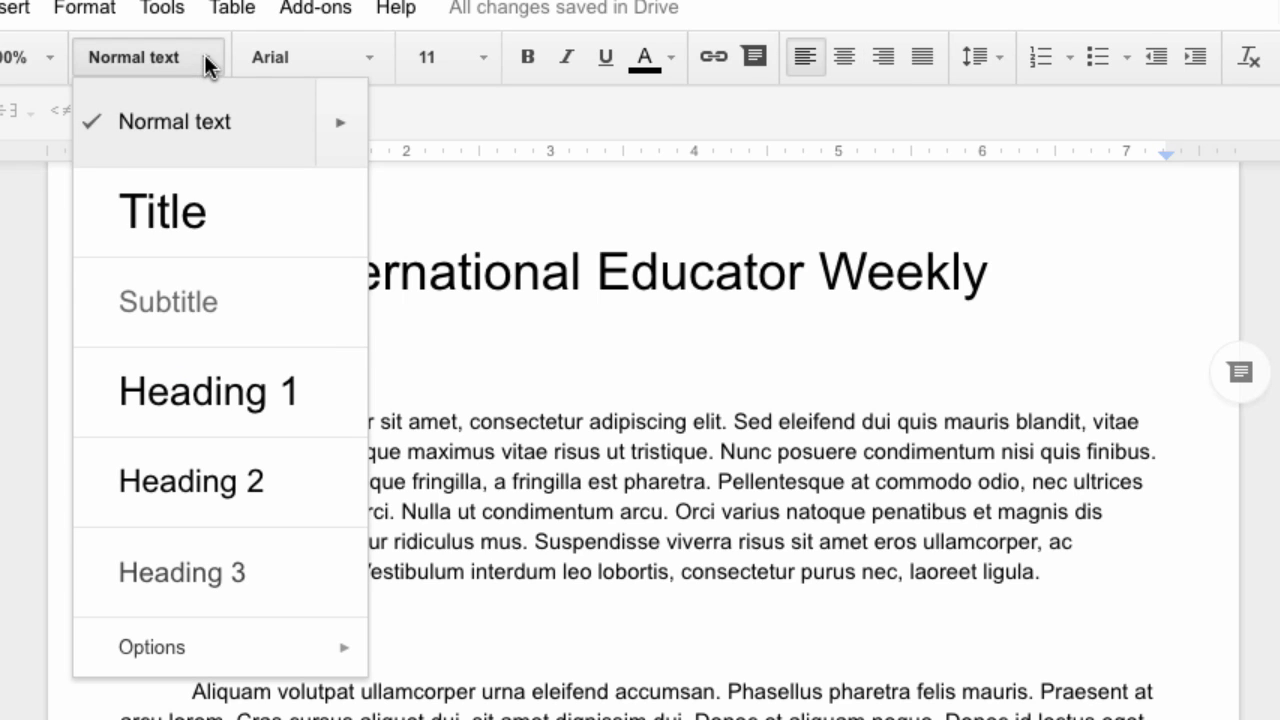
left_click(257, 410)
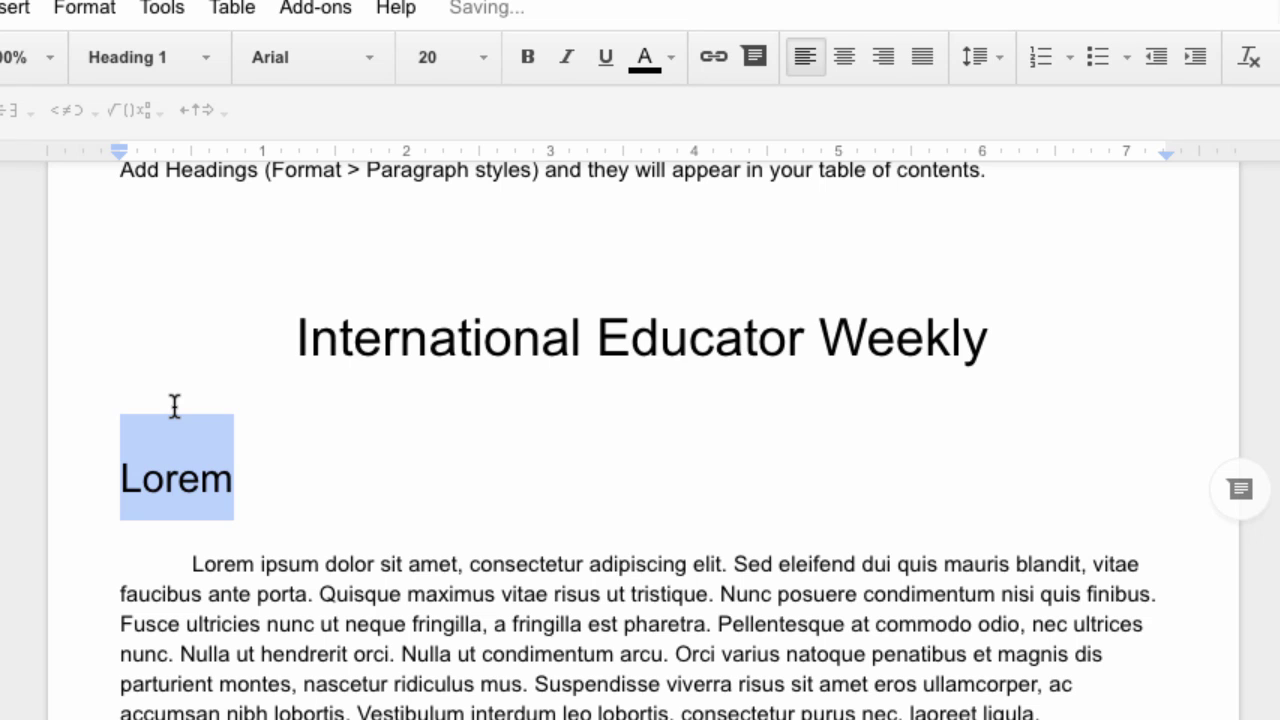
scroll(234, 551, "down", 3)
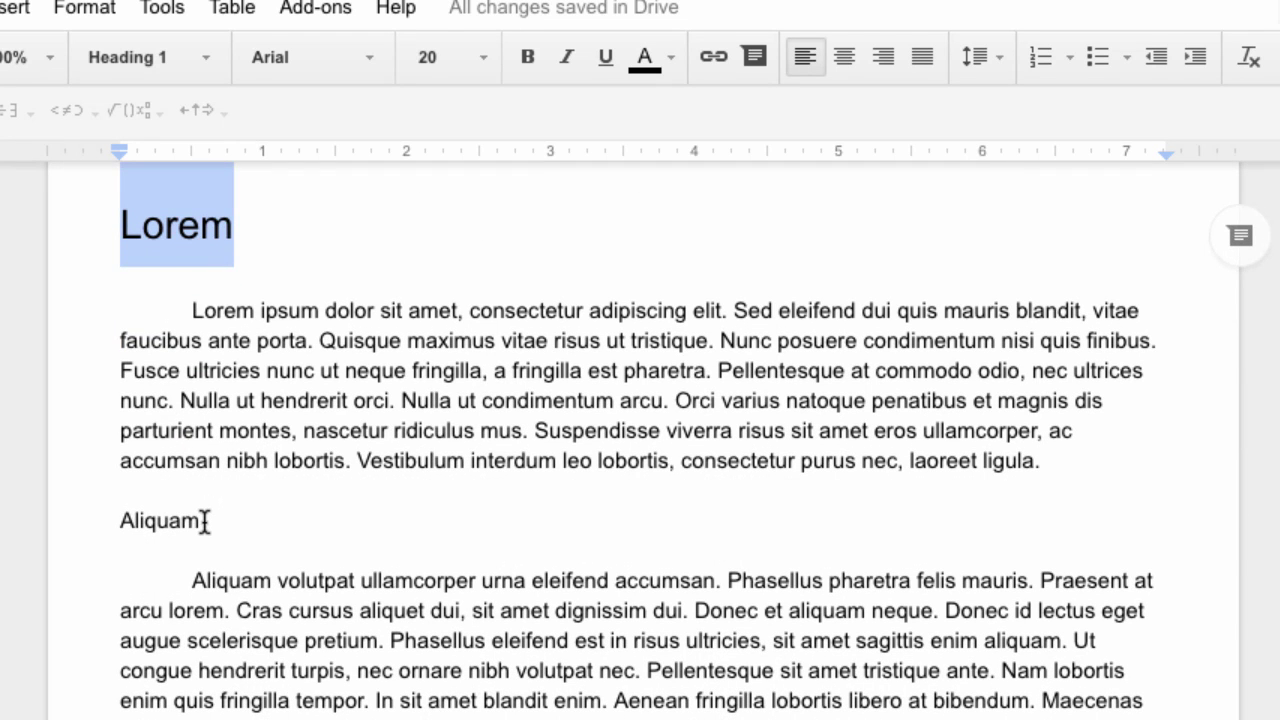
left_click_drag(204, 521, 110, 519)
left_click(204, 57)
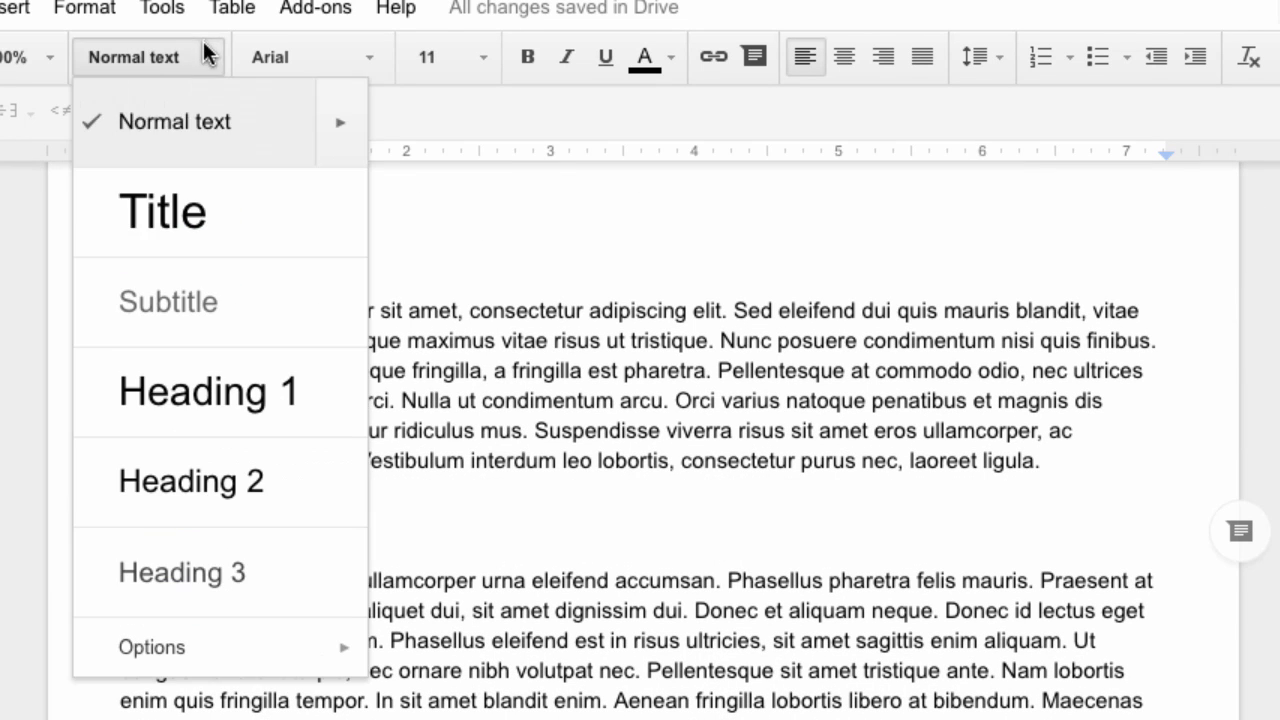
left_click(255, 390)
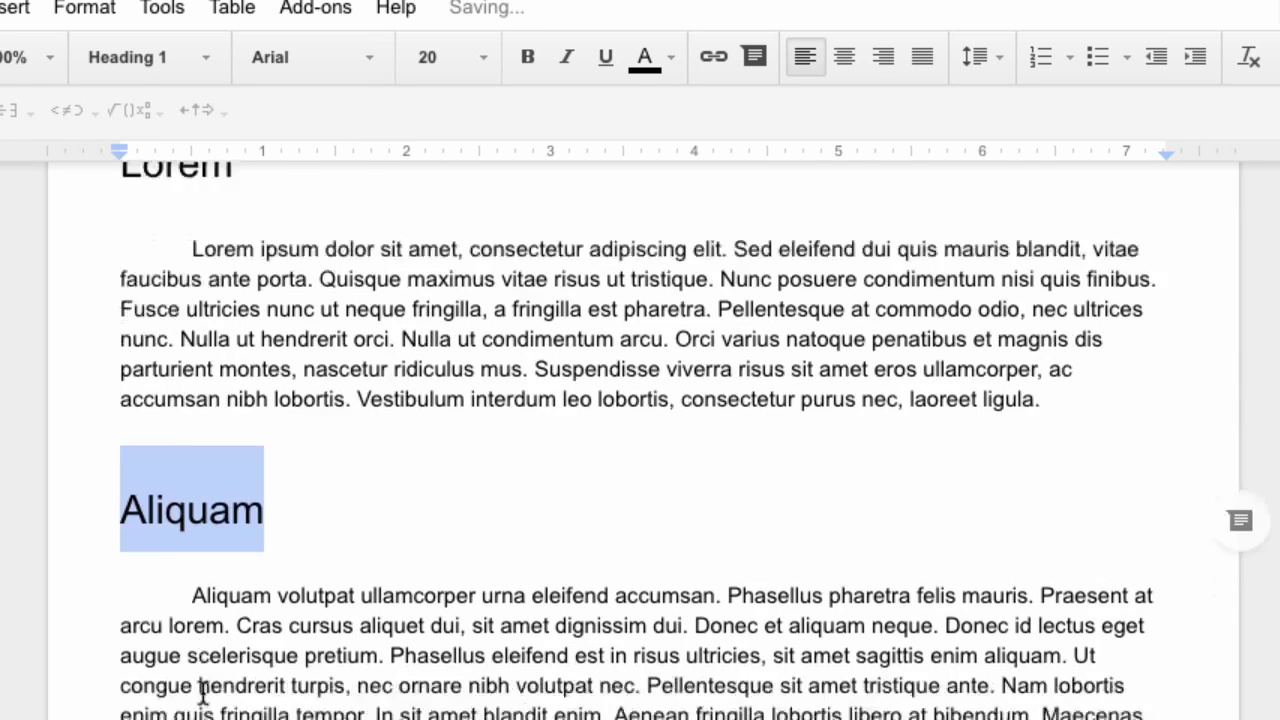
left_click(202, 692)
scroll(202, 692, "down", 3)
Indent the Integer line and make Integer a Heading 2
key("Tab")
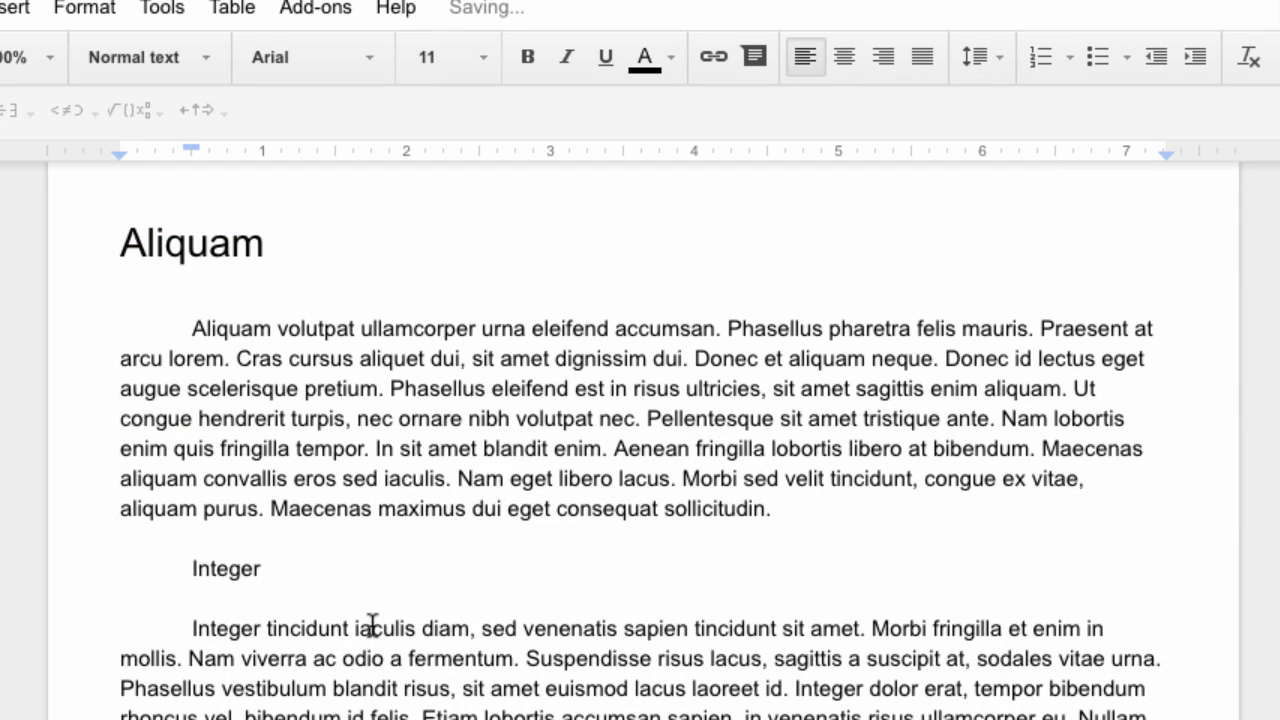
left_click_drag(263, 568, 191, 563)
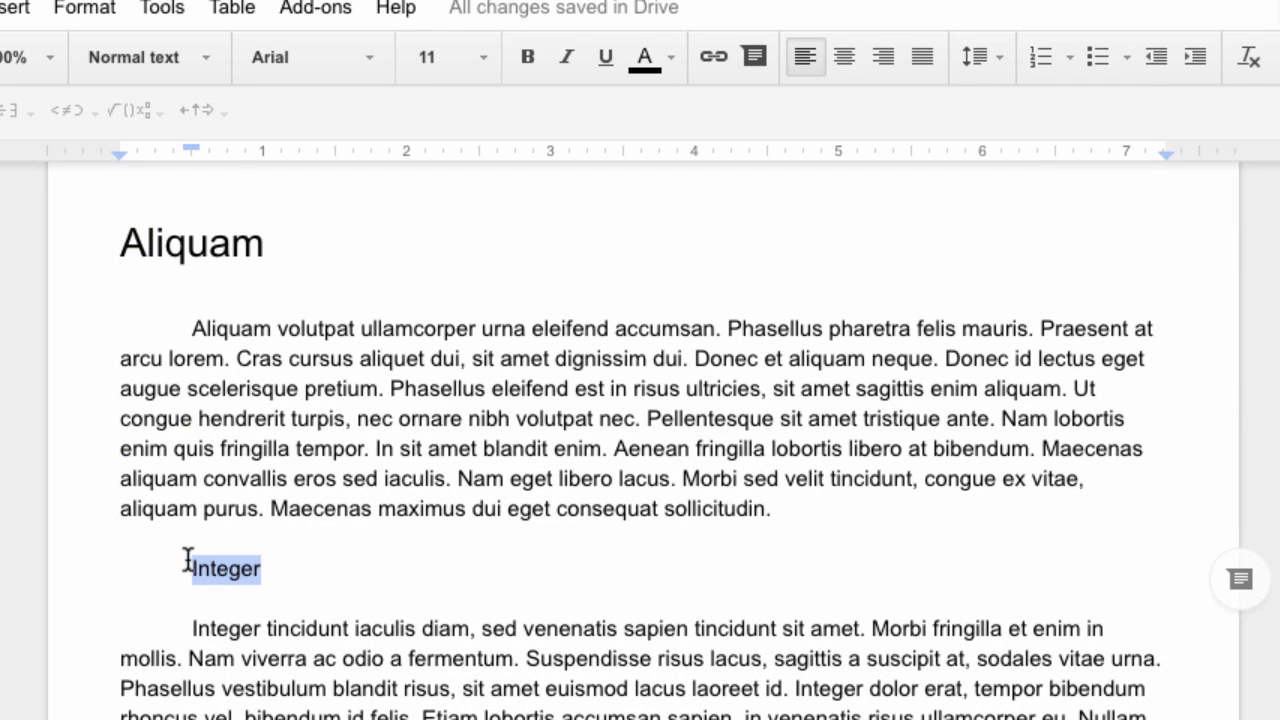
left_click(202, 66)
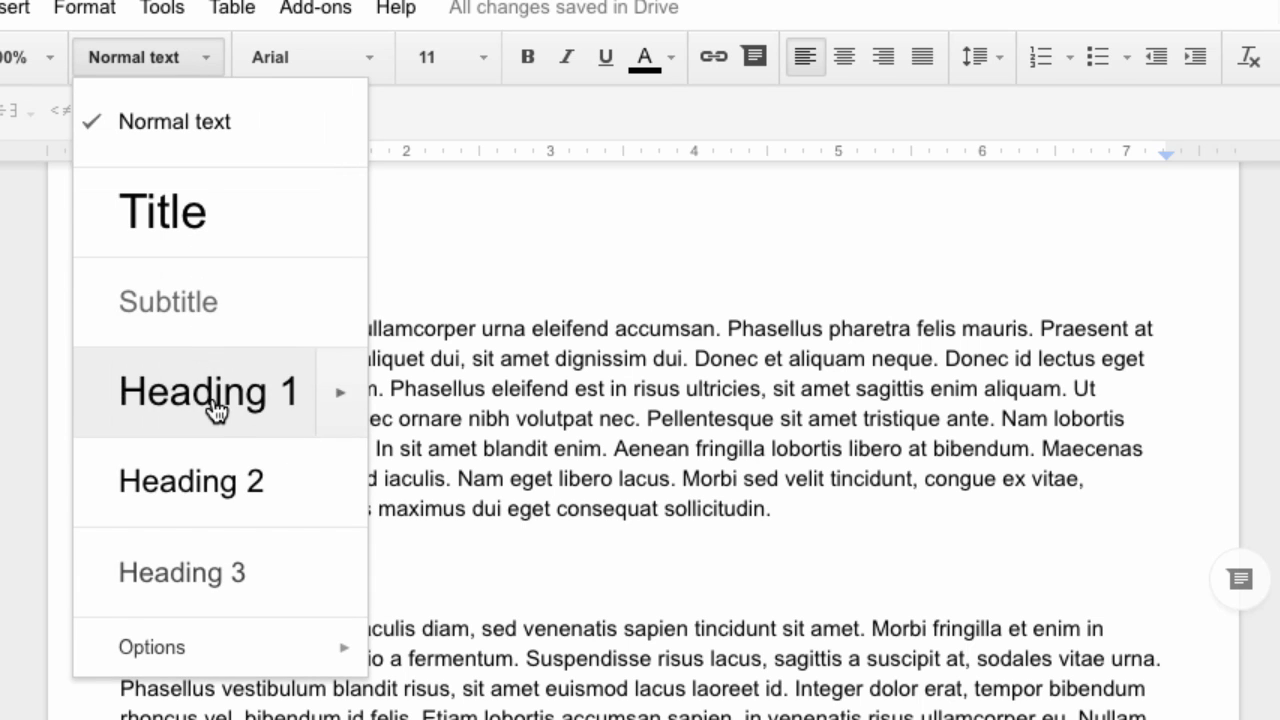
left_click(193, 487)
scroll(200, 671, "down", 10)
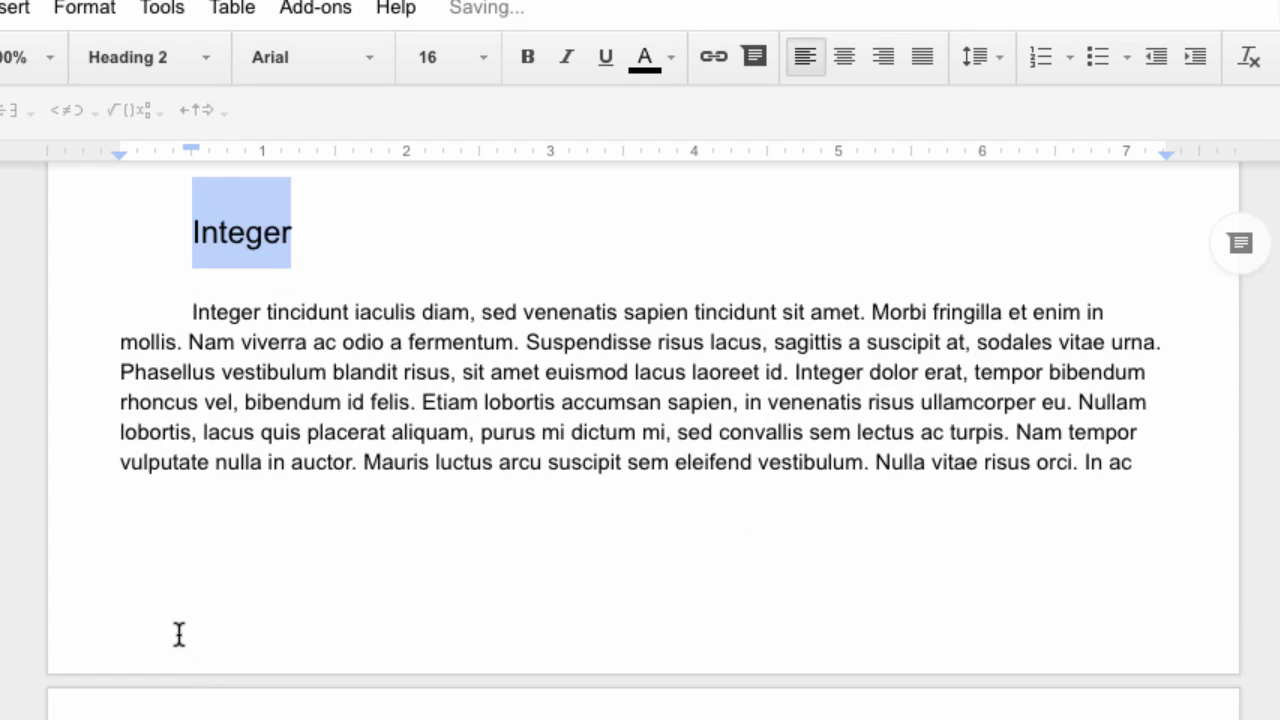
scroll(178, 633, "down", 3)
Indent the Duis line and make Duis a Heading 3
left_click(118, 455)
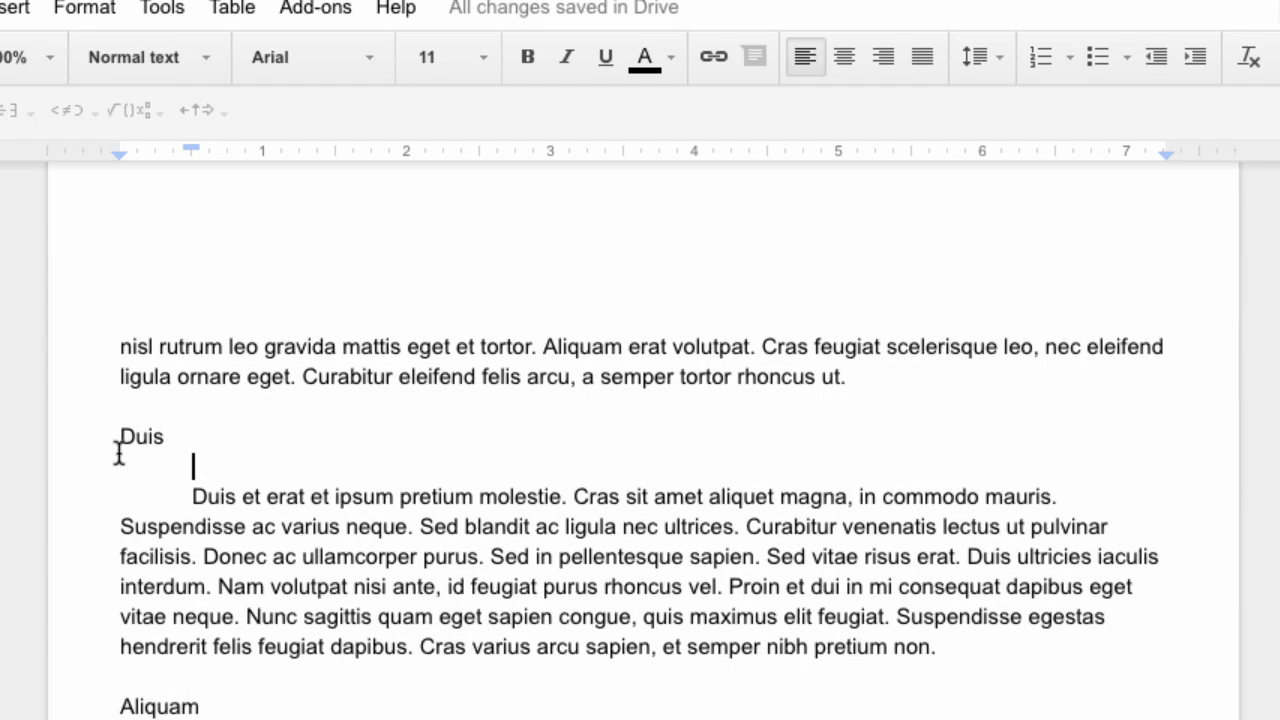
left_click(118, 436)
key("Tab")
key("Tab")
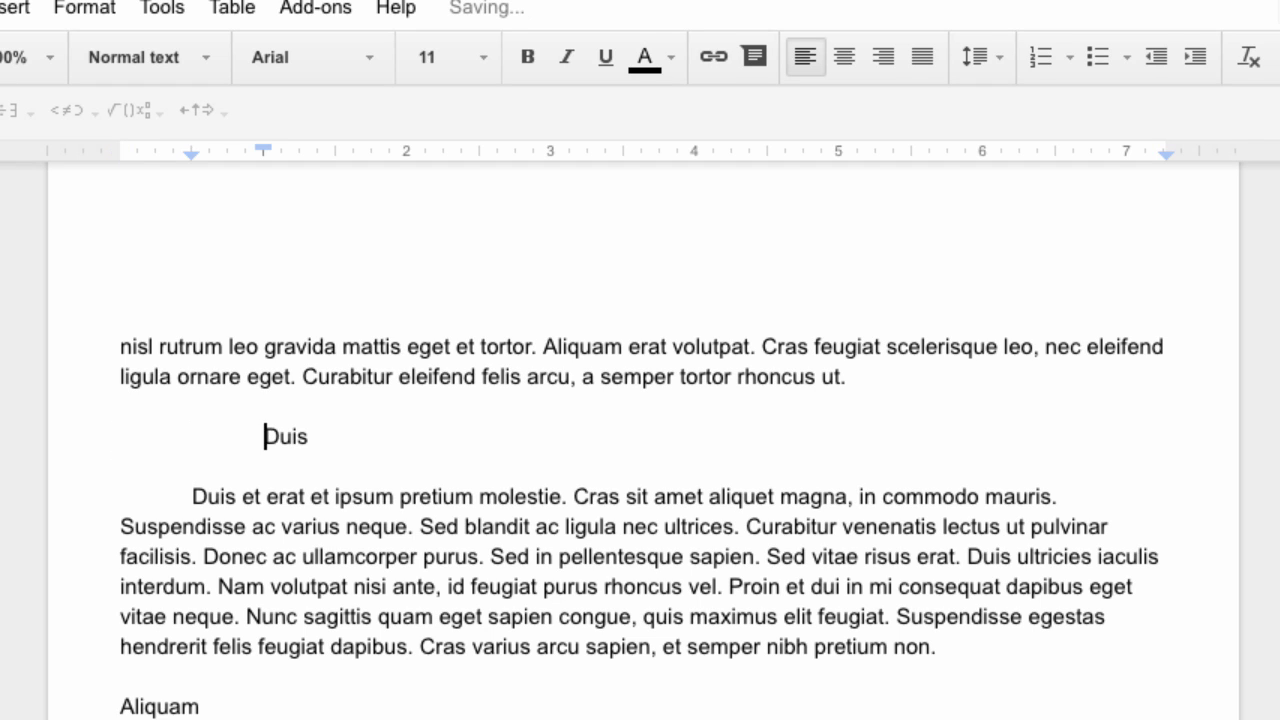
left_click(314, 413)
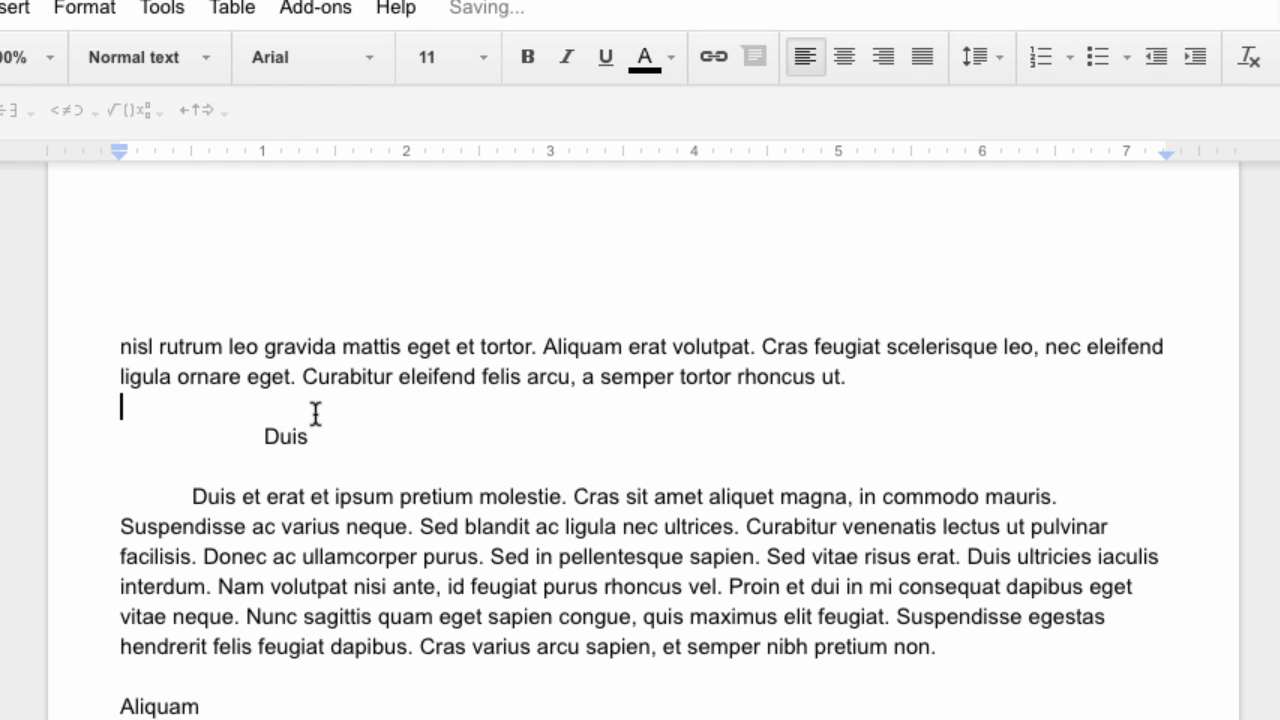
left_click_drag(315, 436, 266, 436)
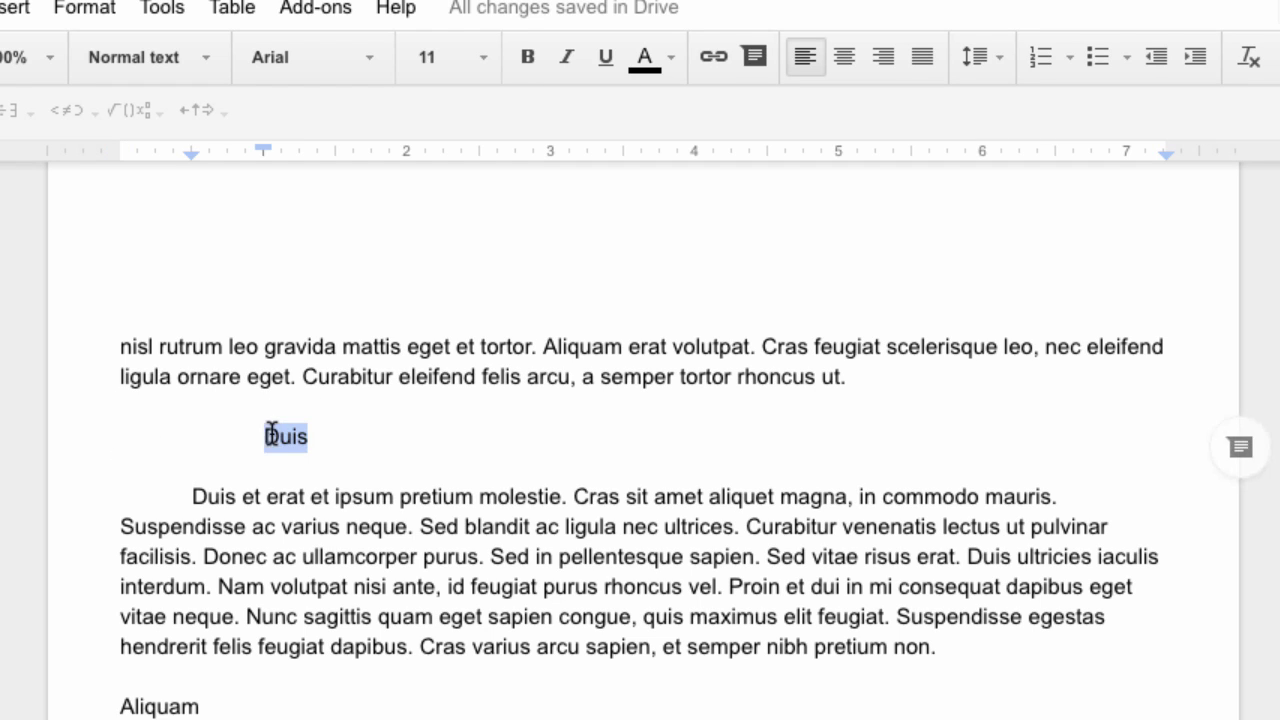
left_click(206, 60)
left_click(174, 572)
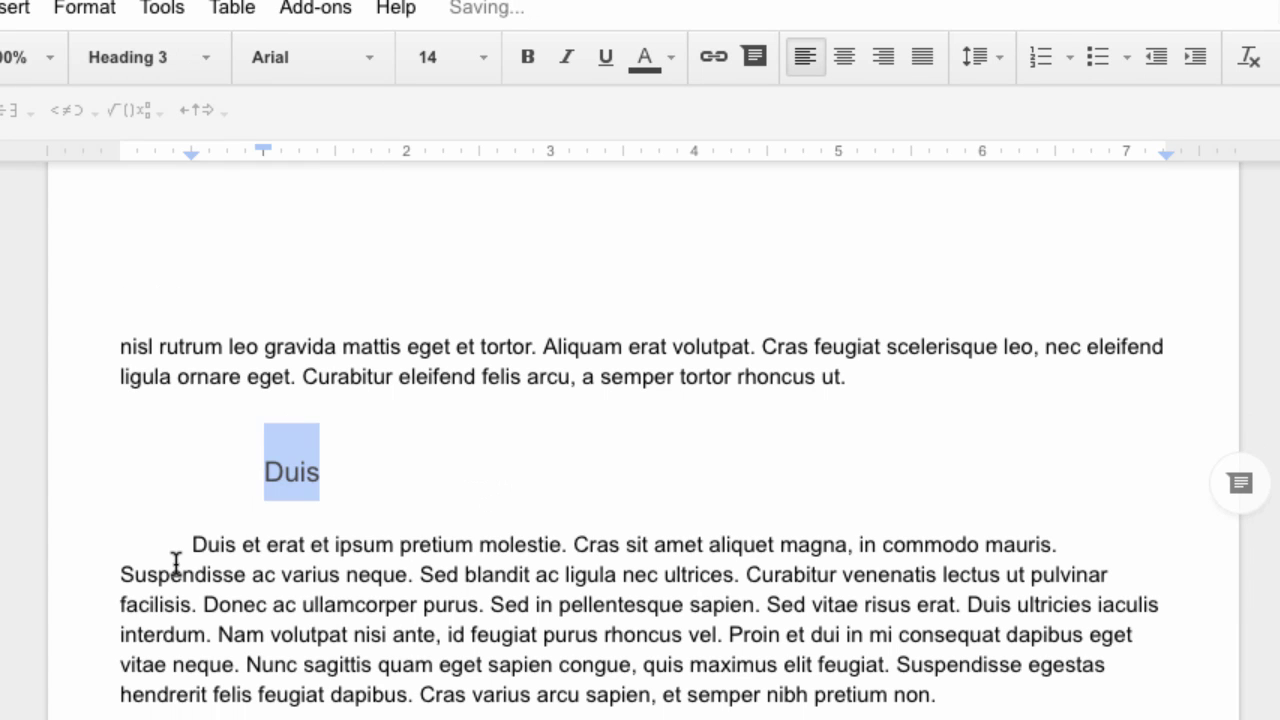
scroll(175, 563, "up", 3)
scroll(175, 563, "down", 6)
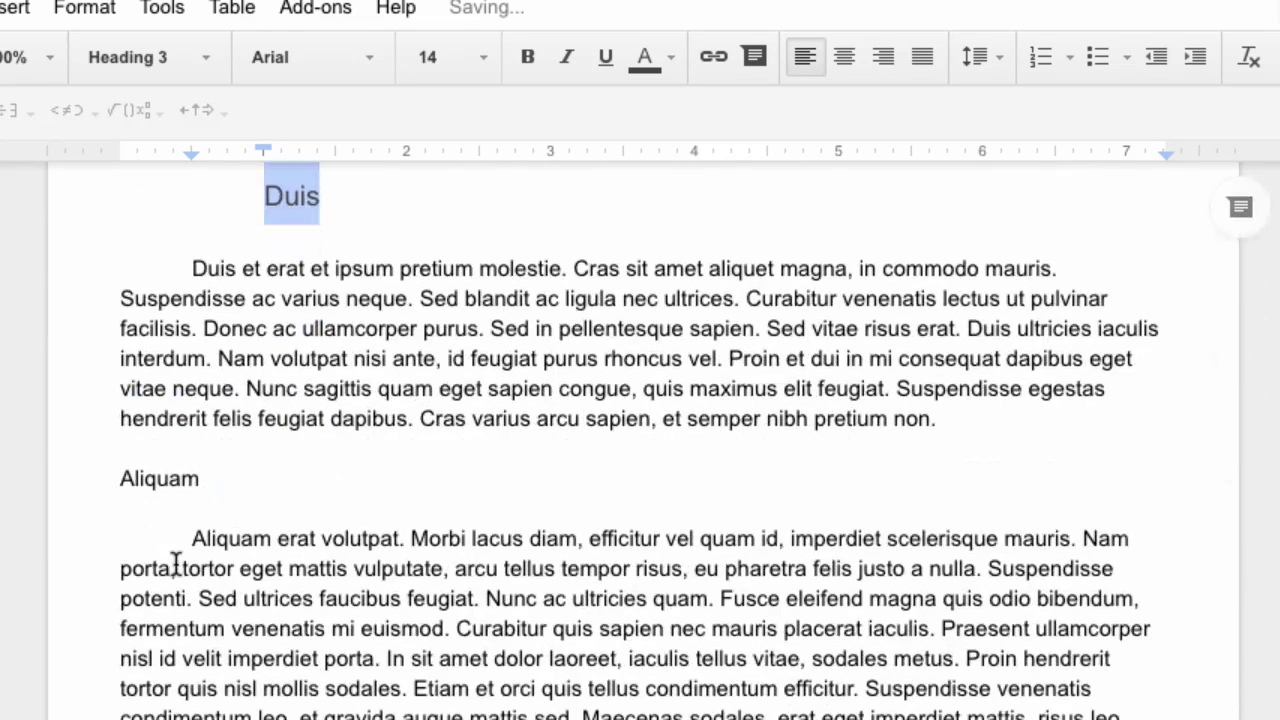
Make the second Aliquam section name a Heading 1
left_click_drag(203, 482, 122, 478)
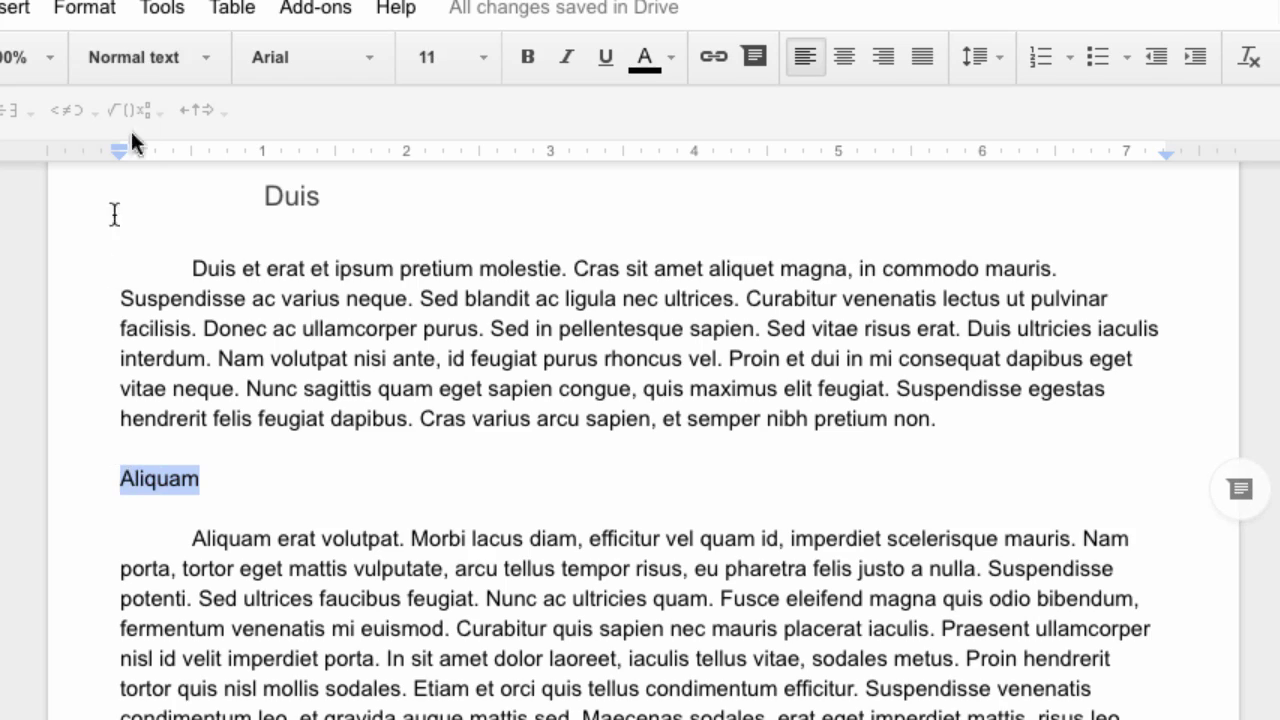
left_click(206, 57)
left_click(173, 394)
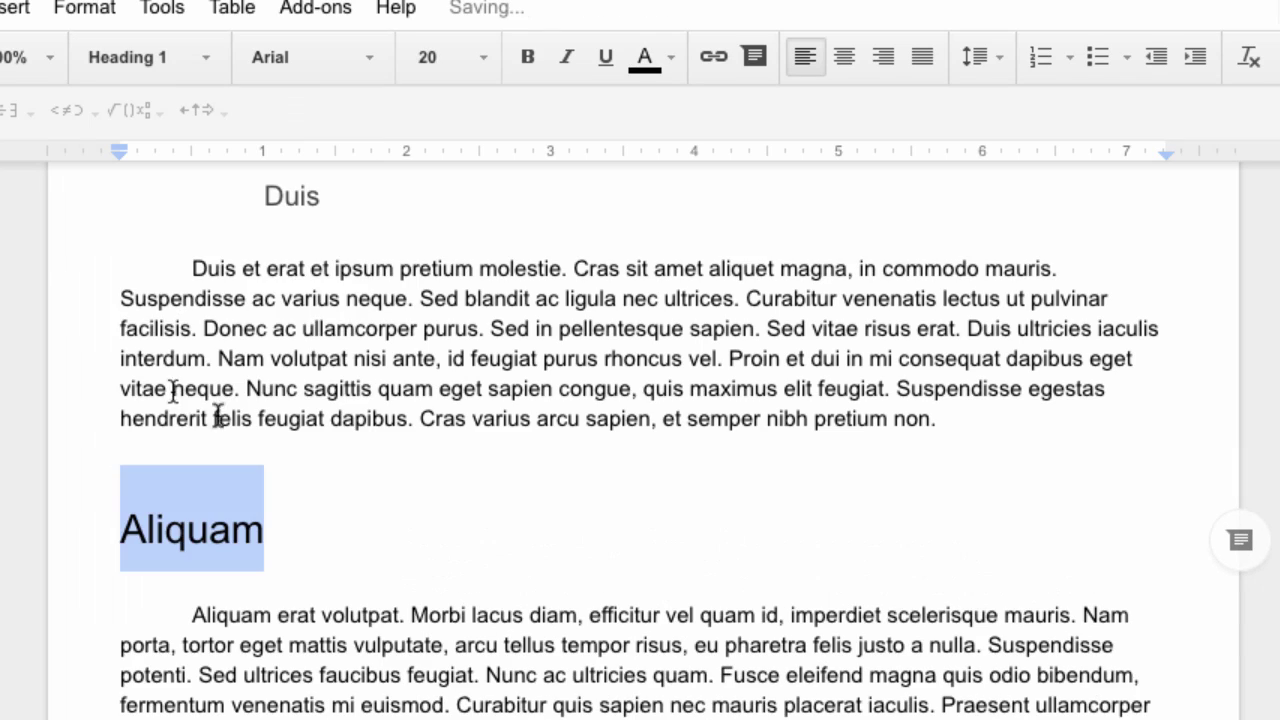
scroll(522, 566, "up", 3)
scroll(522, 566, "down", 4)
scroll(522, 566, "up", 3)
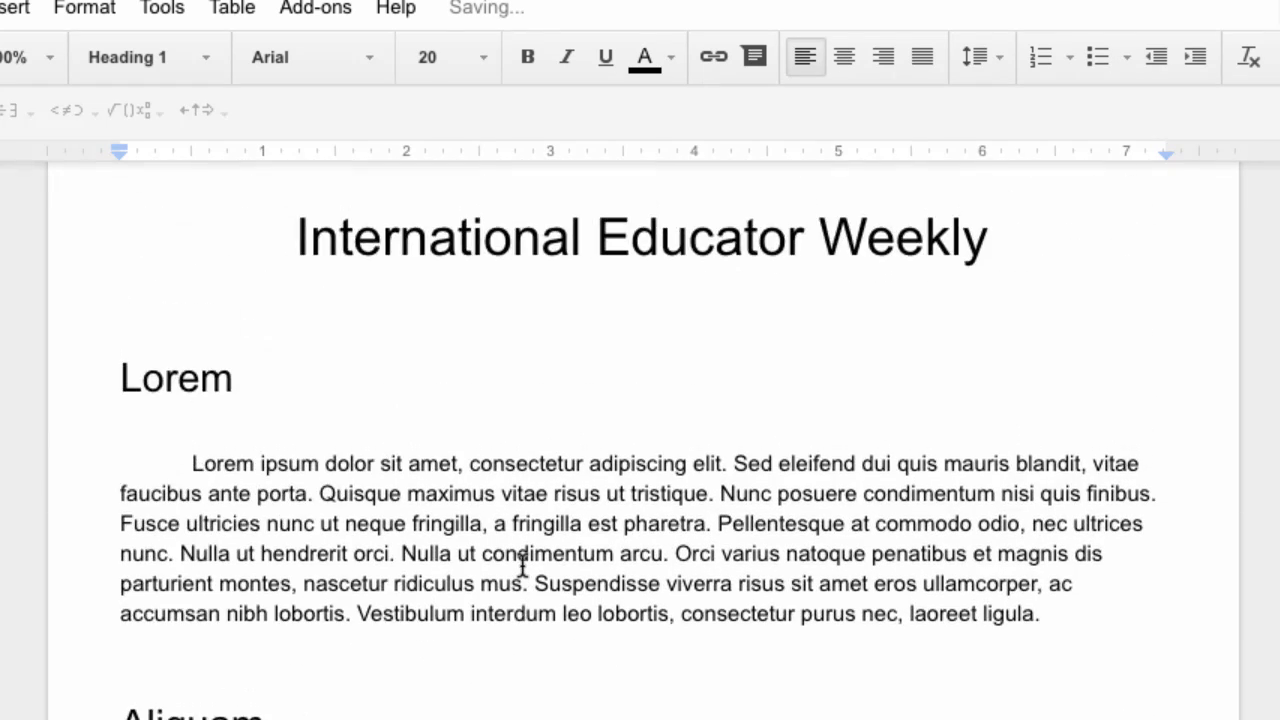
scroll(522, 563, "up", 1)
scroll(522, 566, "up", 2)
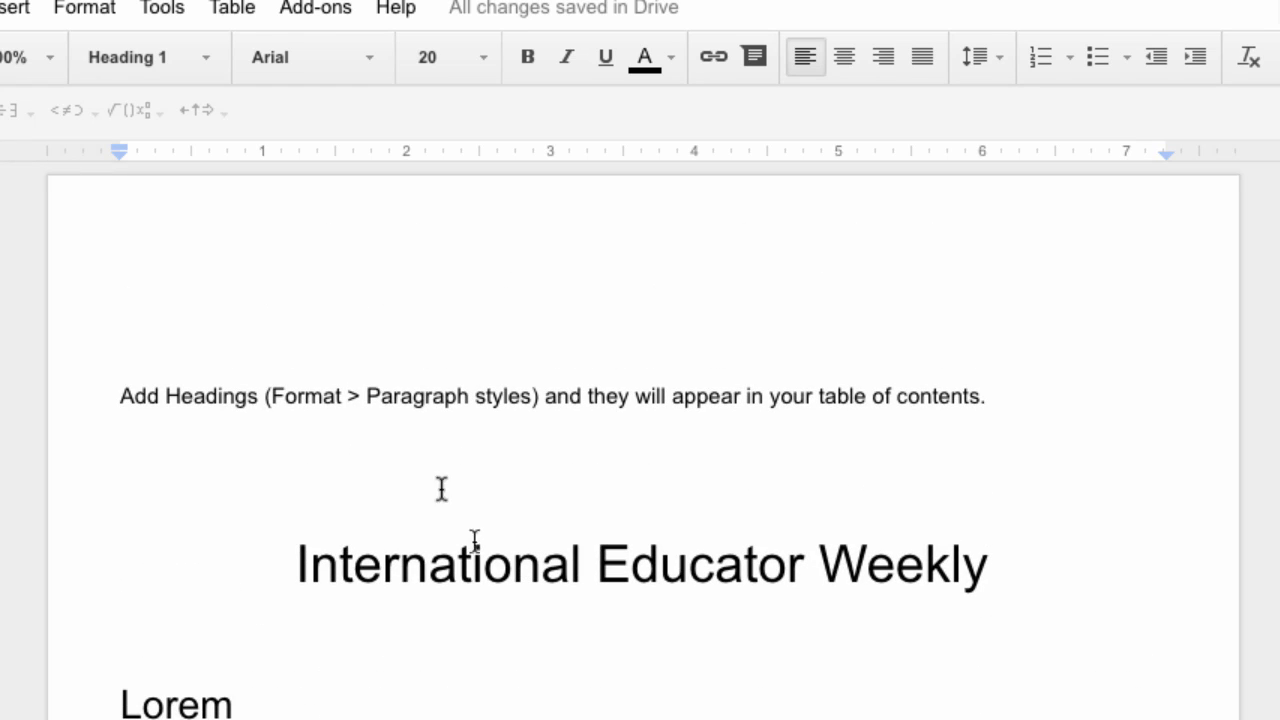
Update the table of contents to list Lorem, Aliquam, Integer, Duis and Aliquam on pages 1, 1, 1, 2, 2
left_click(395, 405)
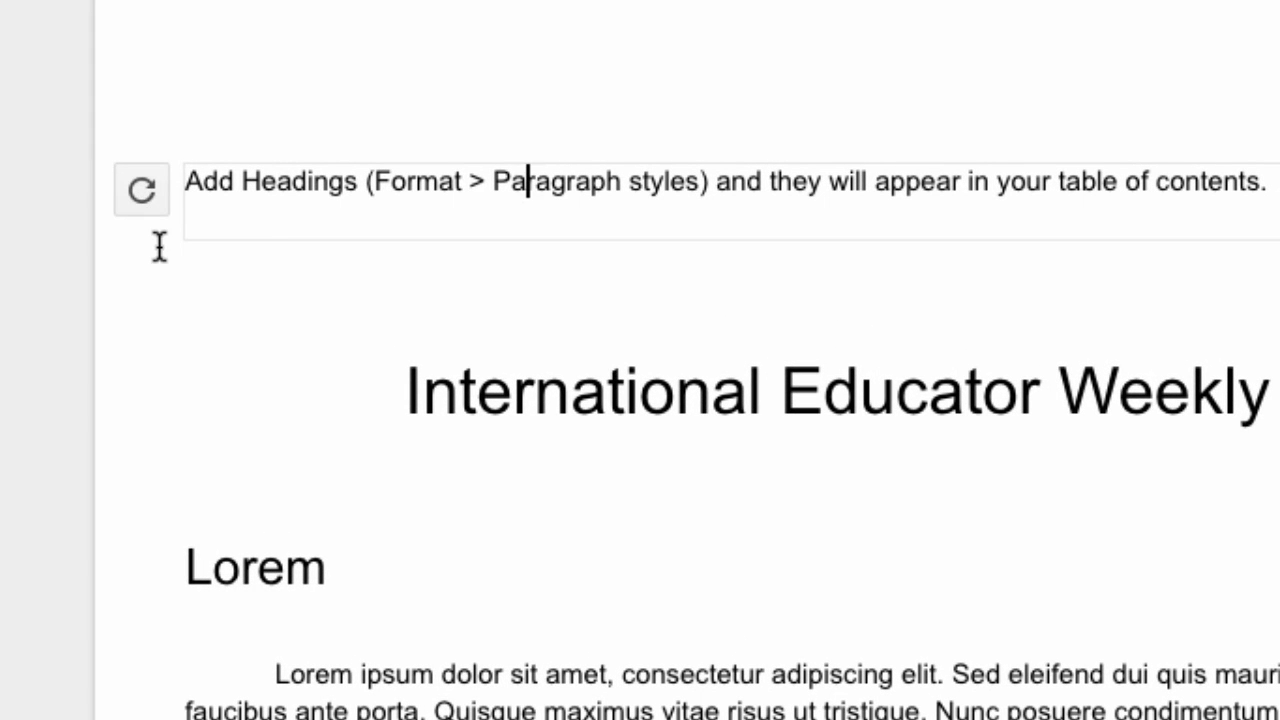
left_click(142, 190)
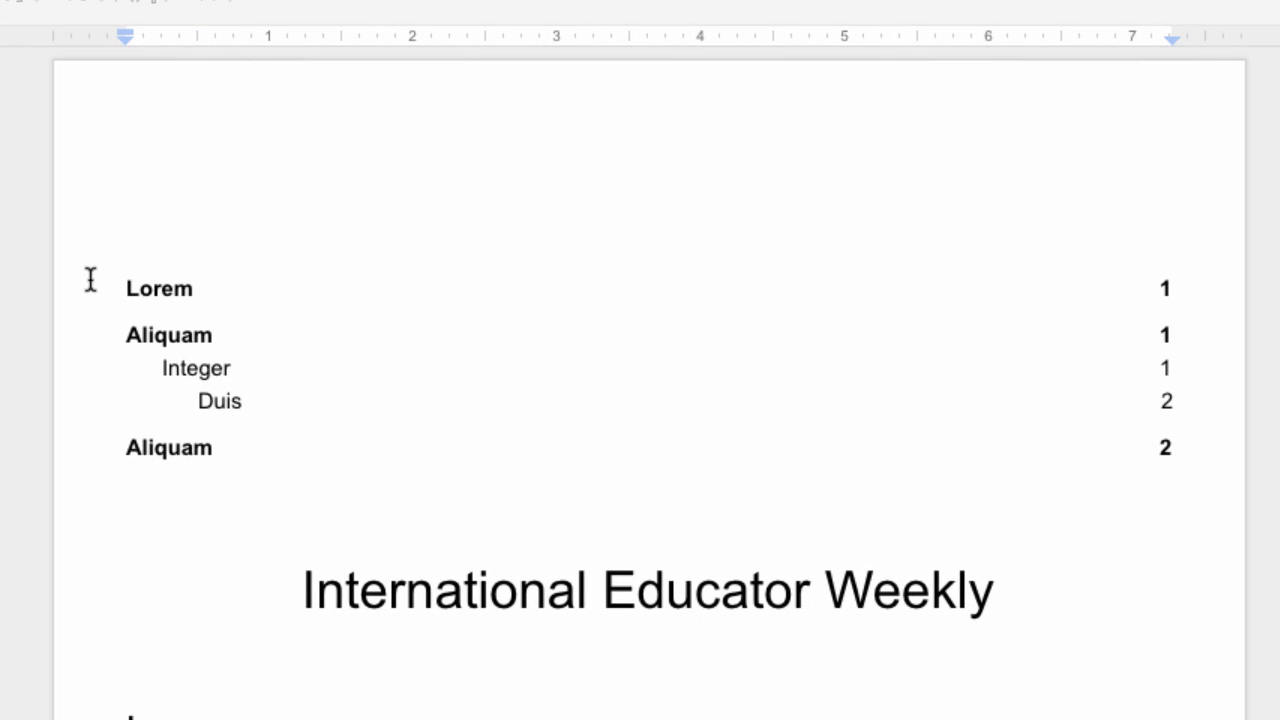
scroll(278, 533, "down", 2)
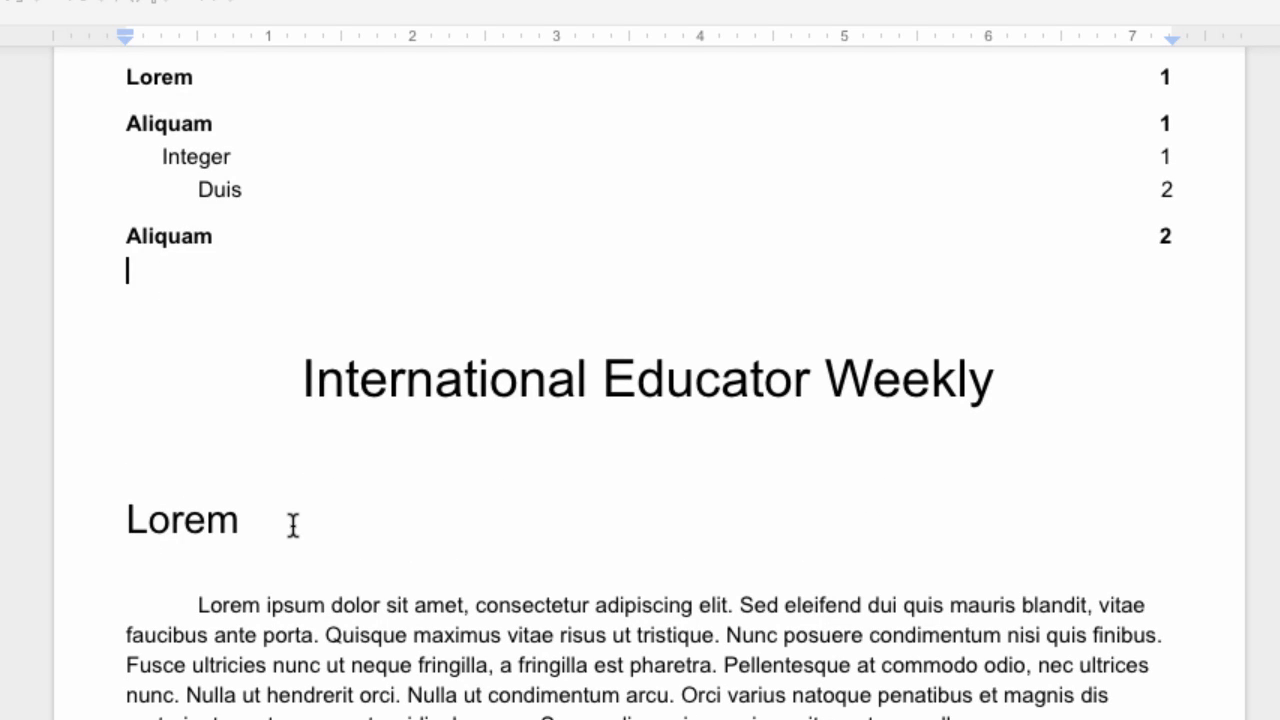
scroll(293, 525, "up", 2)
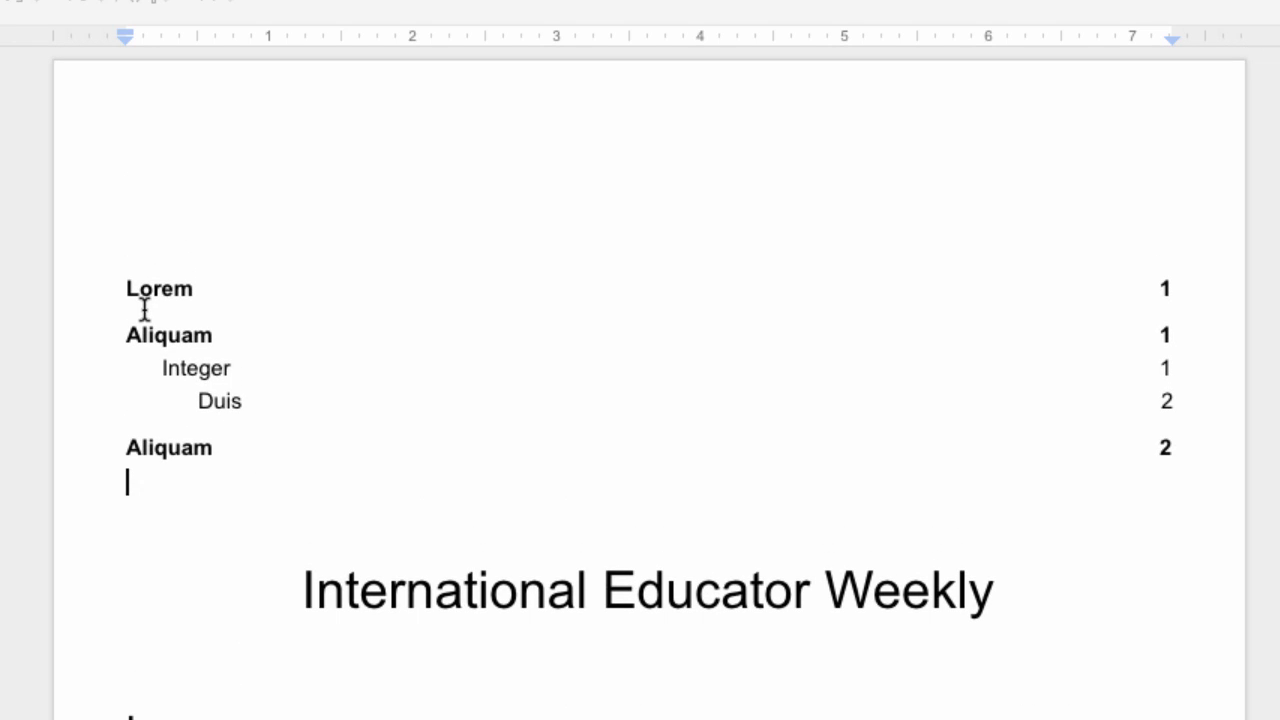
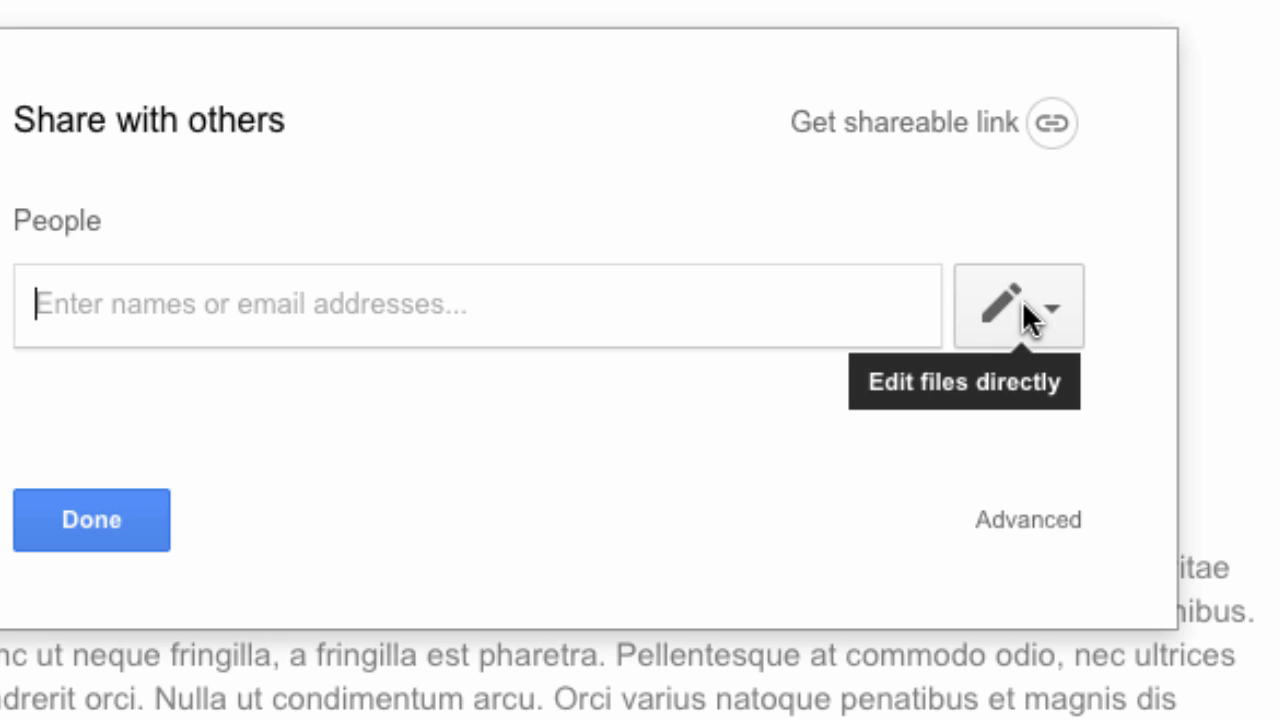
Set the invitee permission to Can view, after briefly choosing Can comment
left_click(1030, 320)
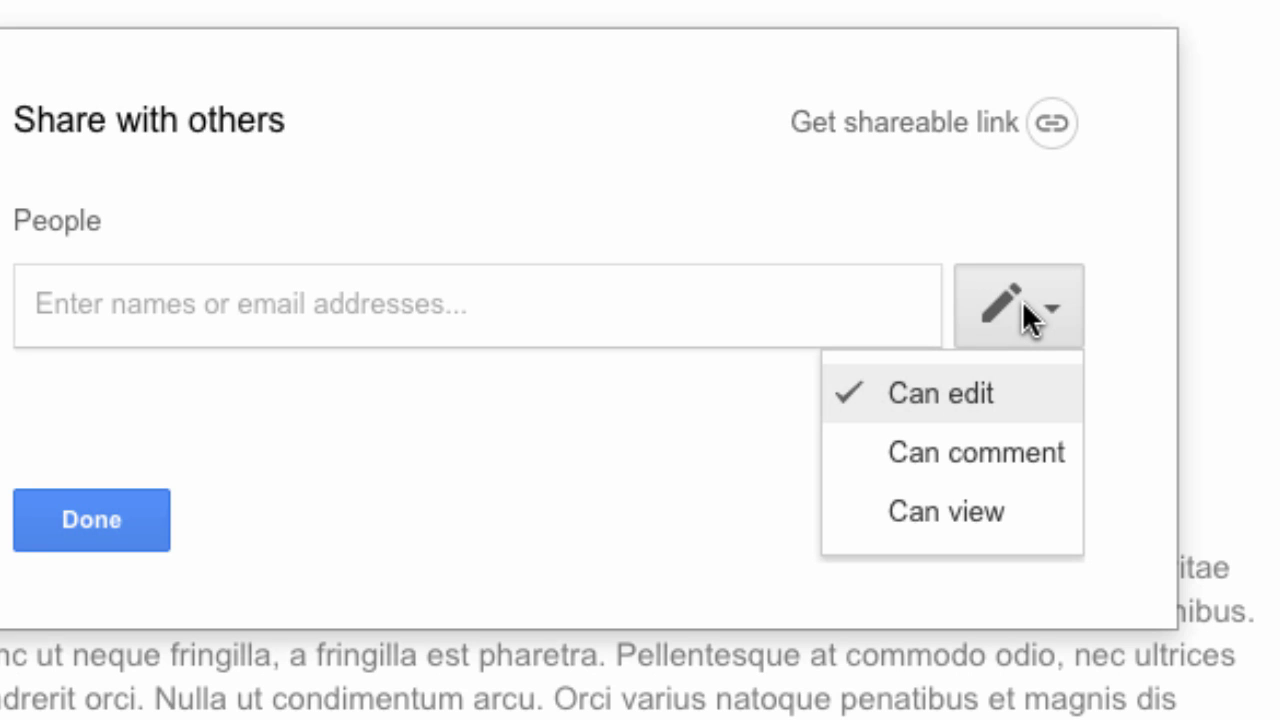
left_click(1000, 452)
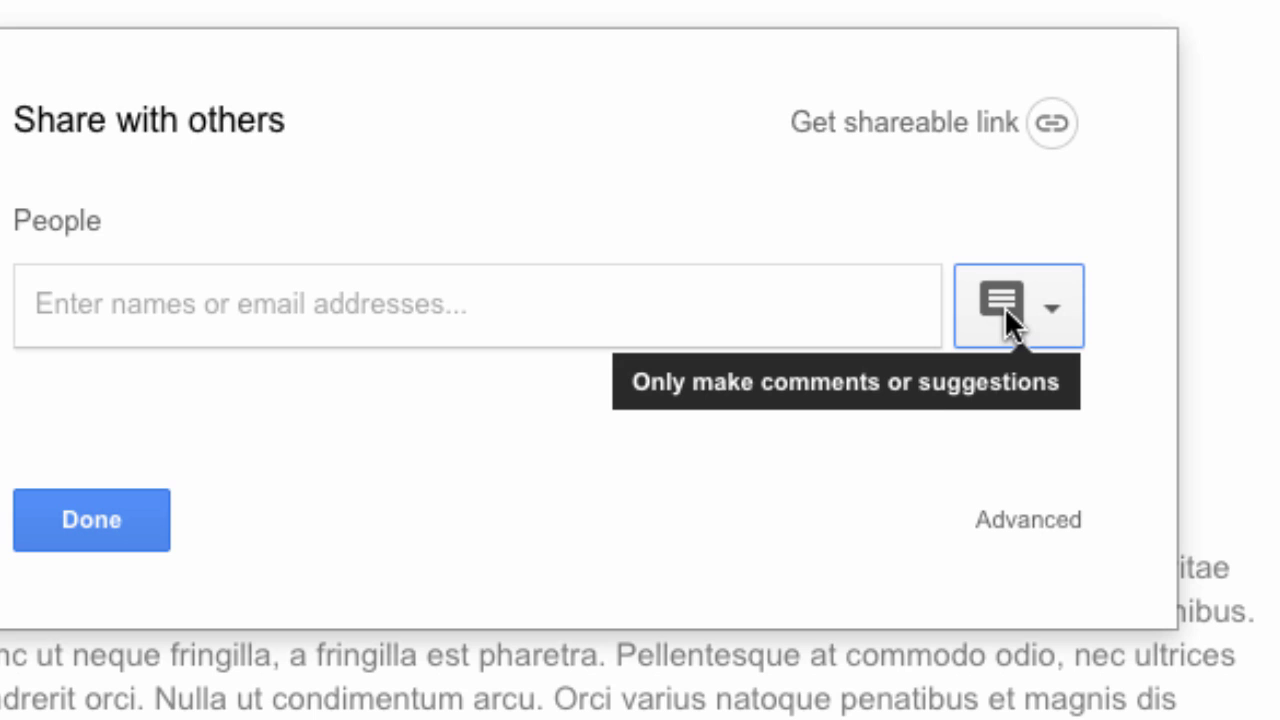
left_click(1050, 307)
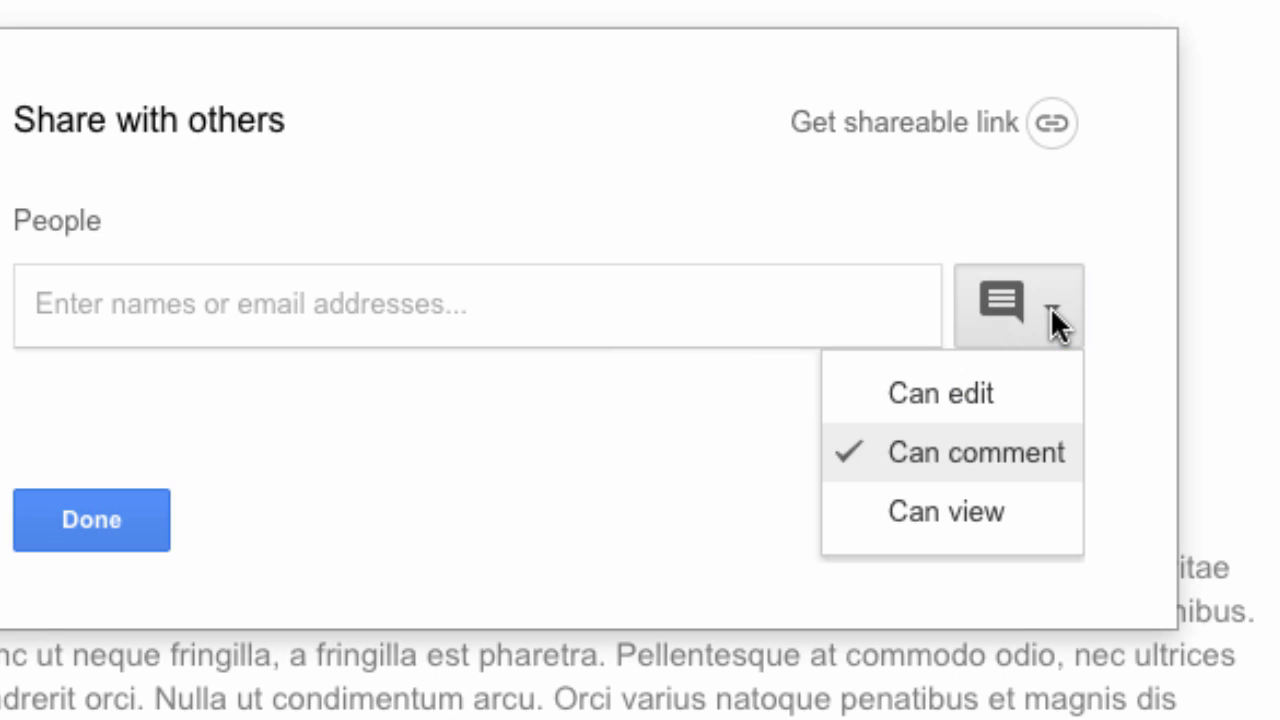
left_click(950, 512)
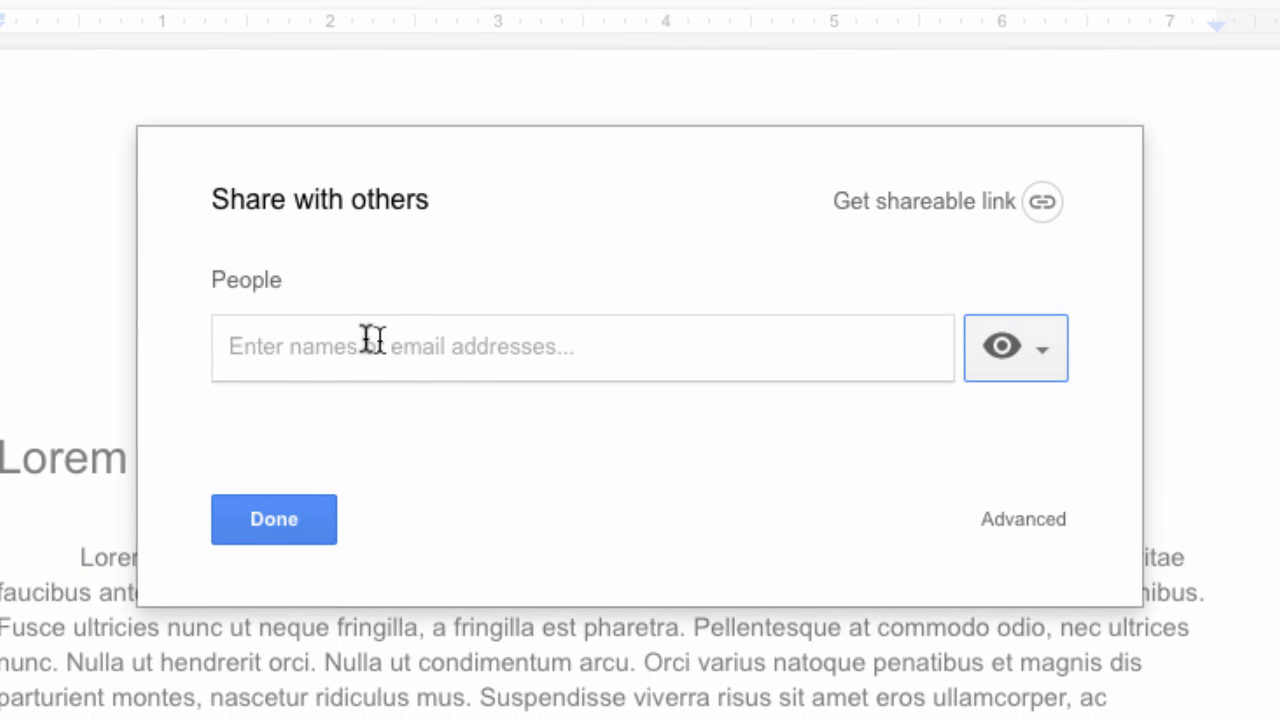
Enter 'add the email' as a placeholder recipient in the share list
left_click(302, 344)
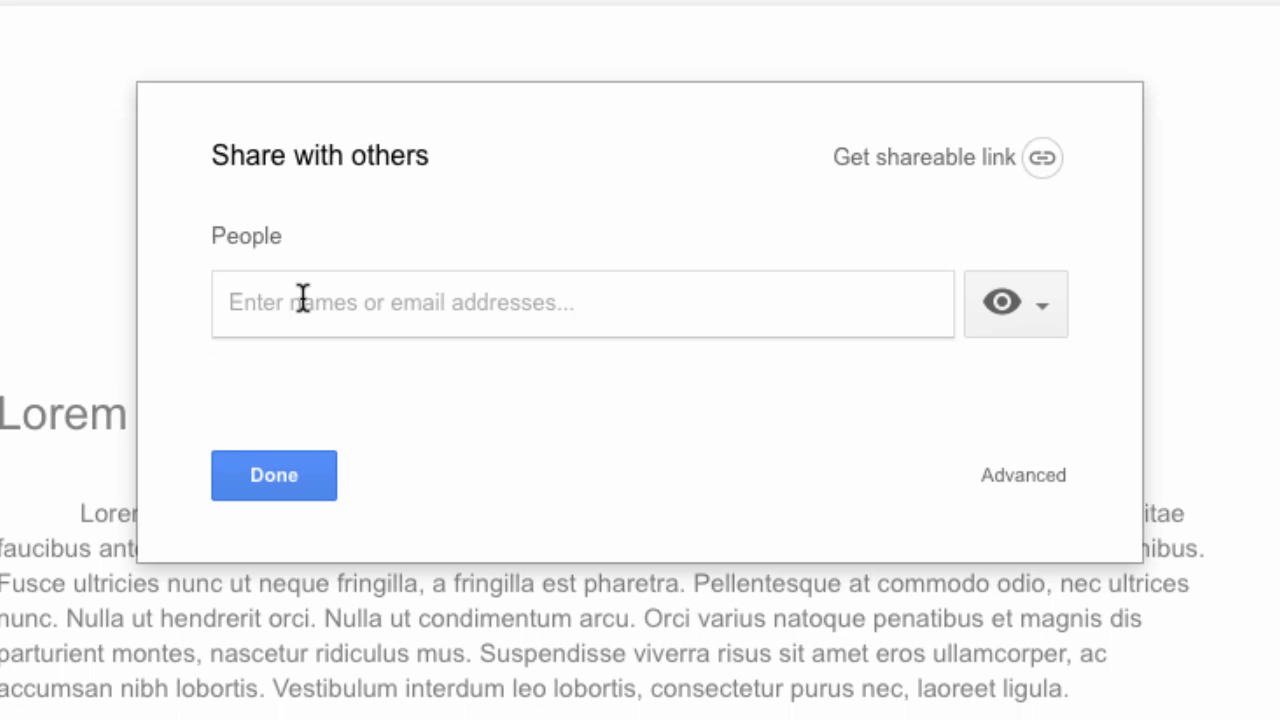
type("add the eami")
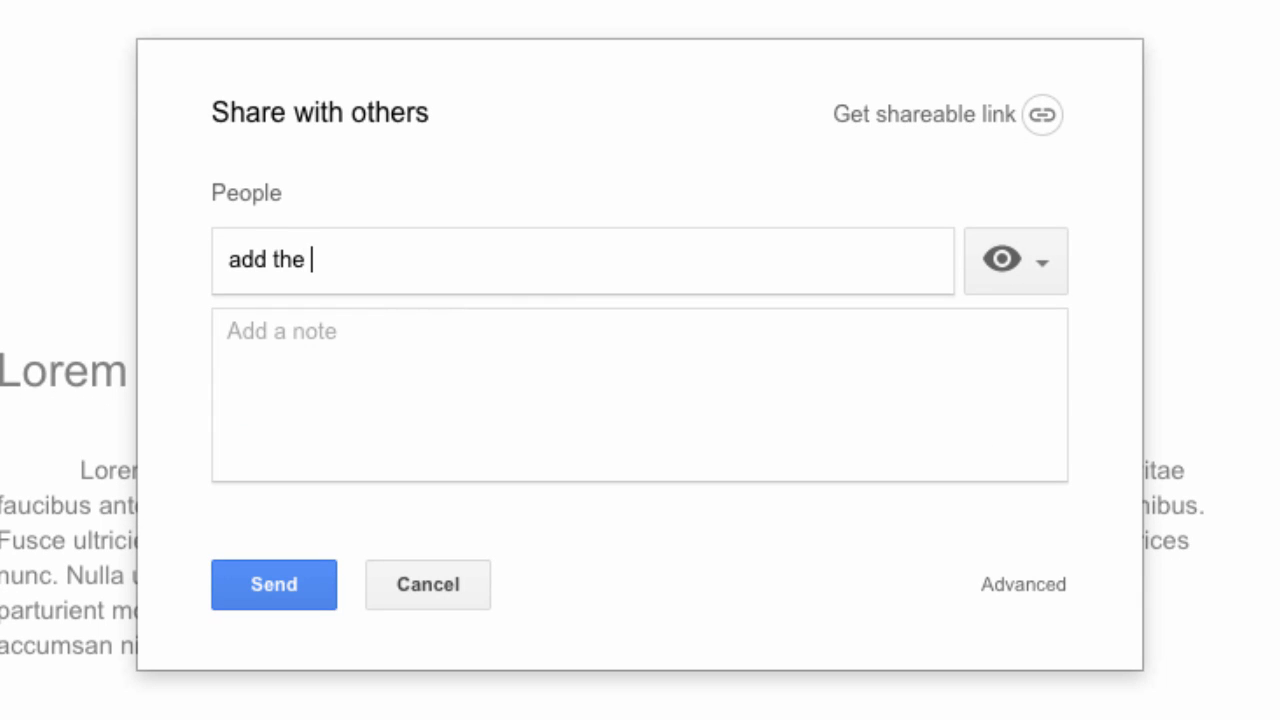
key("BackSpace")
key("BackSpace")
key("BackSpace")
type("mail")
left_click(316, 345)
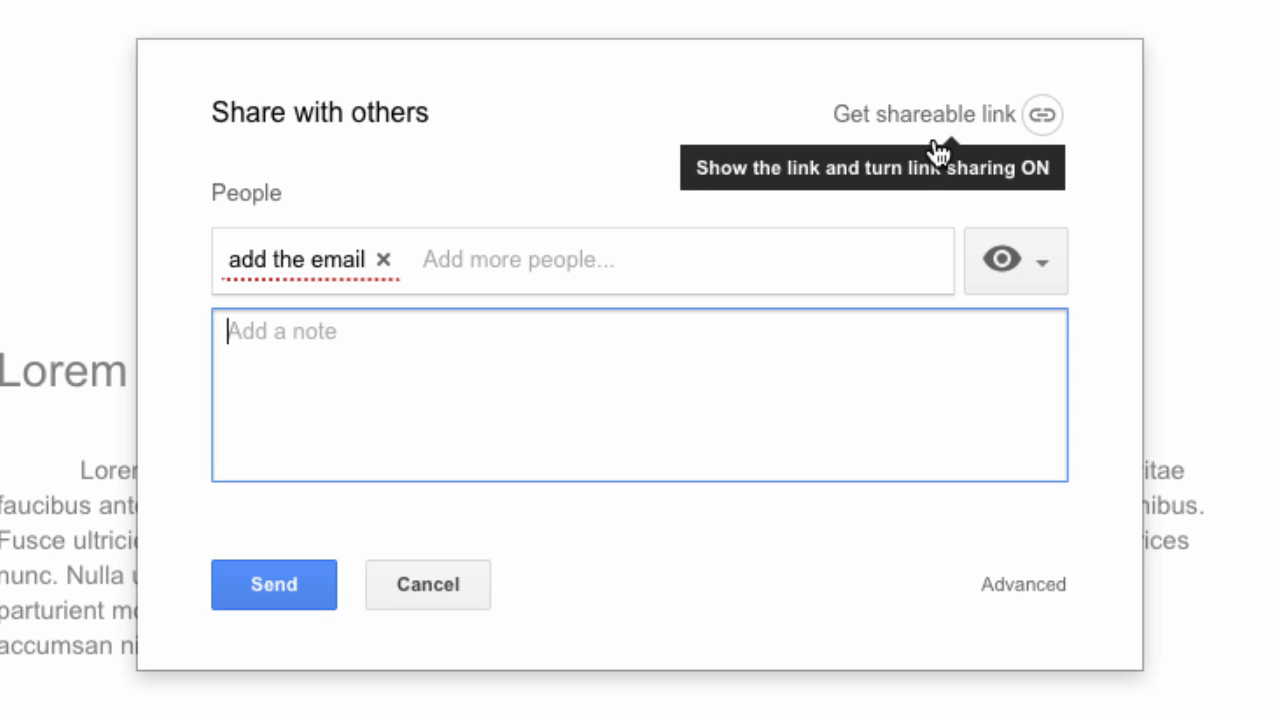
Create a shareable link for gtrainerdemo members and copy it
left_click(1041, 114)
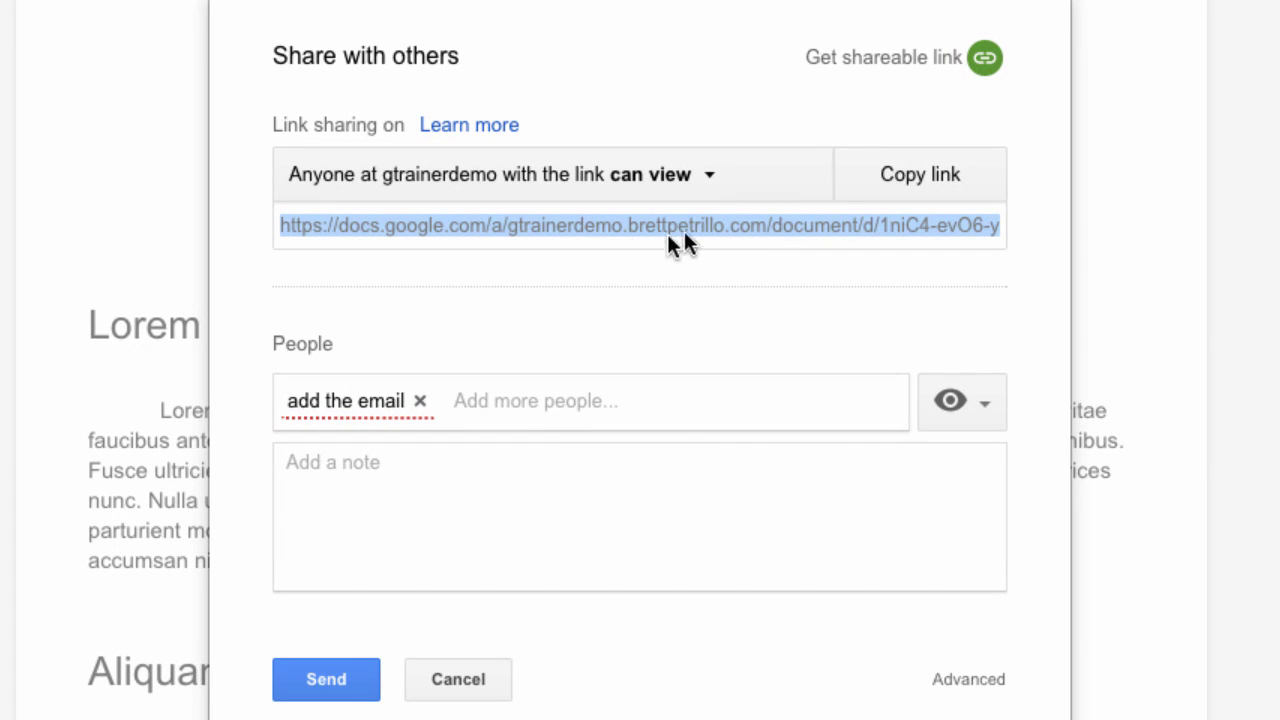
left_click(920, 178)
left_click(920, 178)
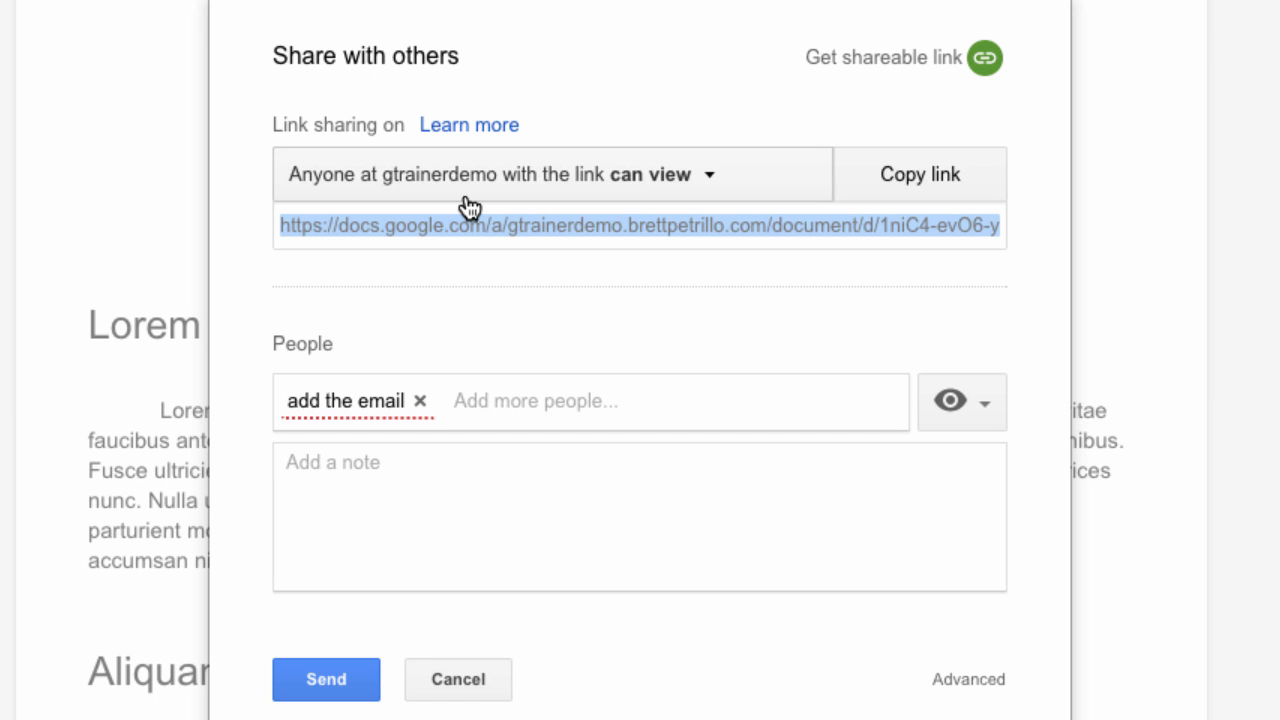
left_click(709, 182)
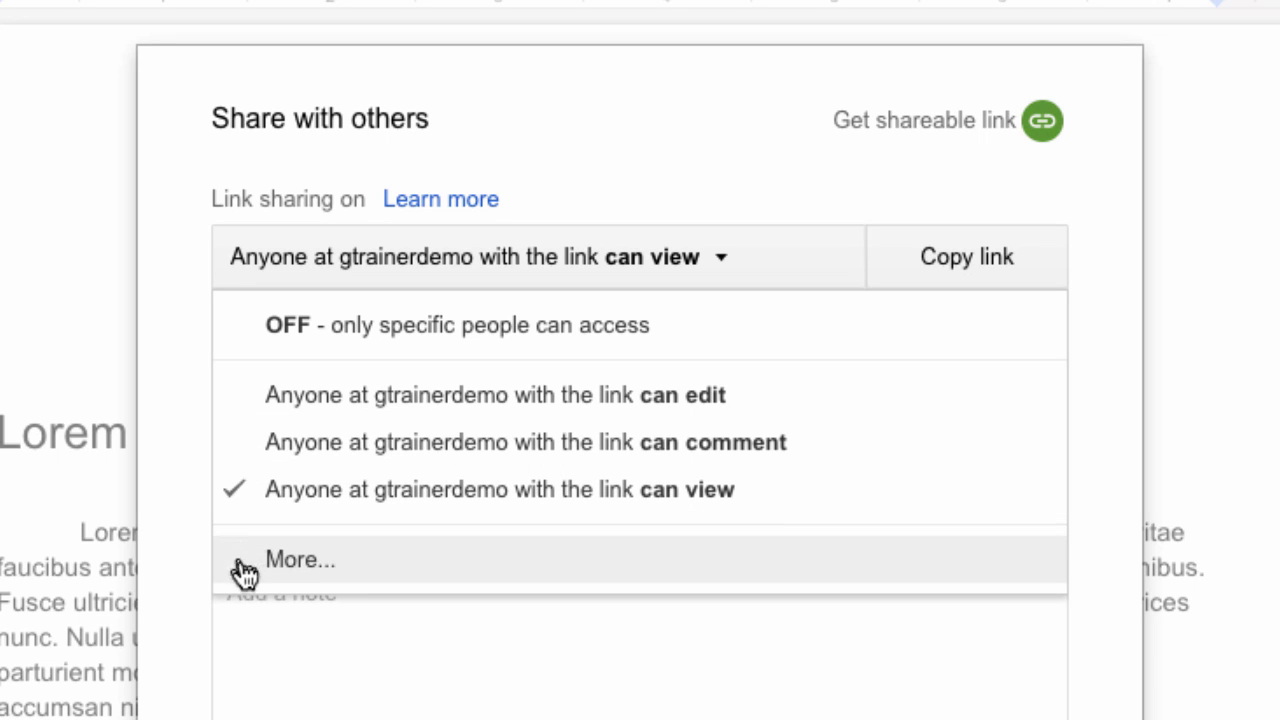
In the full link-sharing options, try each access level and settle on Off - Specific people
left_click(400, 571)
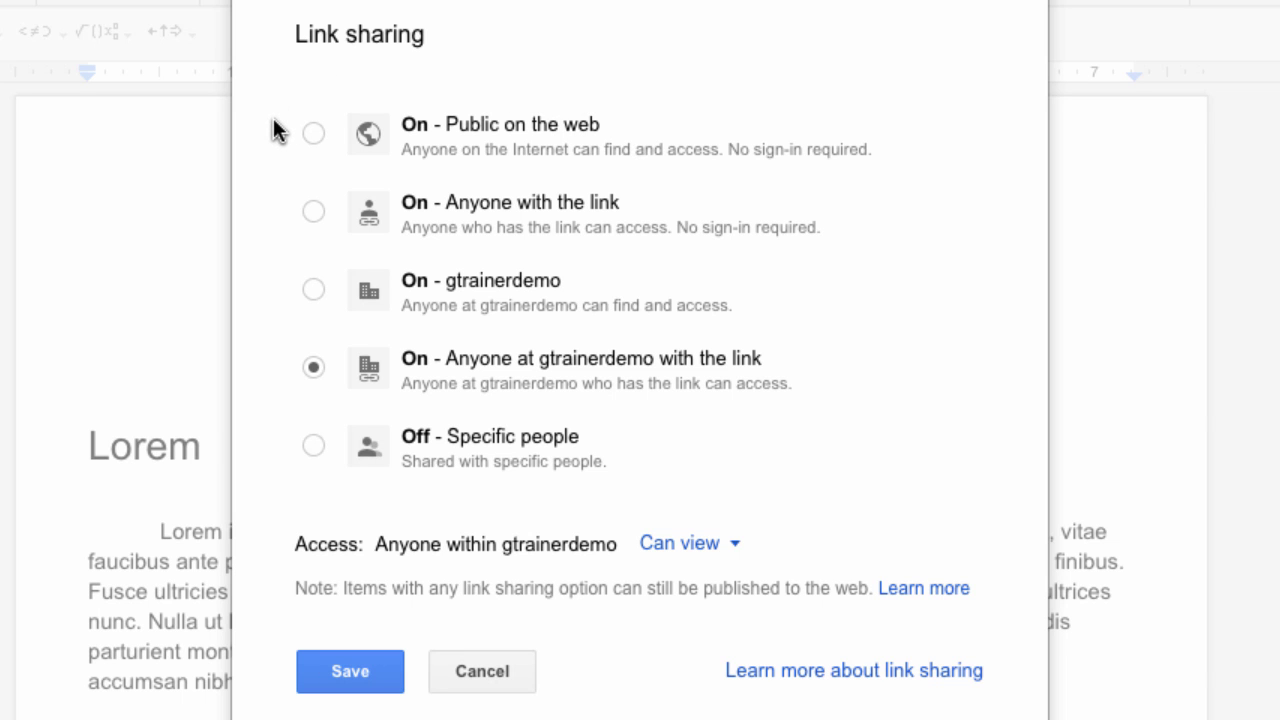
left_click(313, 133)
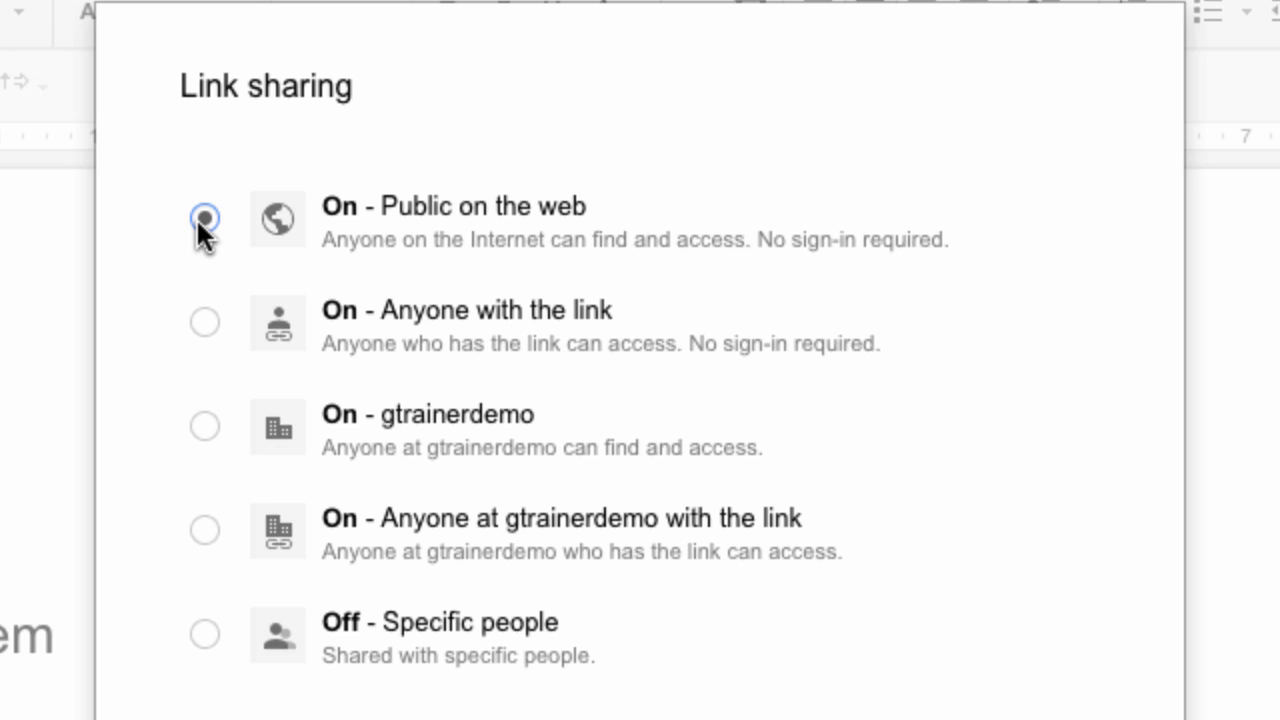
left_click(201, 319)
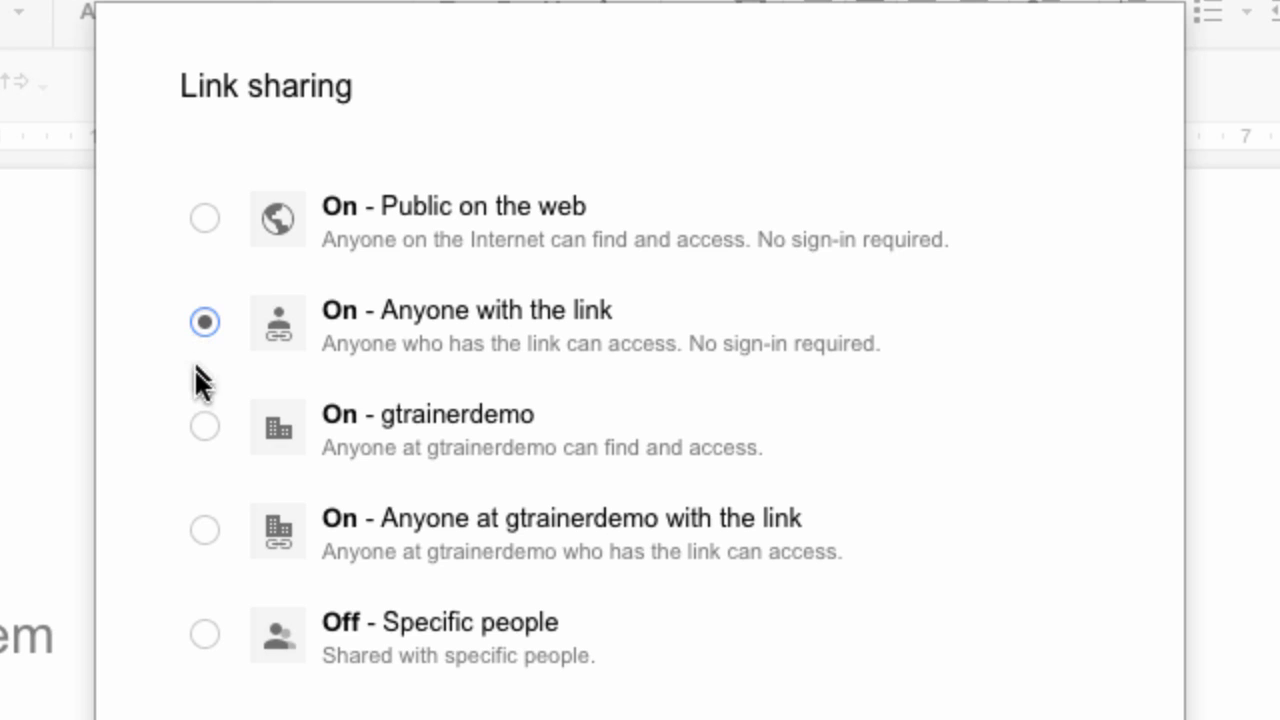
left_click(204, 420)
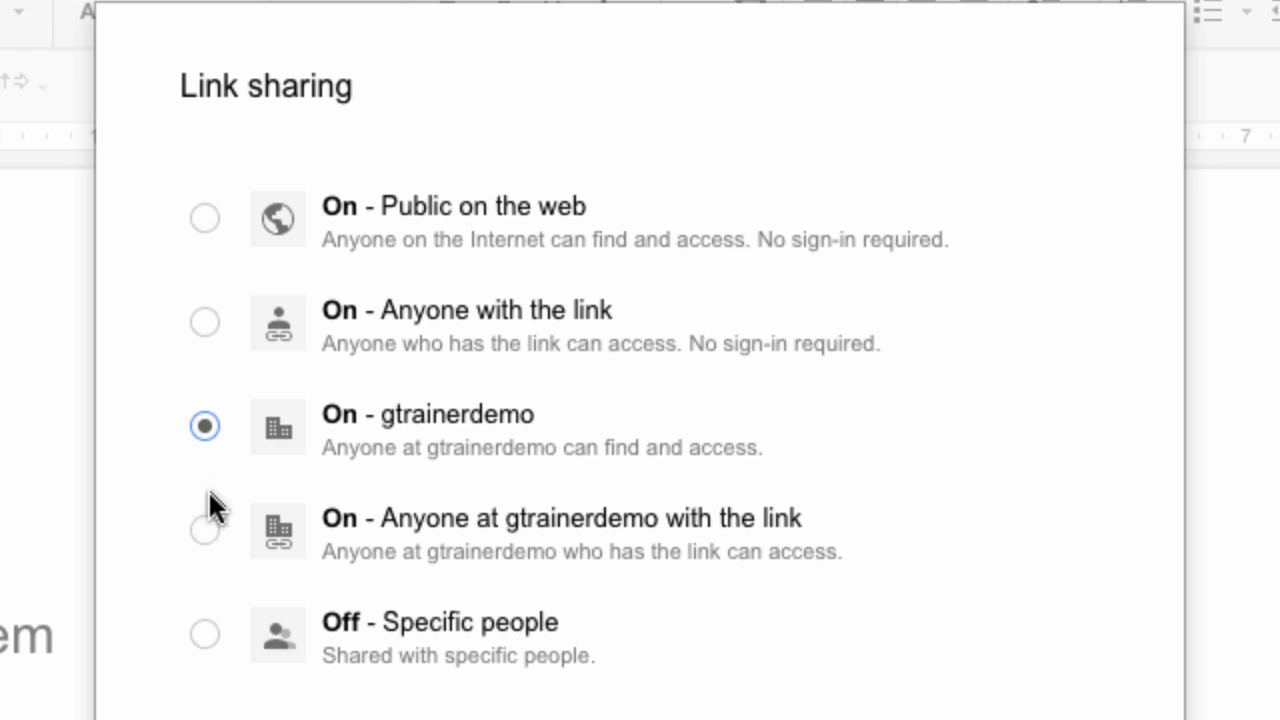
left_click(204, 528)
left_click(204, 635)
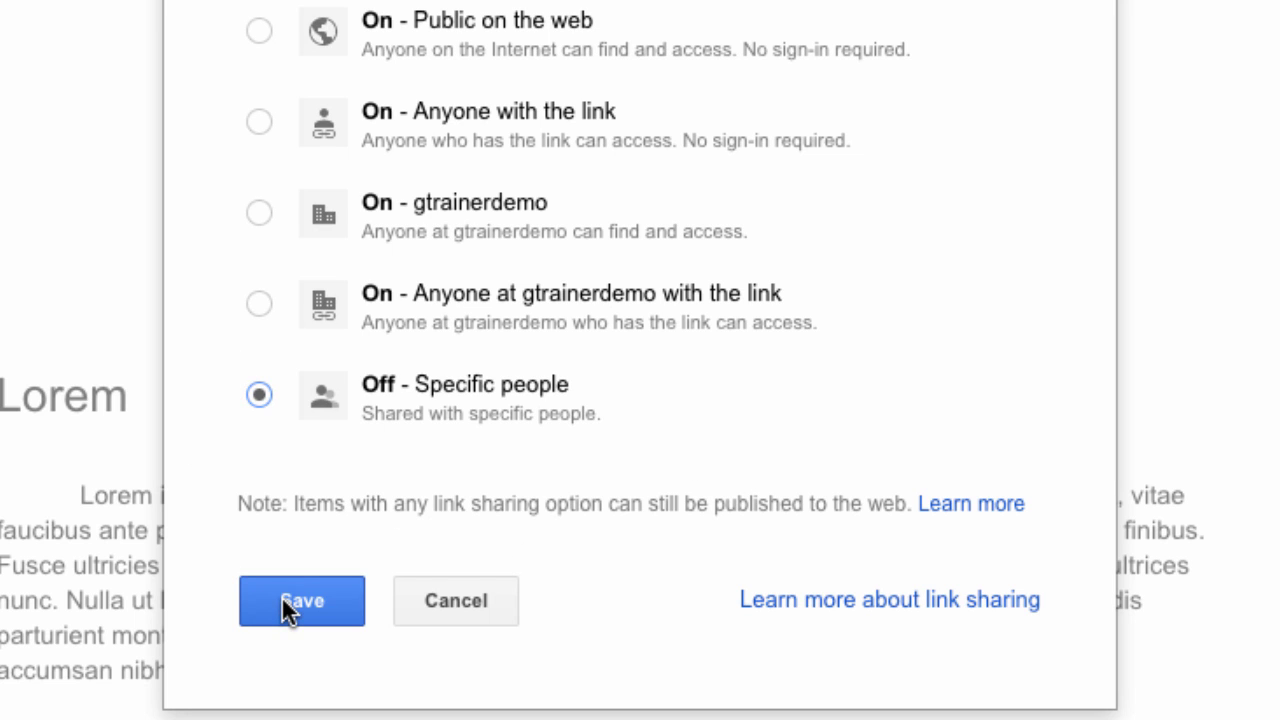
Save link sharing as off, send the invitation, and confirm the document is private
left_click(316, 601)
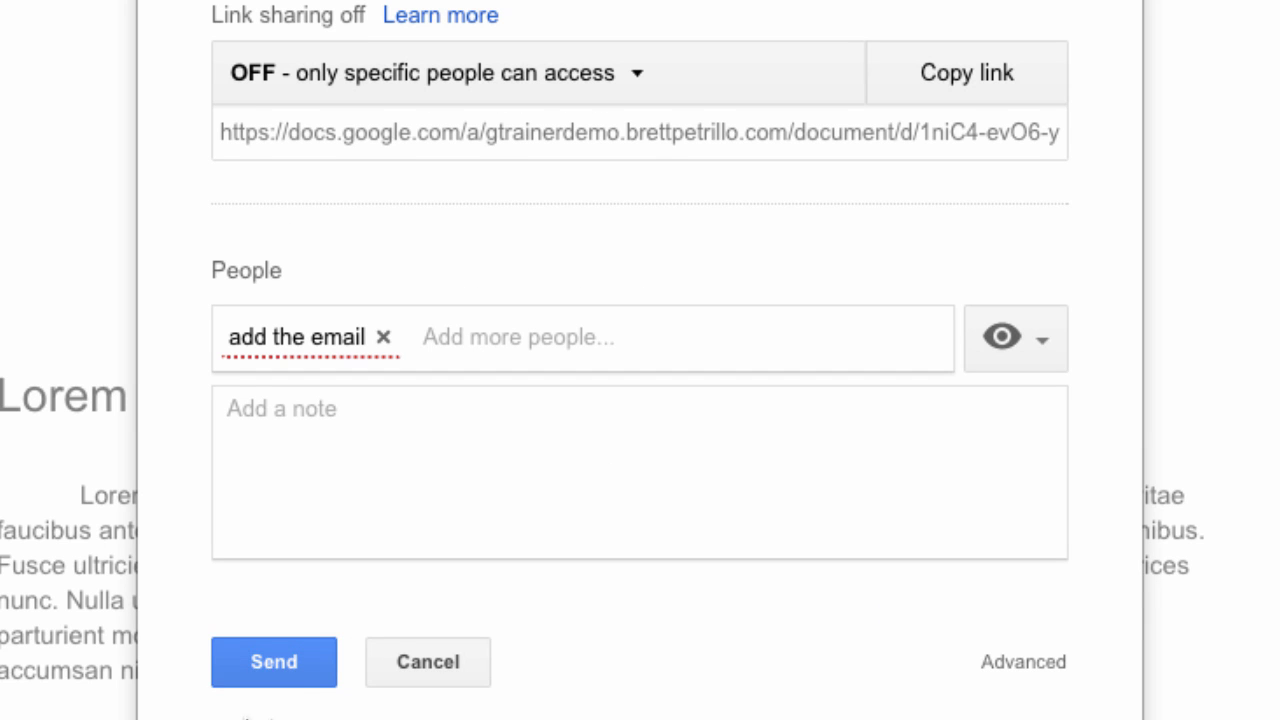
left_click(274, 664)
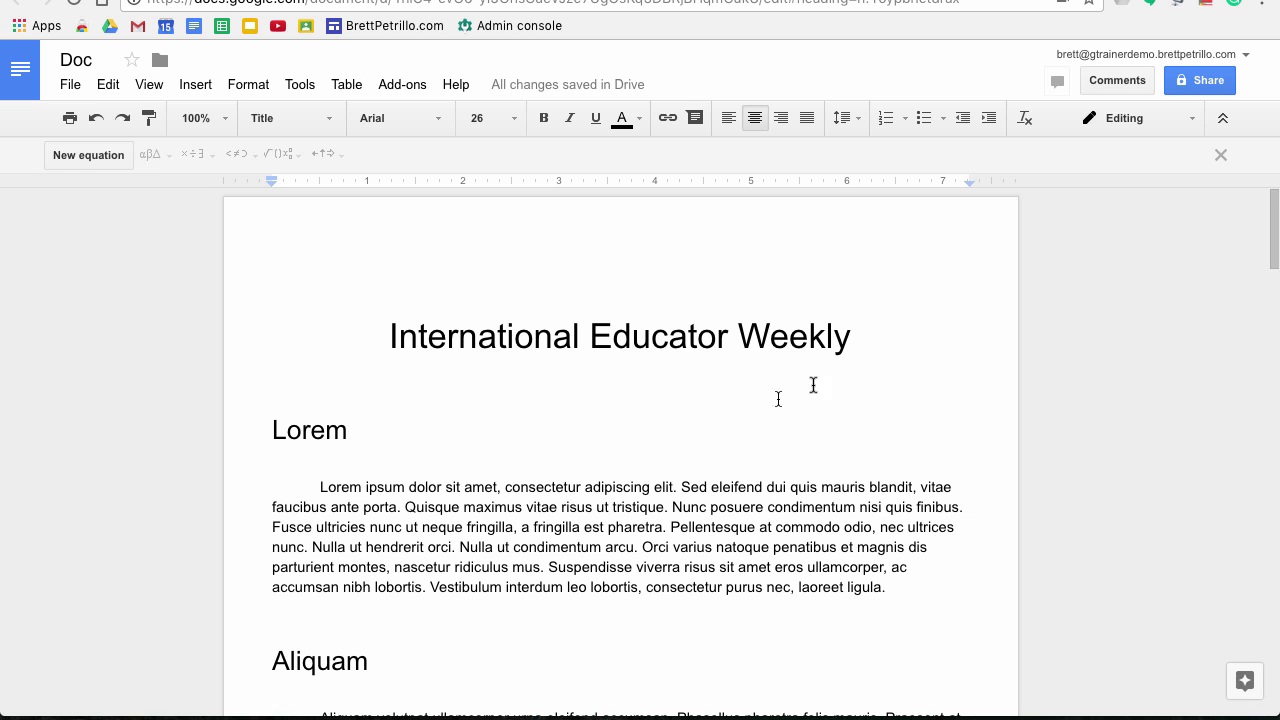
left_click(1208, 92)
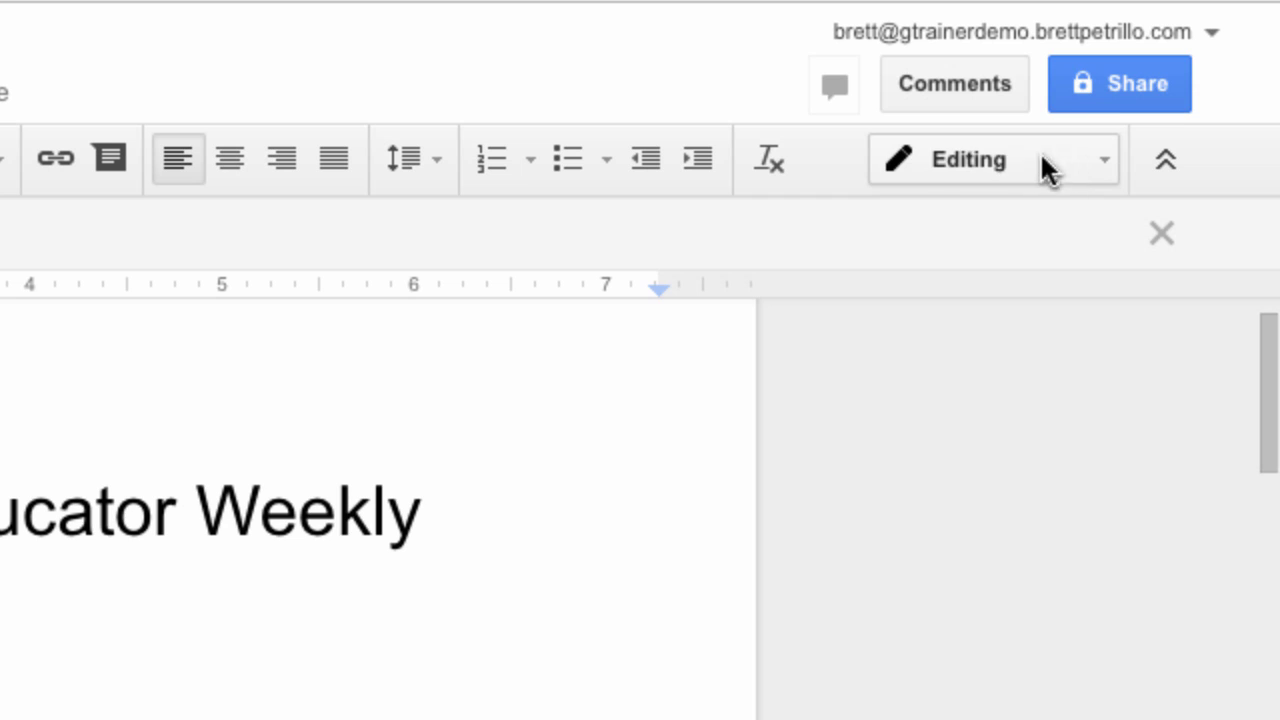
Switch the newsletter from Viewing to Suggesting mode
left_click(1100, 166)
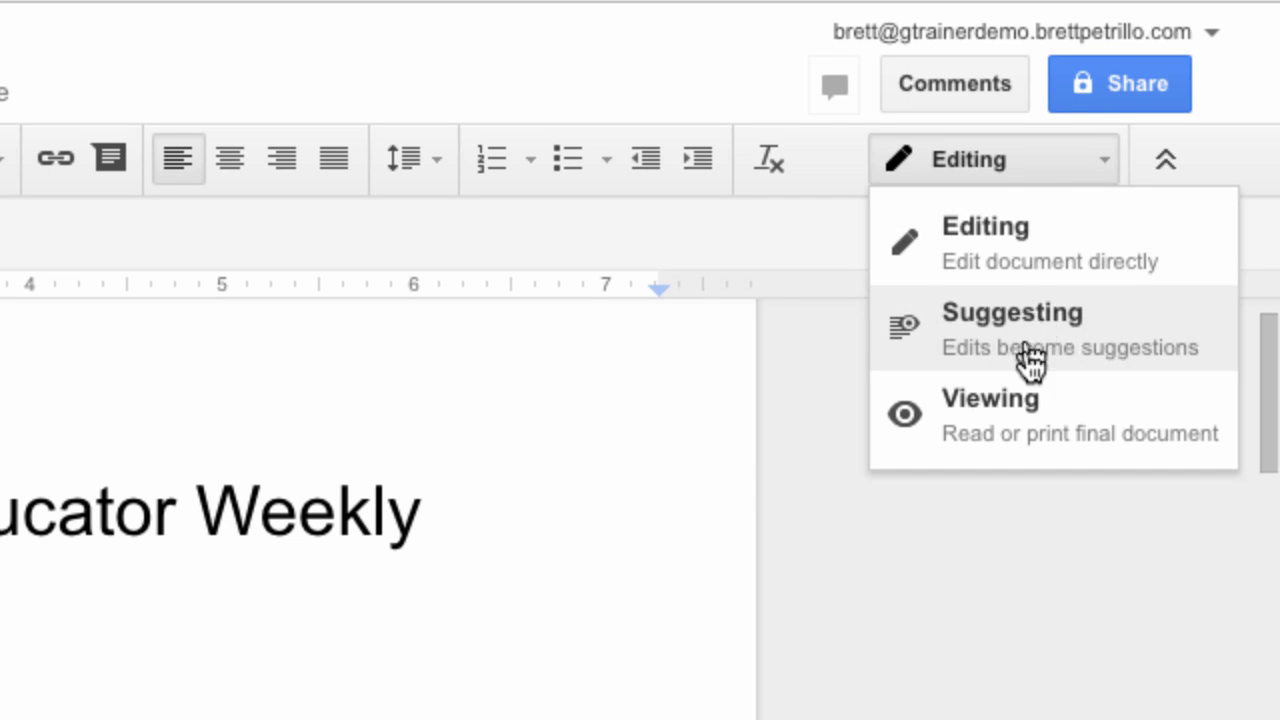
left_click(1039, 416)
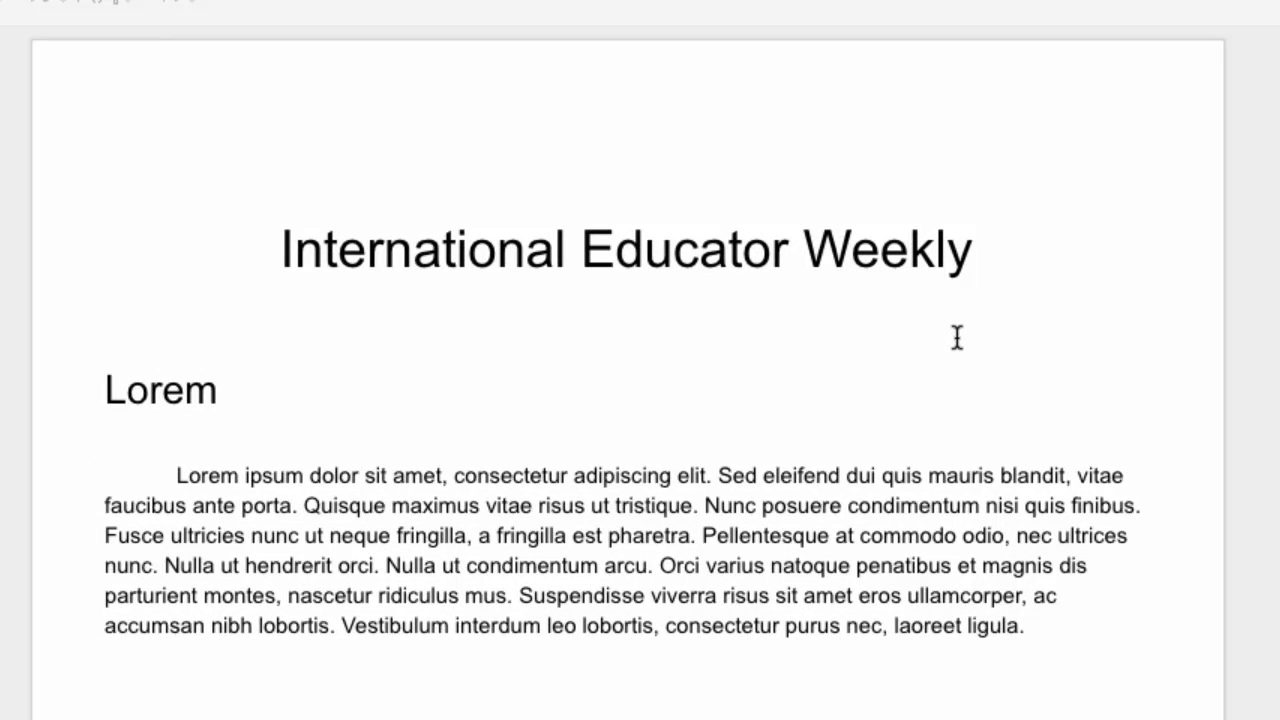
scroll(957, 337, "down", 3)
scroll(957, 337, "up", 2)
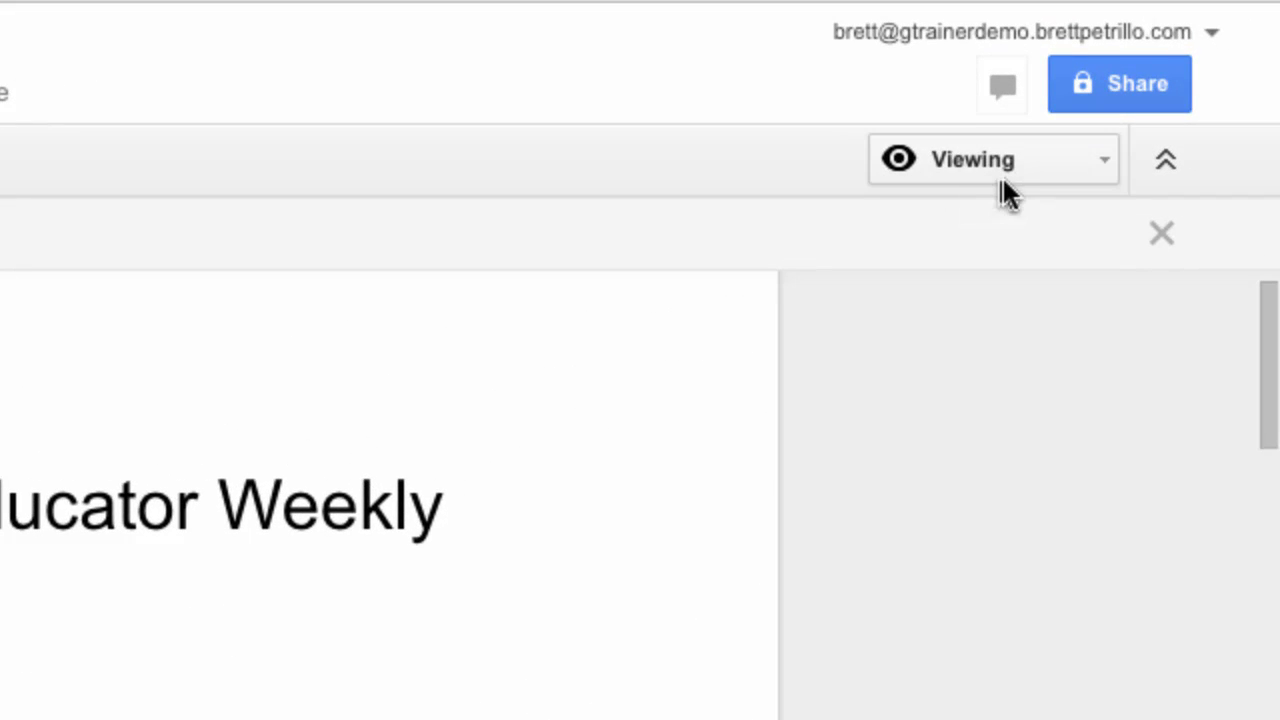
left_click(1027, 170)
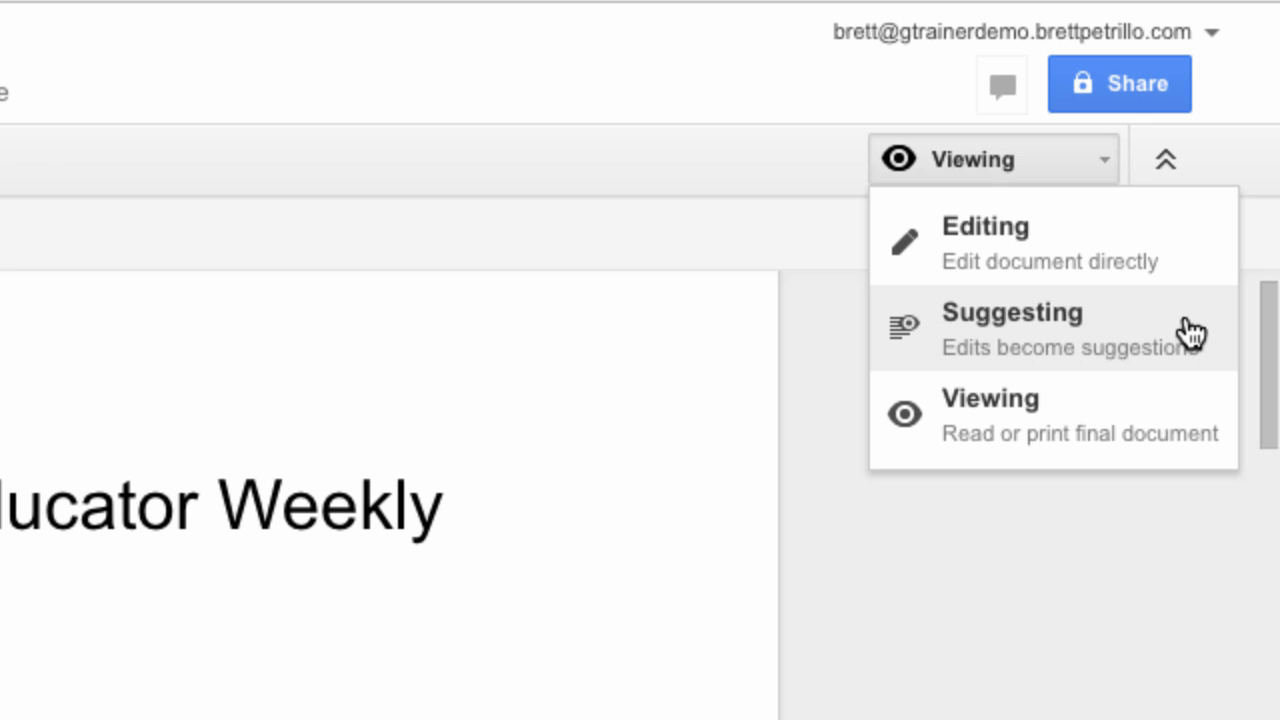
left_click(1106, 334)
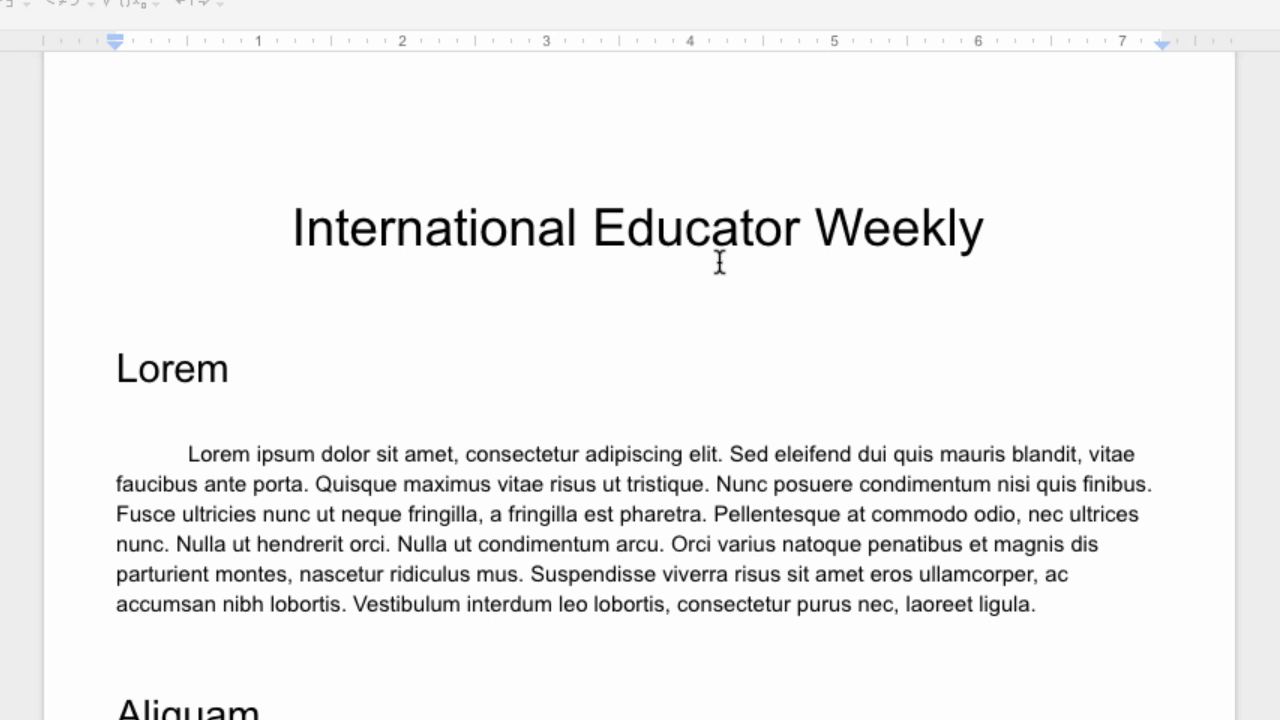
left_click(818, 230)
left_click_drag(818, 230, 978, 238)
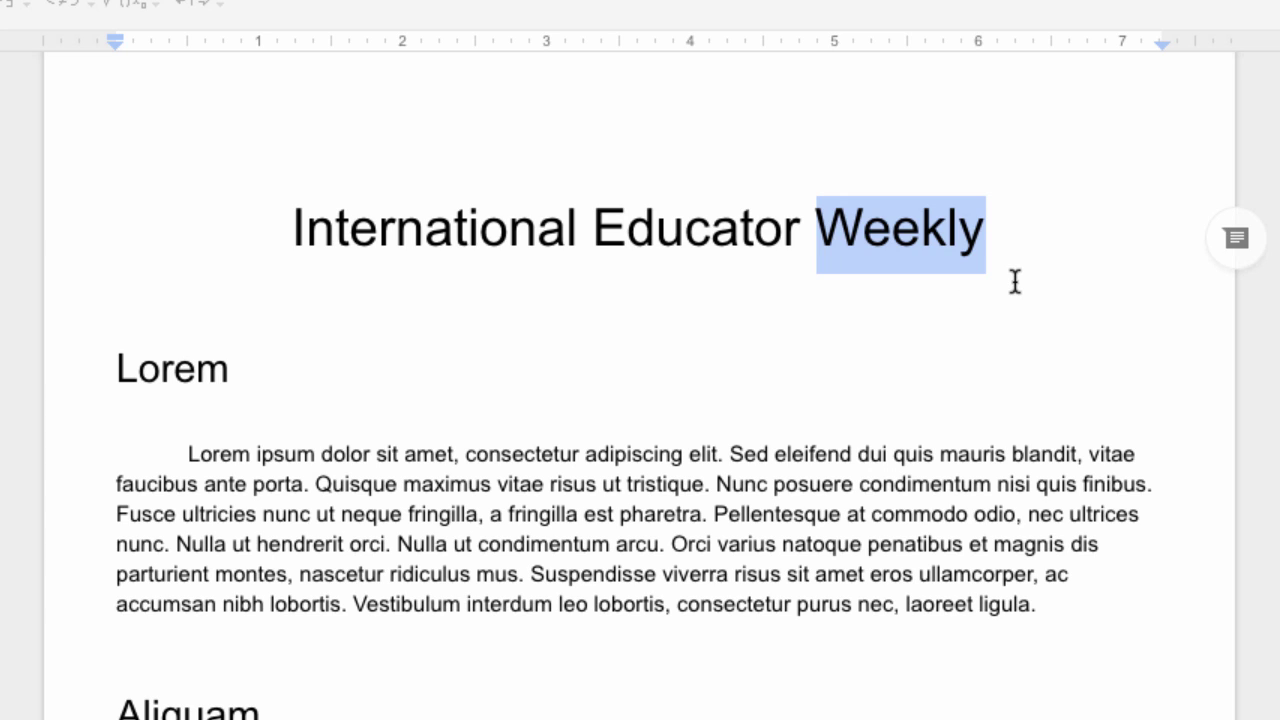
type("Daily")
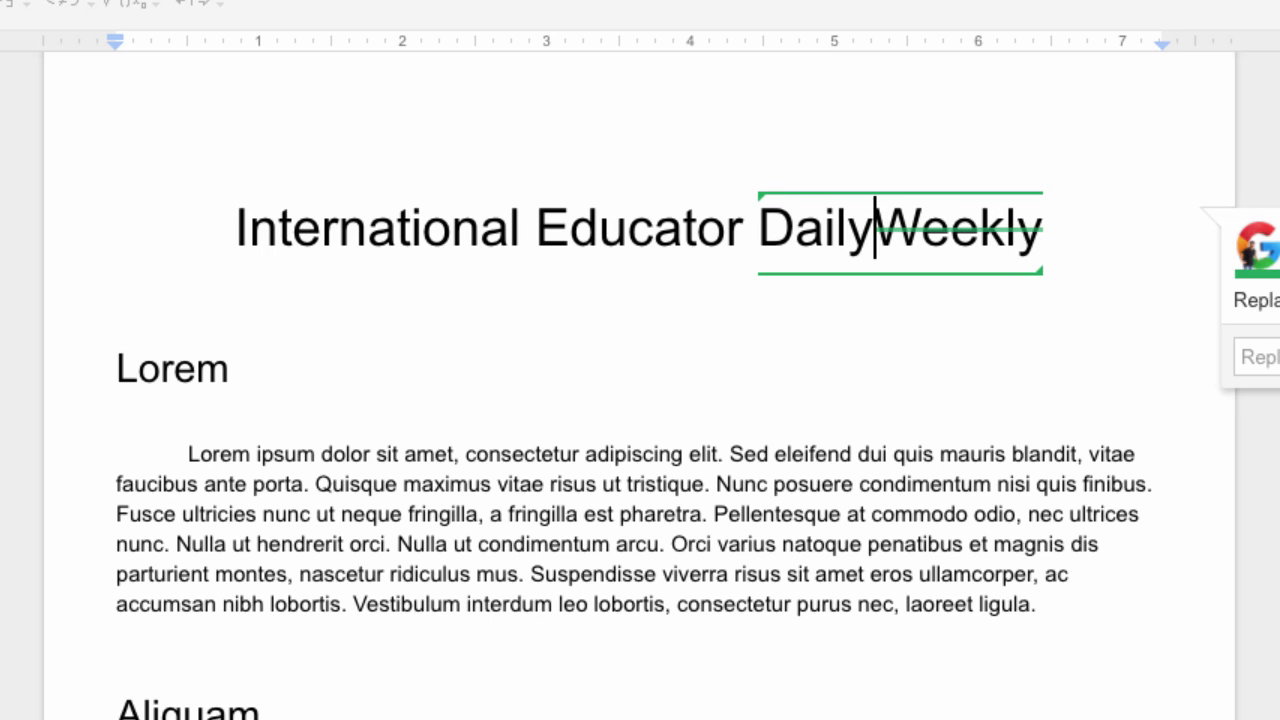
left_click(828, 414)
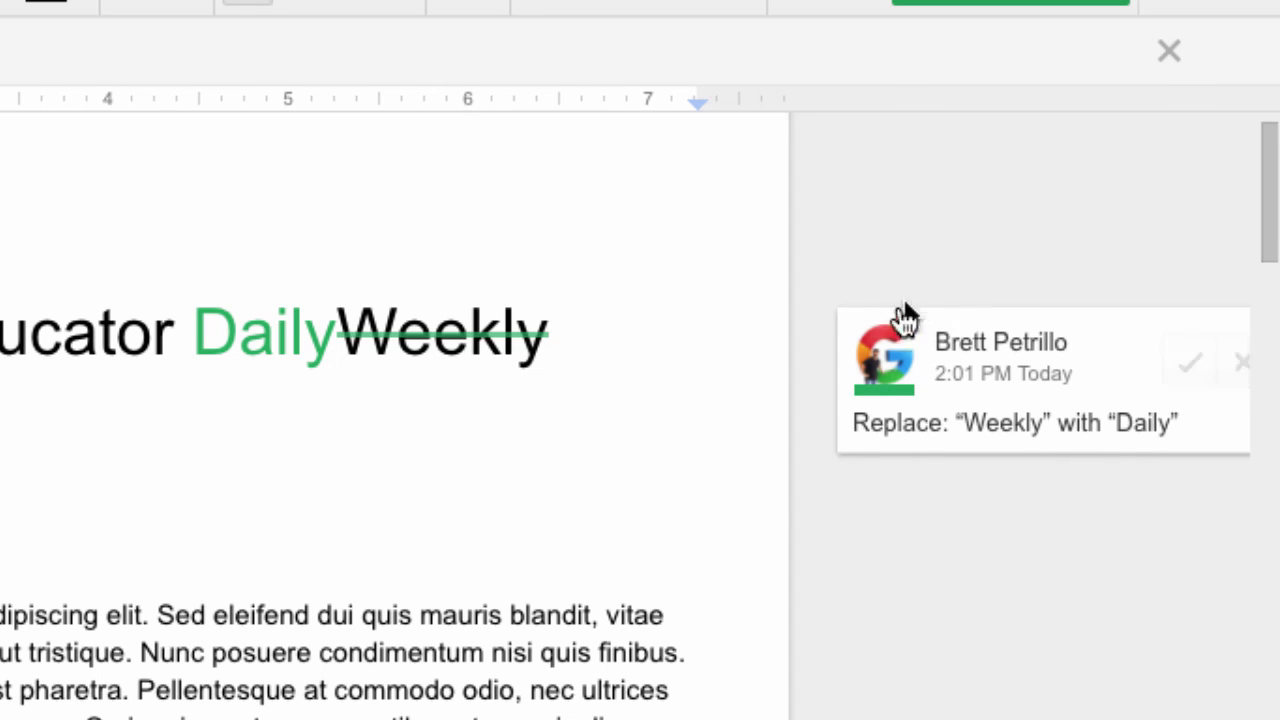
scroll(700, 532, "right", 1)
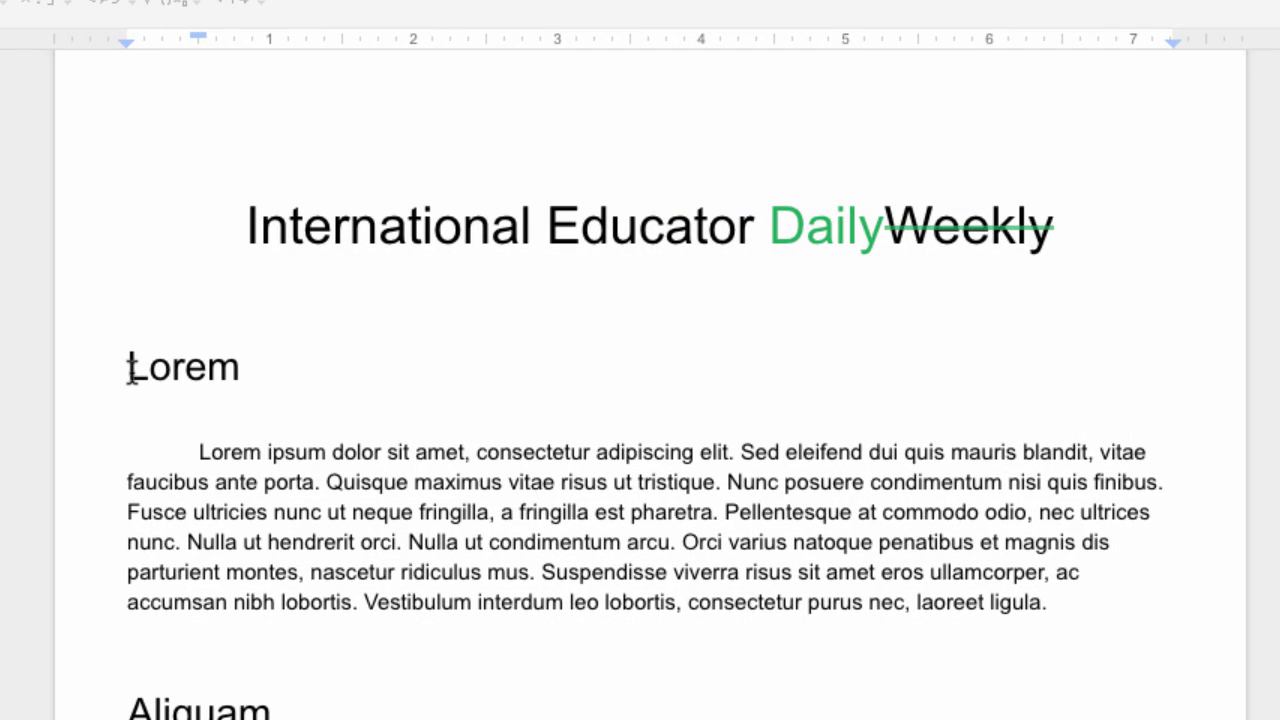
Select the 'Lorem' heading and suggest its deletion
left_click_drag(130, 370, 229, 372)
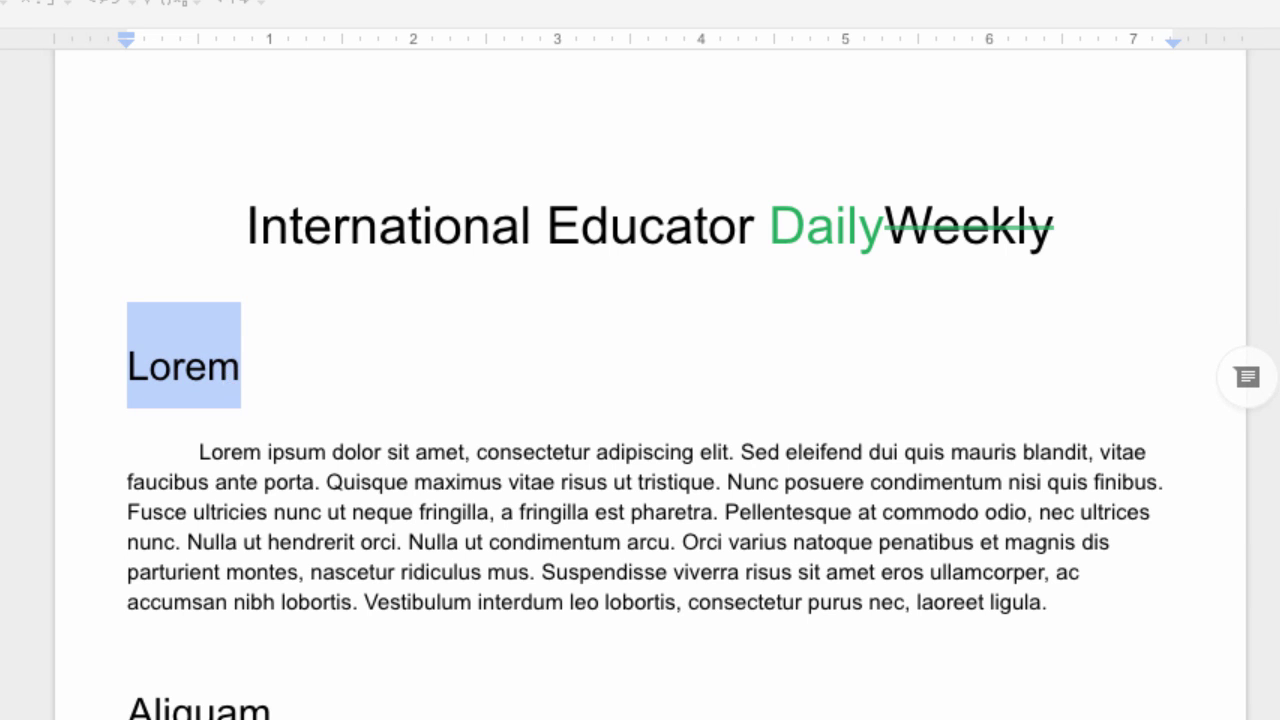
key("BackSpace")
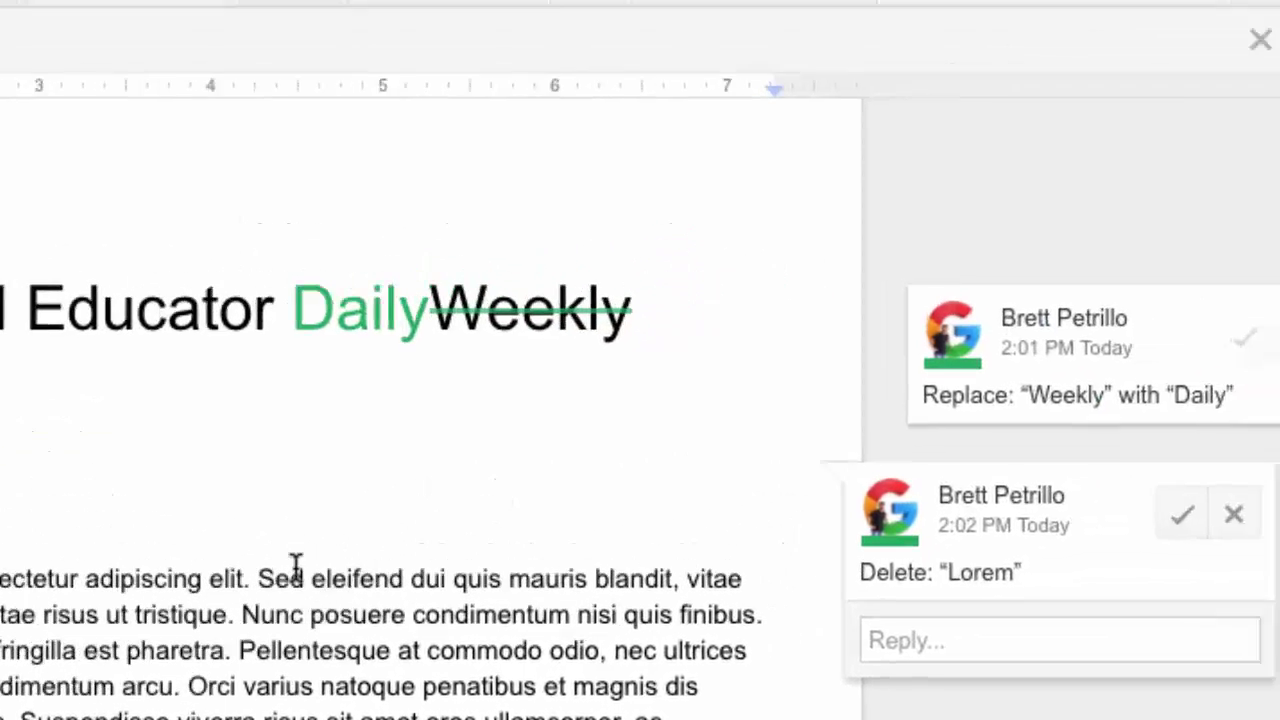
left_click(729, 458)
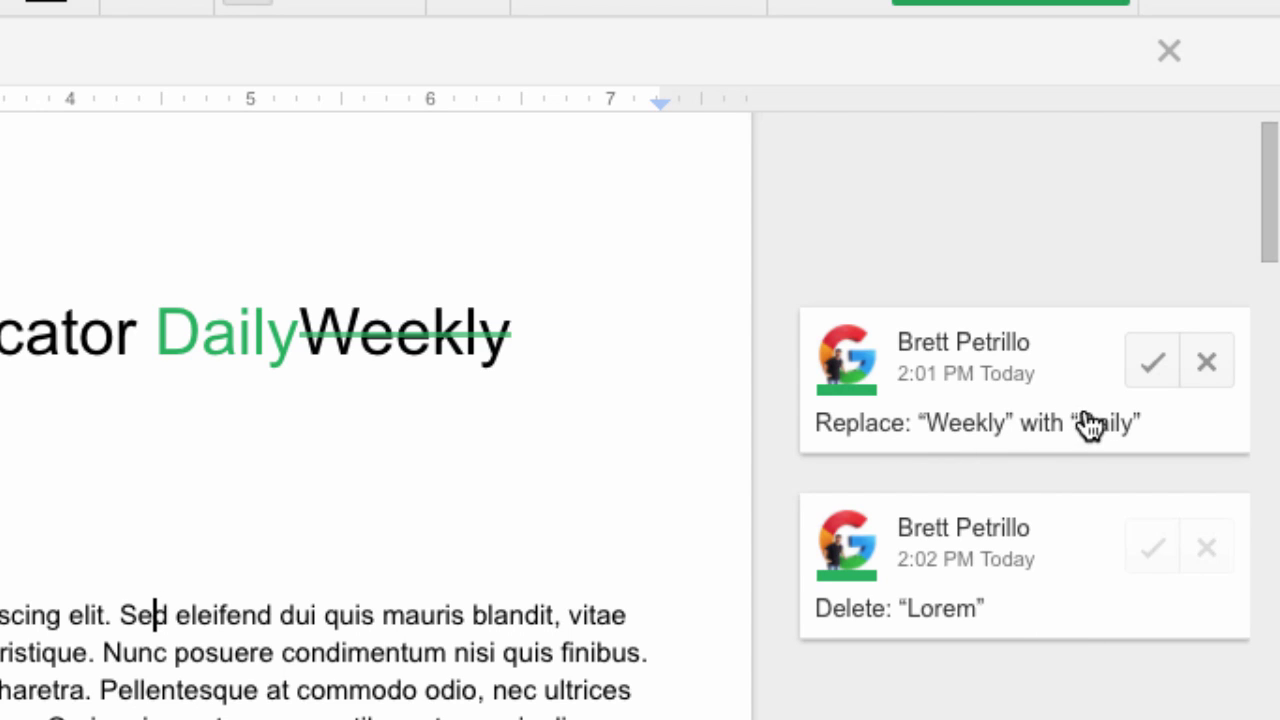
Accept the Weekly-to-Daily title suggestion and reject the 'Lorem' deletion suggestion
left_click(1145, 370)
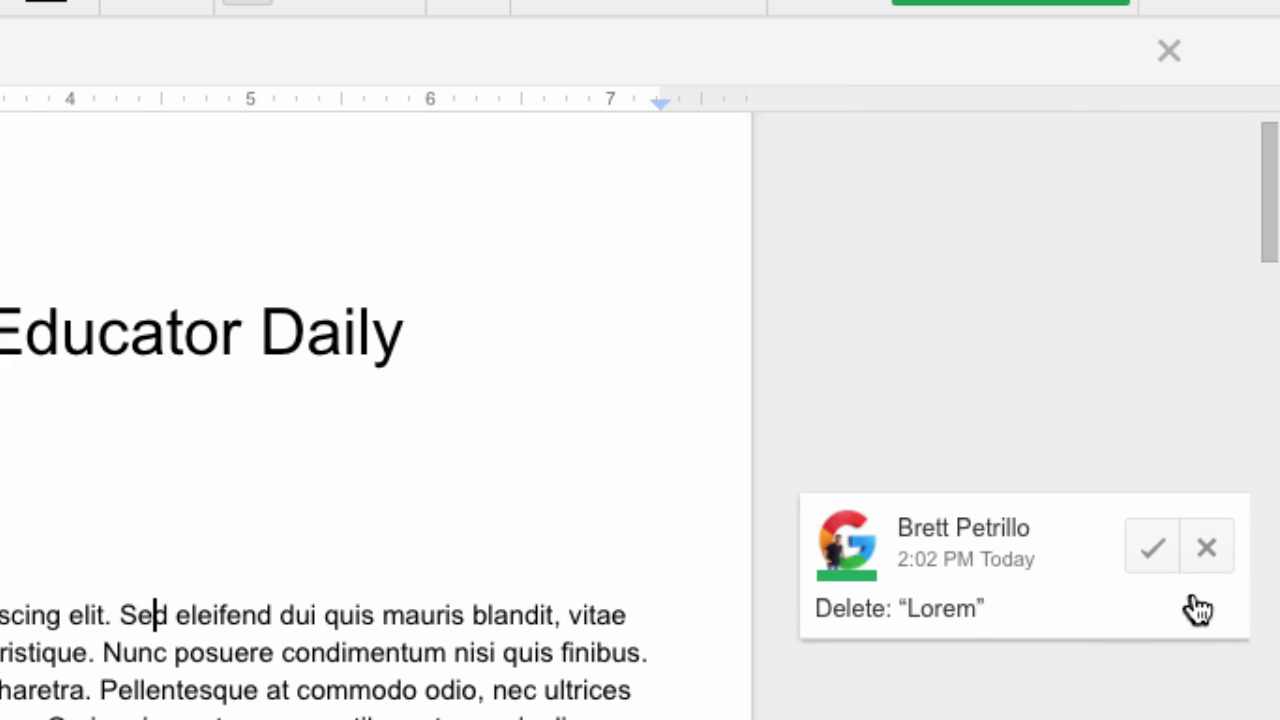
left_click(1209, 549)
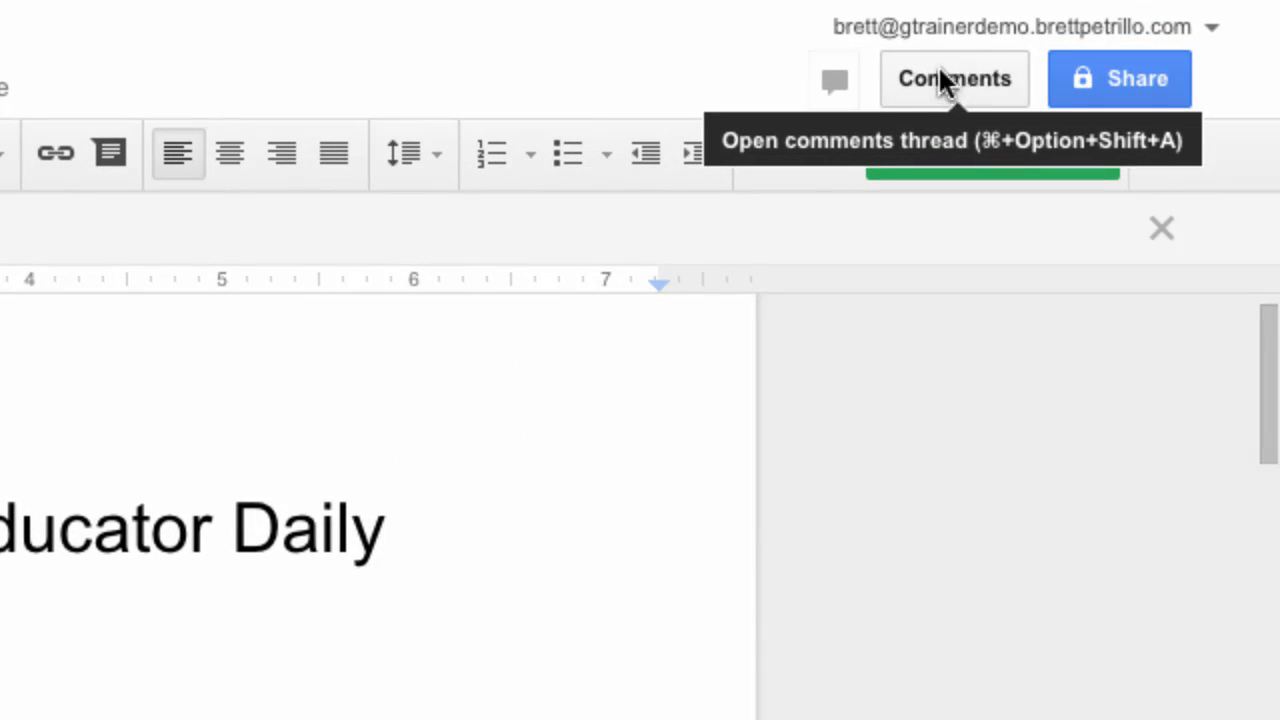
left_click(975, 83)
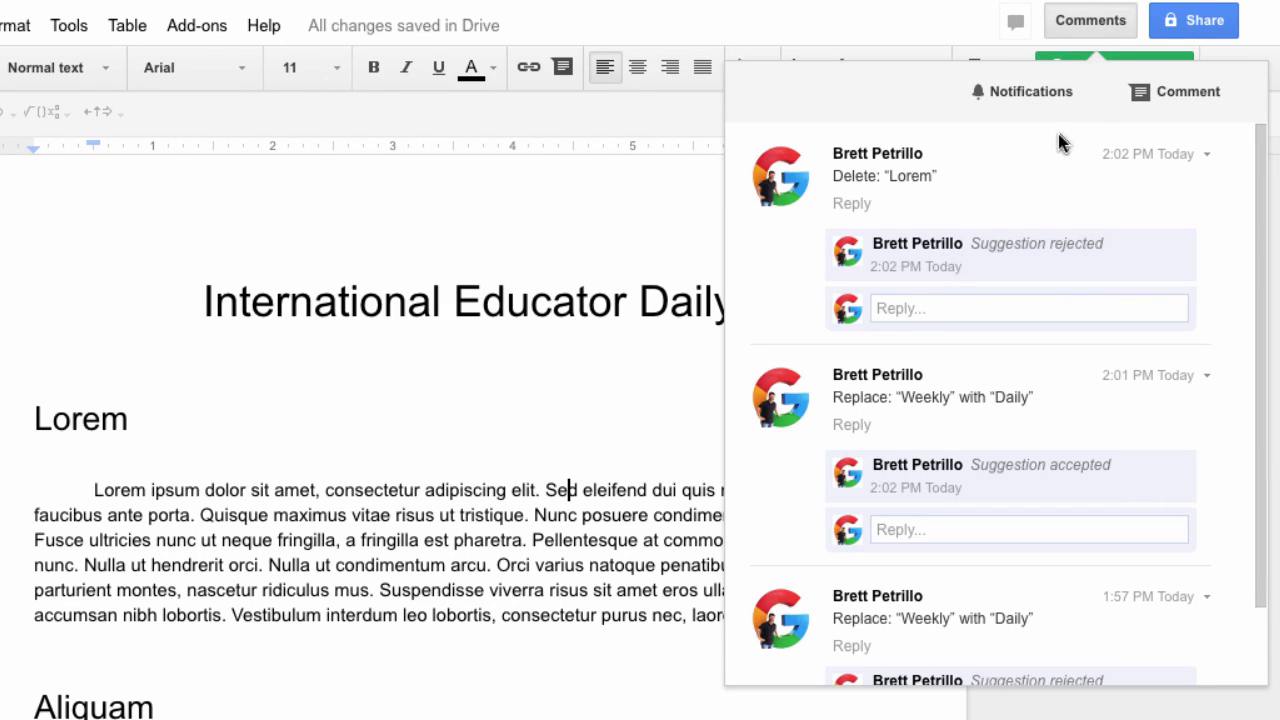
scroll(966, 440, "down", 2)
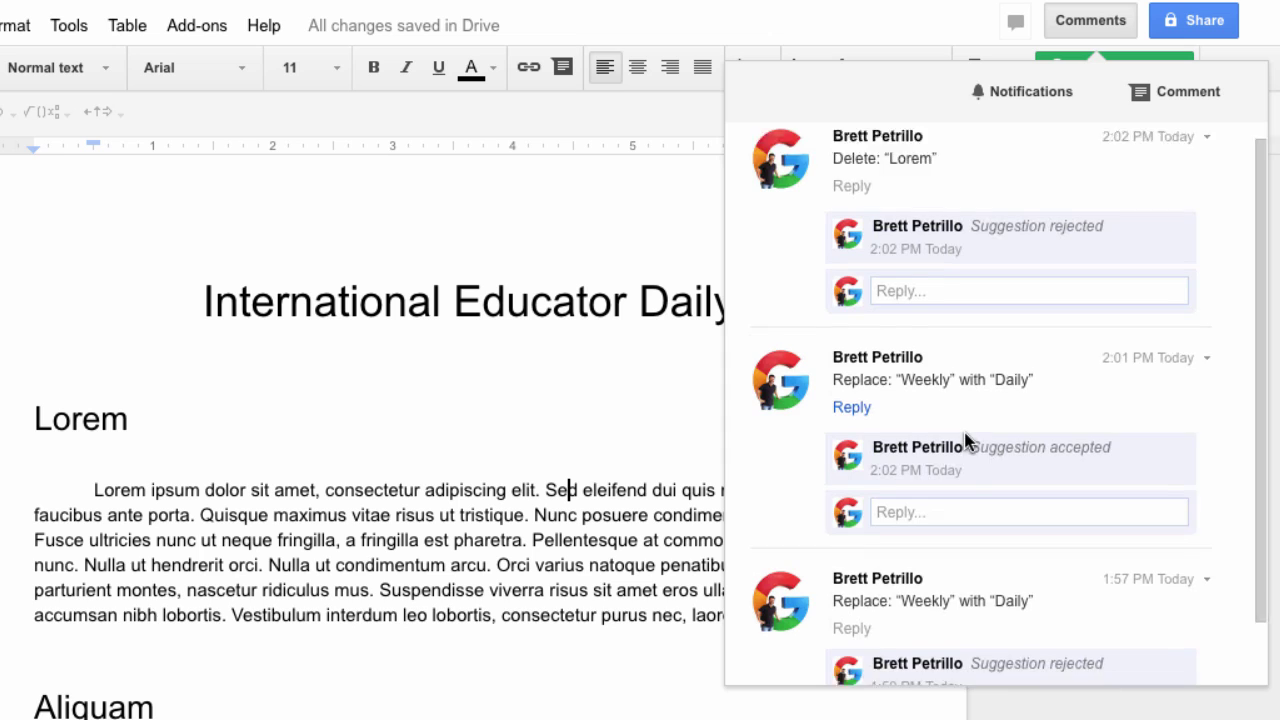
scroll(966, 434, "up", 2)
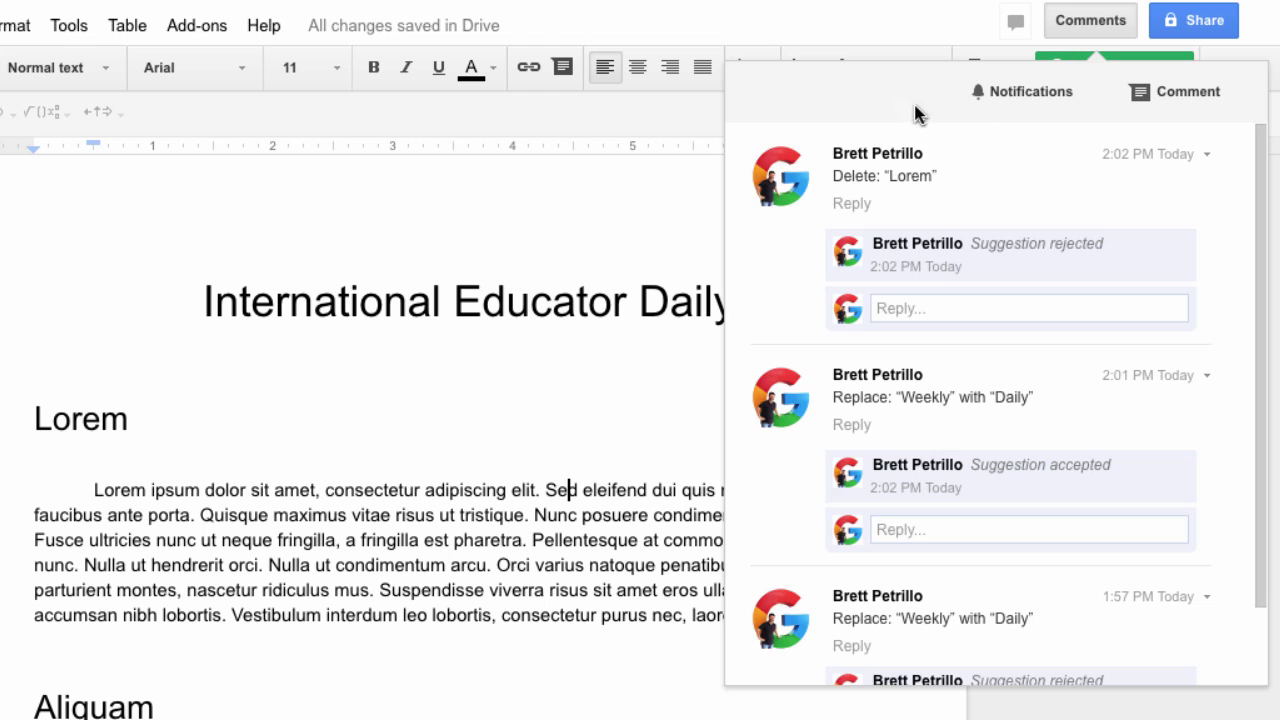
left_click(1085, 22)
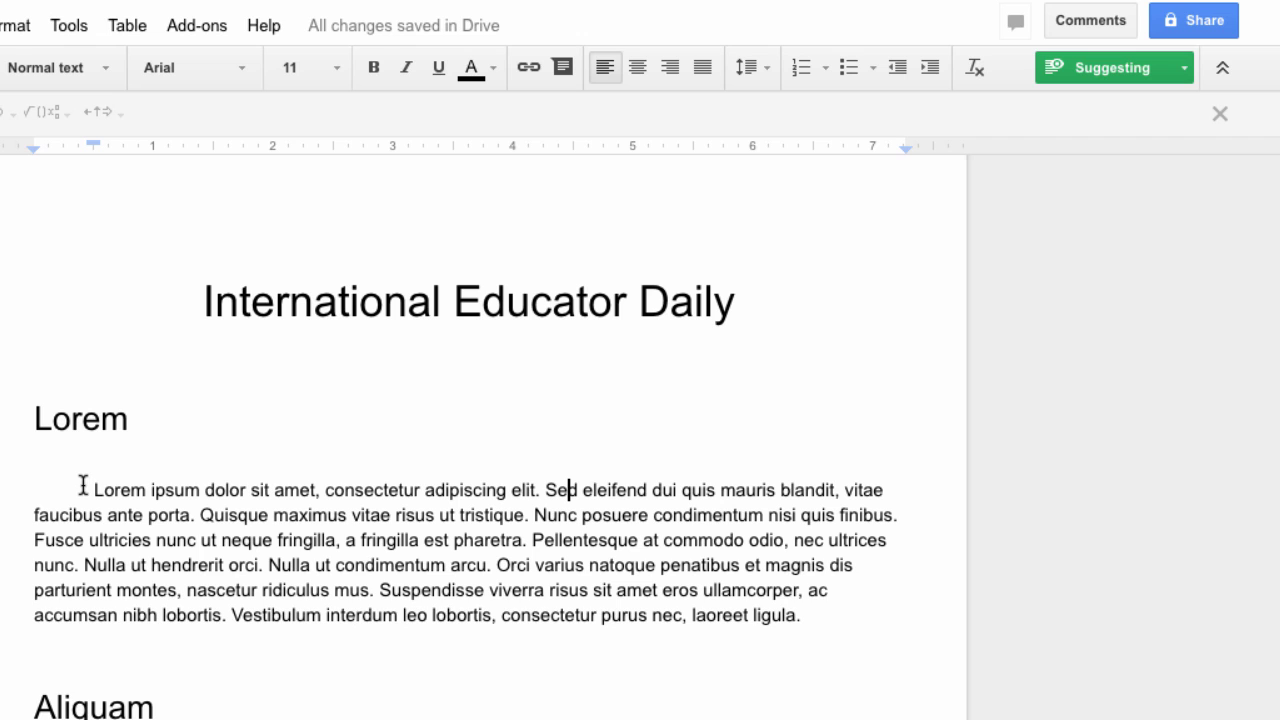
Select the first paragraph under Lorem and post the comment 'This my comment'
left_click_drag(83, 486, 813, 612)
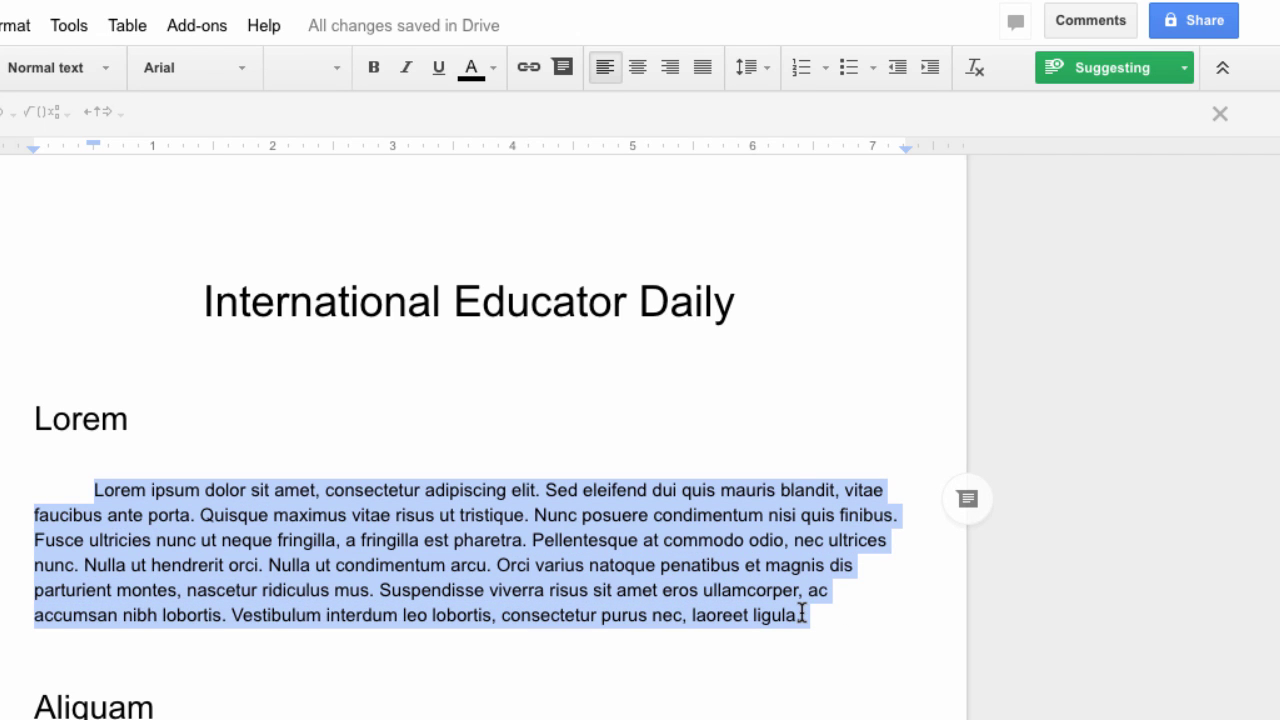
left_click(1087, 22)
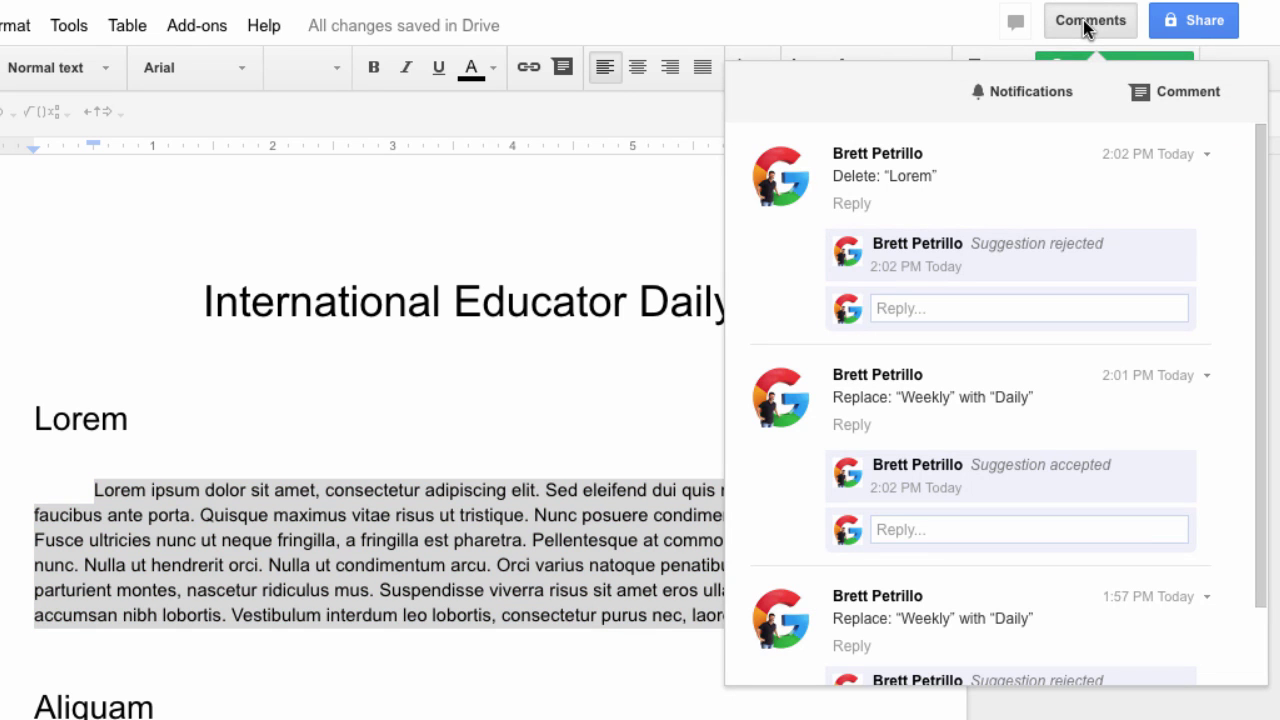
left_click(1186, 92)
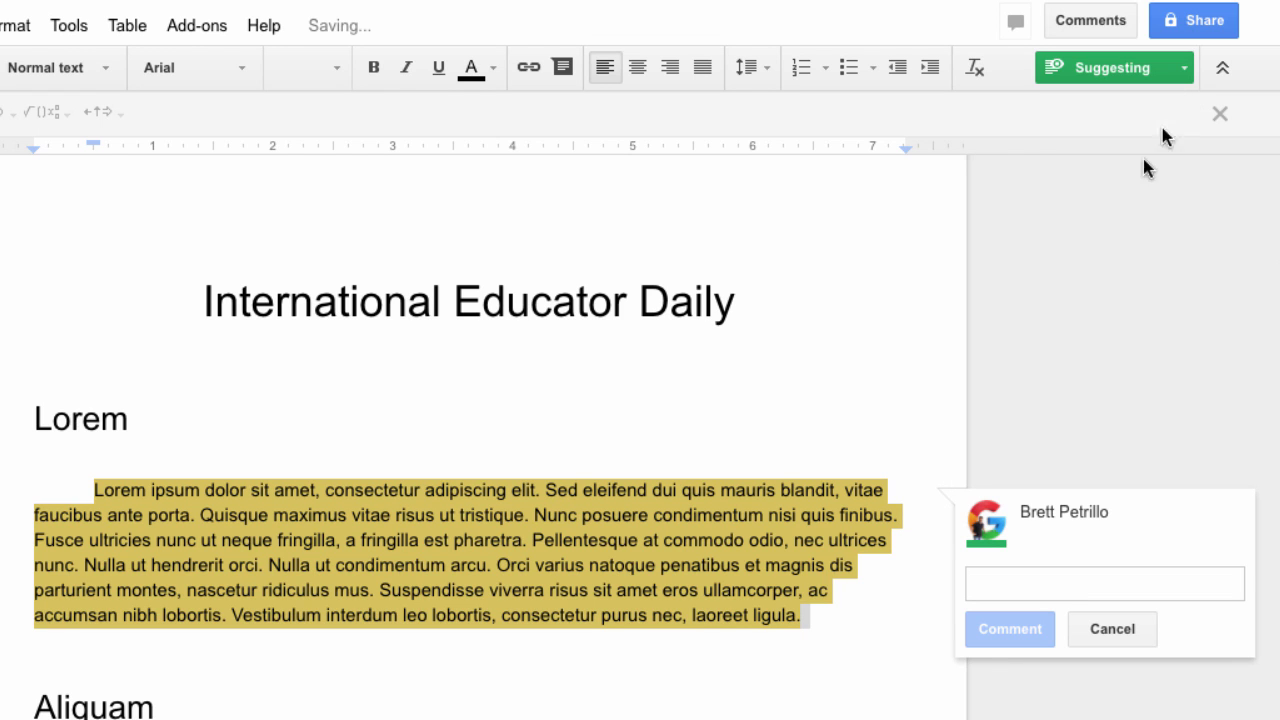
scroll(977, 394, "down", 2)
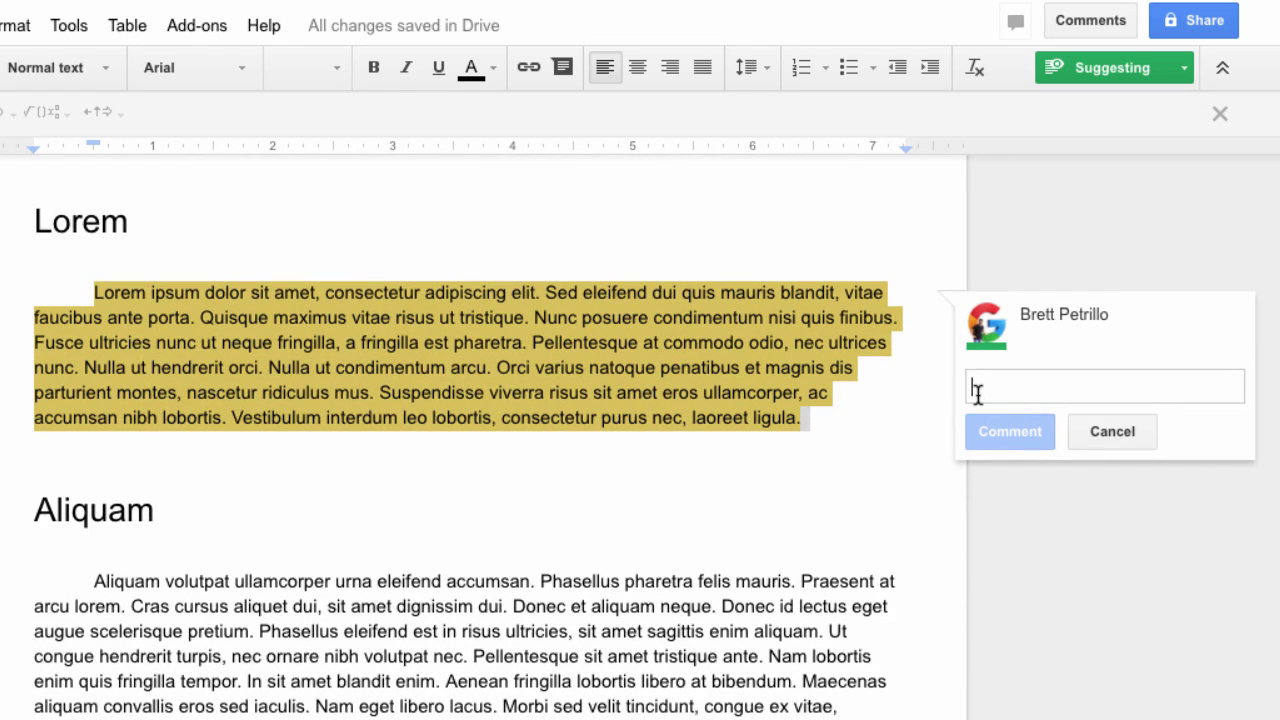
type("This my")
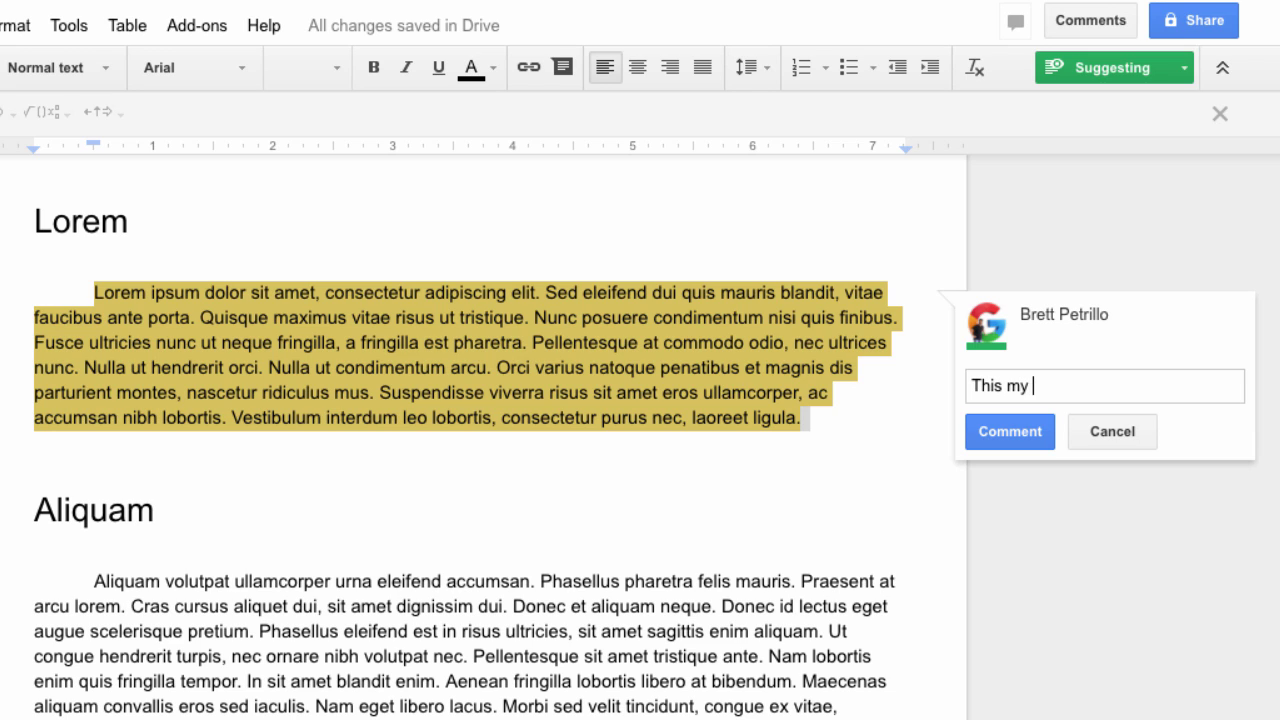
type(" comment")
left_click(1010, 431)
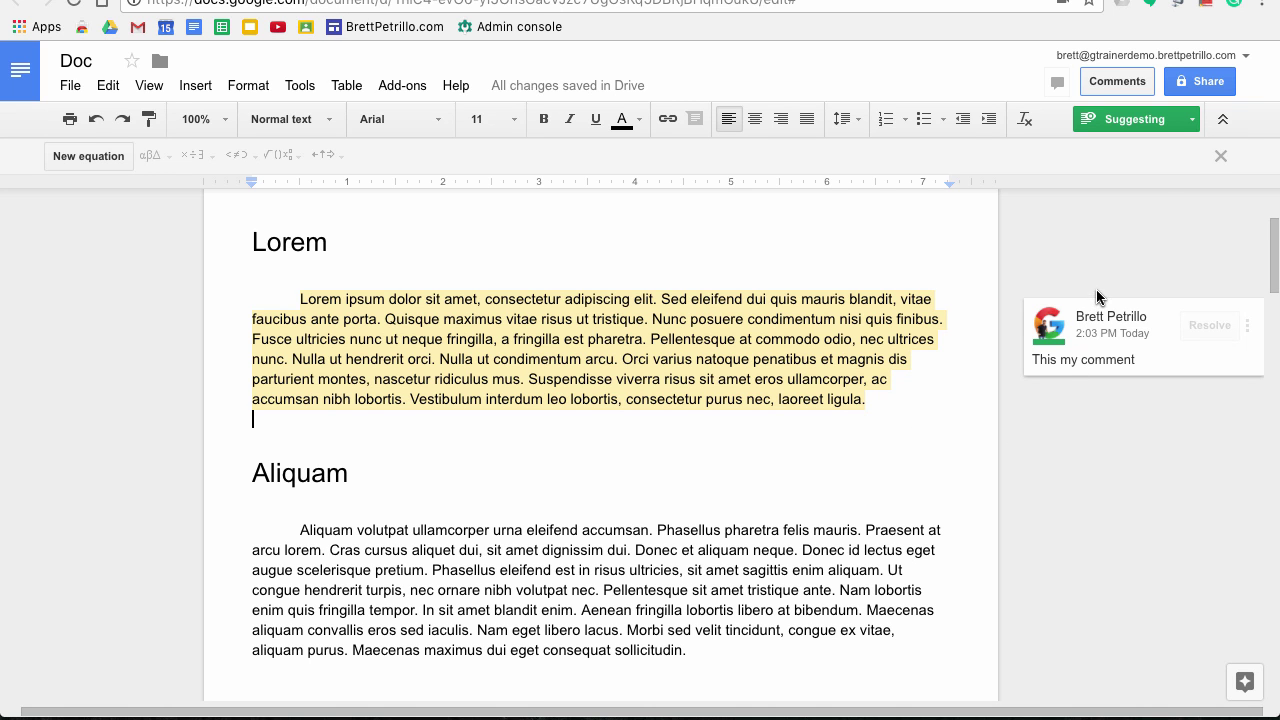
left_click(1120, 88)
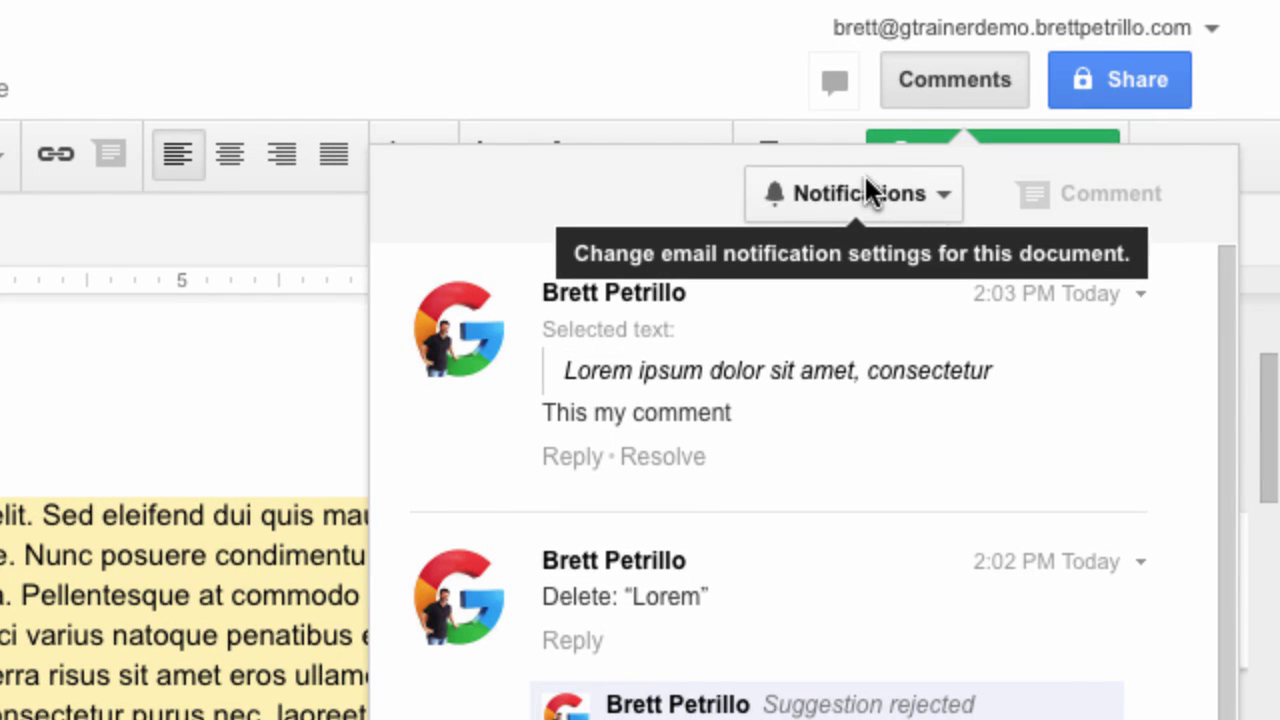
left_click(866, 188)
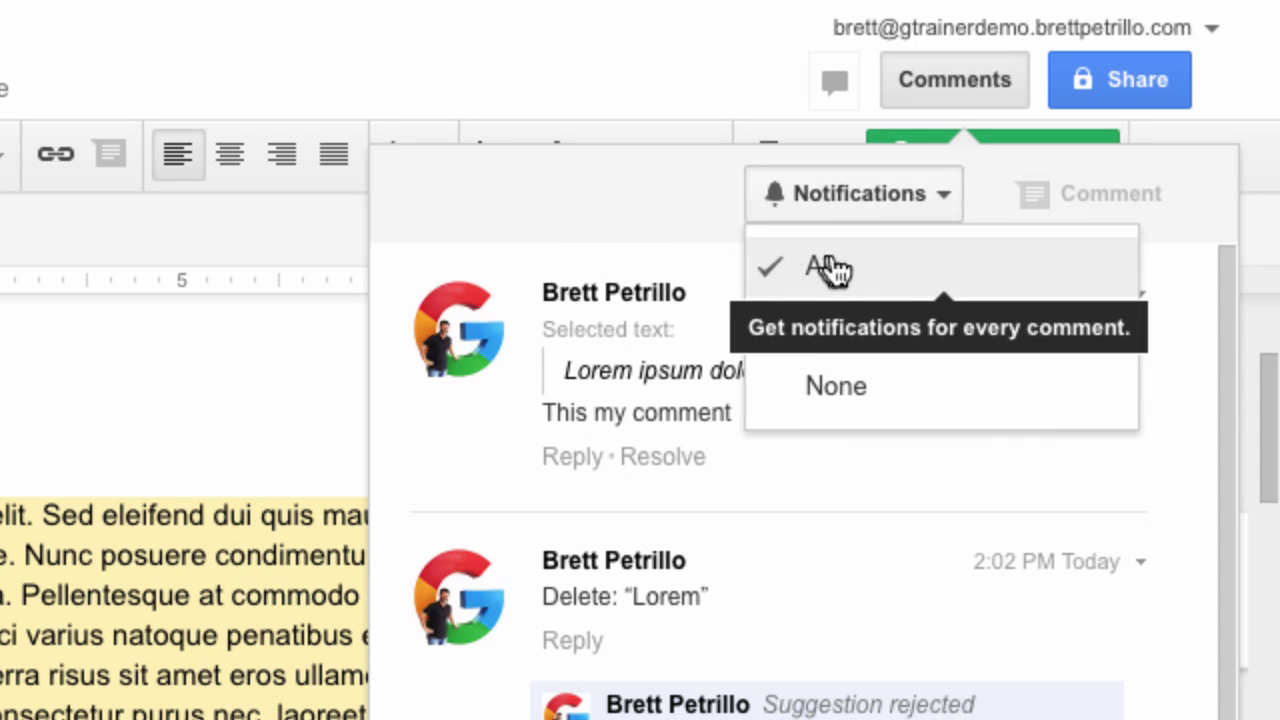
left_click(866, 268)
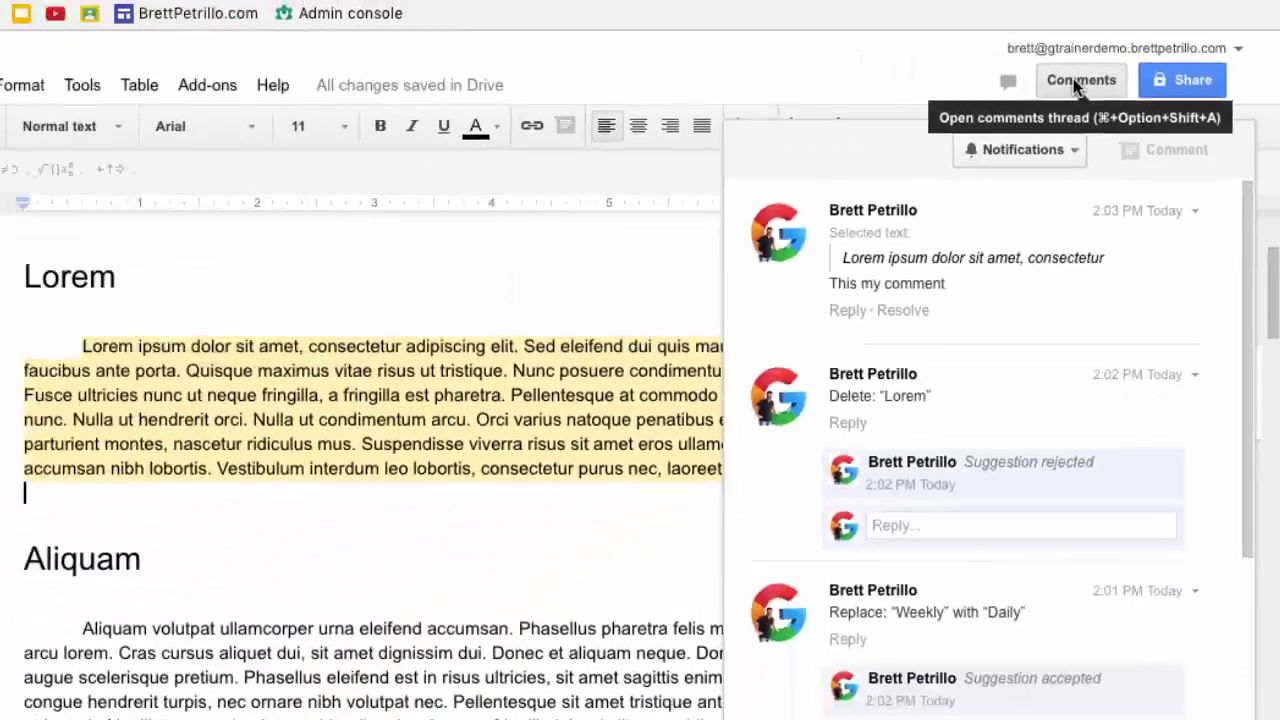
left_click(1073, 78)
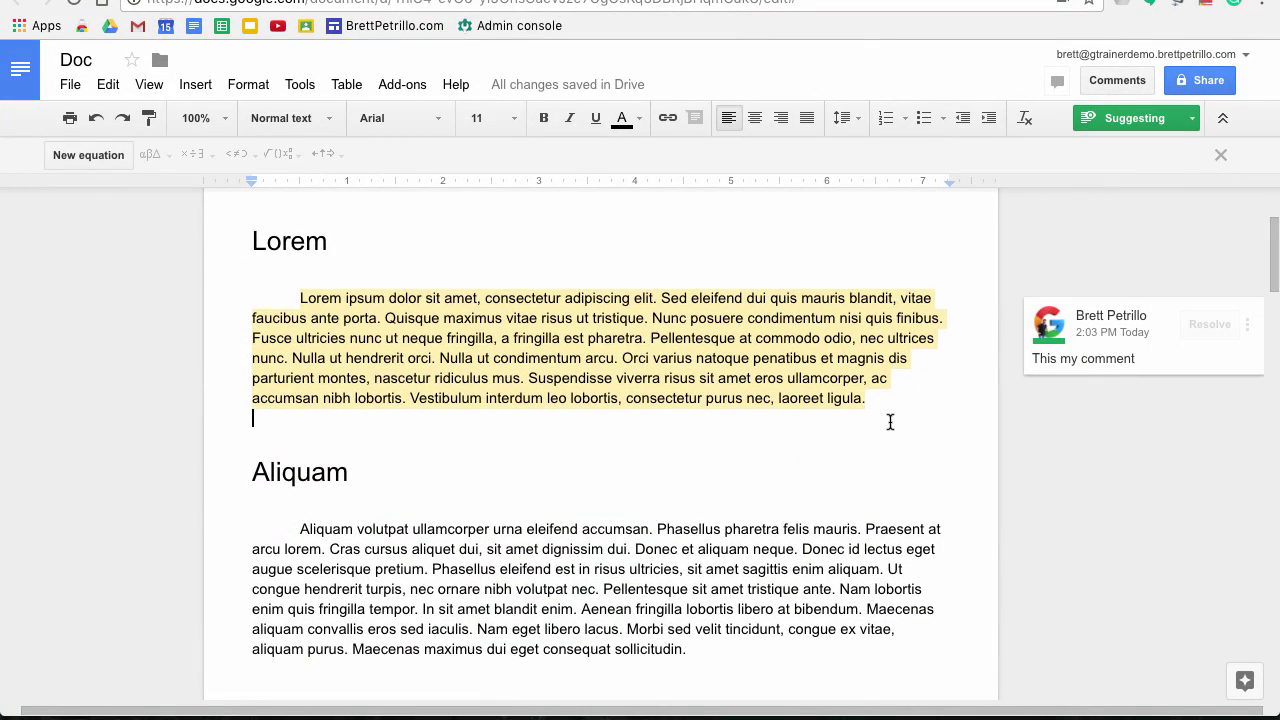
Select the text from 'Phasellus pharetra felis mauris' through 'enim aliquam' in the Aliquam section
scroll(789, 514, "down", 3)
scroll(789, 514, "up", 1)
scroll(789, 514, "down", 3)
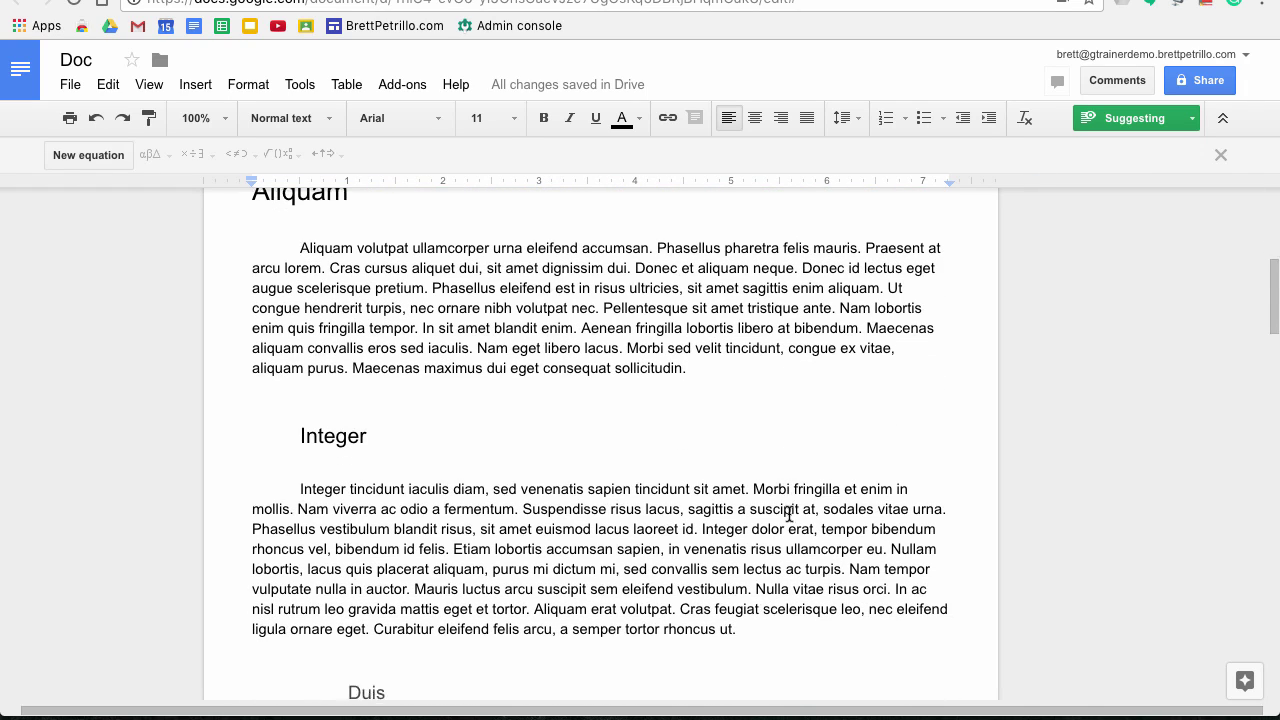
scroll(789, 514, "up", 1)
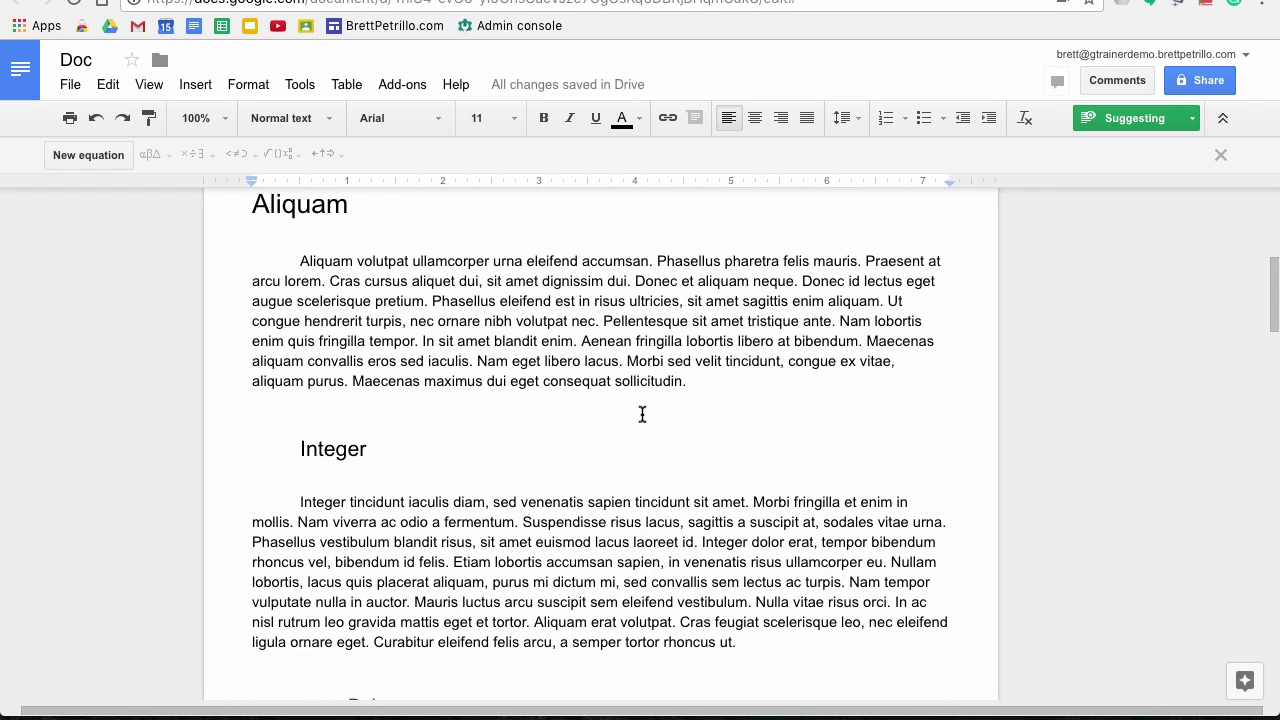
left_click_drag(654, 262, 873, 297)
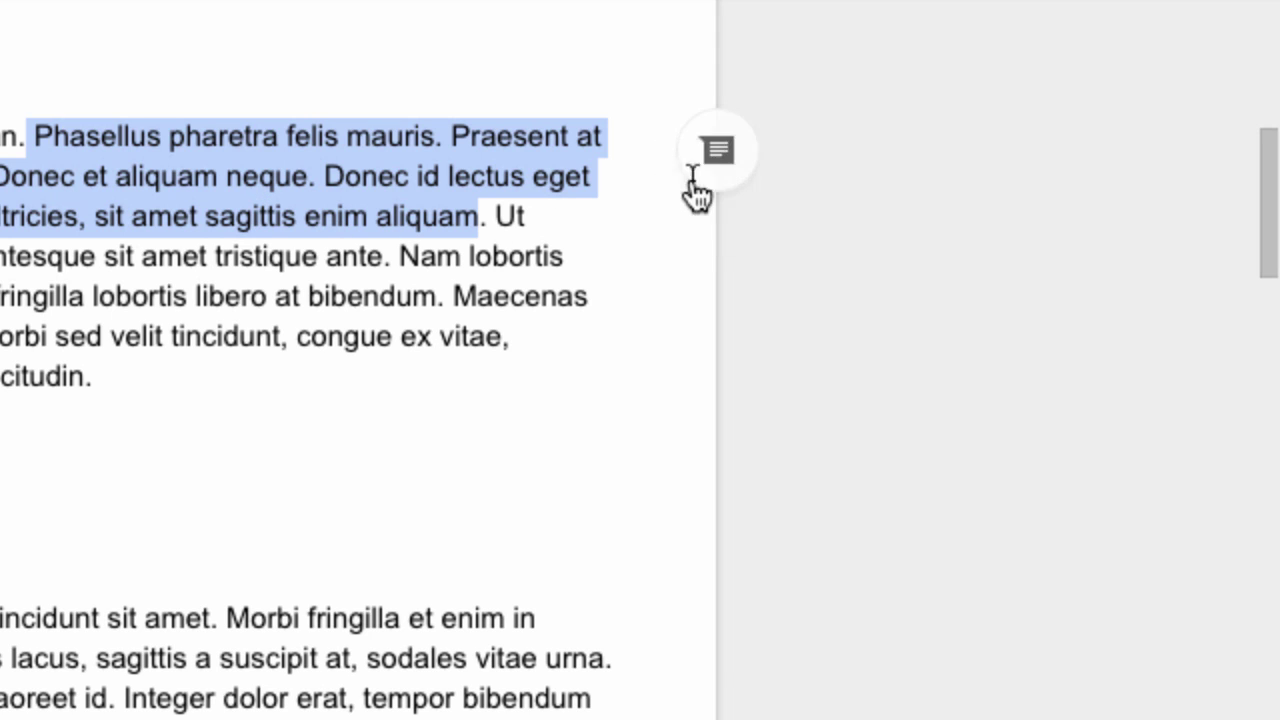
Comment 'This a a comment' on the Phasellus sentences, +mentioning the collaborator's e-mail, and assign it to them
left_click(718, 152)
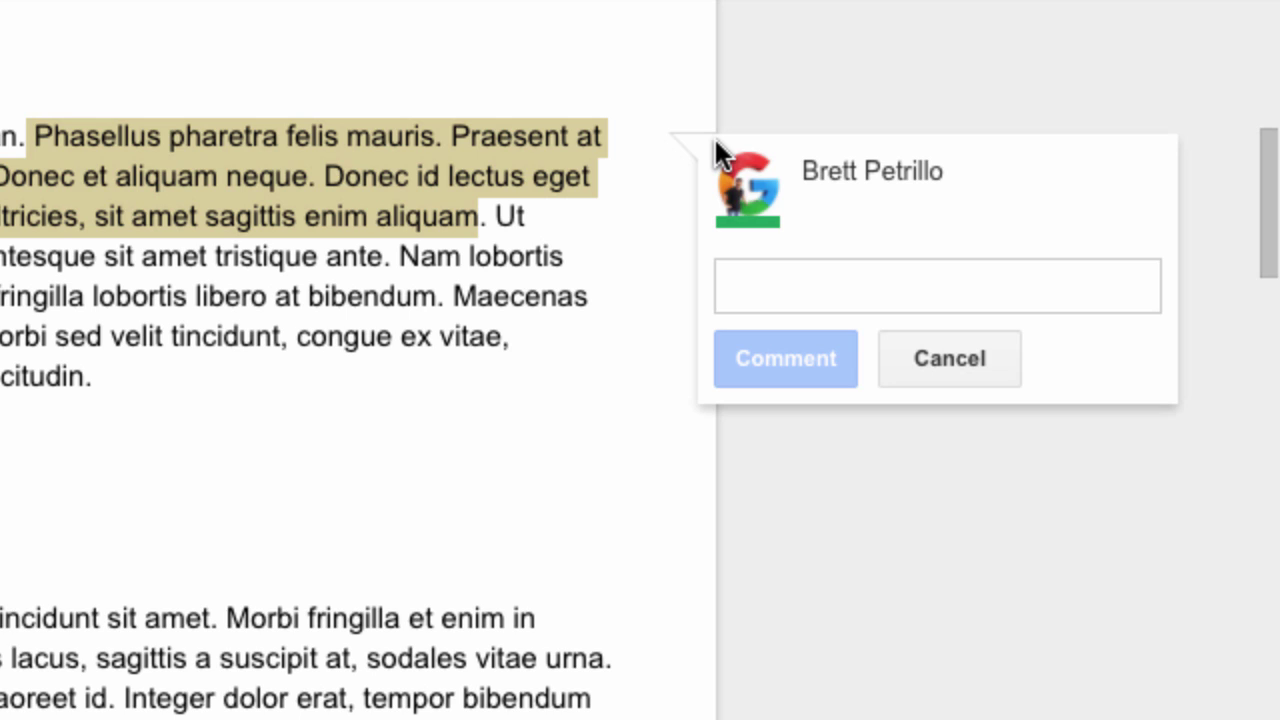
type("Th")
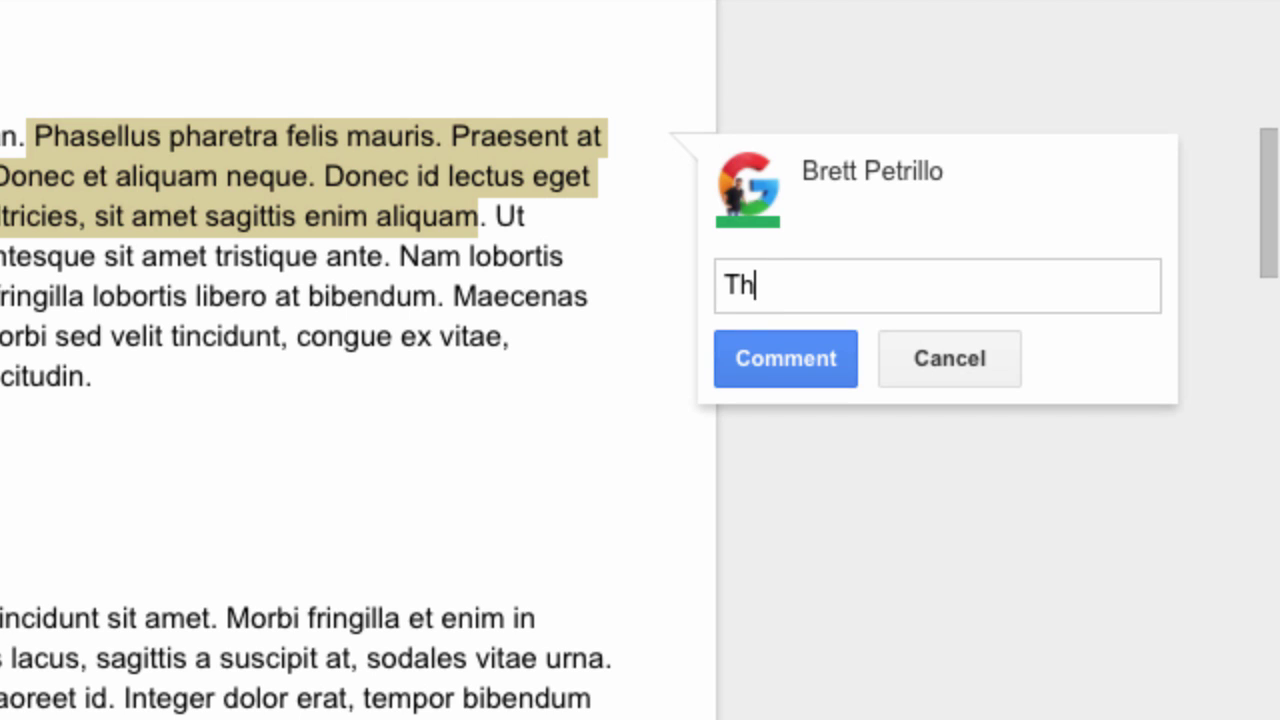
type("is a a comment")
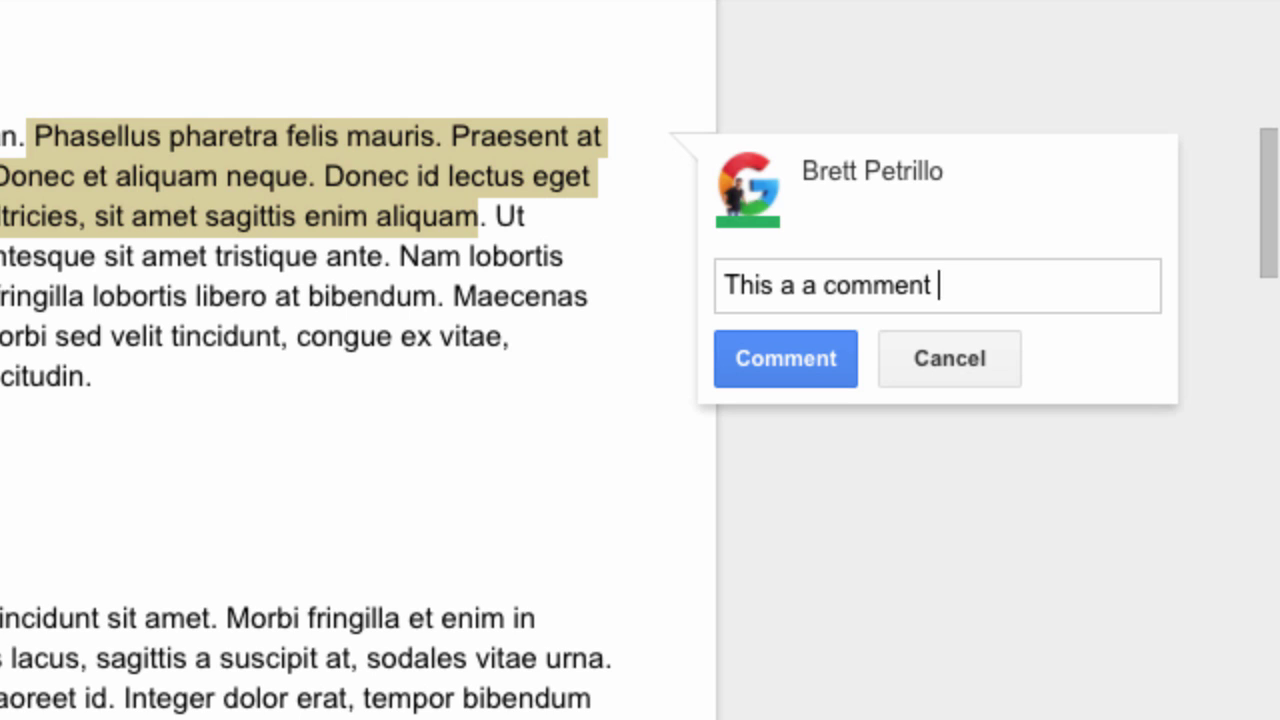
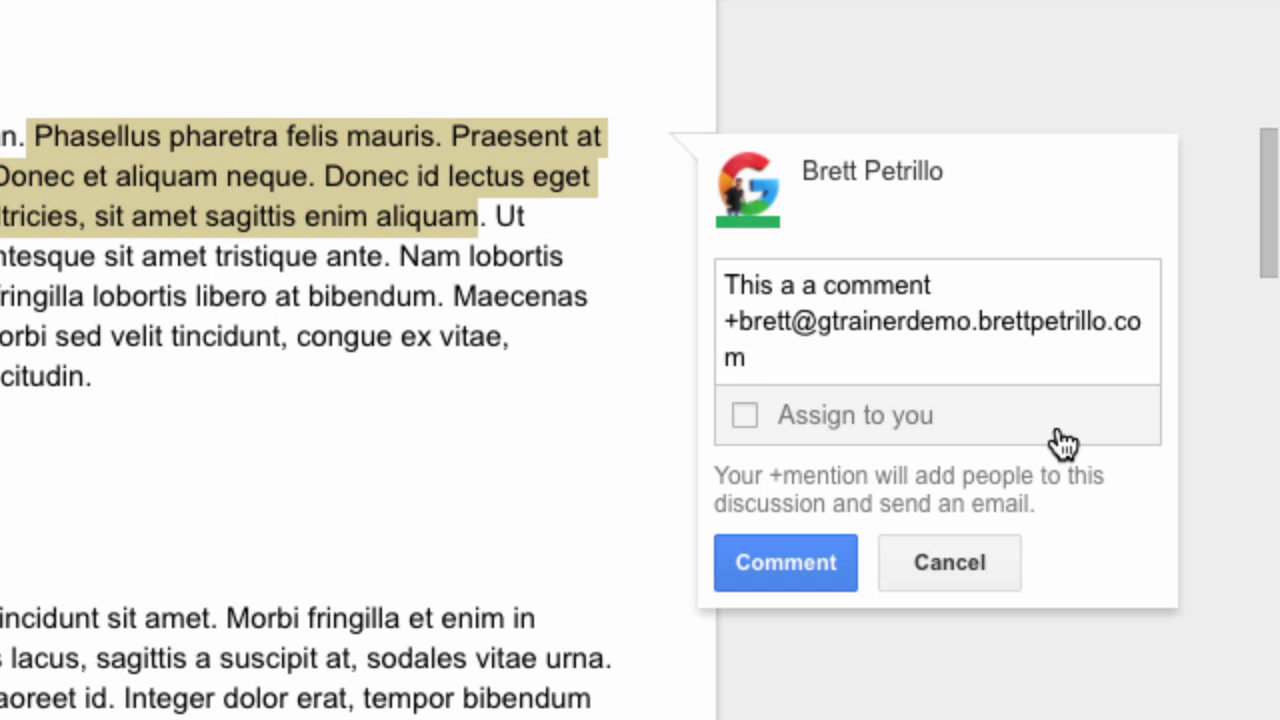
left_click(744, 417)
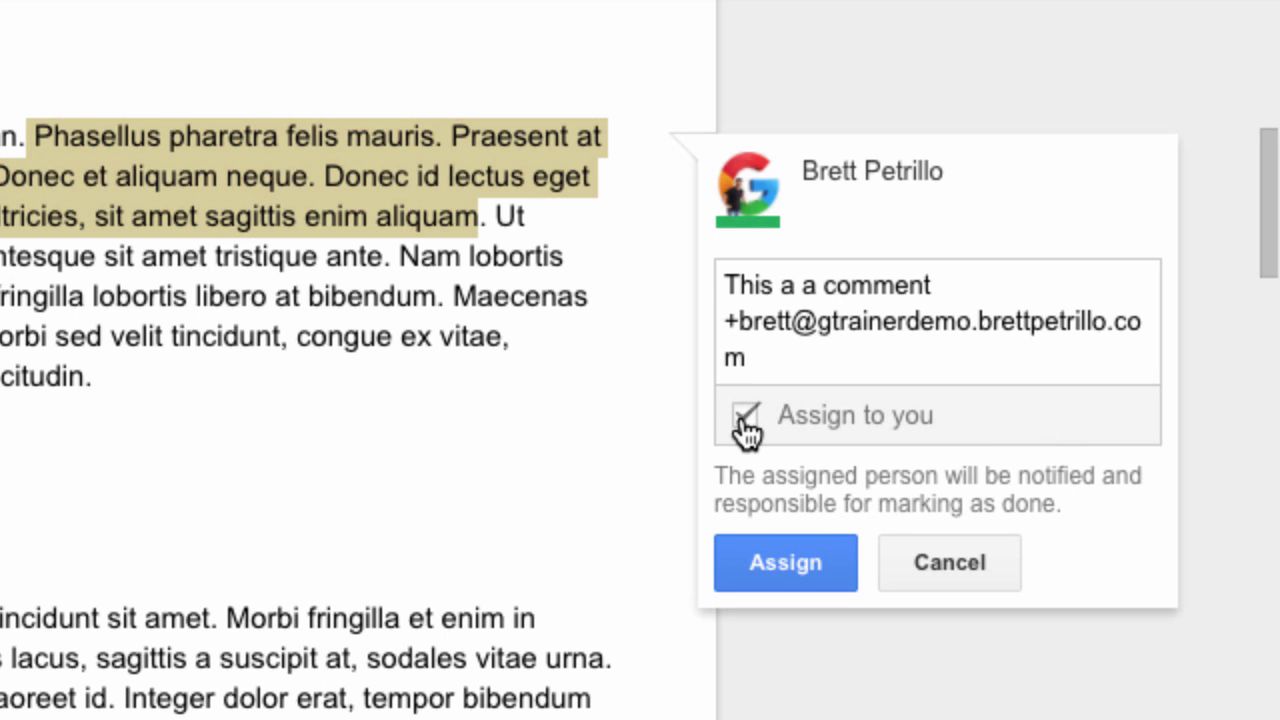